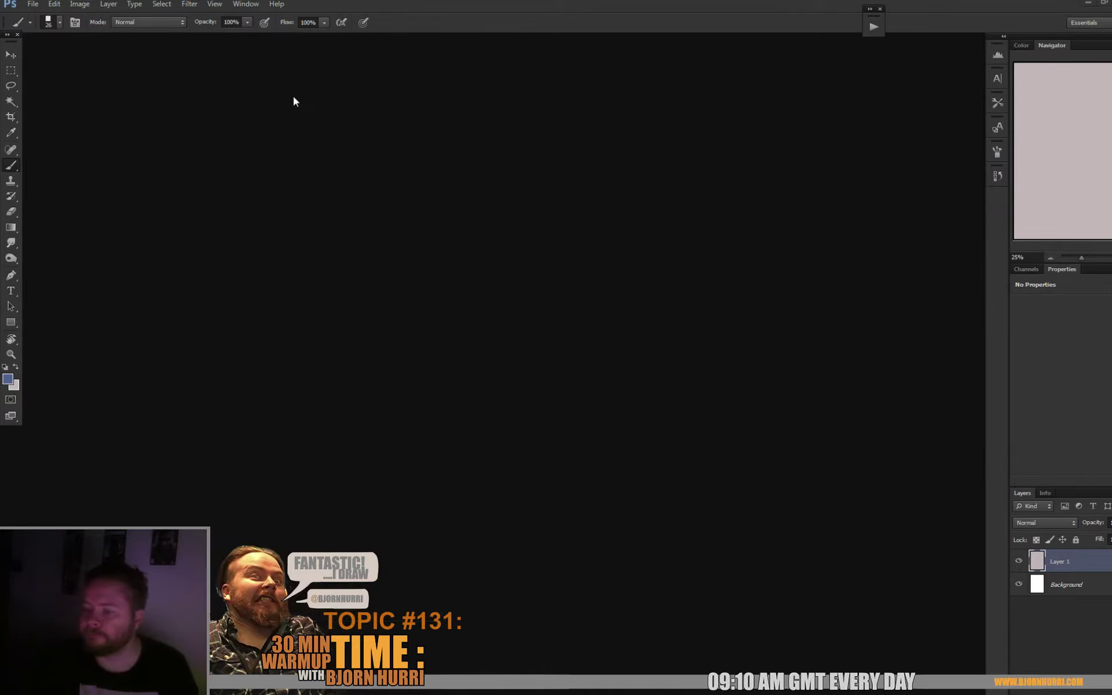
- Set the background colour to the warm light grey c4beb8
{"action": "left_click_drag", "start_coordinate": [215, 82], "coordinate": [293, 94]}
{"action": "left_click", "coordinate": [13, 385]}
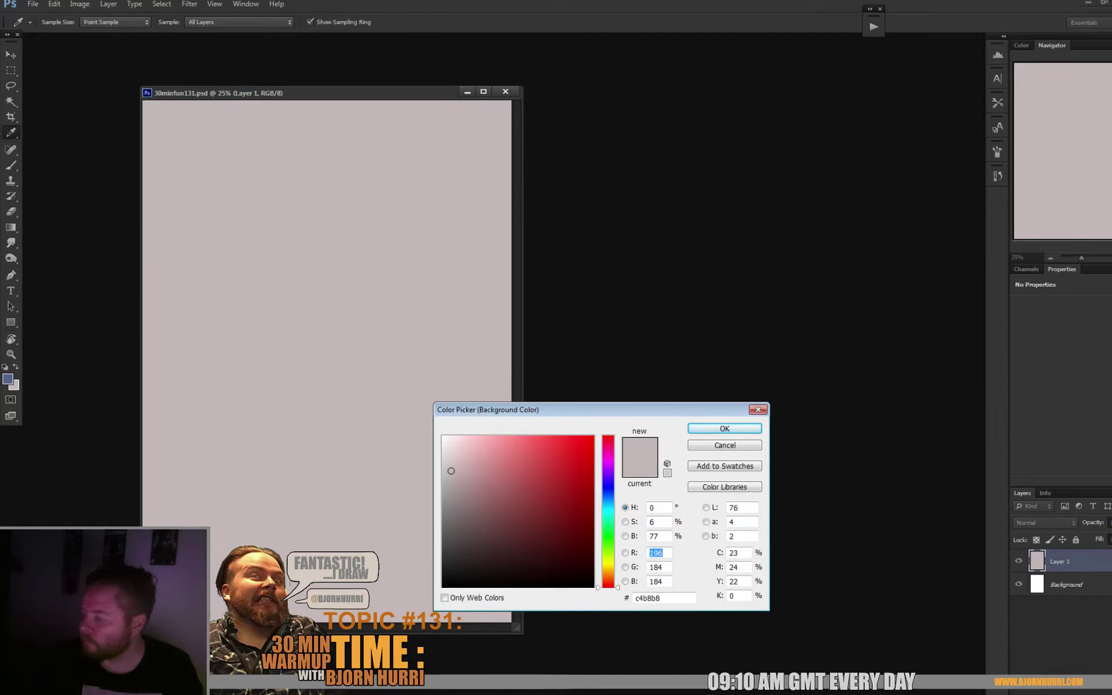
{"action": "left_click", "coordinate": [608, 575]}
{"action": "key", "text": "Return"}
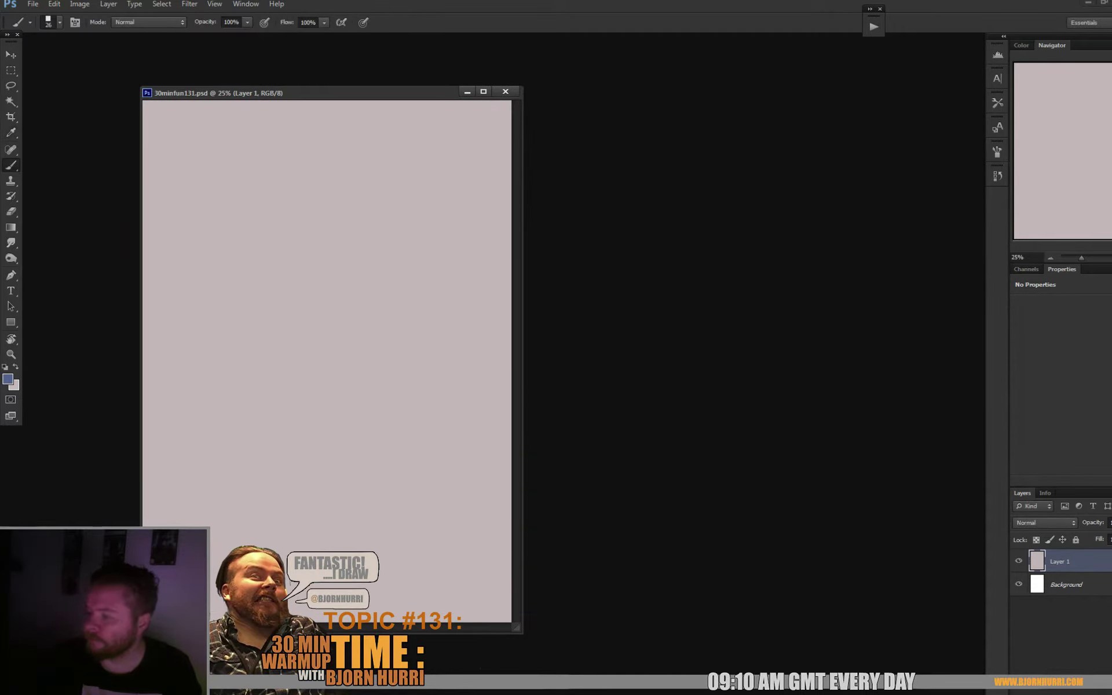
- Fill the Background layer with the grey, clear Layer 1, and save the document
{"action": "key", "text": "ctrl+BackSpace"}
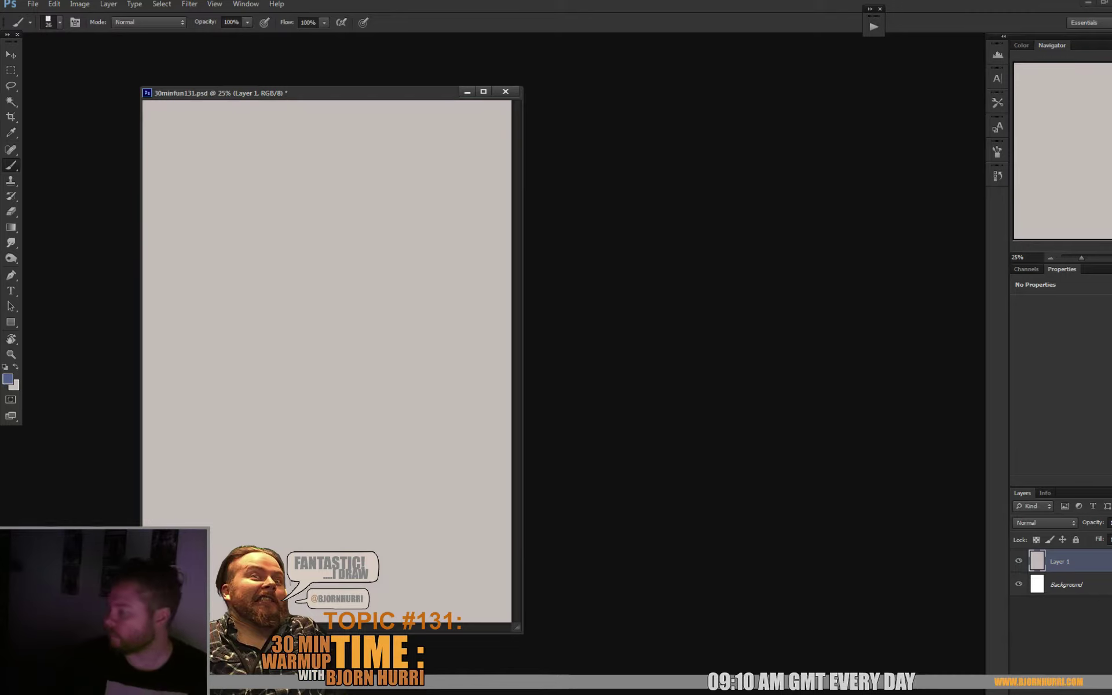
{"action": "left_click", "coordinate": [1065, 585]}
{"action": "key", "text": "BackSpace"}
{"action": "left_click", "coordinate": [1065, 561]}
{"action": "key", "text": "Delete"}
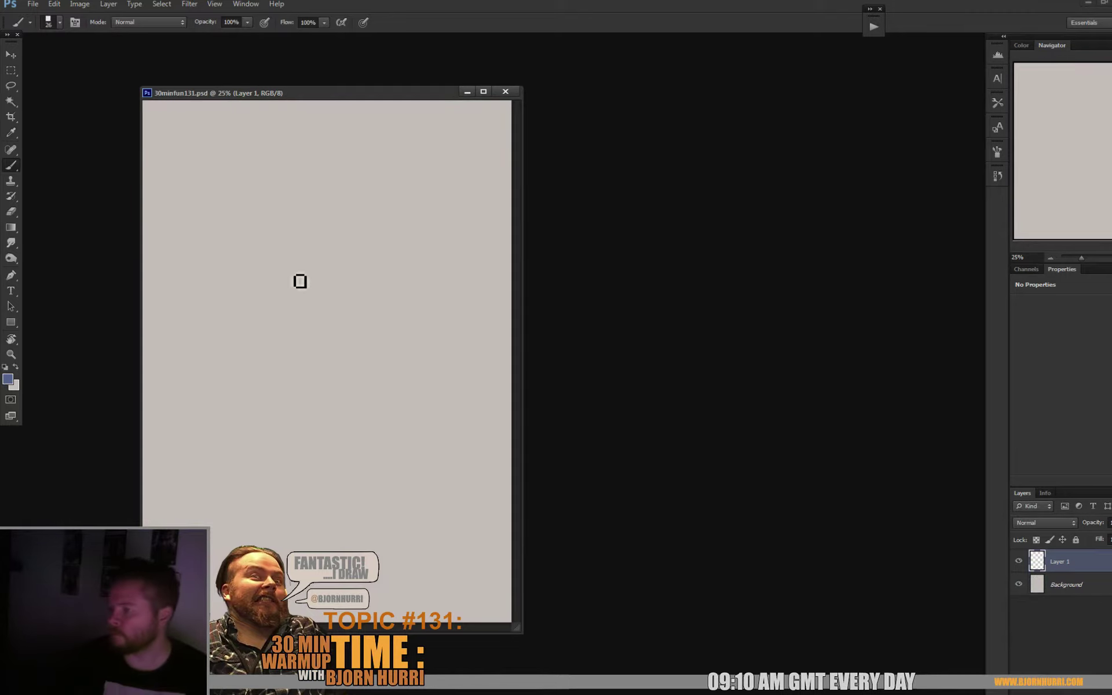
{"action": "key", "text": "ctrl+s"}
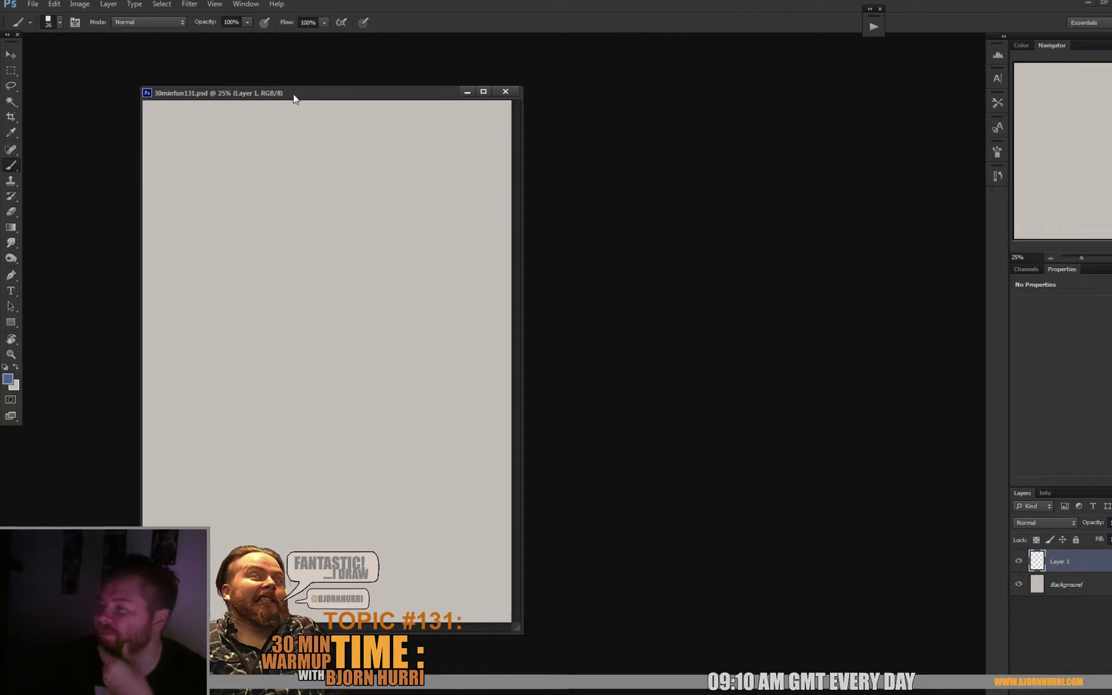
{"action": "left_click_drag", "start_coordinate": [290, 92], "coordinate": [285, 70]}
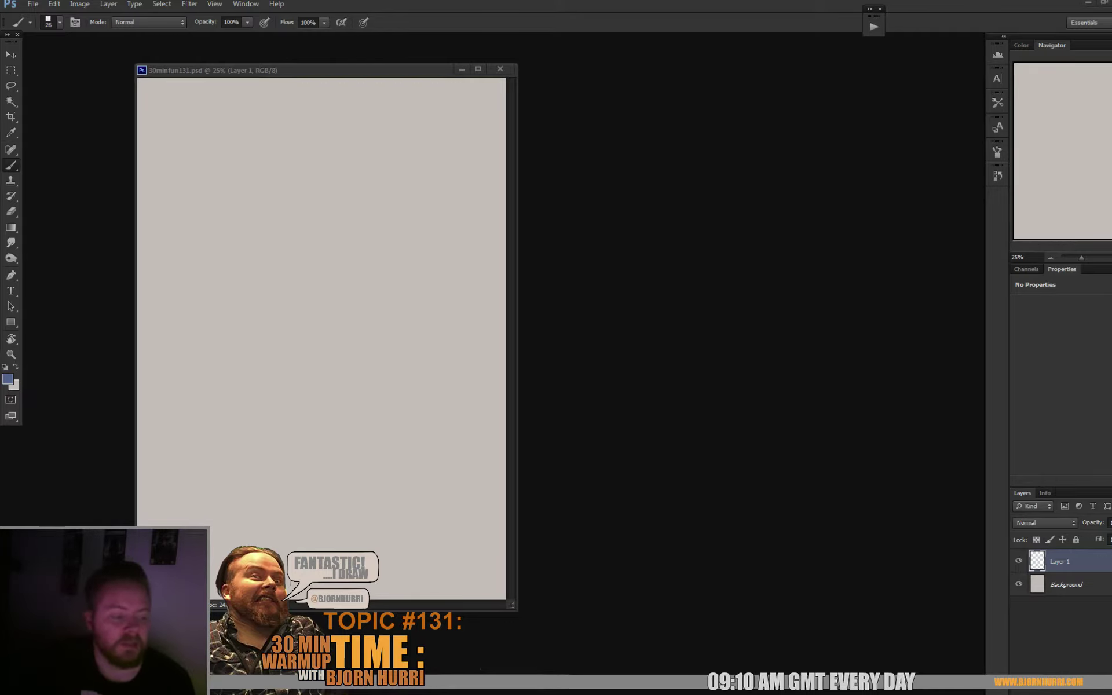
- Browse Windows Explorer for the older paintings, then return to Photoshop
{"action": "key", "text": "super+e"}
{"action": "key", "text": "super+e"}
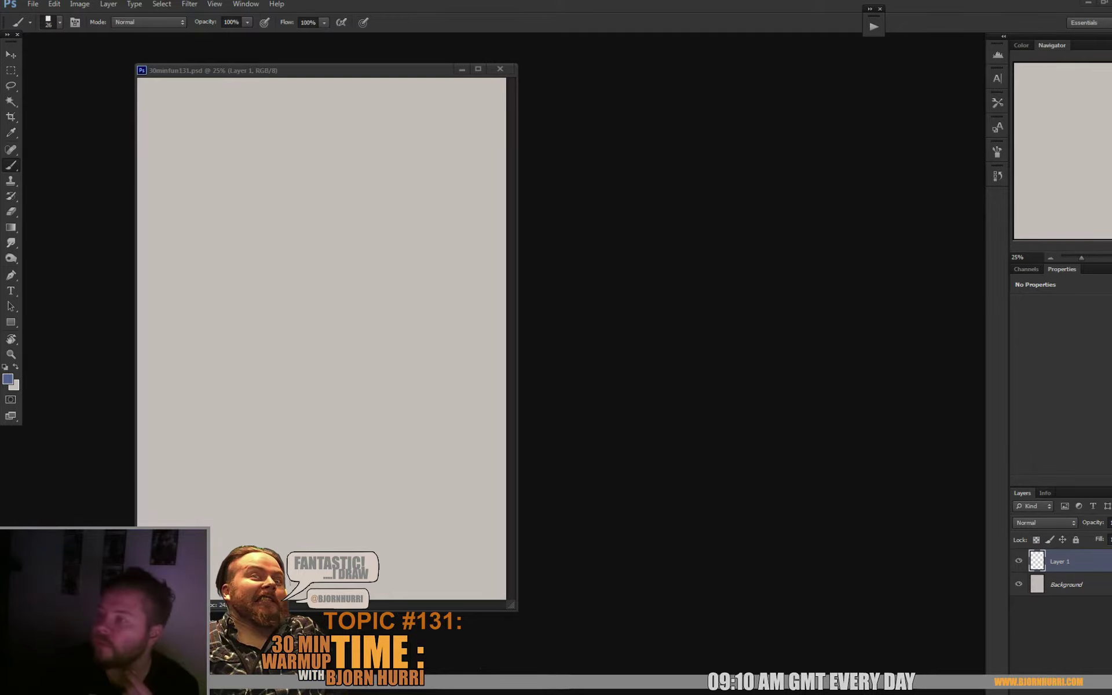
{"action": "key", "text": "alt+Tab"}
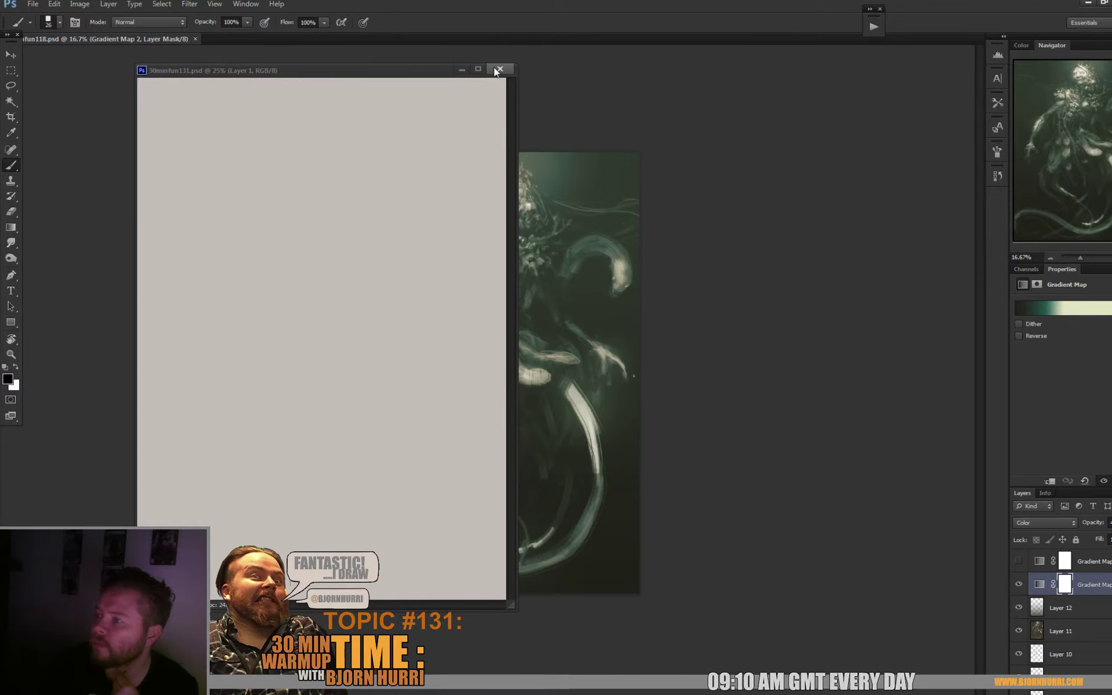
- Close the blank 30minfun131 and float 30minfun118 and 30minfun127 side by side
{"action": "left_click", "coordinate": [496, 71]}
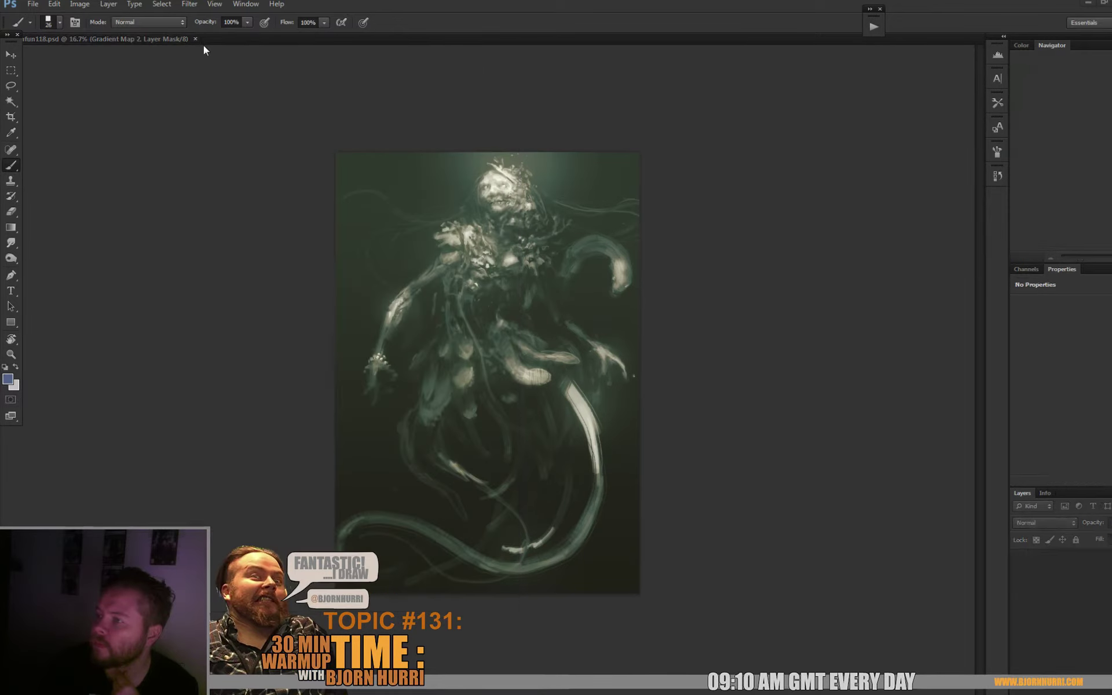
{"action": "left_click_drag", "start_coordinate": [127, 36], "coordinate": [131, 82]}
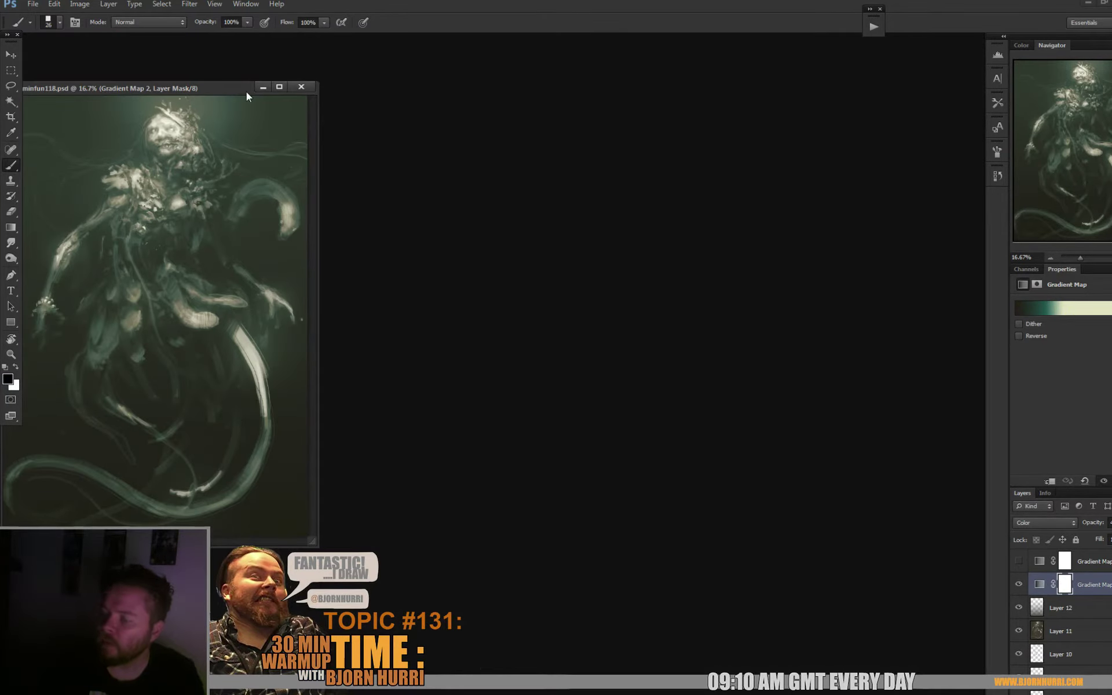
{"action": "left_click_drag", "start_coordinate": [228, 86], "coordinate": [322, 88]}
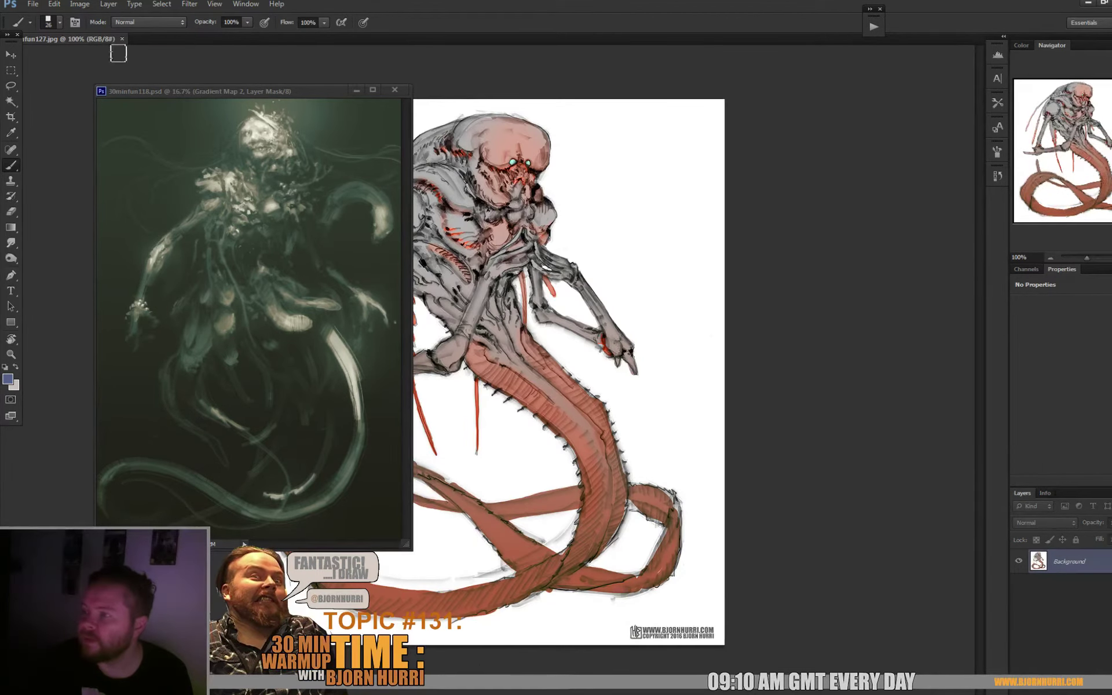
{"action": "left_click_drag", "start_coordinate": [91, 41], "coordinate": [145, 61]}
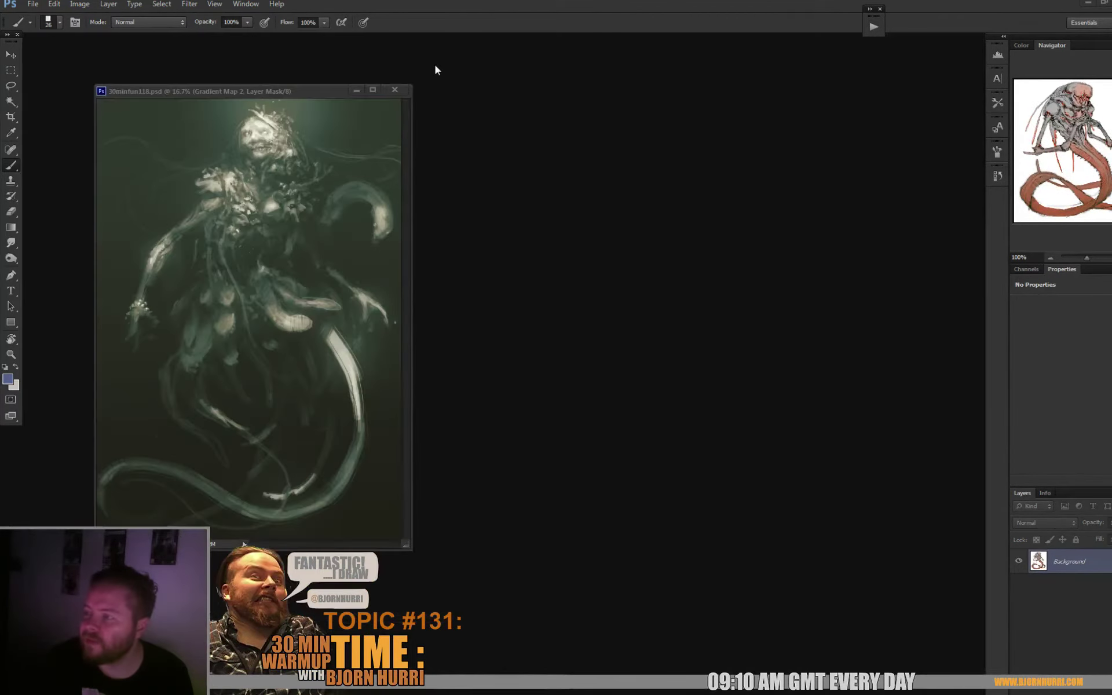
{"action": "left_click_drag", "start_coordinate": [484, 56], "coordinate": [485, 57]}
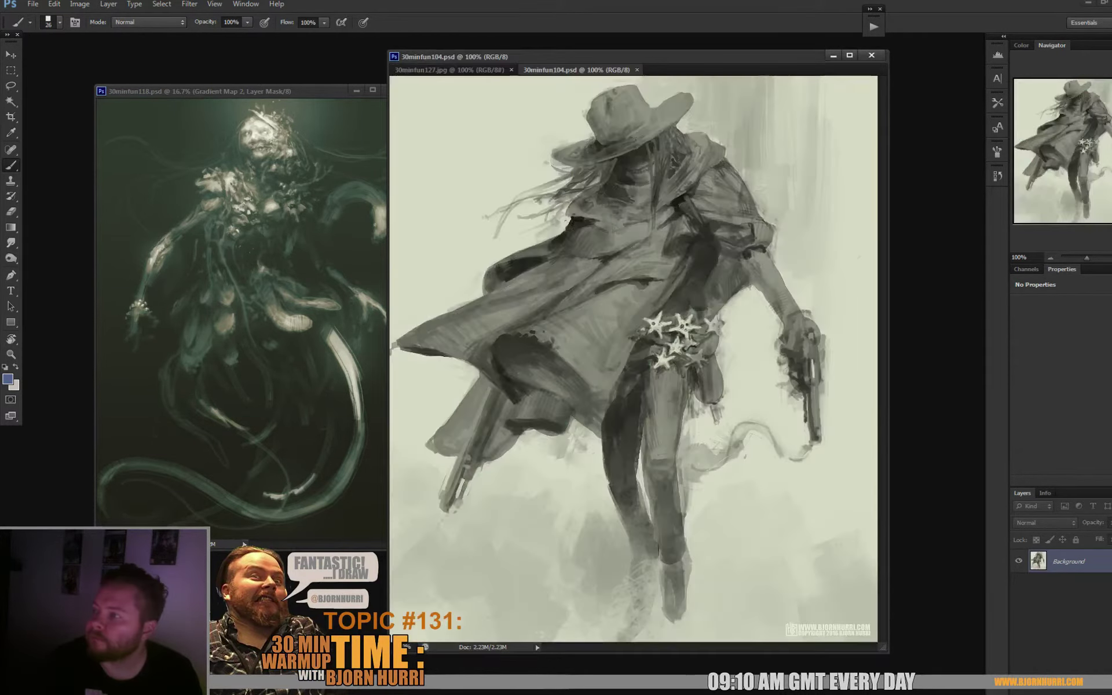
- Float the cowboy painting 30minfun104 in its own window and close 30minfun118
{"action": "mouse_move", "coordinate": [577, 69]}
{"action": "left_mouse_down"}
{"action": "mouse_move", "coordinate": [582, 139]}
{"action": "mouse_move", "coordinate": [576, 70]}
{"action": "mouse_move", "coordinate": [682, 28]}
{"action": "left_mouse_up"}
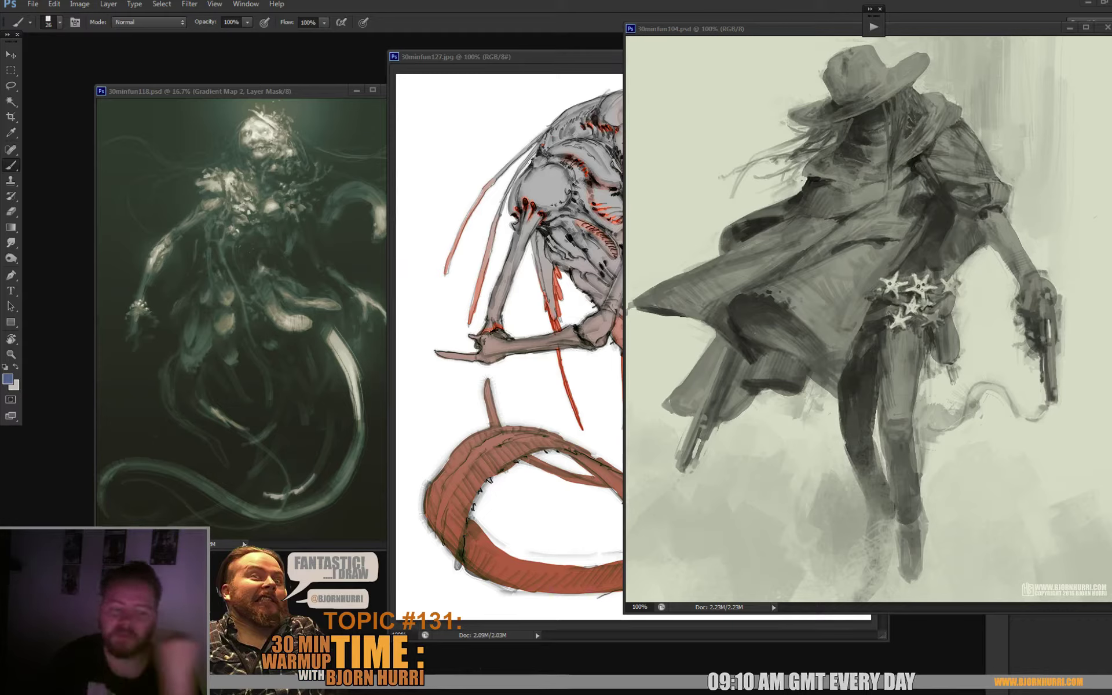
{"action": "left_click", "coordinate": [325, 91]}
{"action": "left_click", "coordinate": [389, 90]}
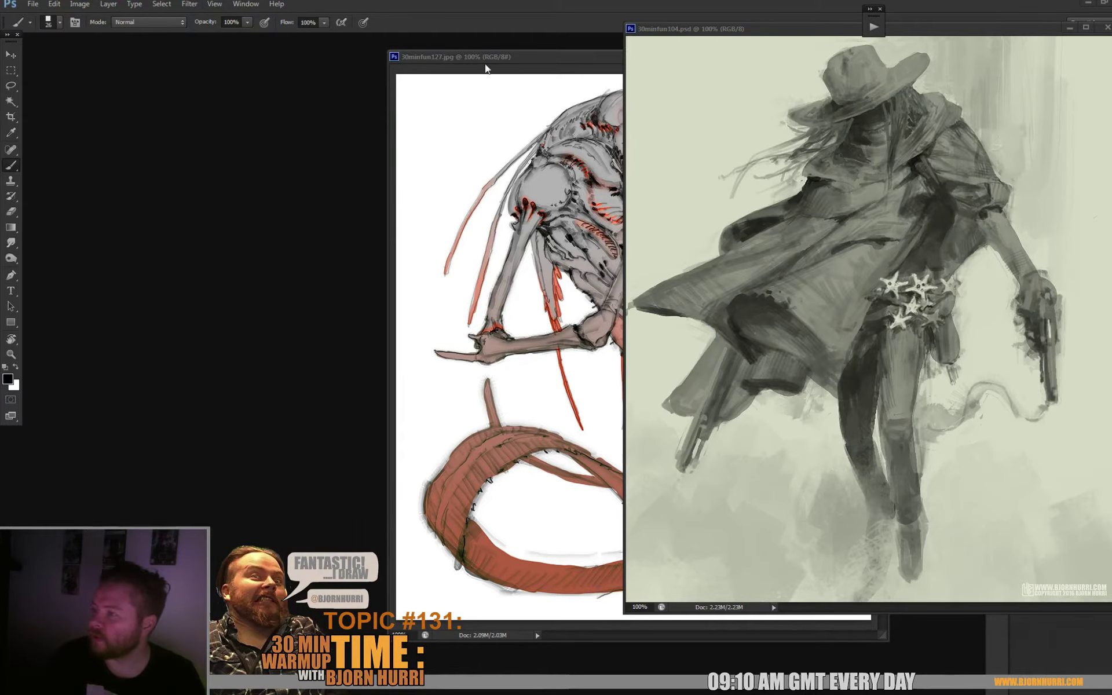
{"action": "left_click_drag", "start_coordinate": [191, 82], "coordinate": [191, 75]}
- Close 30minfun127, resize the cowboy painting to 200 percent, and zoom out to fit it
{"action": "key", "text": "ctrl+w"}
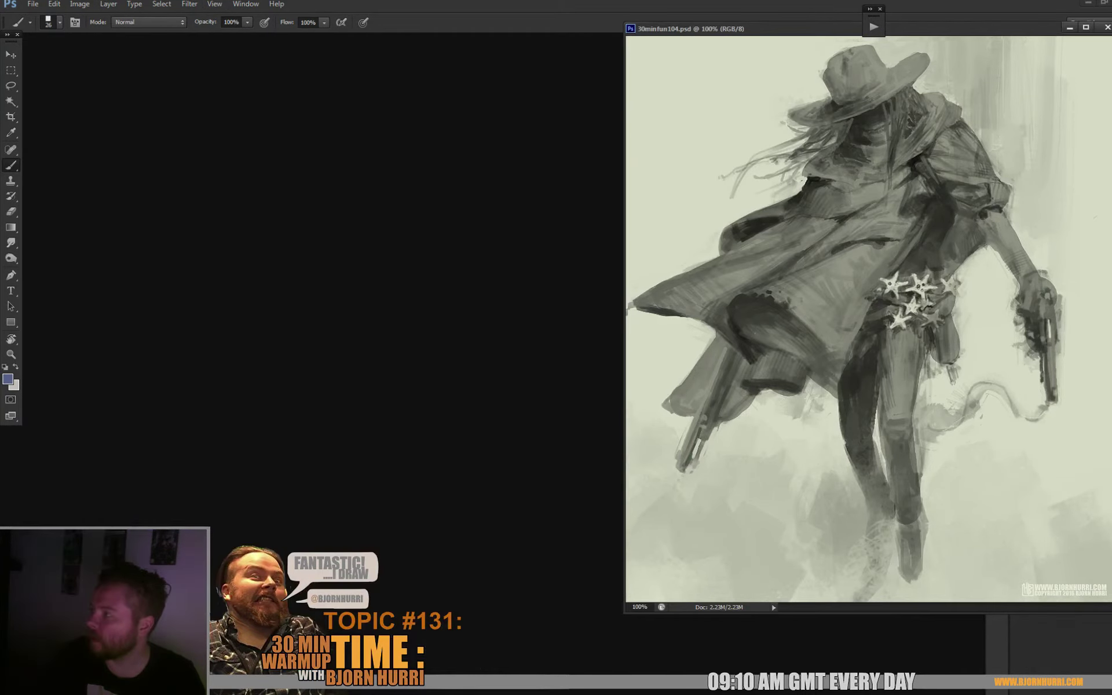
{"action": "key", "text": "ctrl+w"}
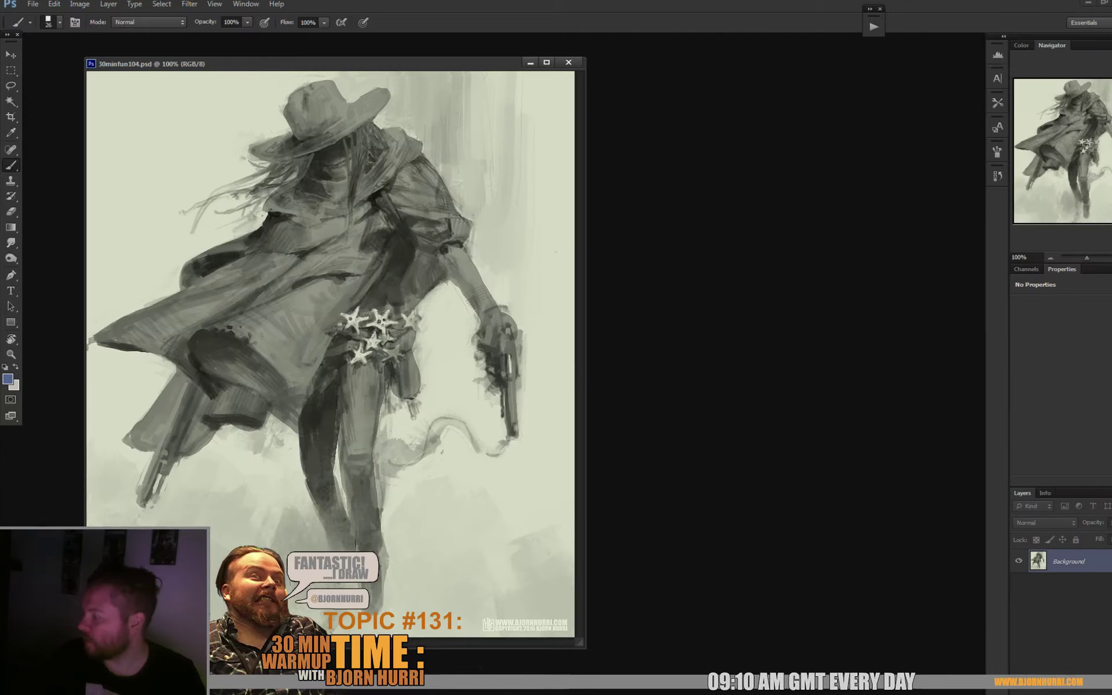
{"action": "left_click", "coordinate": [81, 5]}
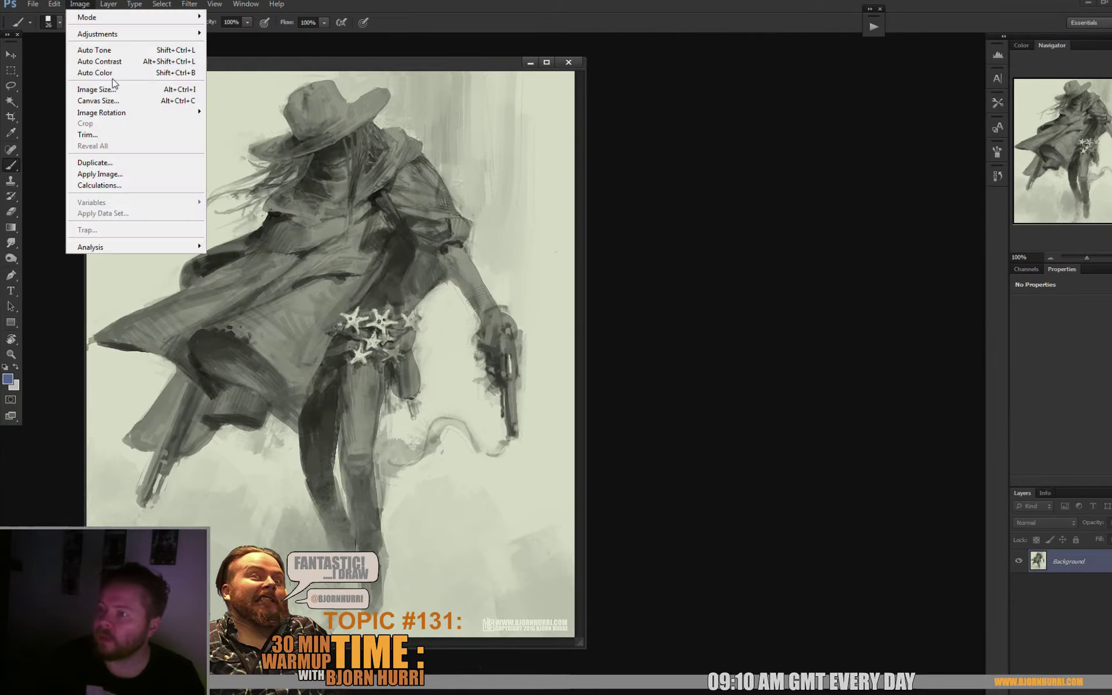
{"action": "left_click", "coordinate": [114, 89]}
{"action": "left_click", "coordinate": [562, 197]}
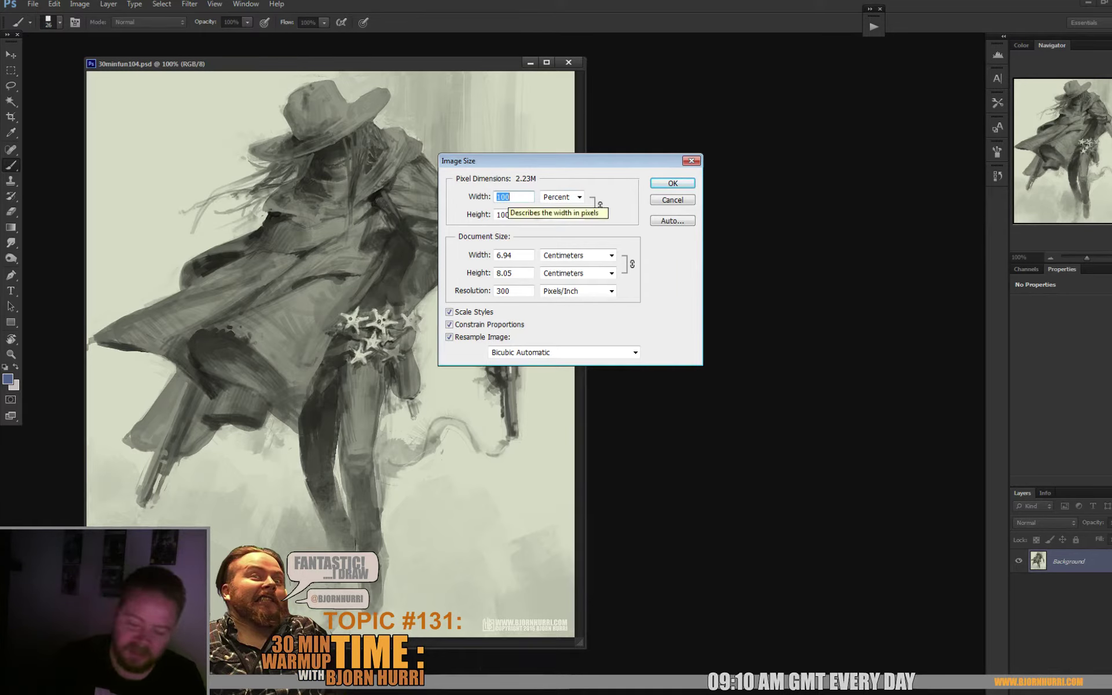
{"action": "type", "text": "200"}
{"action": "key", "text": "Return"}
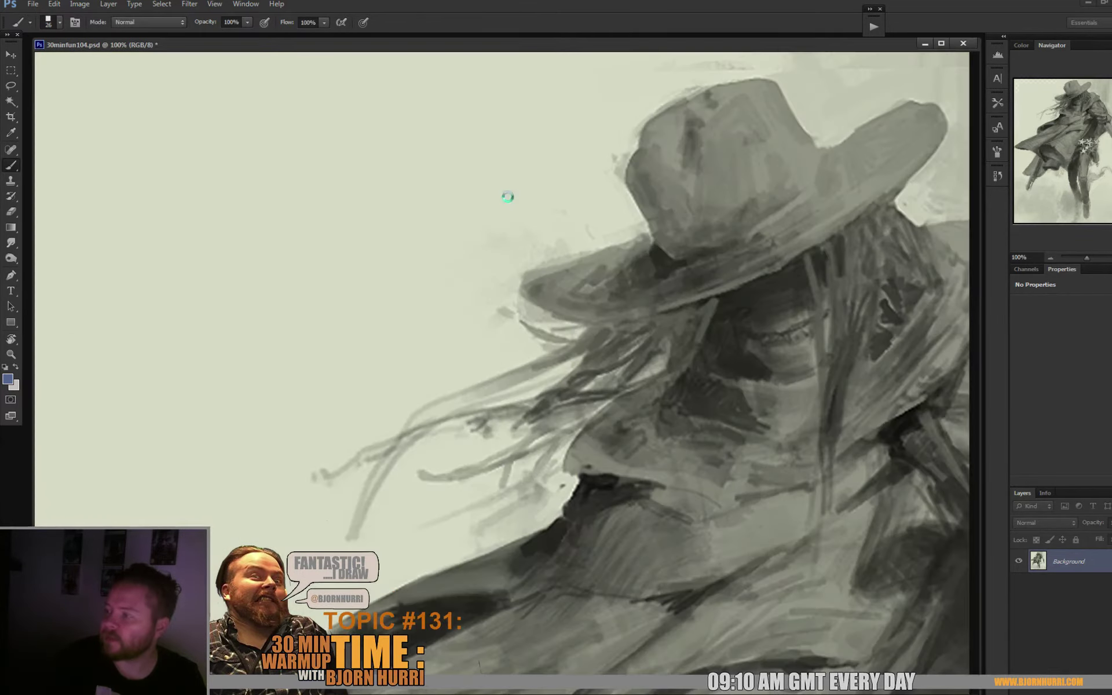
{"action": "key", "text": "ctrl+minus"}
{"action": "key", "text": "ctrl+minus"}
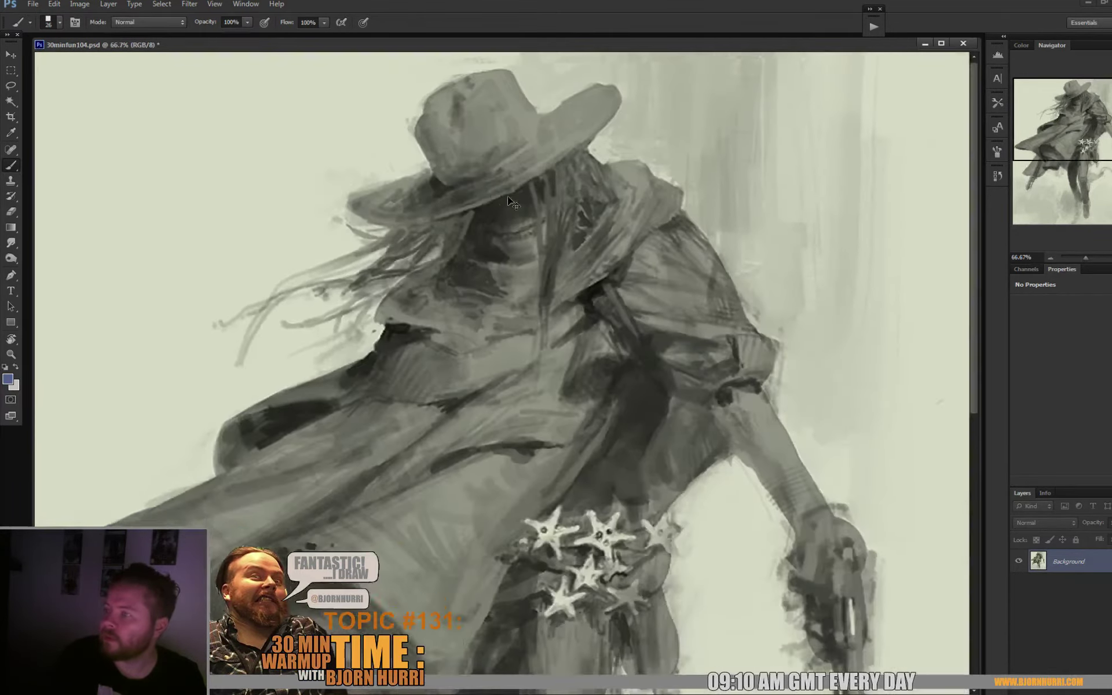
{"action": "key", "text": "ctrl+minus"}
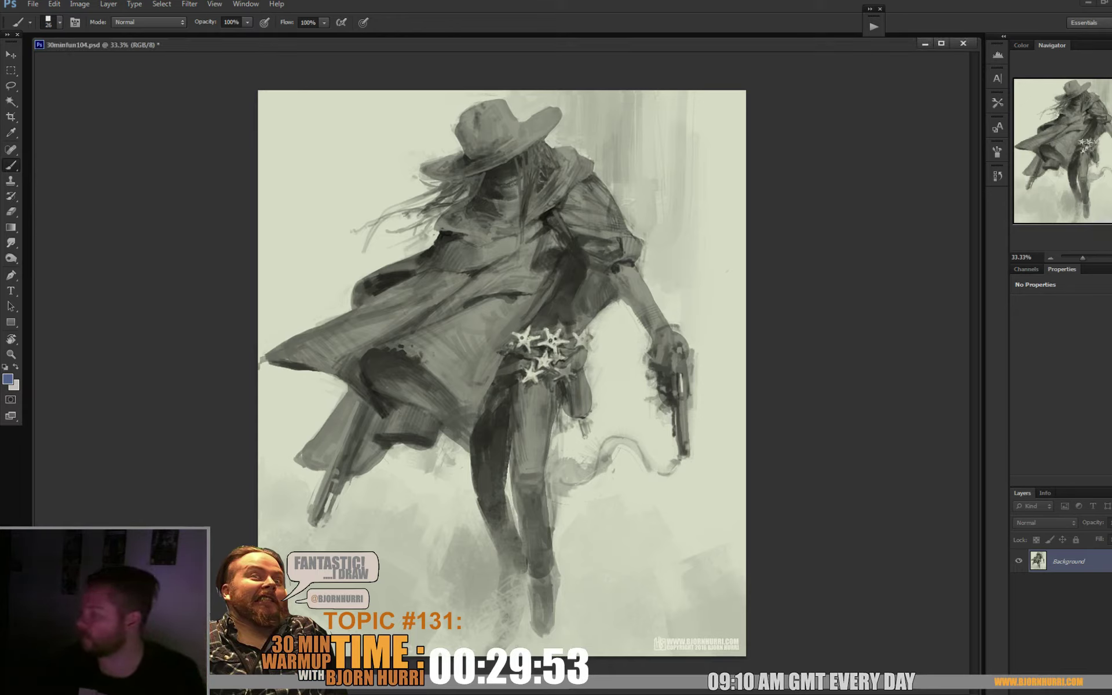
- Duplicate the painting to Layer 1 and Liquify-warp the hat area and legs
{"action": "key", "text": "ctrl+j"}
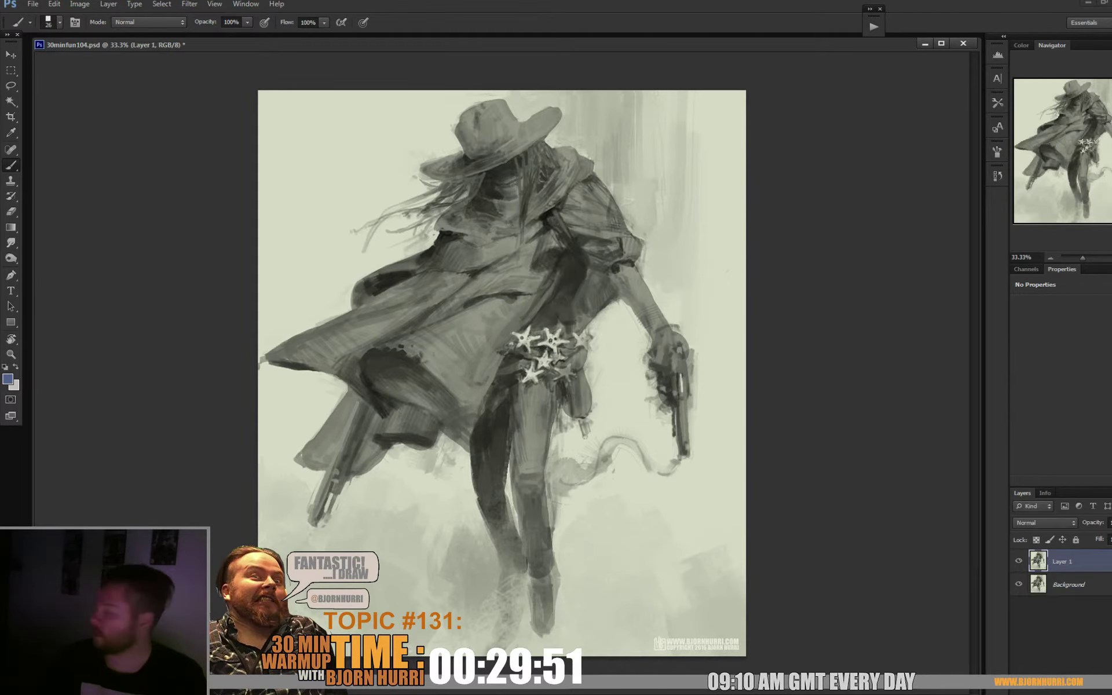
{"action": "left_click", "coordinate": [190, 4]}
{"action": "left_click", "coordinate": [209, 96]}
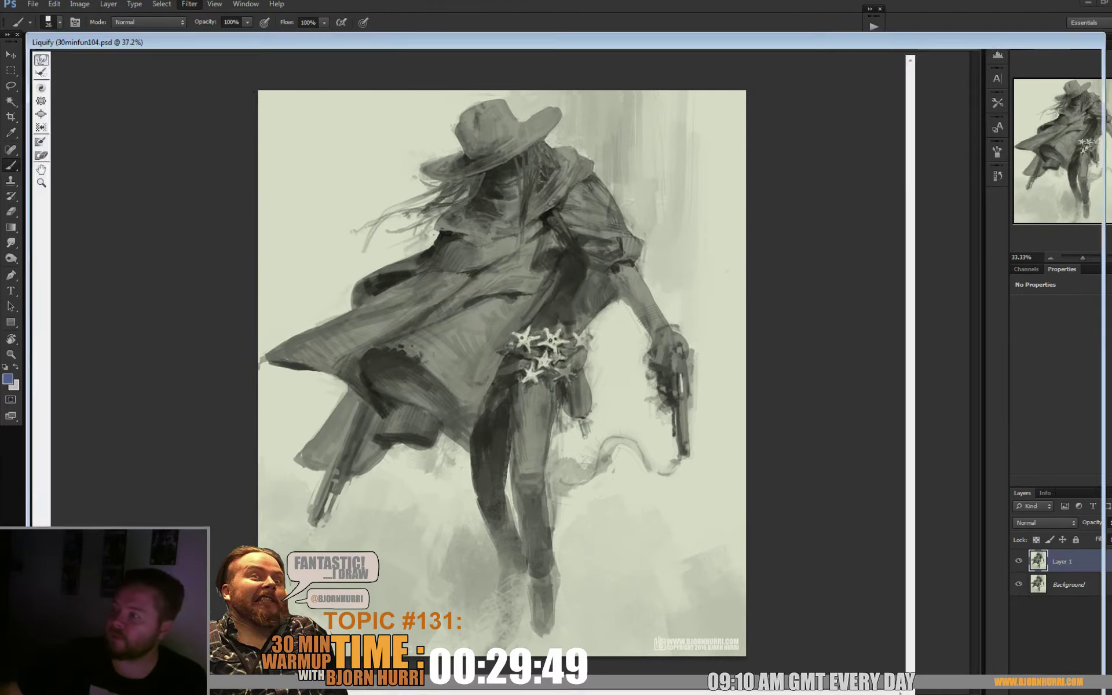
{"action": "left_click_drag", "start_coordinate": [522, 99], "coordinate": [472, 124]}
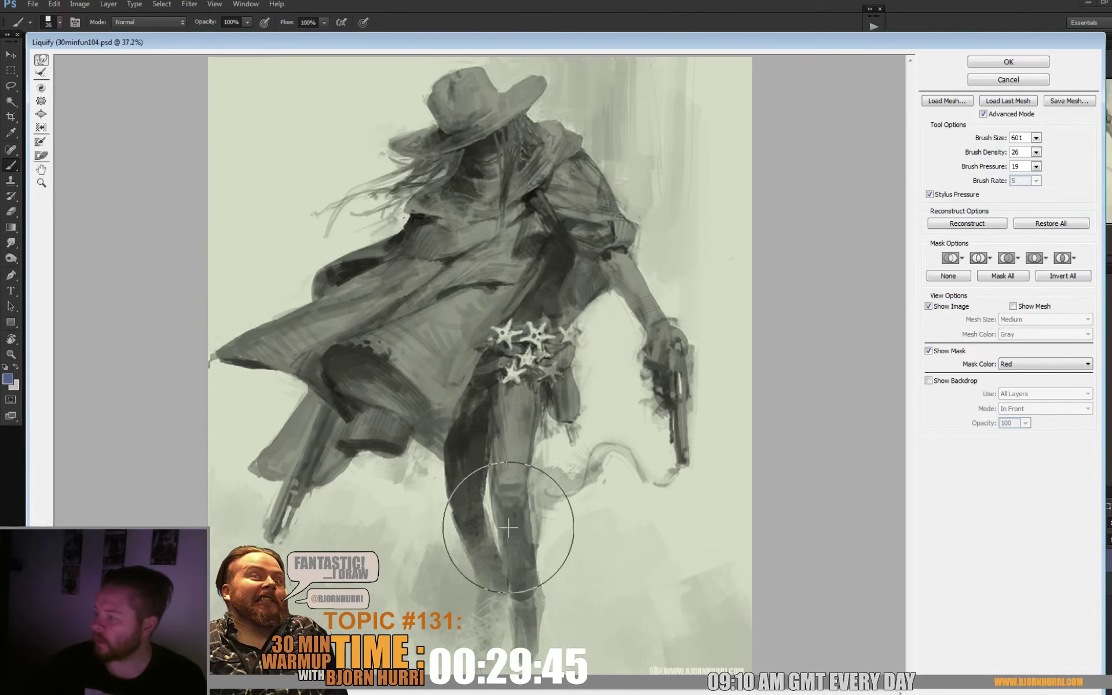
{"action": "left_click_drag", "start_coordinate": [547, 586], "coordinate": [537, 474]}
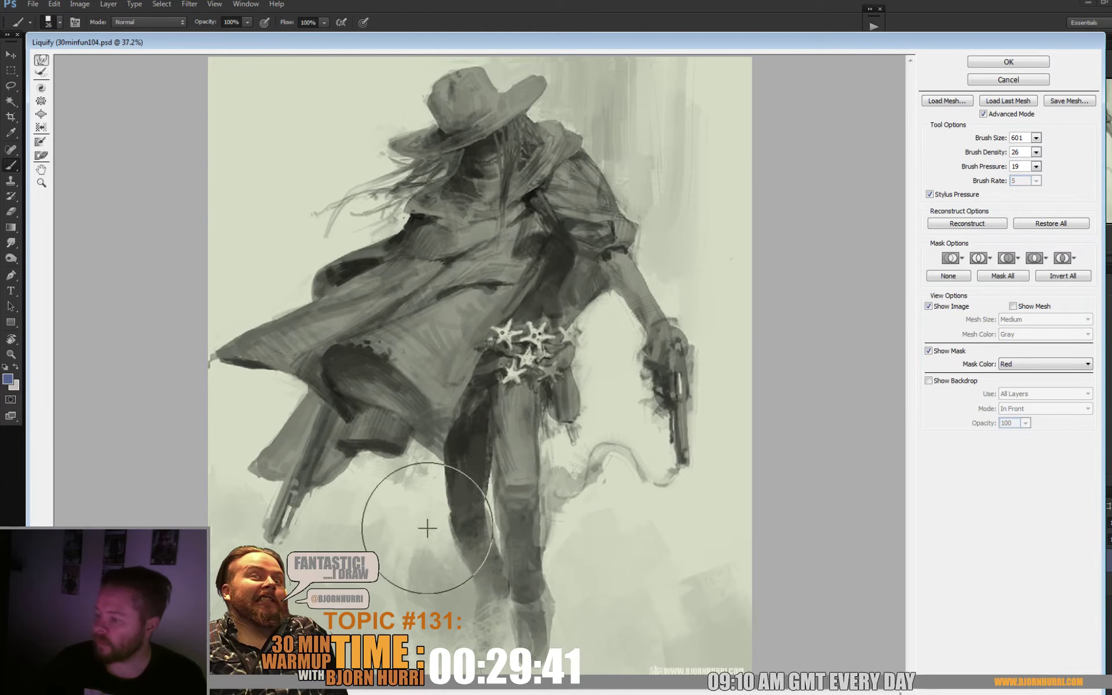
{"action": "mouse_move", "coordinate": [427, 527]}
{"action": "left_mouse_down"}
{"action": "mouse_move", "coordinate": [422, 484]}
{"action": "mouse_move", "coordinate": [458, 498]}
{"action": "mouse_move", "coordinate": [443, 484]}
{"action": "mouse_move", "coordinate": [481, 568]}
{"action": "mouse_move", "coordinate": [469, 622]}
{"action": "left_mouse_up"}
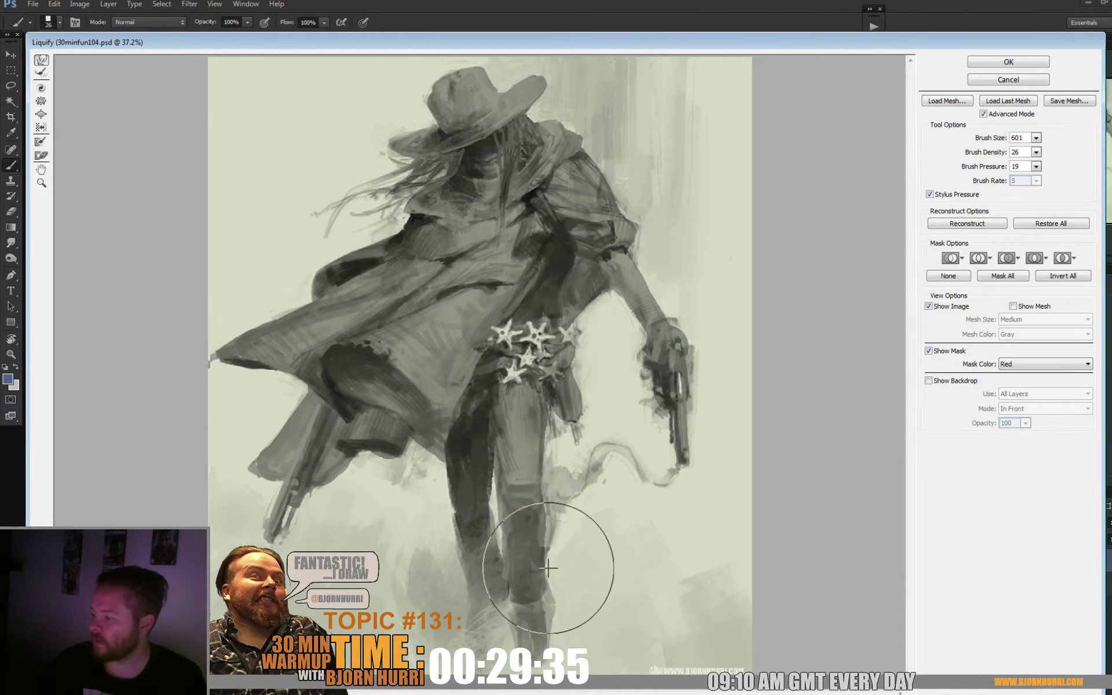
- Warp the lower leg, gun hand and lower-left coat outward, then apply the Liquify
{"action": "mouse_move", "coordinate": [562, 637]}
{"action": "left_mouse_down"}
{"action": "mouse_move", "coordinate": [510, 681]}
{"action": "mouse_move", "coordinate": [600, 610]}
{"action": "mouse_move", "coordinate": [563, 673]}
{"action": "mouse_move", "coordinate": [596, 680]}
{"action": "mouse_move", "coordinate": [585, 675]}
{"action": "left_mouse_up"}
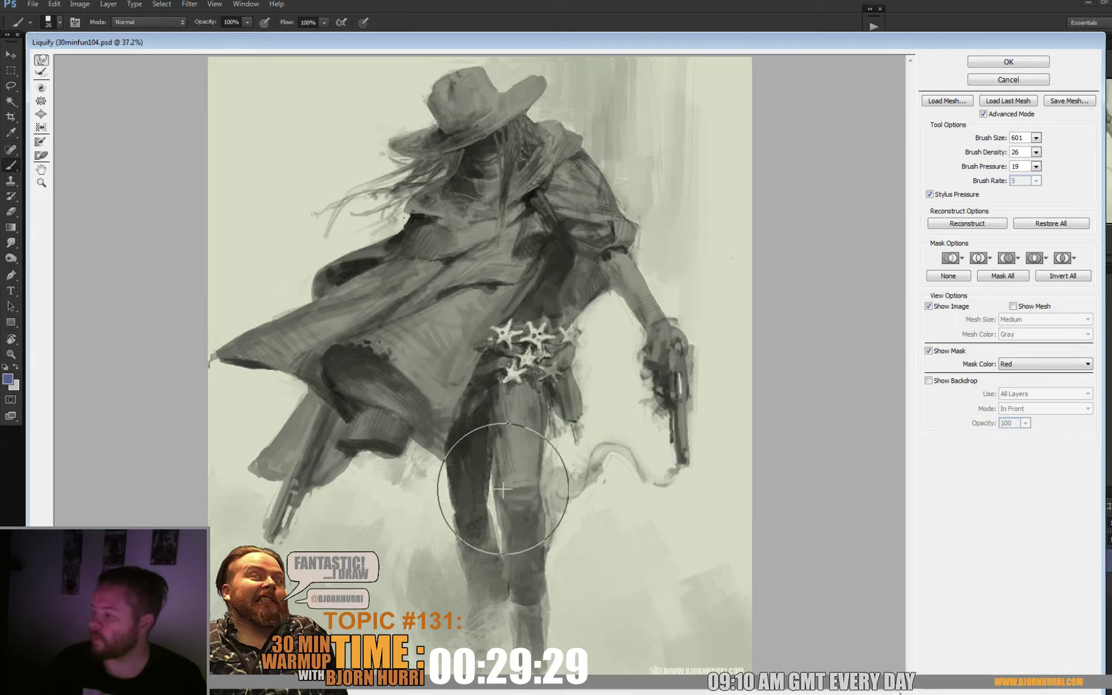
{"action": "mouse_move", "coordinate": [522, 496]}
{"action": "left_mouse_down"}
{"action": "mouse_move", "coordinate": [536, 530]}
{"action": "mouse_move", "coordinate": [447, 510]}
{"action": "mouse_move", "coordinate": [459, 596]}
{"action": "mouse_move", "coordinate": [459, 534]}
{"action": "left_mouse_up"}
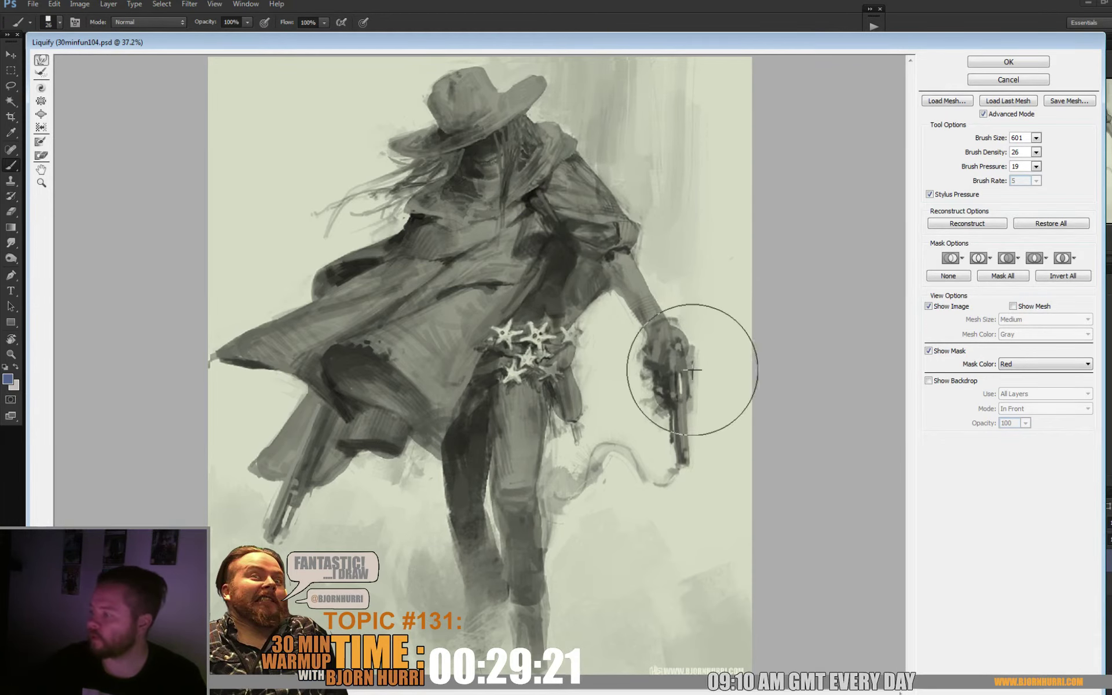
{"action": "left_click_drag", "start_coordinate": [701, 353], "coordinate": [703, 404]}
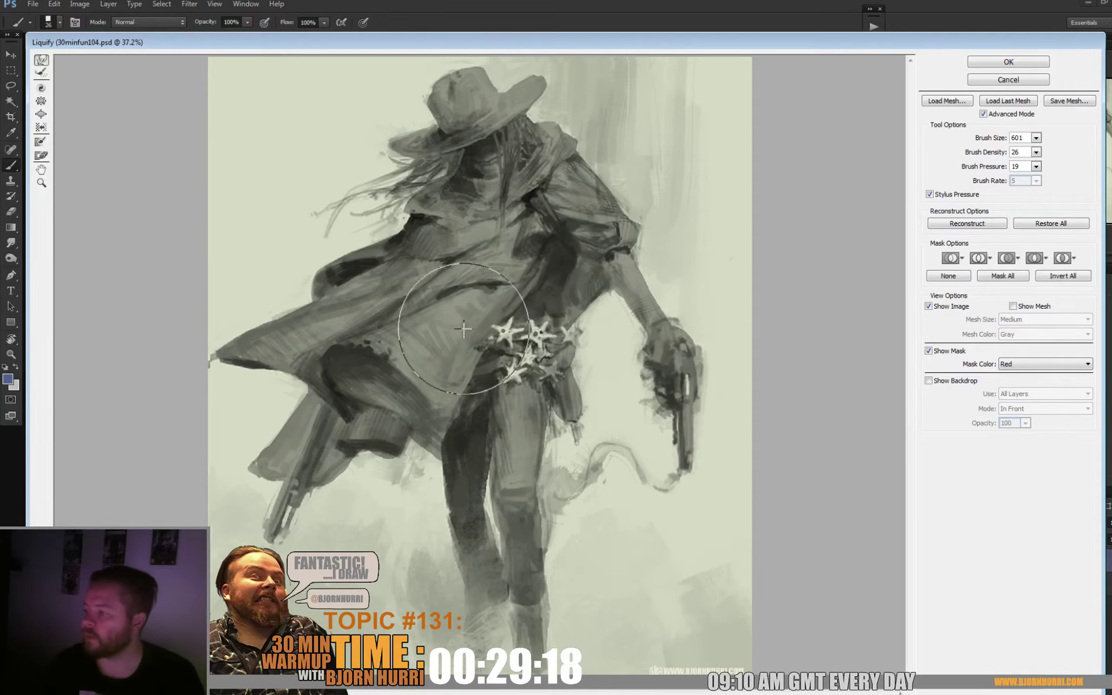
{"action": "left_click_drag", "start_coordinate": [355, 353], "coordinate": [211, 348]}
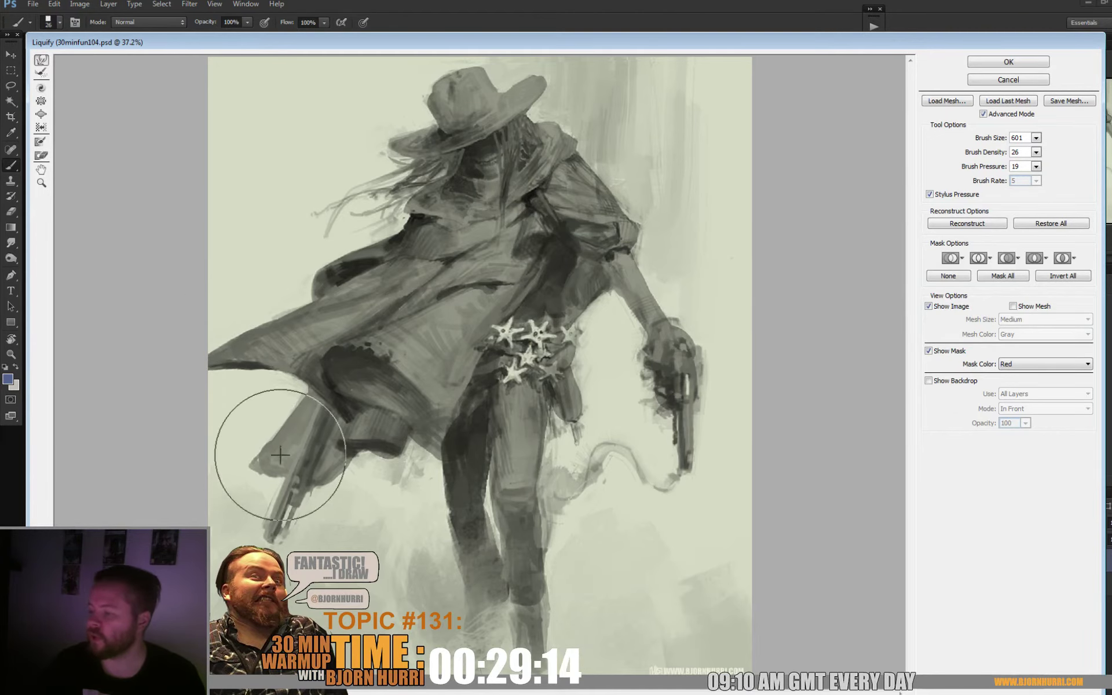
{"action": "mouse_move", "coordinate": [278, 446]}
{"action": "left_mouse_down"}
{"action": "mouse_move", "coordinate": [281, 429]}
{"action": "mouse_move", "coordinate": [408, 350]}
{"action": "mouse_move", "coordinate": [397, 323]}
{"action": "left_mouse_up"}
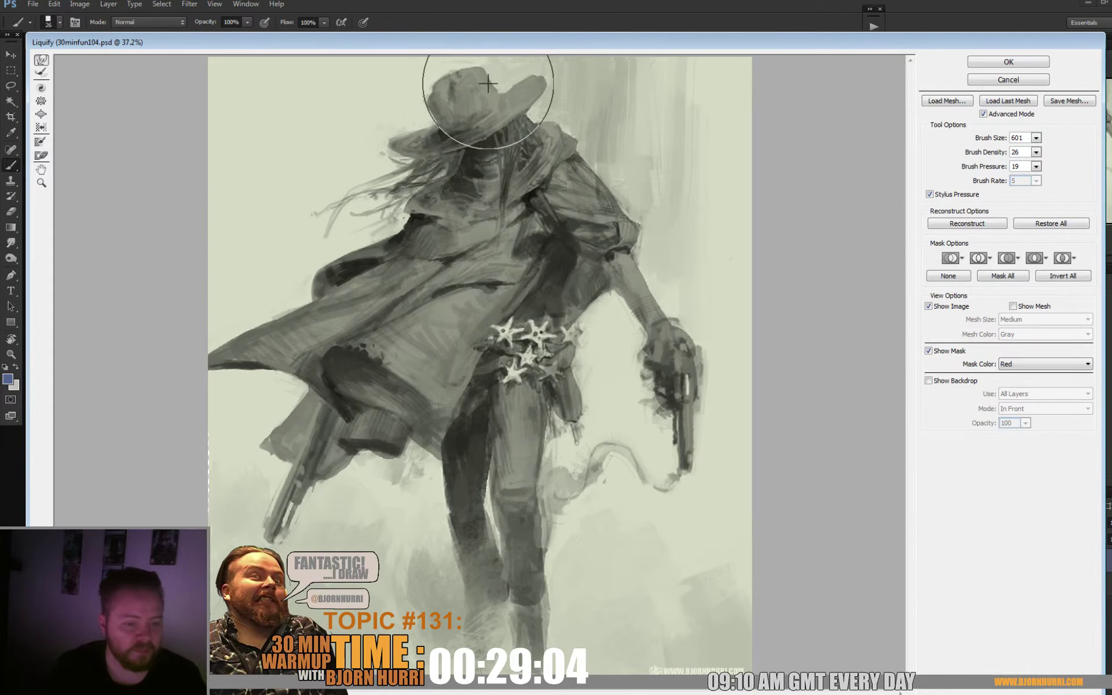
{"action": "key", "text": "Return"}
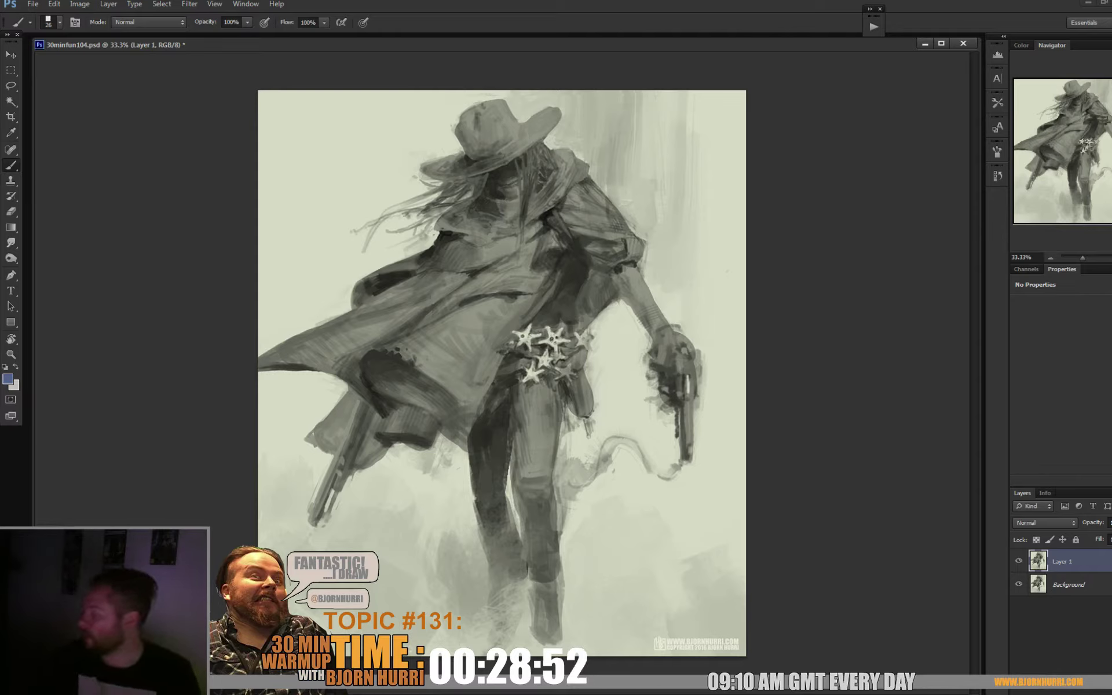
- Add a new Layer 2, sample a grey from the painting, and pick textured brush 73
{"action": "key", "text": "ctrl+shift+alt+n"}
{"action": "left_click", "coordinate": [431, 360], "text": "alt"}
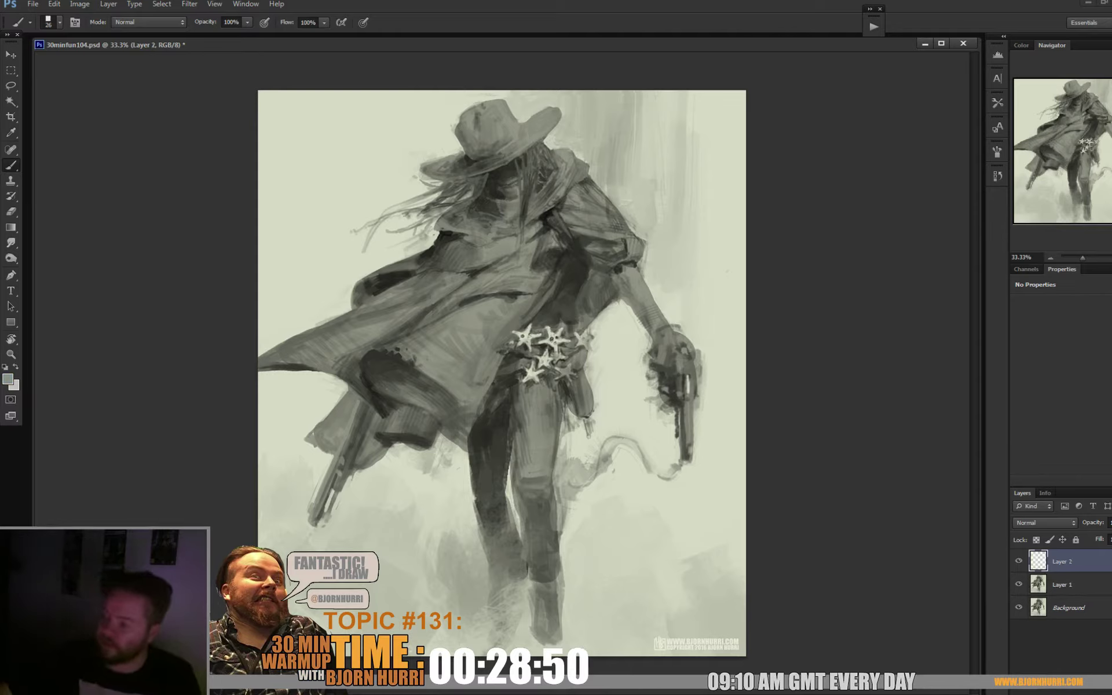
{"action": "right_click", "coordinate": [455, 381]}
{"action": "left_click", "coordinate": [521, 502]}
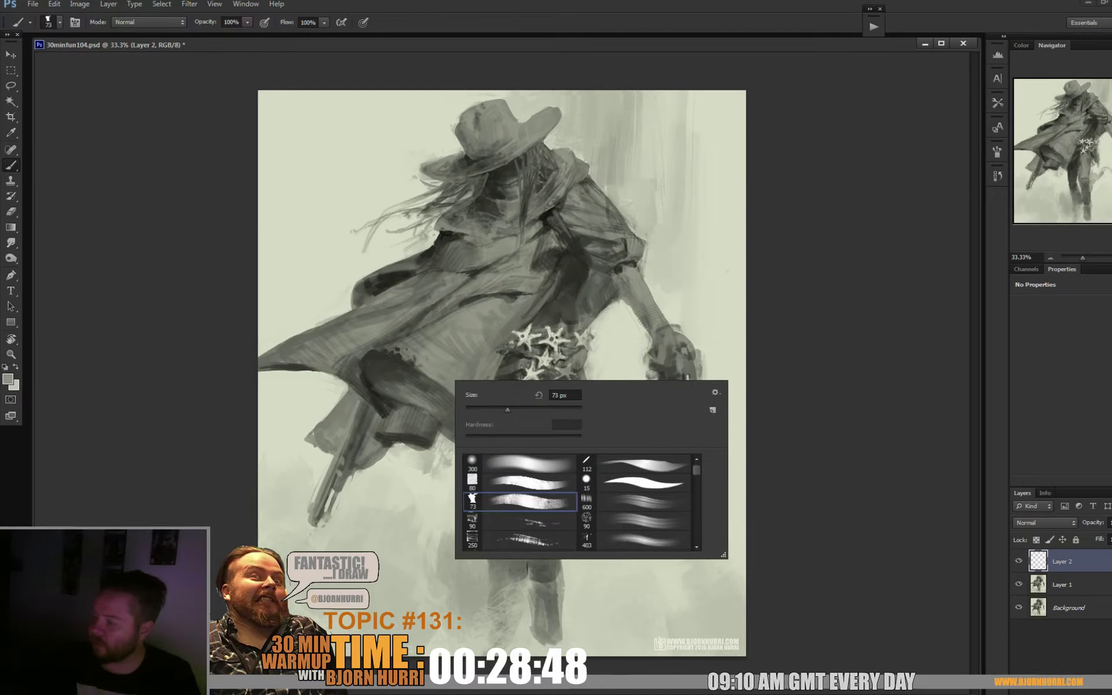
{"action": "key", "text": "Return"}
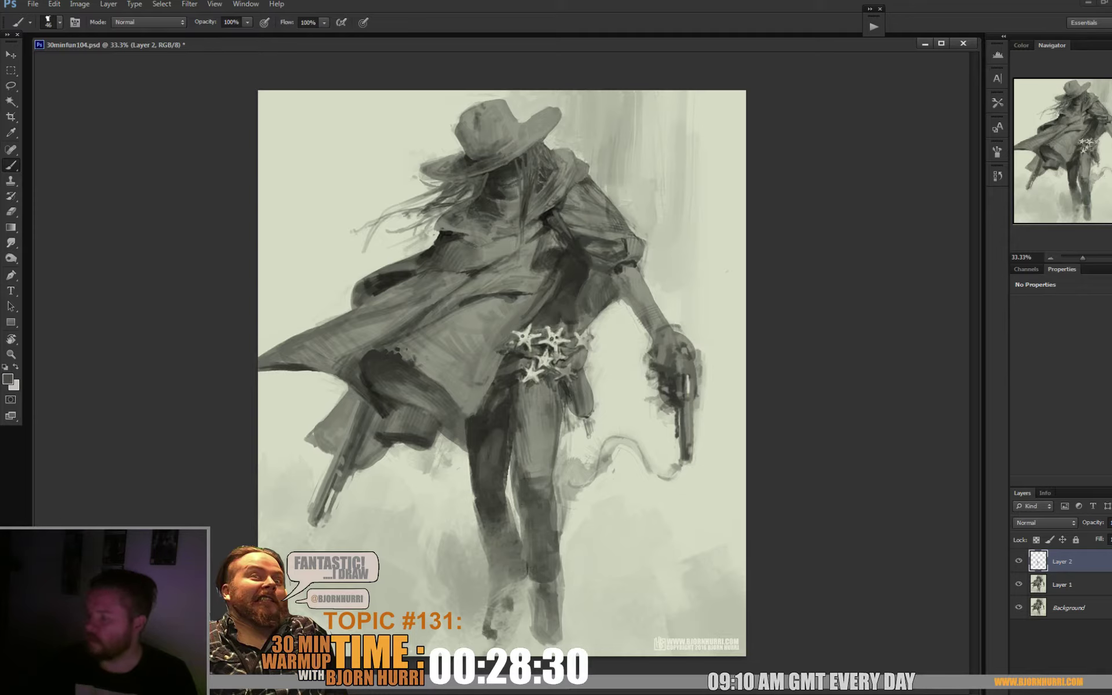
- Flip the canvas horizontally and lighten the gun hand's edge with a sampled beige
{"action": "left_click", "coordinate": [80, 4]}
{"action": "mouse_move", "coordinate": [102, 113]}
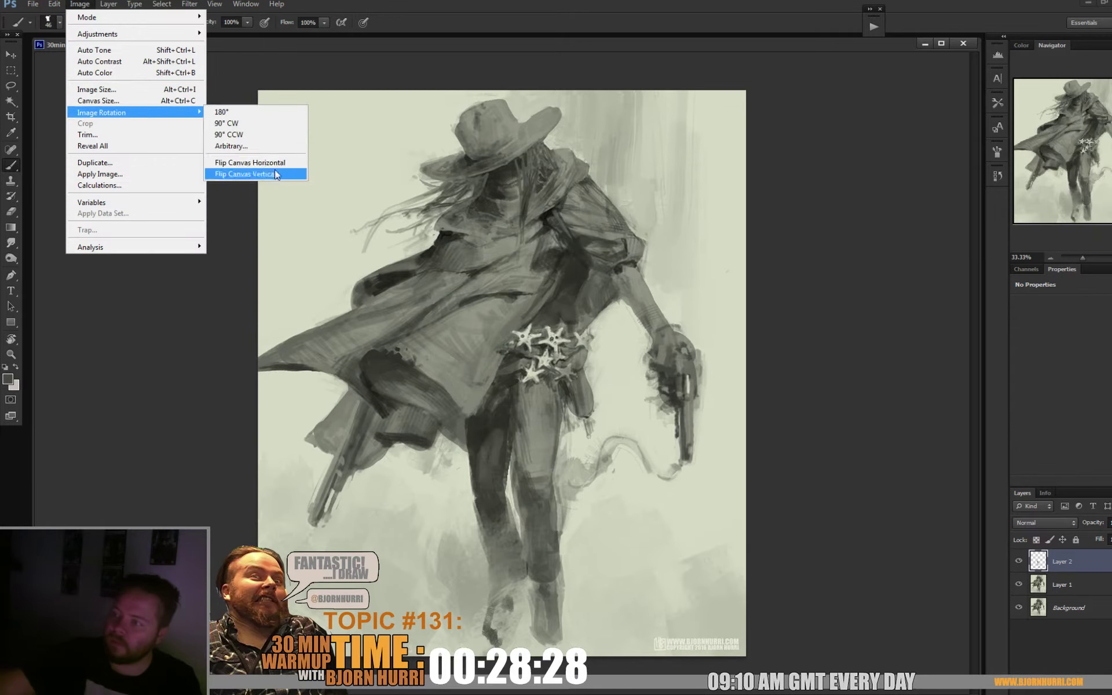
{"action": "left_click", "coordinate": [278, 172]}
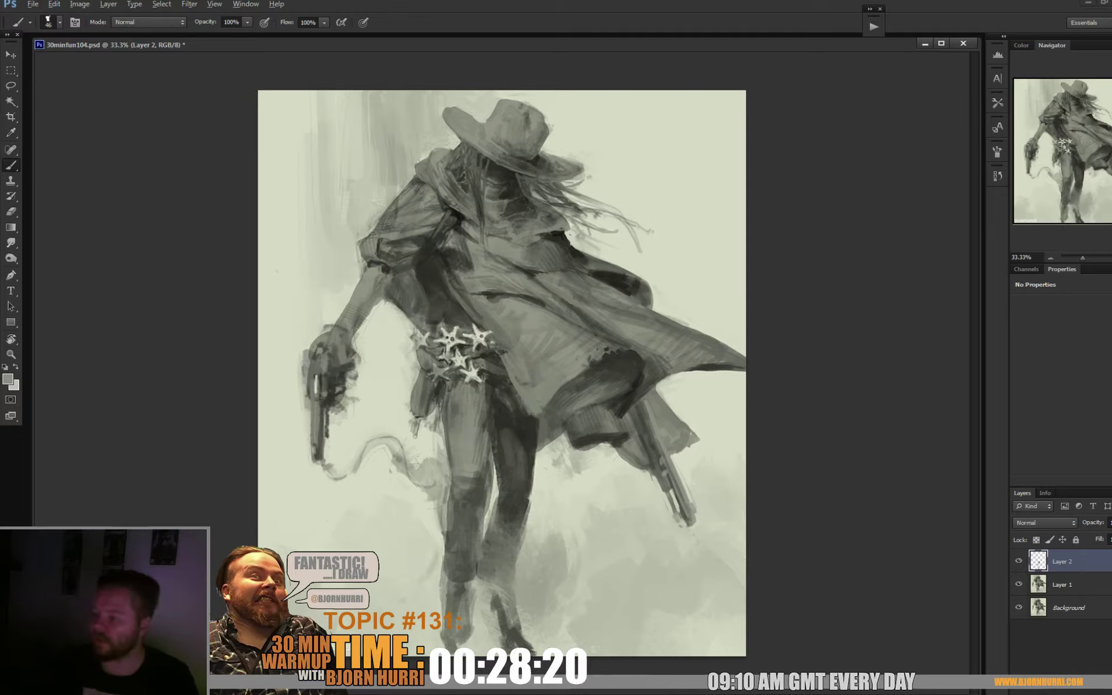
{"action": "left_click", "coordinate": [337, 321], "text": "alt"}
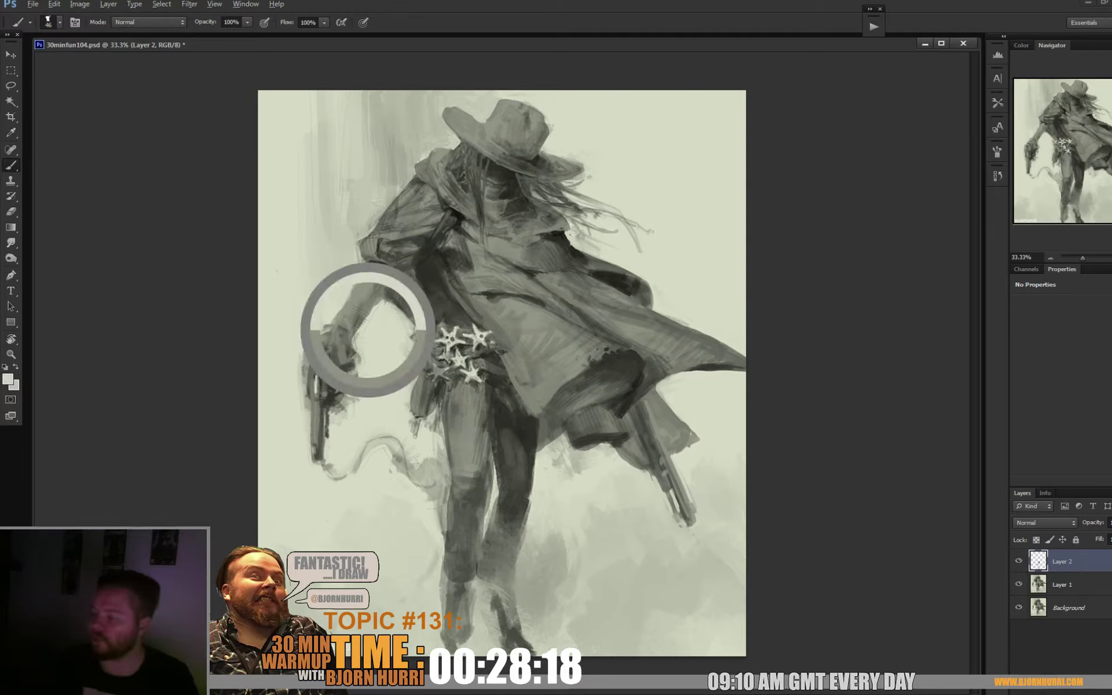
{"action": "left_click_drag", "start_coordinate": [304, 350], "coordinate": [313, 385]}
- Sample a darker tone near the gun and resize the brush between 6 and 20 px
{"action": "left_click", "coordinate": [315, 385], "text": "alt"}
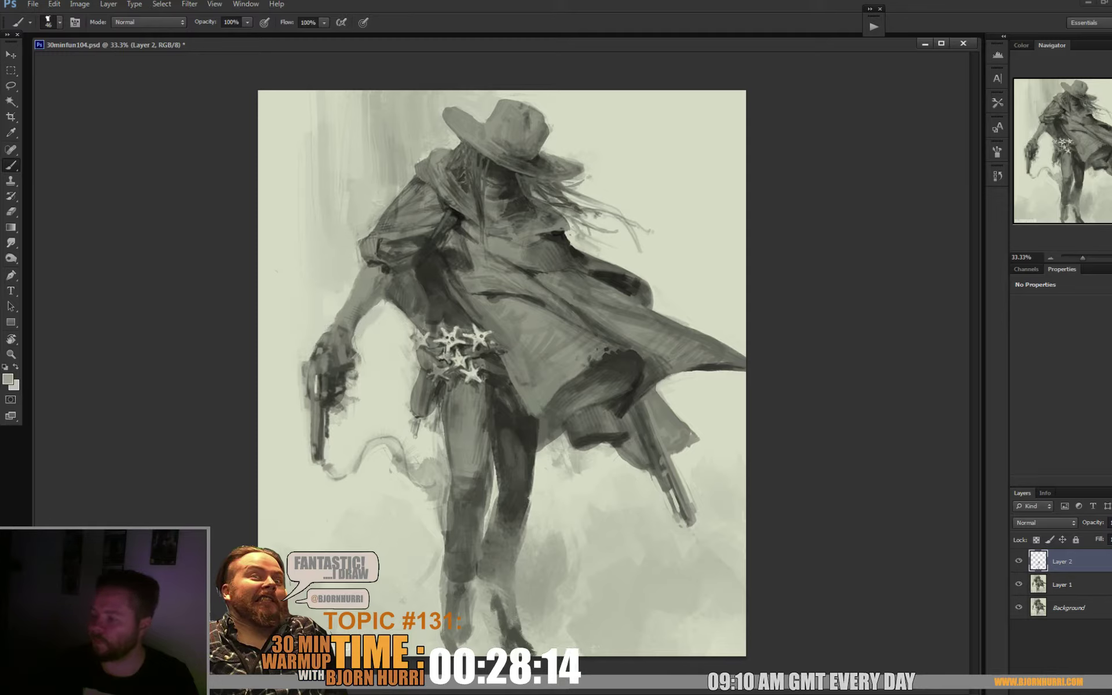
{"action": "right_click", "coordinate": [339, 354]}
{"action": "mouse_move", "coordinate": [394, 371]}
{"action": "left_mouse_down"}
{"action": "mouse_move", "coordinate": [350, 371]}
{"action": "mouse_move", "coordinate": [358, 400]}
{"action": "mouse_move", "coordinate": [309, 425]}
{"action": "mouse_move", "coordinate": [318, 476]}
{"action": "left_mouse_up"}
{"action": "right_click", "coordinate": [322, 377]}
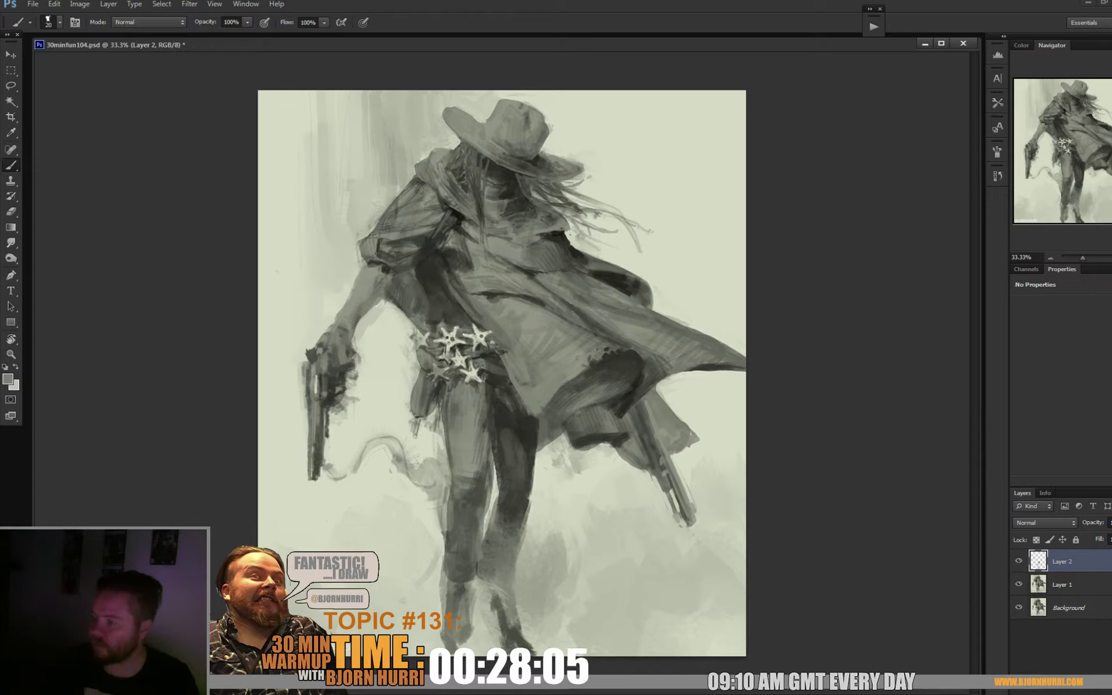
- Sample dark greys from the gun hand and lighter greys from the holster and belt
{"action": "left_click", "coordinate": [318, 380], "text": "alt"}
{"action": "left_click", "coordinate": [319, 377], "text": "alt"}
{"action": "left_click", "coordinate": [326, 372], "text": "alt"}
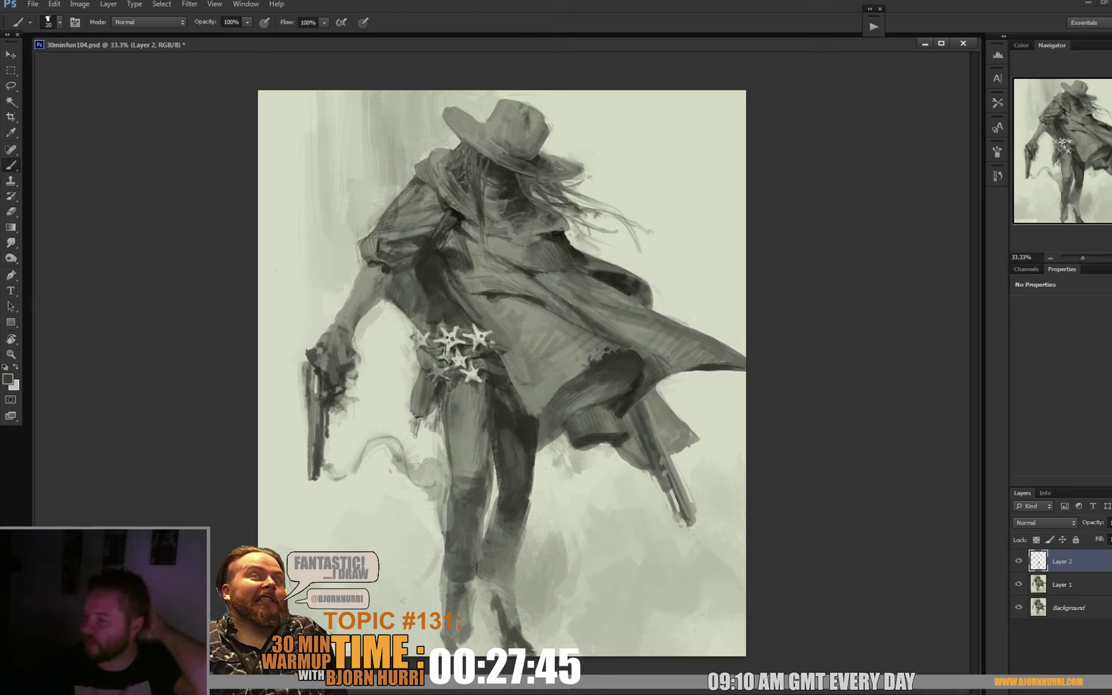
{"action": "left_click", "coordinate": [408, 368], "text": "alt"}
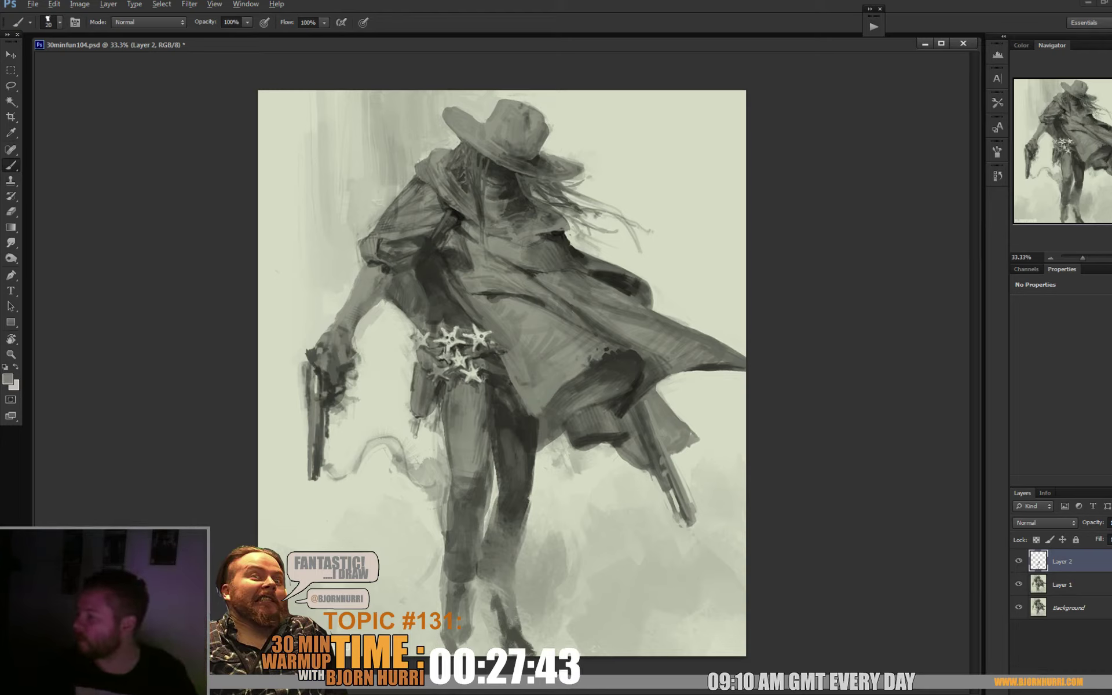
{"action": "left_click", "coordinate": [424, 345], "text": "alt"}
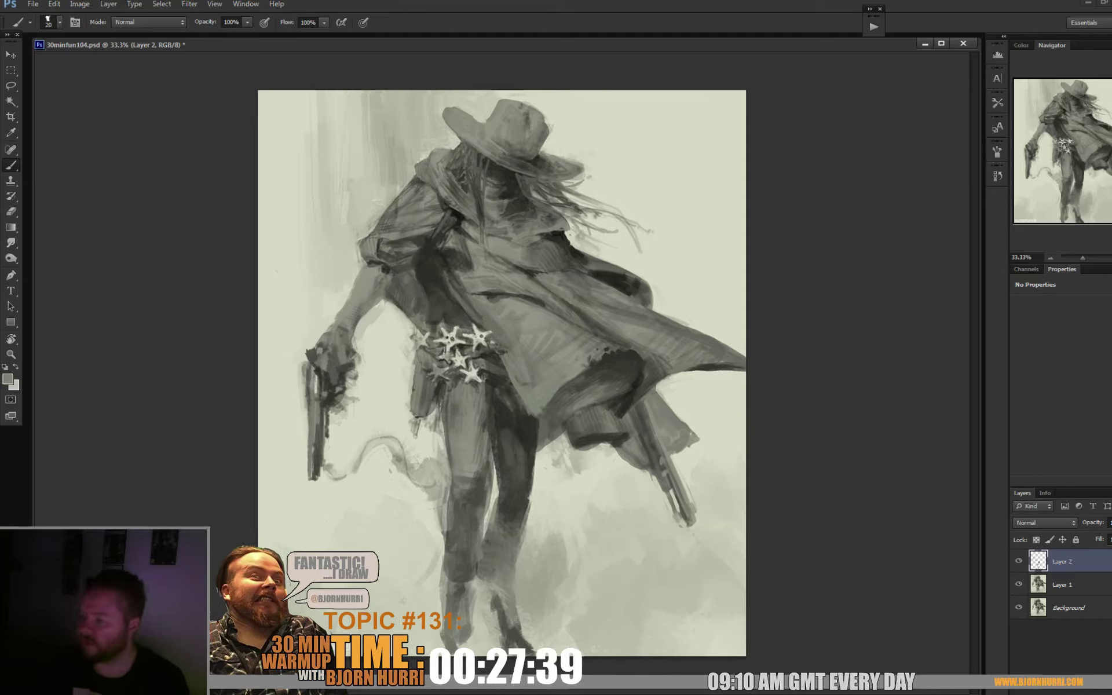
- Lasso the area left of the belt, copy it to Layer 3, and squeeze it narrower
{"action": "key", "text": "l"}
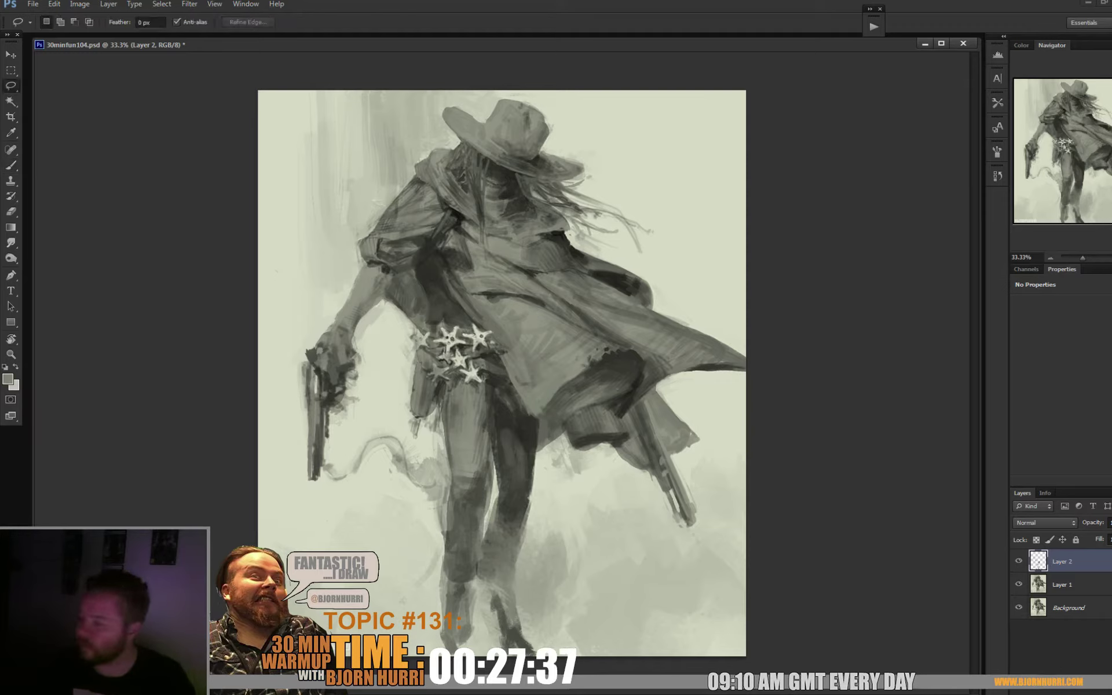
{"action": "left_click_drag", "start_coordinate": [409, 336], "coordinate": [405, 354]}
{"action": "key", "text": "ctrl+j"}
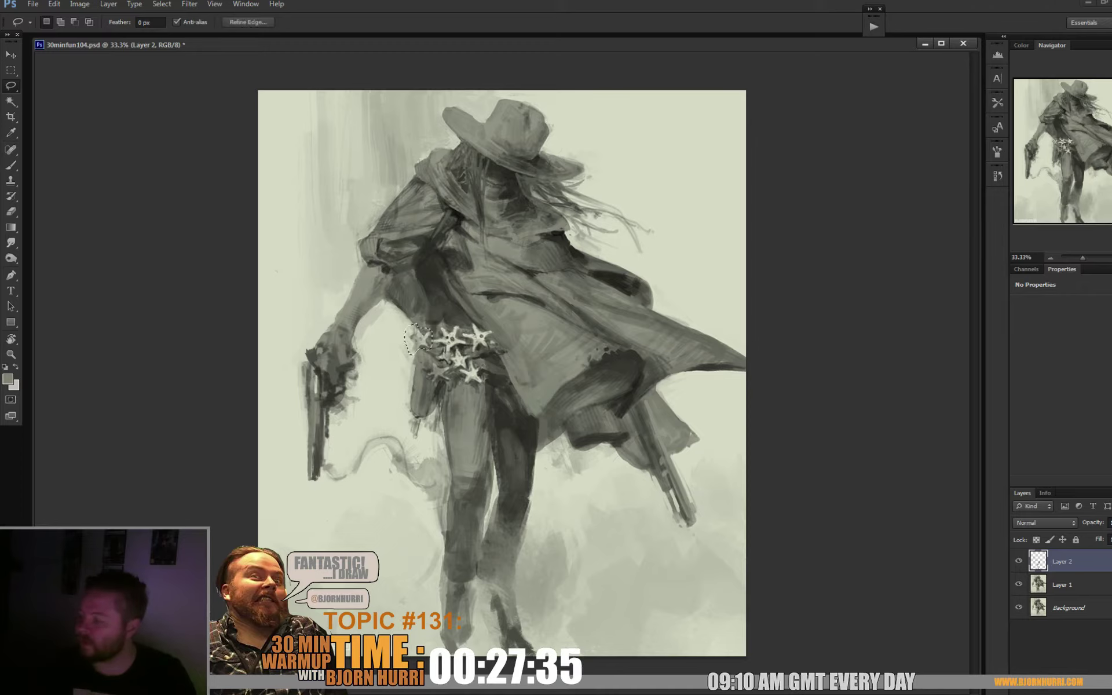
{"action": "key", "text": "ctrl+t"}
{"action": "left_click_drag", "start_coordinate": [404, 339], "coordinate": [412, 339]}
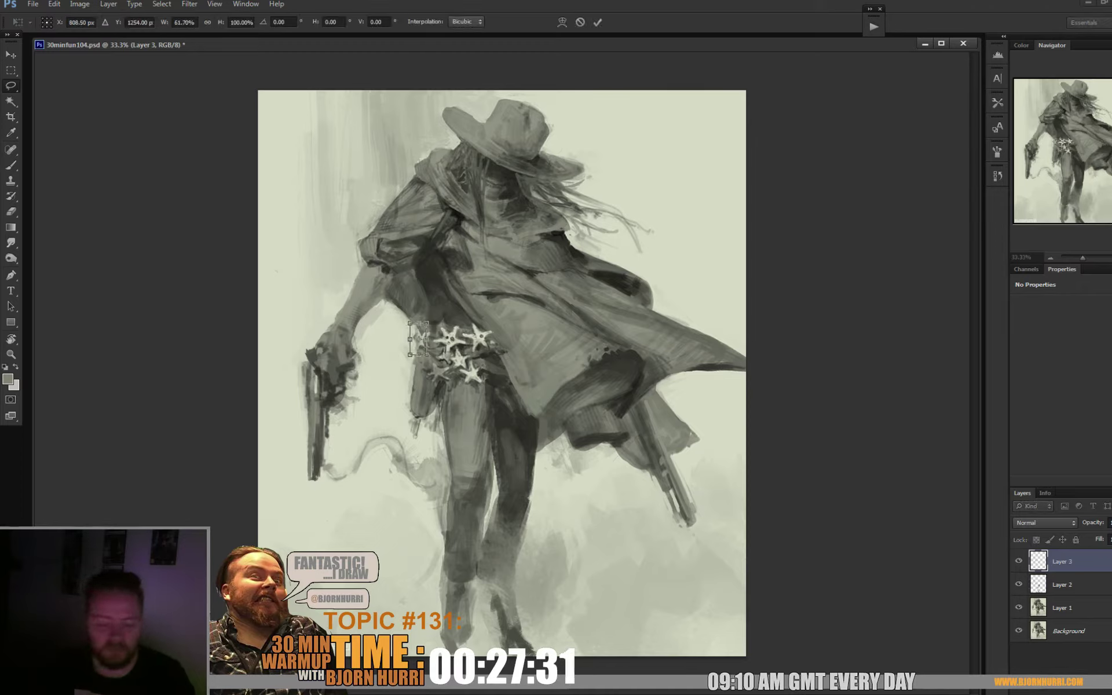
{"action": "key", "text": "Return"}
{"action": "key", "text": "b"}
{"action": "key", "text": "d"}
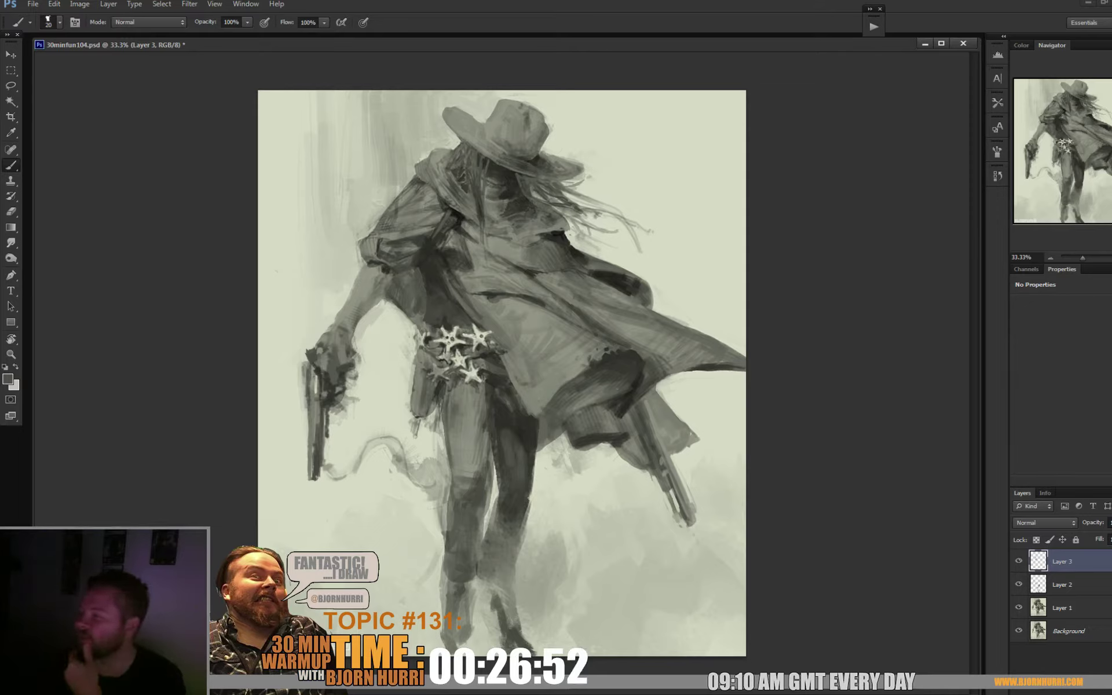
- Sample dark and light coat tones and shade the coat with a 17 px brush
{"action": "left_click", "coordinate": [461, 219], "text": "alt"}
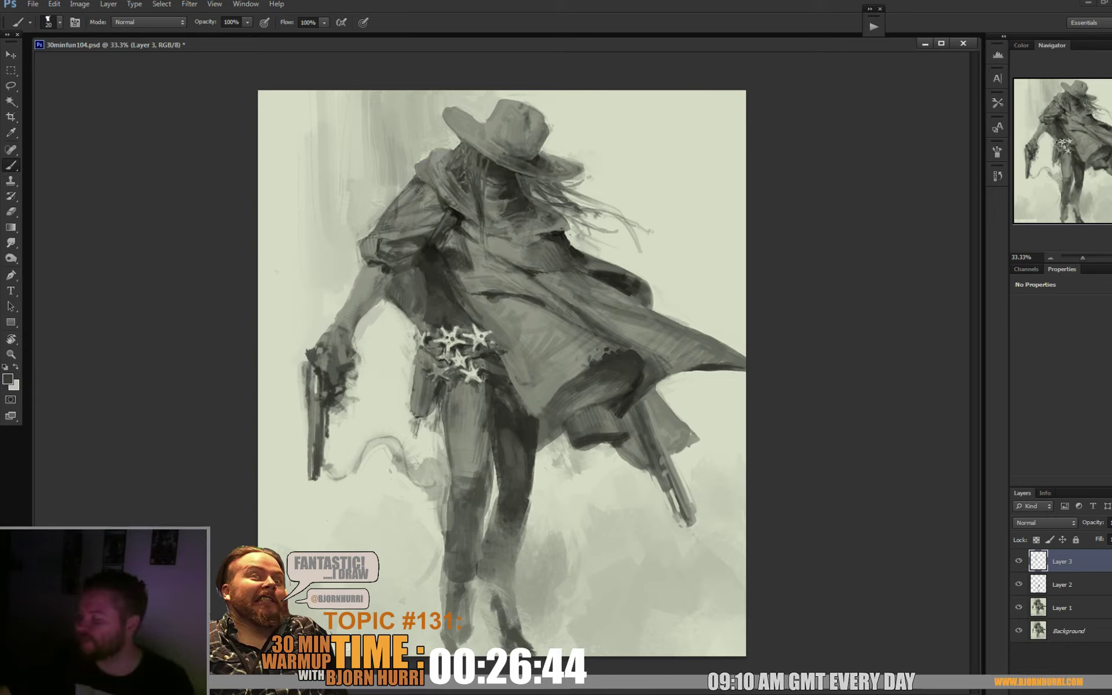
{"action": "left_click", "coordinate": [490, 294], "text": "alt"}
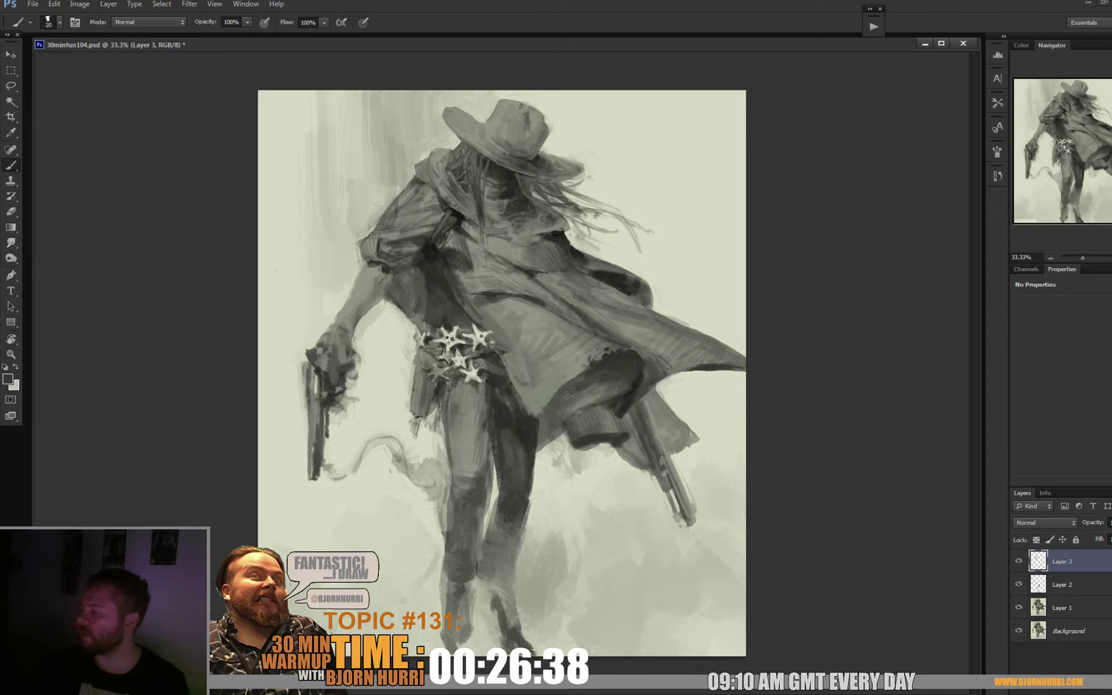
{"action": "right_click", "coordinate": [541, 272]}
{"action": "type", "text": "17"}
{"action": "key", "text": "Return"}
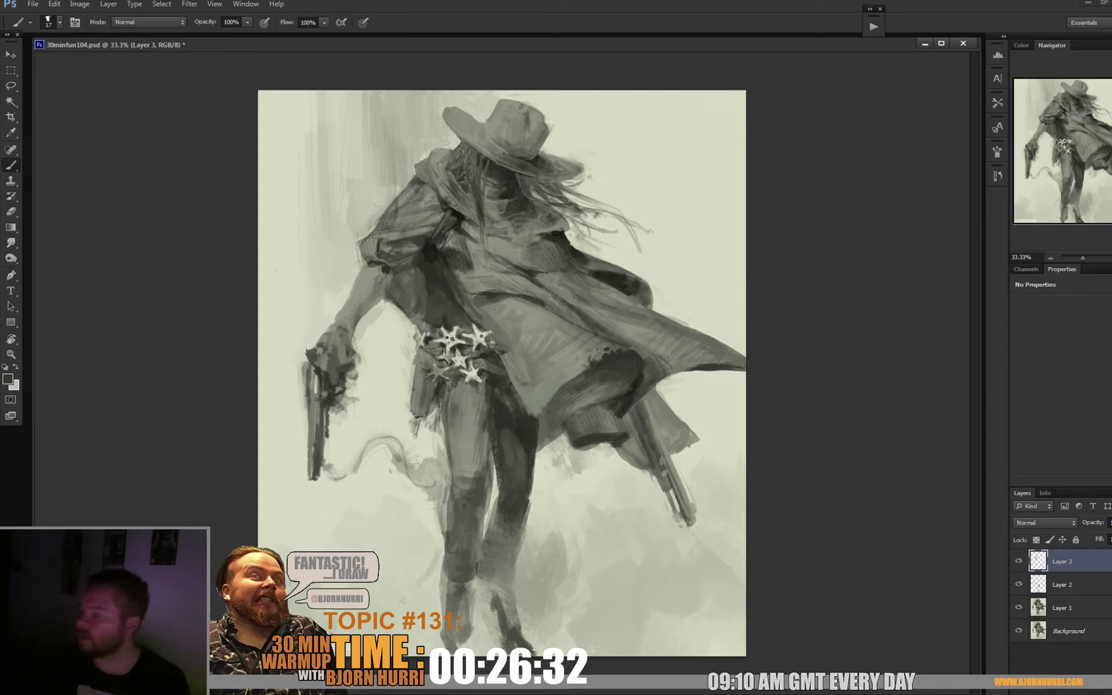
{"action": "left_click", "coordinate": [615, 247], "text": "alt"}
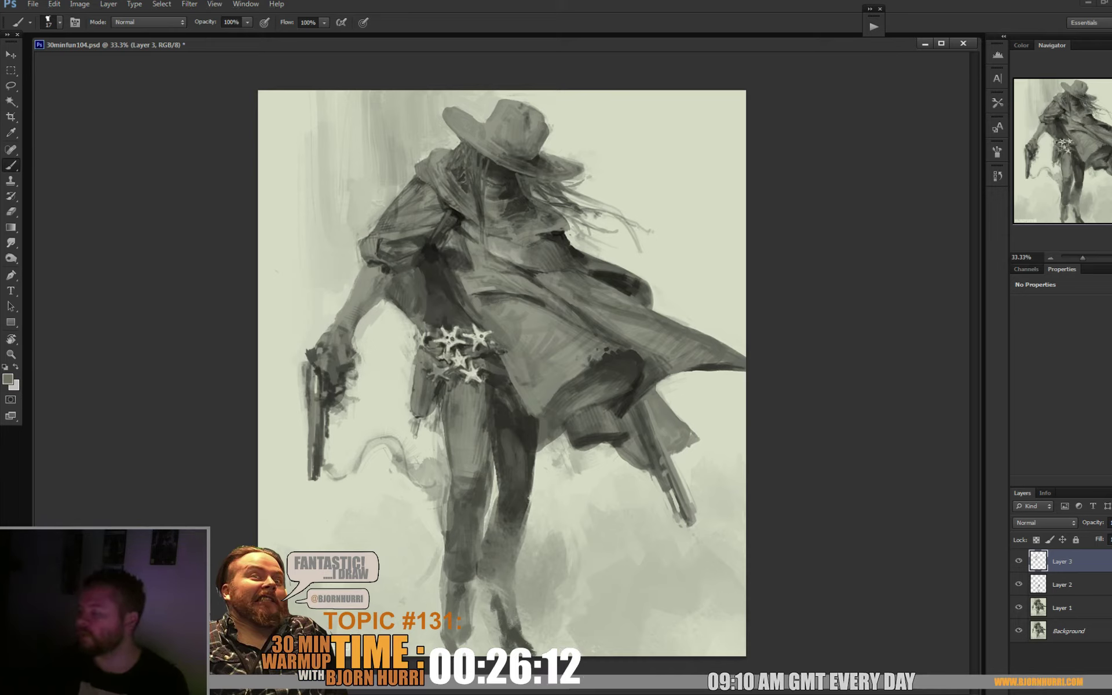
{"action": "left_click", "coordinate": [536, 281], "text": "alt"}
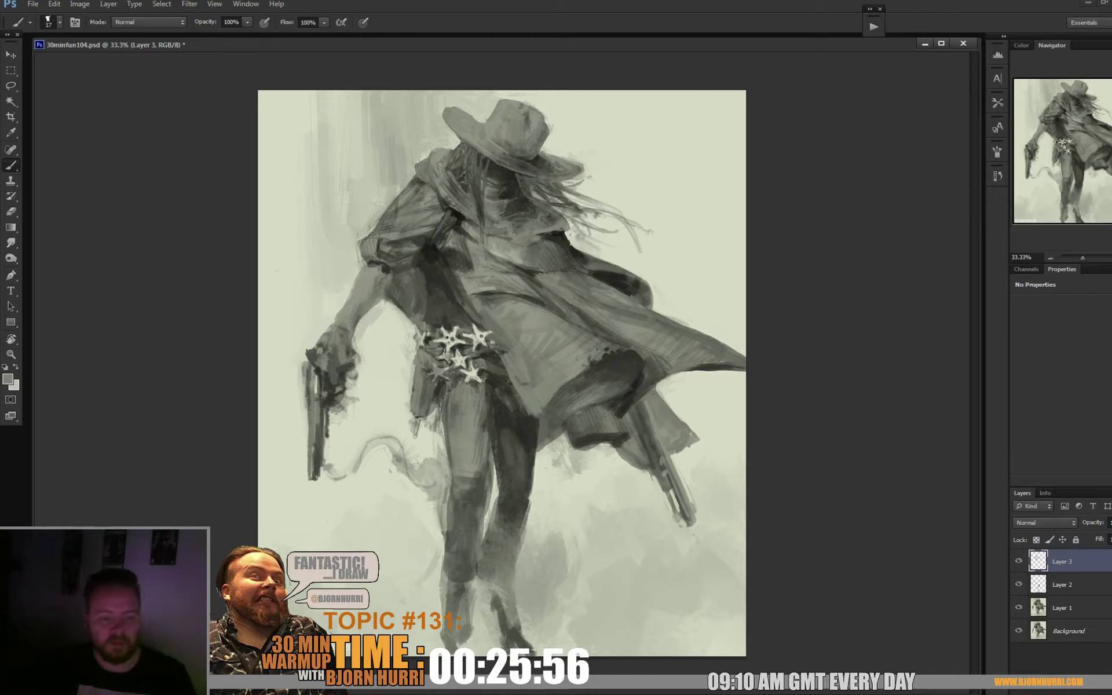
- Extend the cloak to the right canvas edge and add small dark strokes using sampled cloak tones
{"action": "right_click", "coordinate": [662, 316]}
{"action": "key", "text": "Return"}
{"action": "left_click_drag", "start_coordinate": [579, 289], "coordinate": [741, 362]}
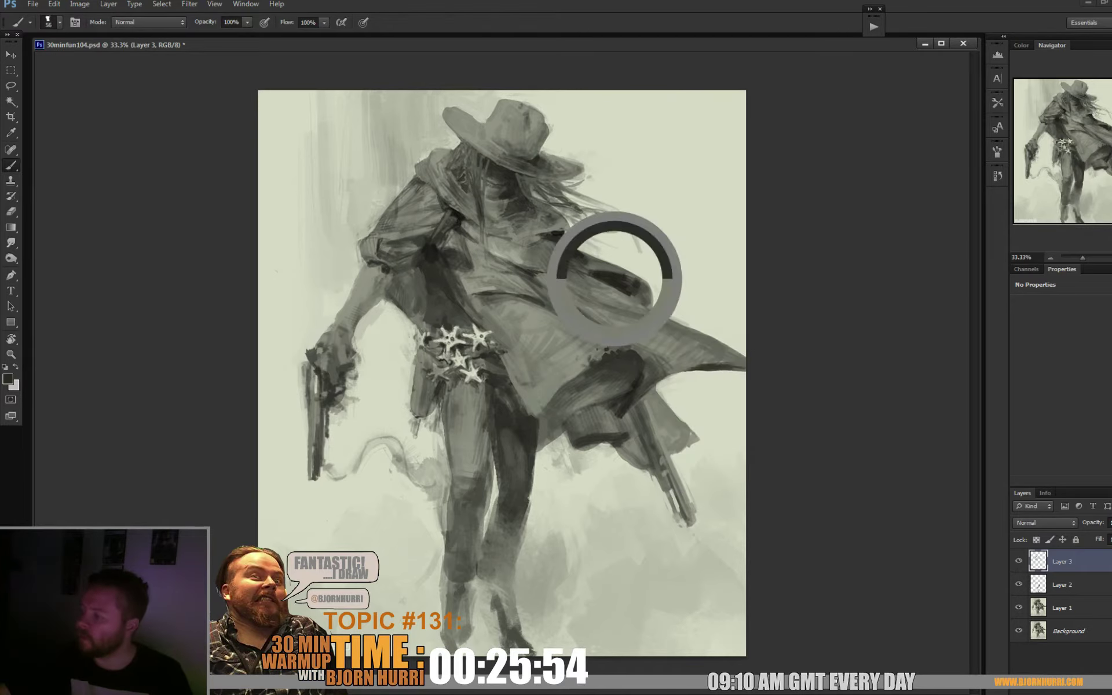
{"action": "left_click_drag", "start_coordinate": [556, 272], "coordinate": [629, 301]}
{"action": "left_click", "coordinate": [588, 295], "text": "alt"}
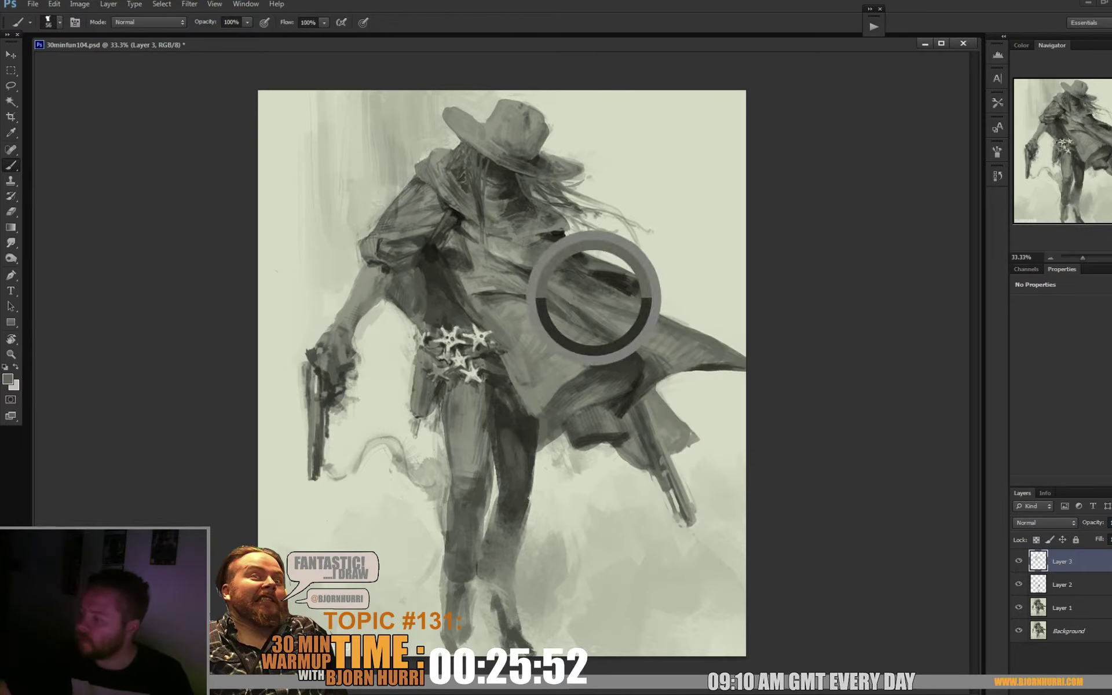
{"action": "left_click", "coordinate": [575, 277], "text": "alt"}
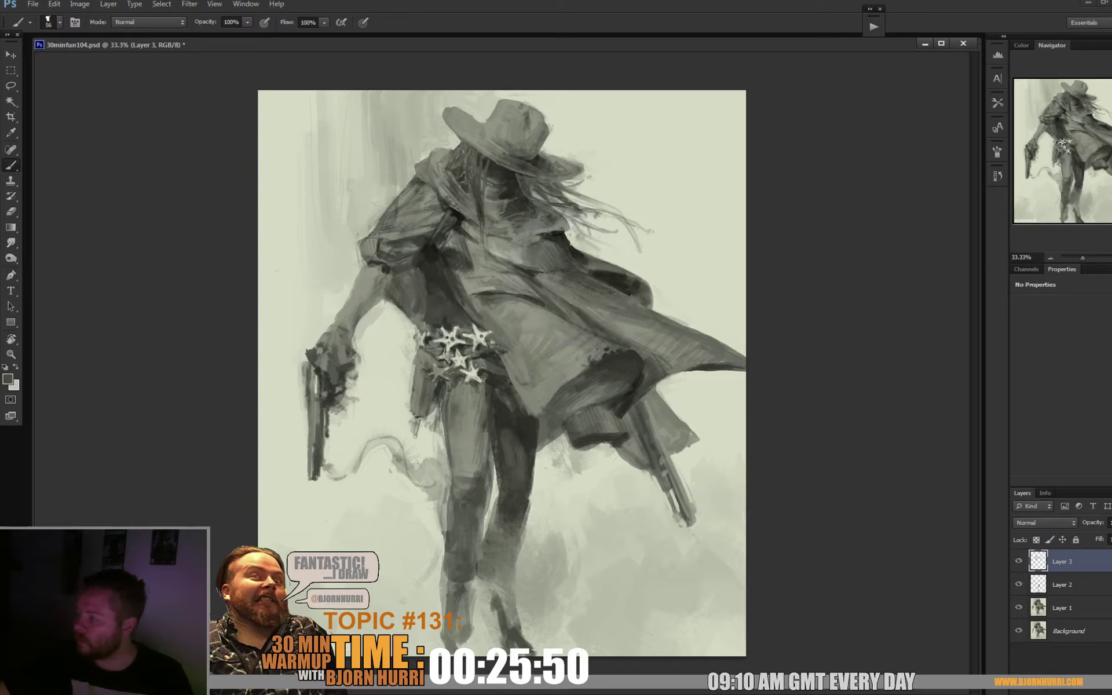
{"action": "left_click_drag", "start_coordinate": [608, 316], "coordinate": [660, 298]}
- Shrink the brush to 35 px, then to 28 px
{"action": "right_click", "coordinate": [426, 215]}
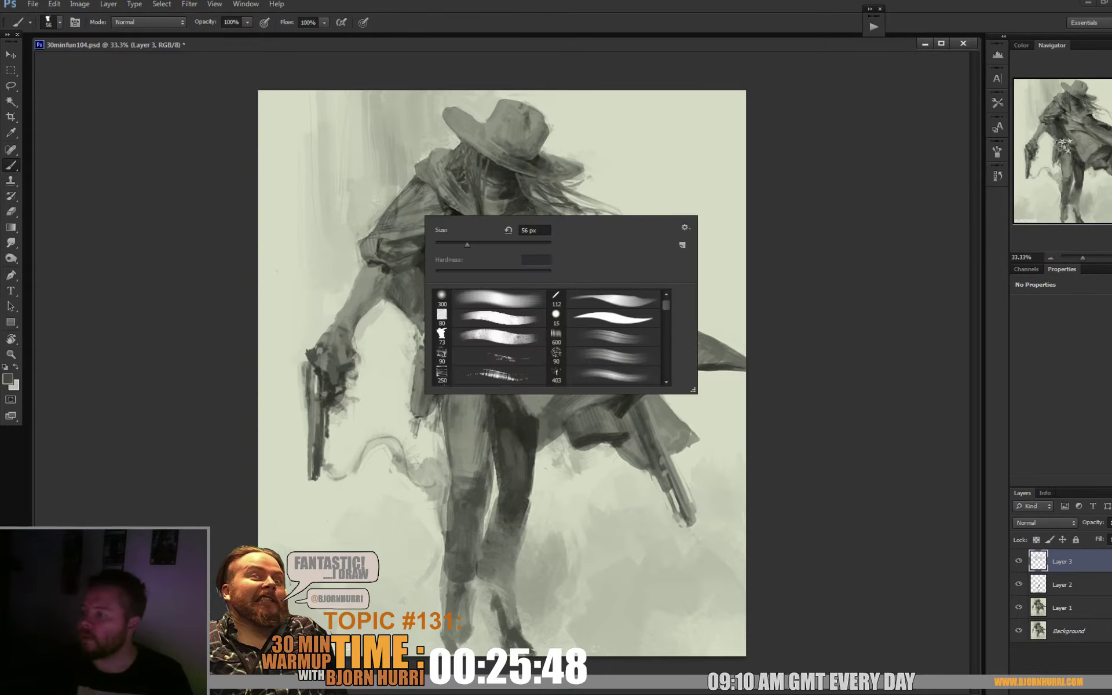
{"action": "type", "text": "35"}
{"action": "key", "text": "Return"}
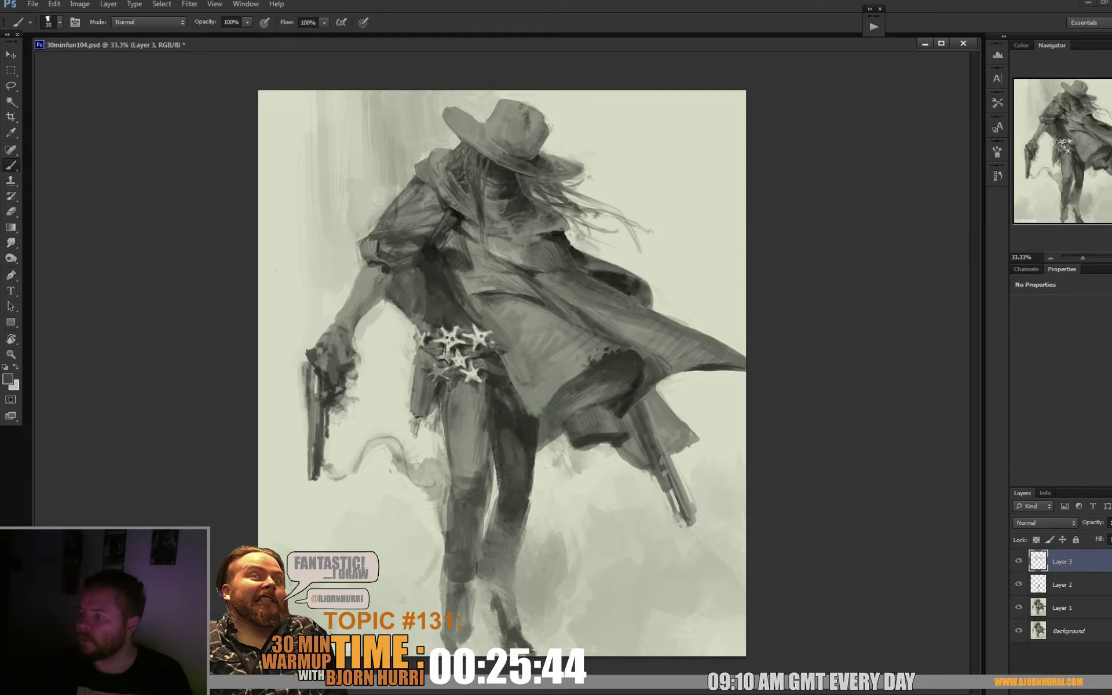
{"action": "right_click", "coordinate": [418, 238]}
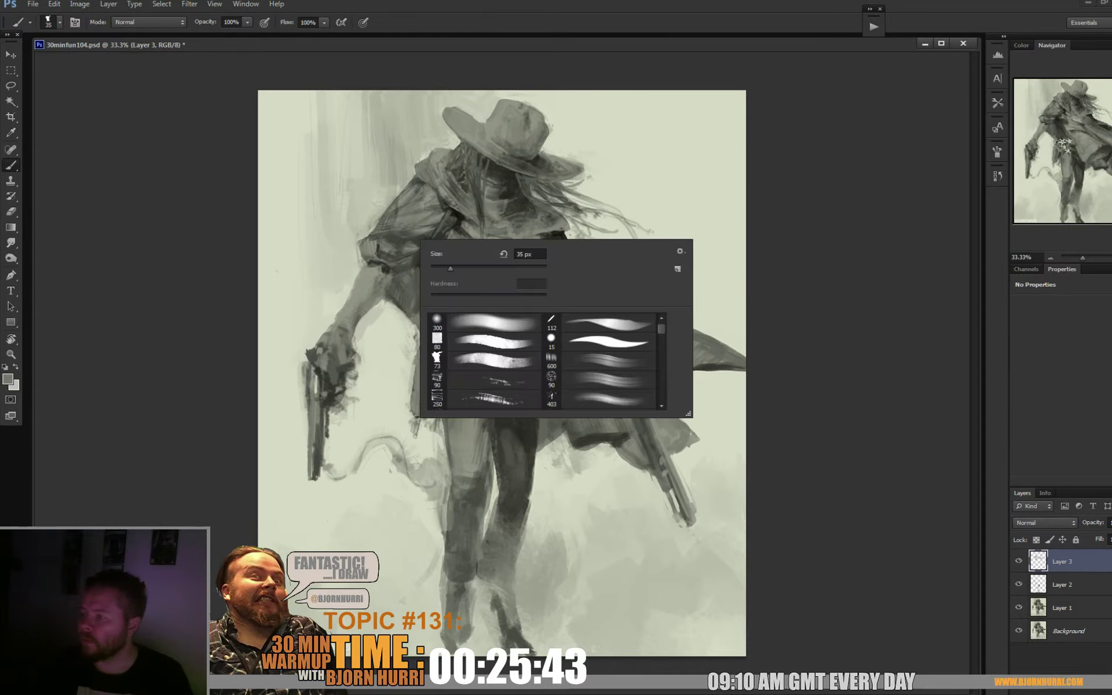
{"action": "double_click", "coordinate": [529, 254]}
{"action": "type", "text": "28"}
{"action": "key", "text": "Return"}
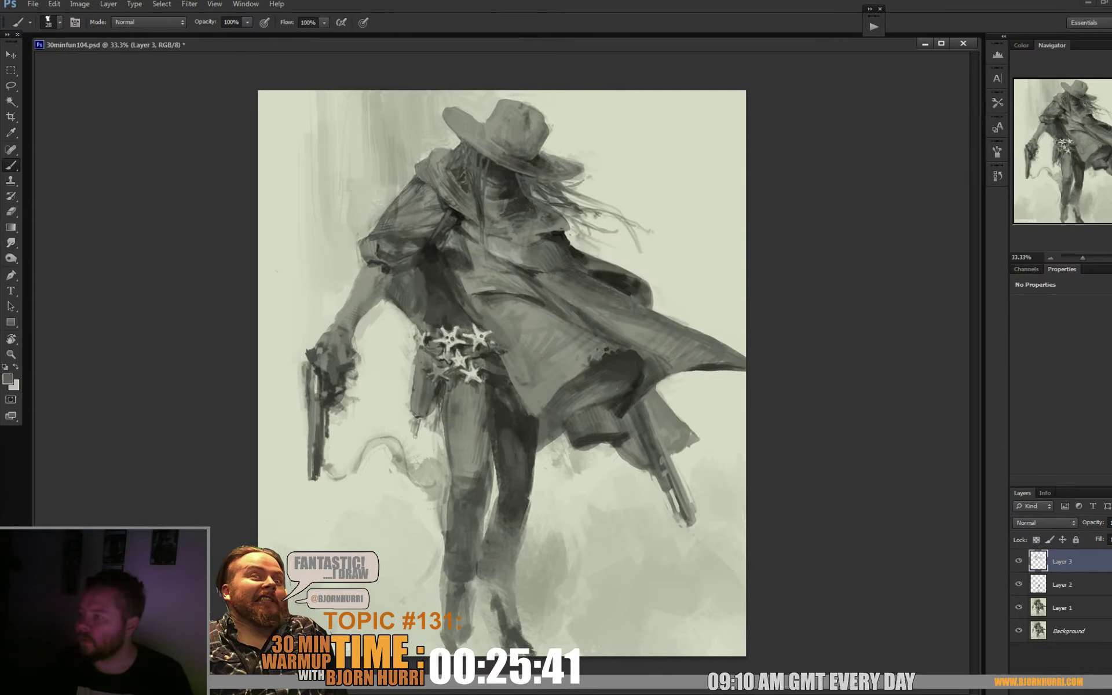
- Paint small dark strokes near the shoulder, then drop the brush to 17 px
{"action": "left_click", "coordinate": [425, 227], "text": "alt"}
{"action": "left_click_drag", "start_coordinate": [431, 237], "coordinate": [387, 235]}
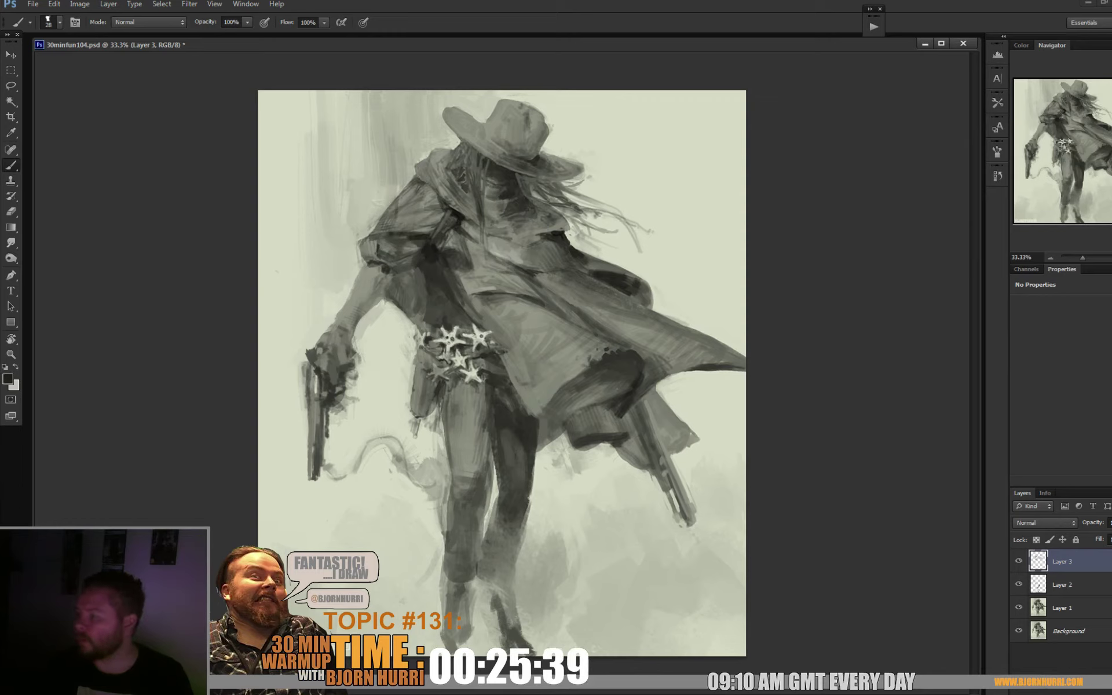
{"action": "right_click", "coordinate": [453, 255]}
{"action": "double_click", "coordinate": [559, 269]}
{"action": "type", "text": "17"}
{"action": "key", "text": "Return"}
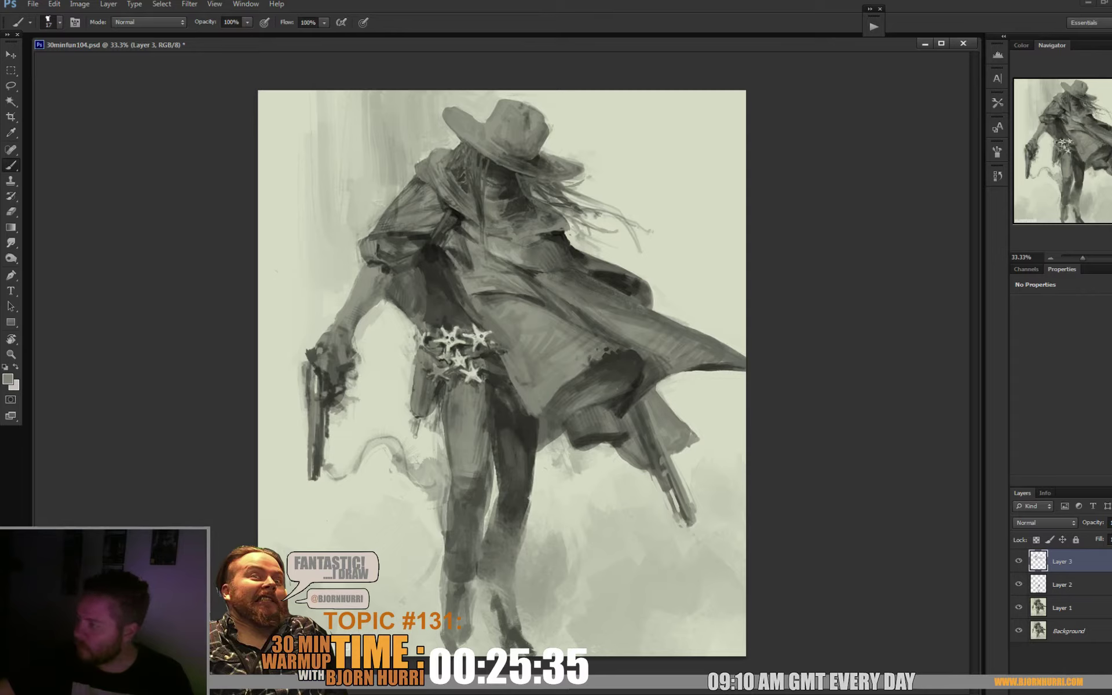
- Repaint the coat, chest and belt area with sampled darker and lighter grays
{"action": "left_click", "coordinate": [463, 264], "text": "alt"}
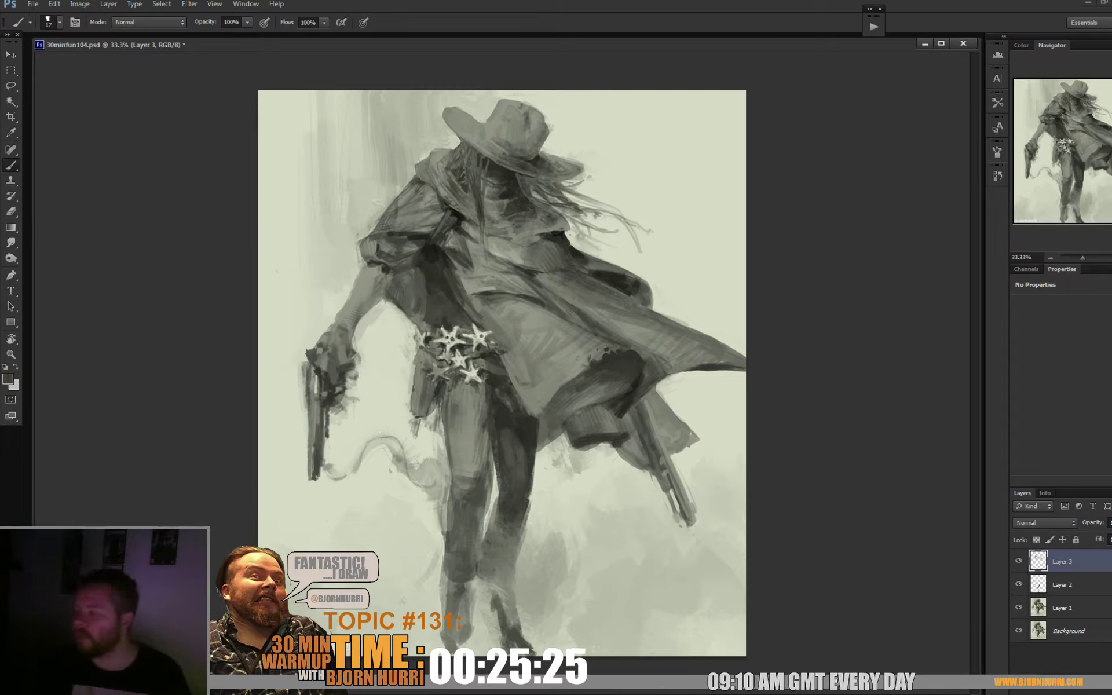
{"action": "key", "text": "alt"}
{"action": "left_click", "coordinate": [433, 251], "text": "alt"}
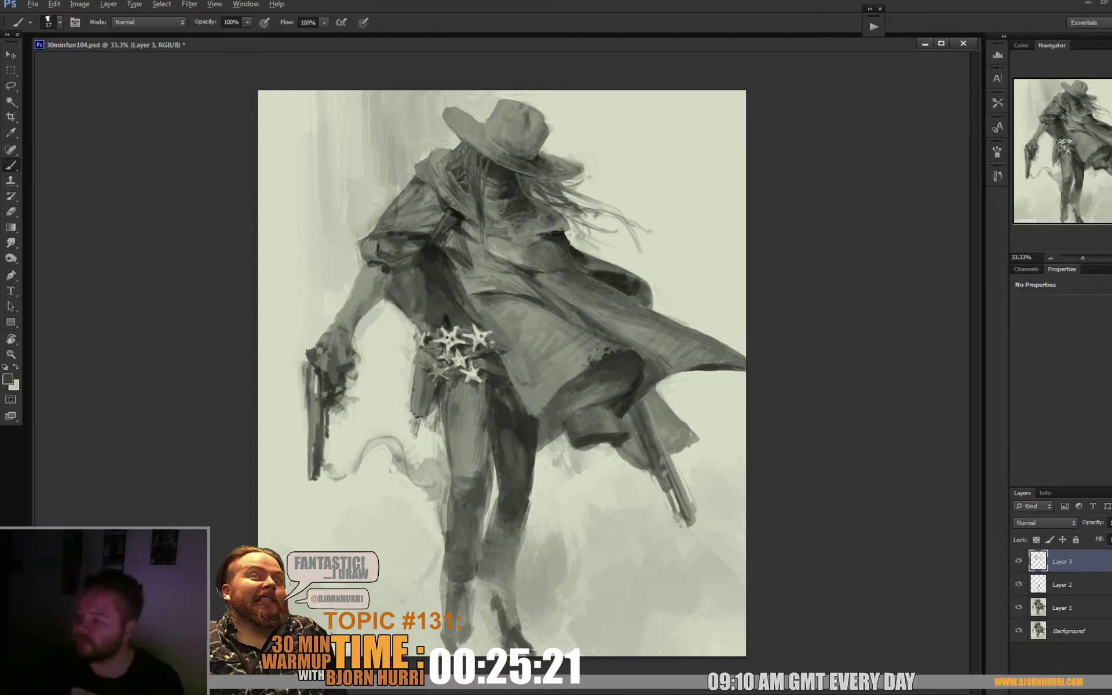
{"action": "left_click", "coordinate": [449, 315], "text": "alt"}
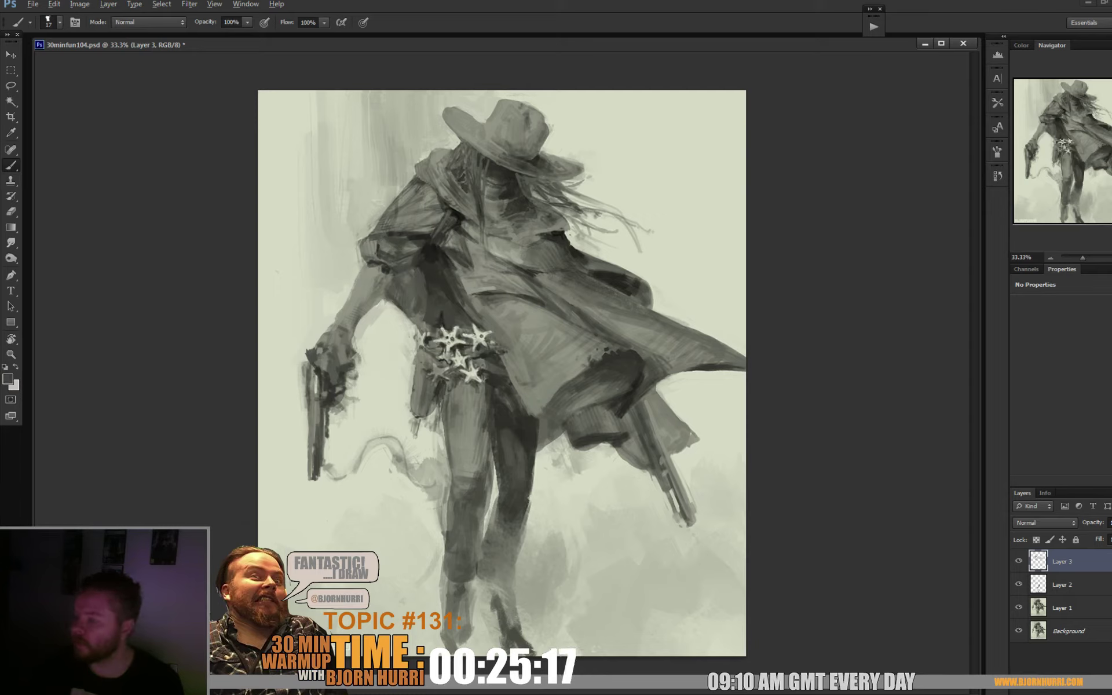
{"action": "left_click", "coordinate": [433, 318], "text": "alt"}
{"action": "left_click", "coordinate": [423, 286], "text": "alt"}
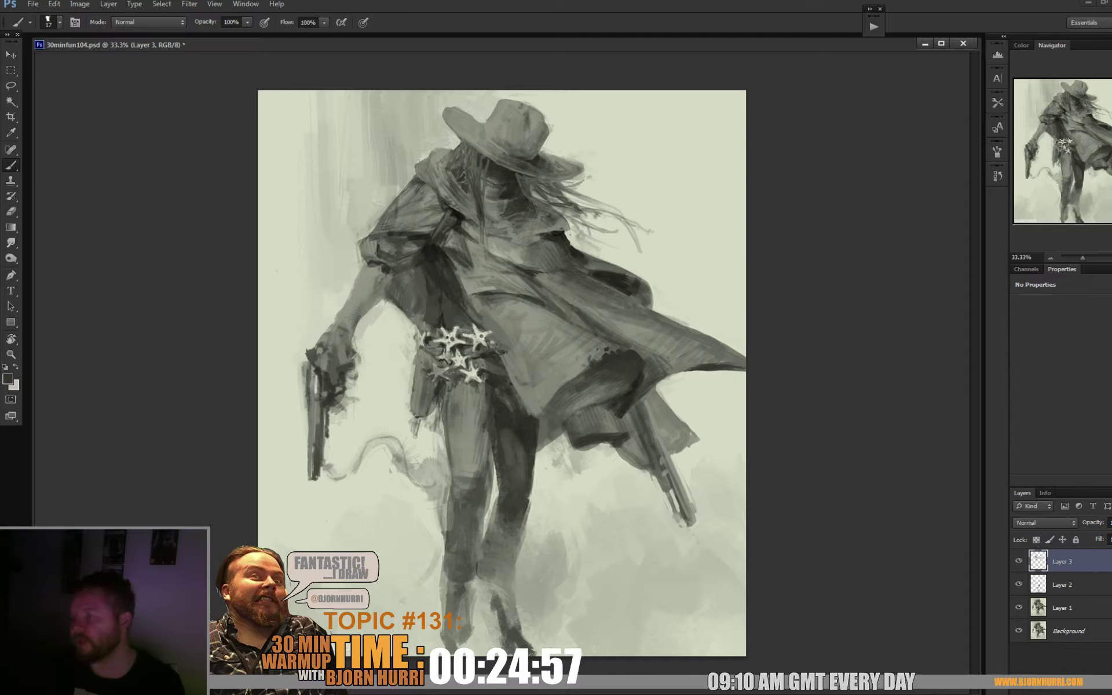
{"action": "left_click", "coordinate": [467, 301], "text": "alt"}
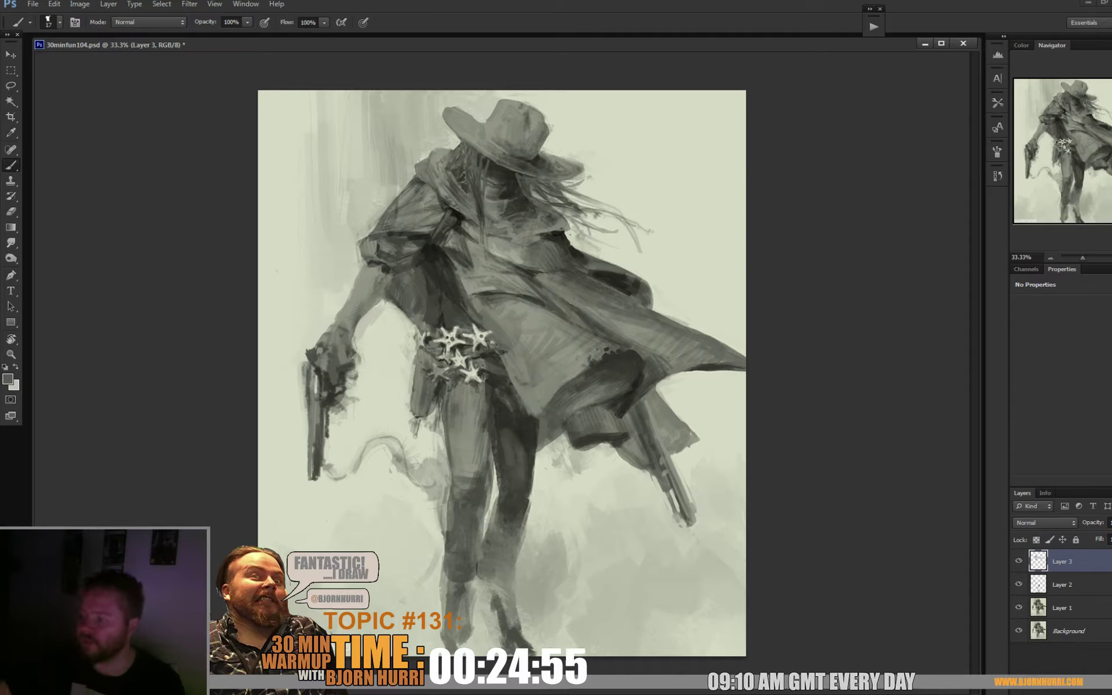
{"action": "left_click", "coordinate": [458, 295], "text": "alt"}
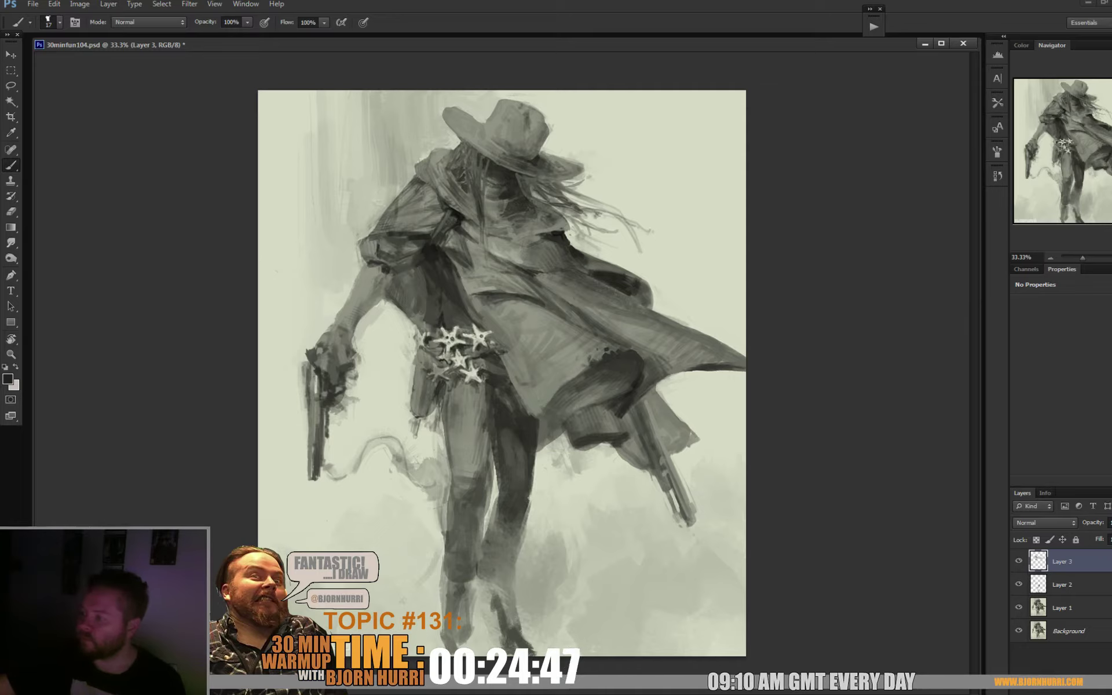
- Set the brush to 12 px and sample a mid-grey from the coat
{"action": "right_click", "coordinate": [529, 258]}
{"action": "key", "text": "Escape"}
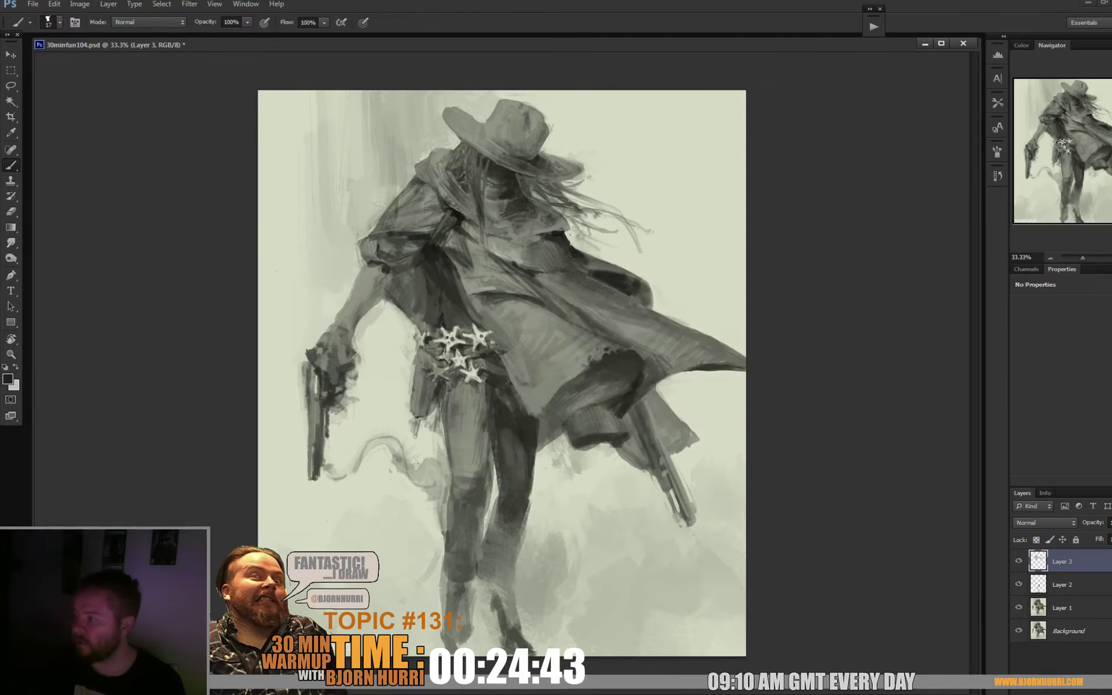
{"action": "right_click", "coordinate": [545, 265]}
{"action": "type", "text": "12"}
{"action": "key", "text": "Return"}
{"action": "left_click", "coordinate": [528, 259], "text": "alt"}
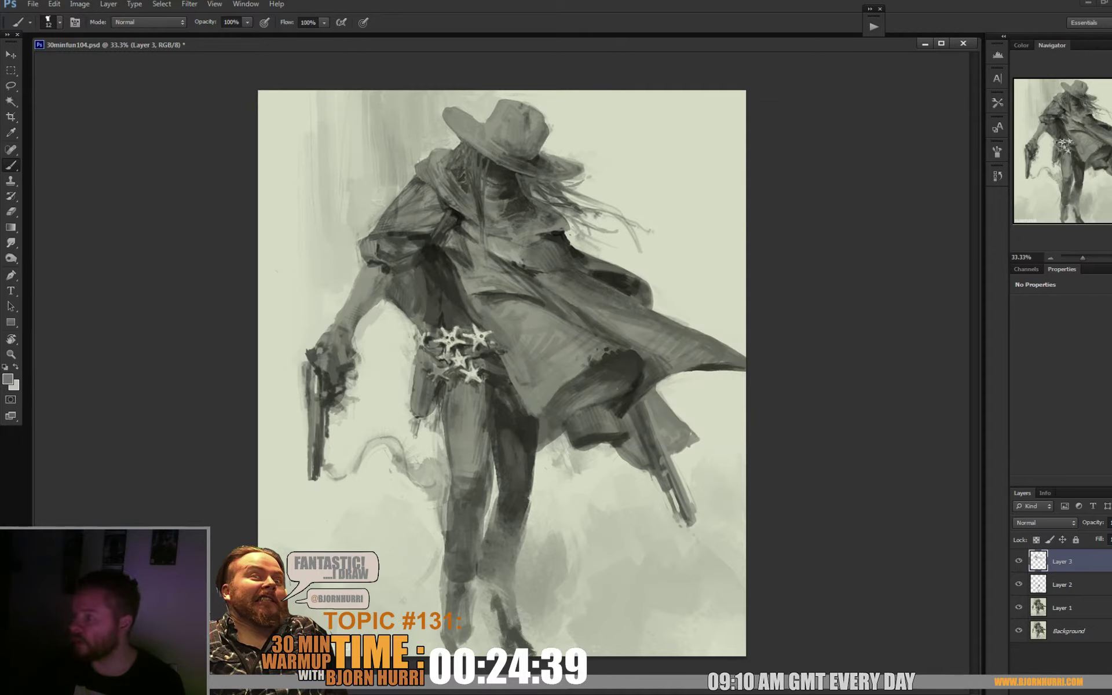
- Rework the coat shading with sampled coat grays and the light cream secondary colour
{"action": "left_click", "coordinate": [519, 259], "text": "alt"}
{"action": "left_click", "coordinate": [518, 259], "text": "alt"}
{"action": "left_click", "coordinate": [568, 266], "text": "alt"}
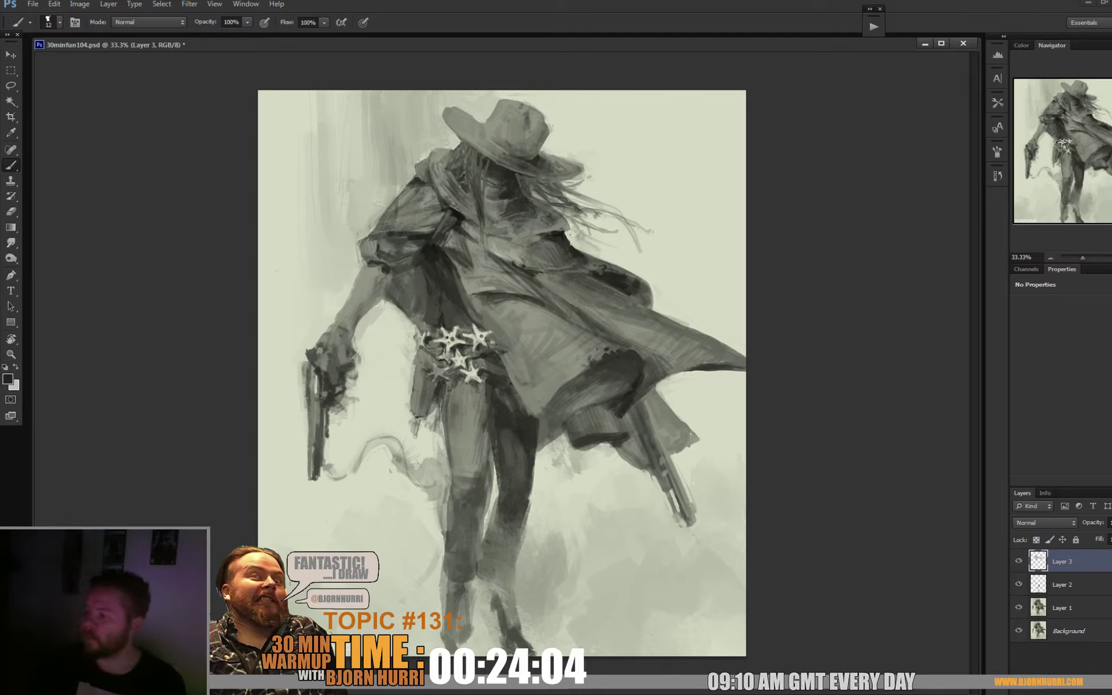
{"action": "key", "text": "x"}
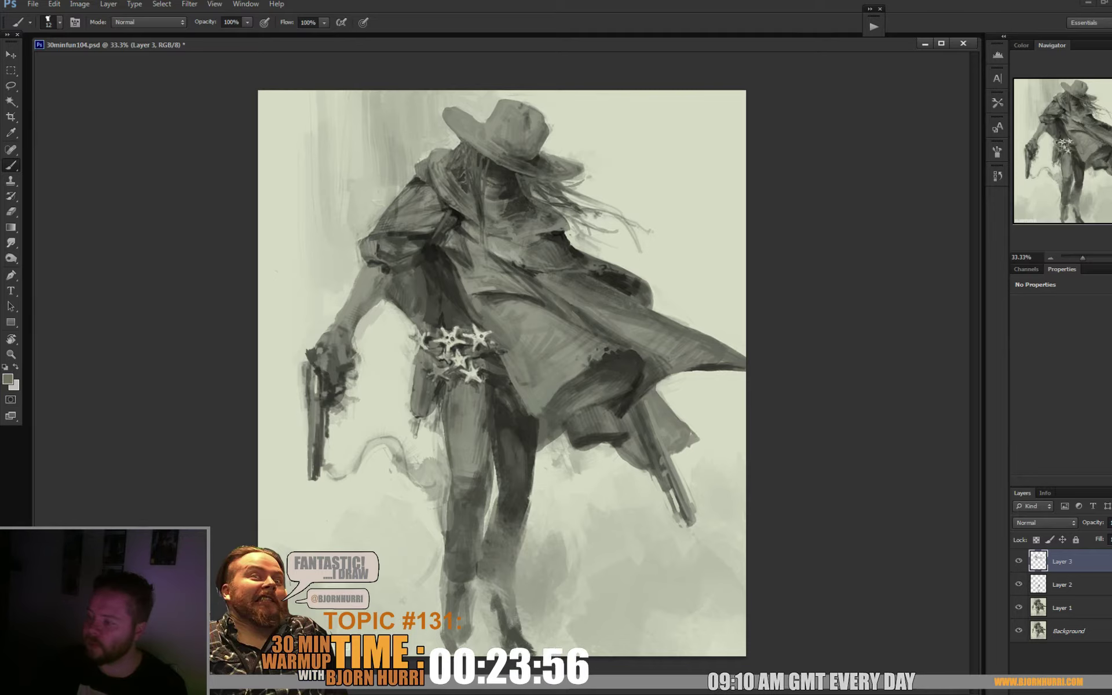
{"action": "left_click", "coordinate": [412, 332], "text": "alt"}
{"action": "left_click", "coordinate": [416, 338], "text": "alt"}
{"action": "left_click", "coordinate": [423, 340], "text": "alt"}
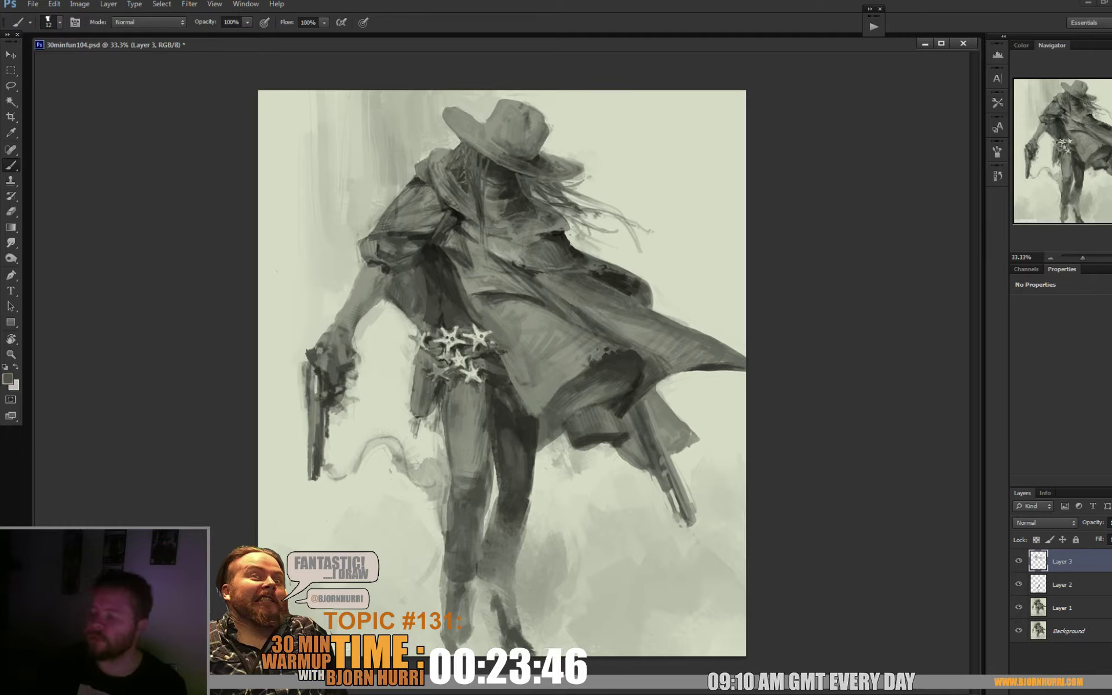
- Shade the silver belt stars with sampled light, mid and dark grays
{"action": "left_click", "coordinate": [446, 337], "text": "alt"}
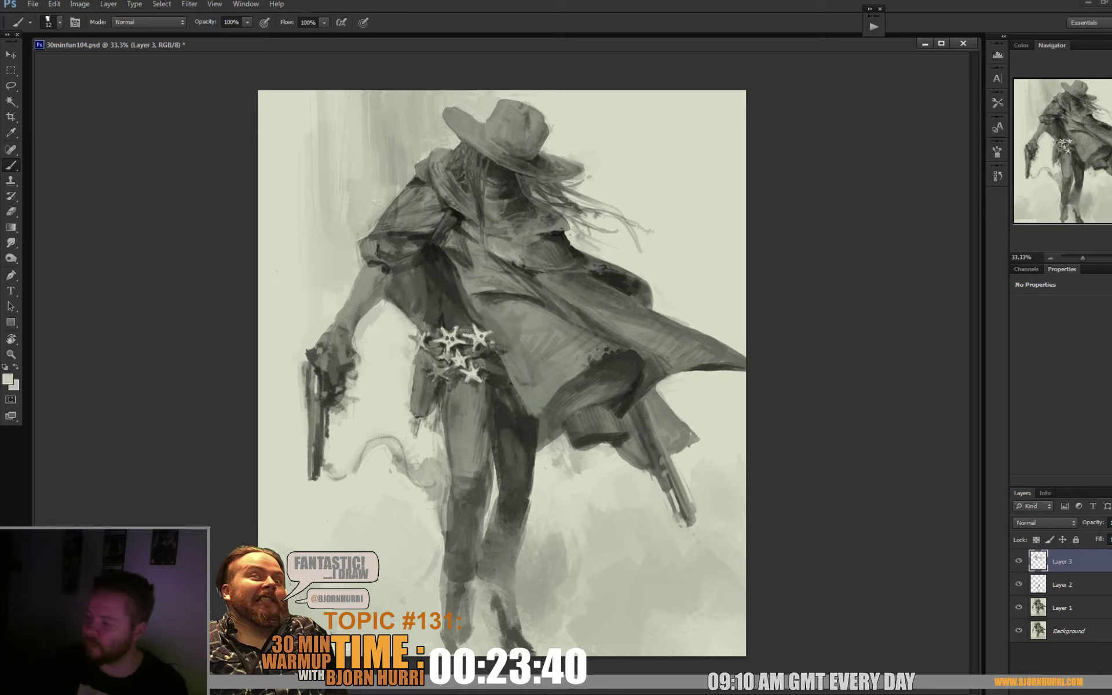
{"action": "left_click", "coordinate": [459, 347], "text": "alt"}
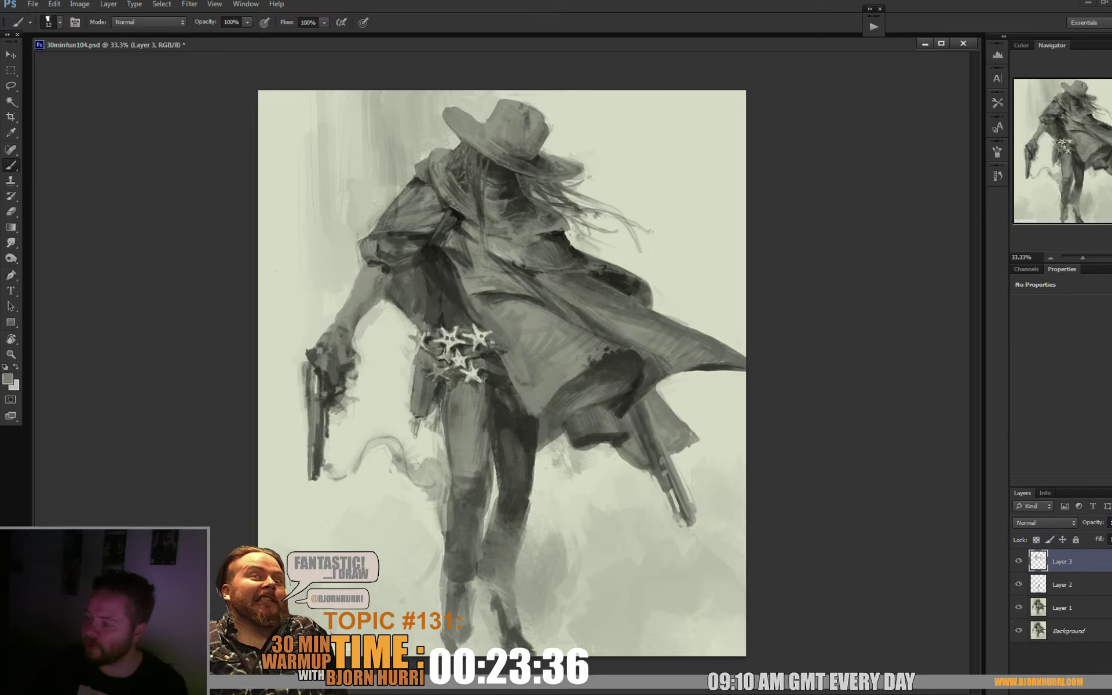
{"action": "left_click", "coordinate": [460, 350], "text": "alt"}
{"action": "left_click", "coordinate": [461, 358], "text": "alt"}
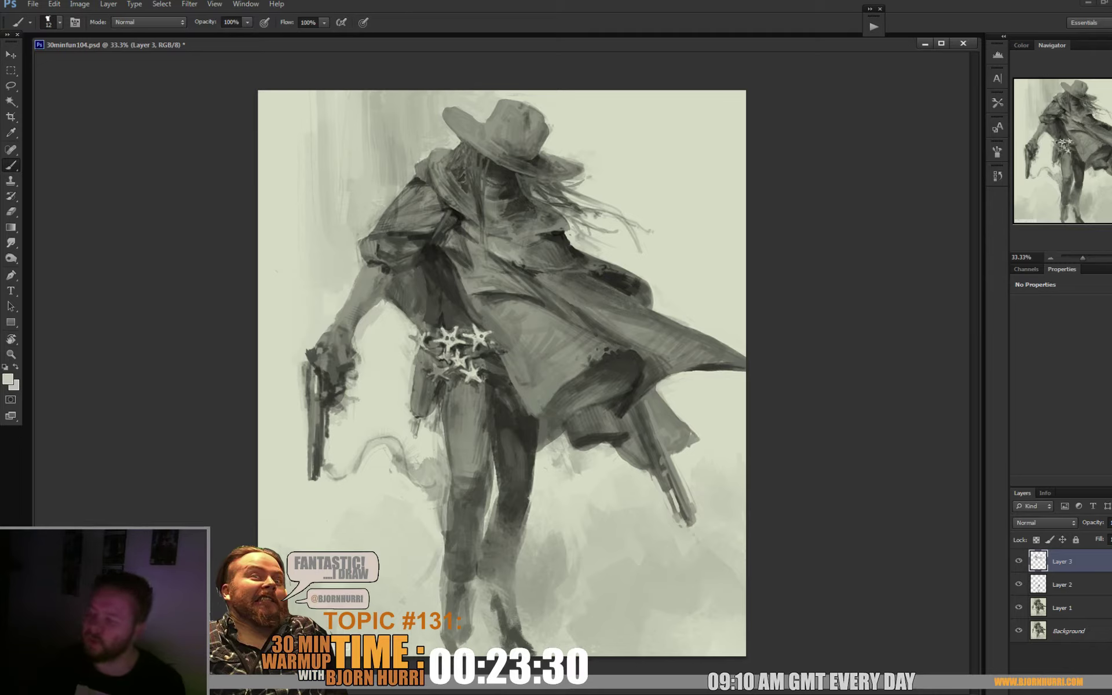
{"action": "left_click", "coordinate": [456, 350], "text": "alt"}
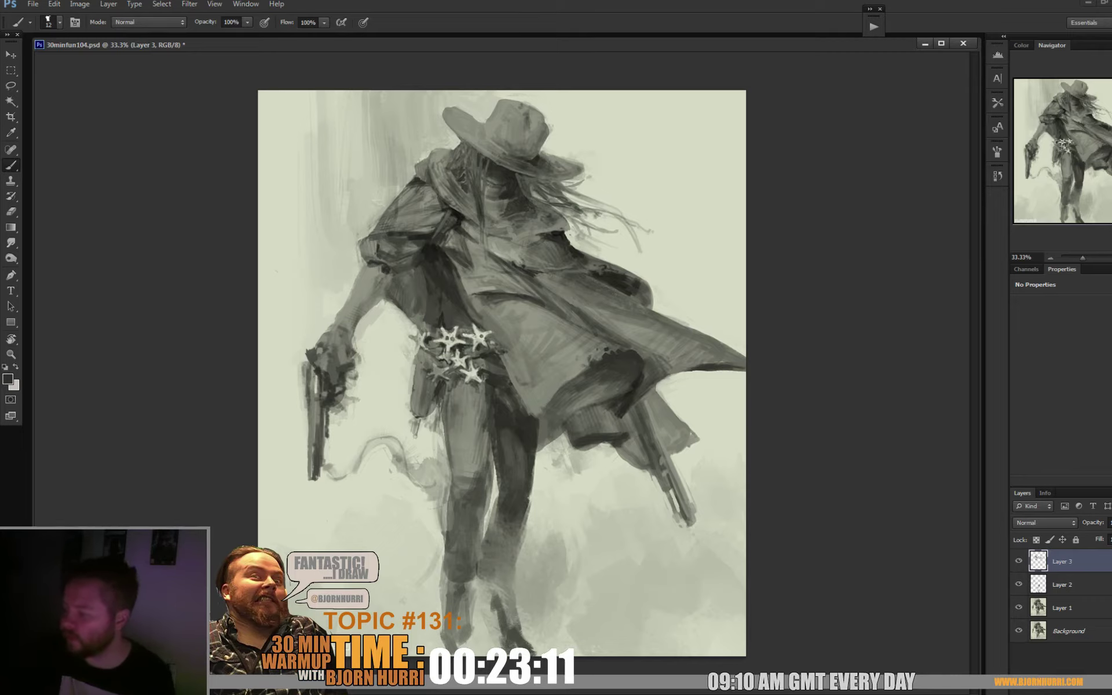
- Paint the lower figure with a 32 px brush and a darker sampled tone
{"action": "right_click", "coordinate": [525, 358]}
{"action": "type", "text": "32"}
{"action": "key", "text": "Return"}
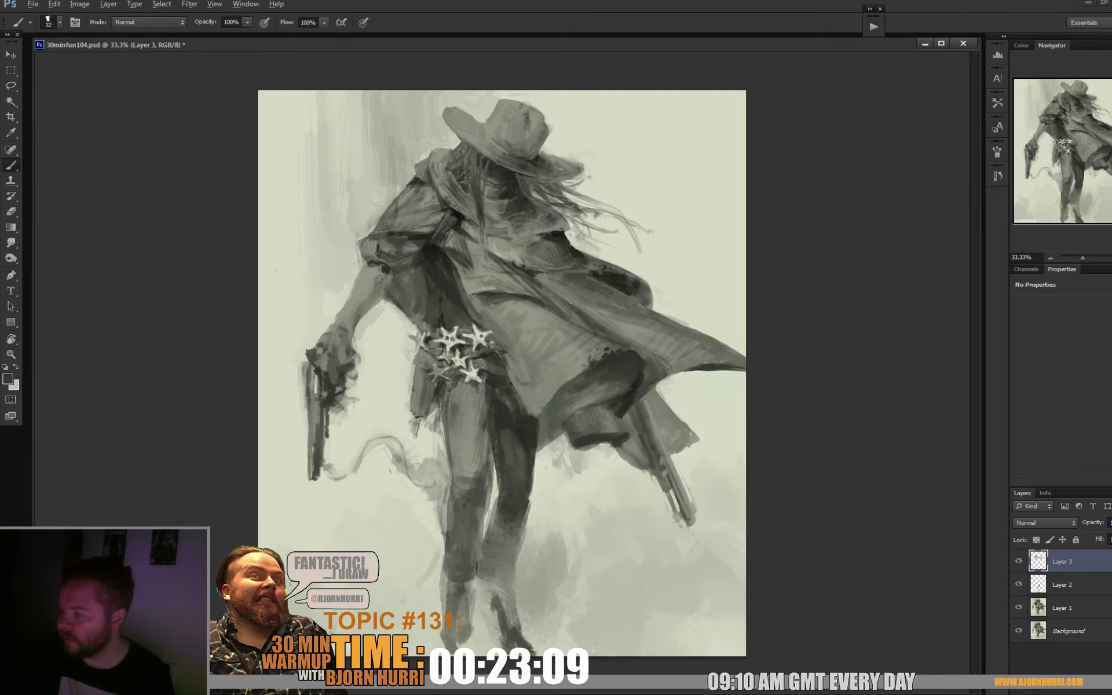
{"action": "left_click", "coordinate": [516, 400], "text": "alt"}
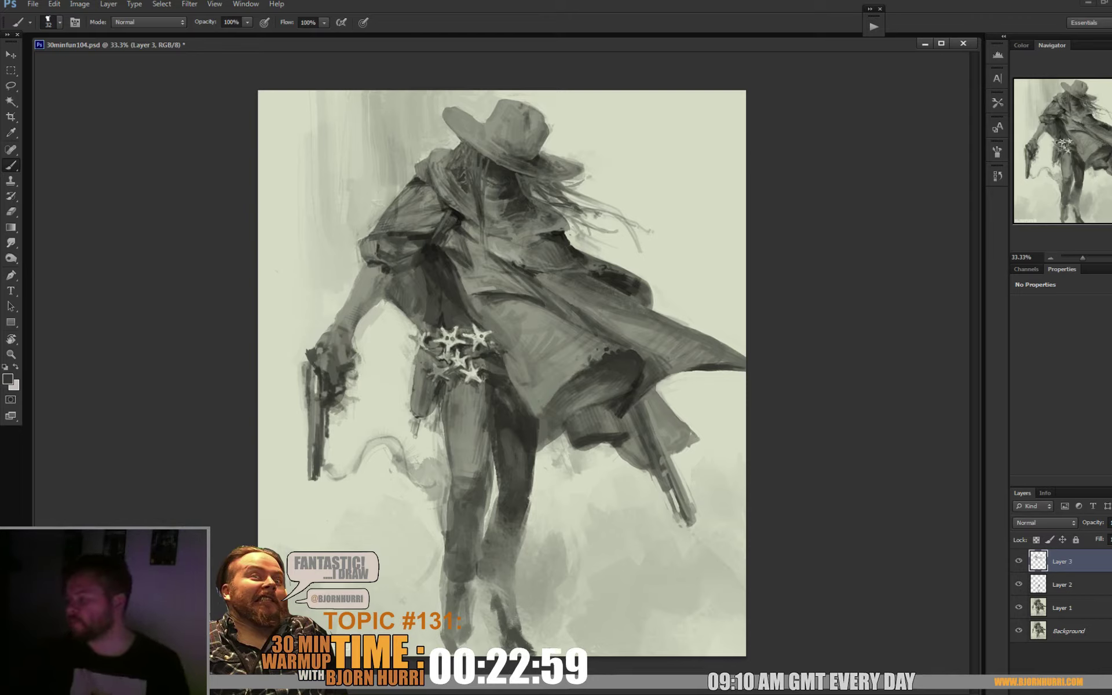
- Add finer strokes with a 13 px brush, then return from 30minfun718.jpg to 30minfun104.psd
{"action": "right_click", "coordinate": [605, 362]}
{"action": "type", "text": "13"}
{"action": "key", "text": "Return"}
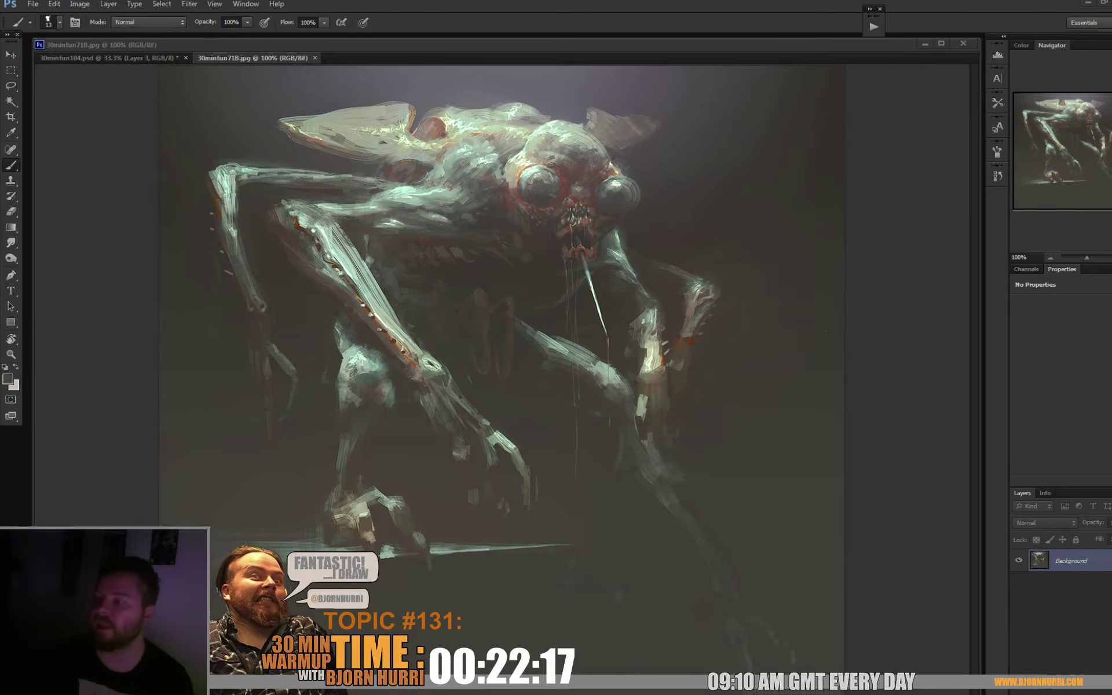
{"action": "key", "text": "ctrl+Tab"}
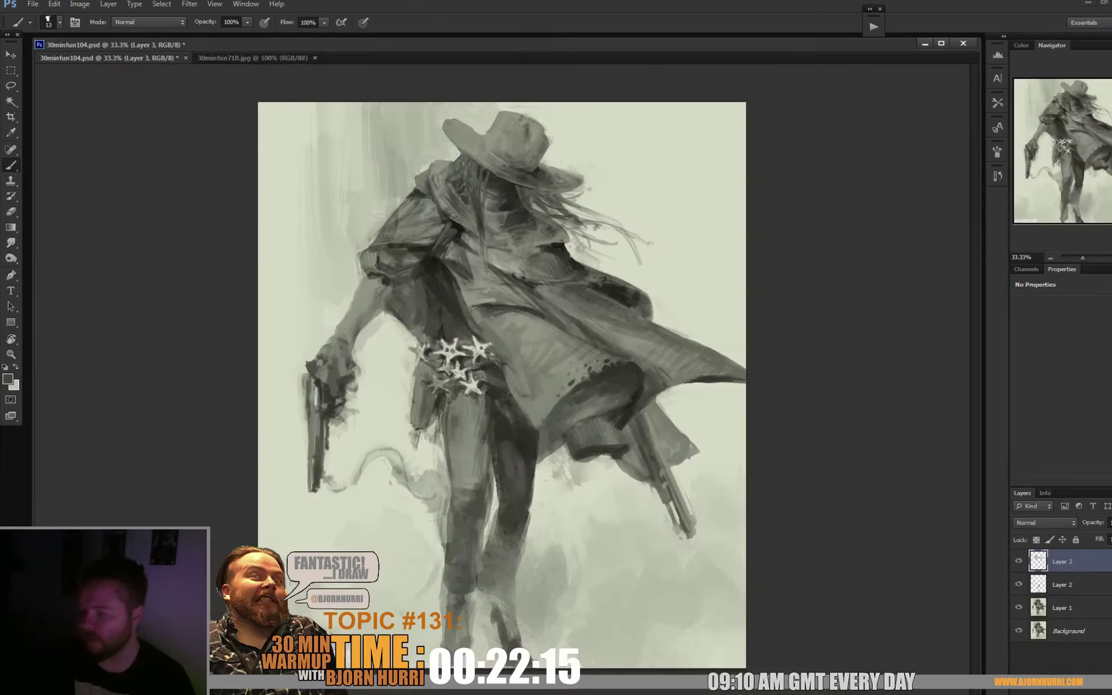
- Add a new empty layer and set the 300 px soft brush to 484 px
{"action": "right_click", "coordinate": [533, 451]}
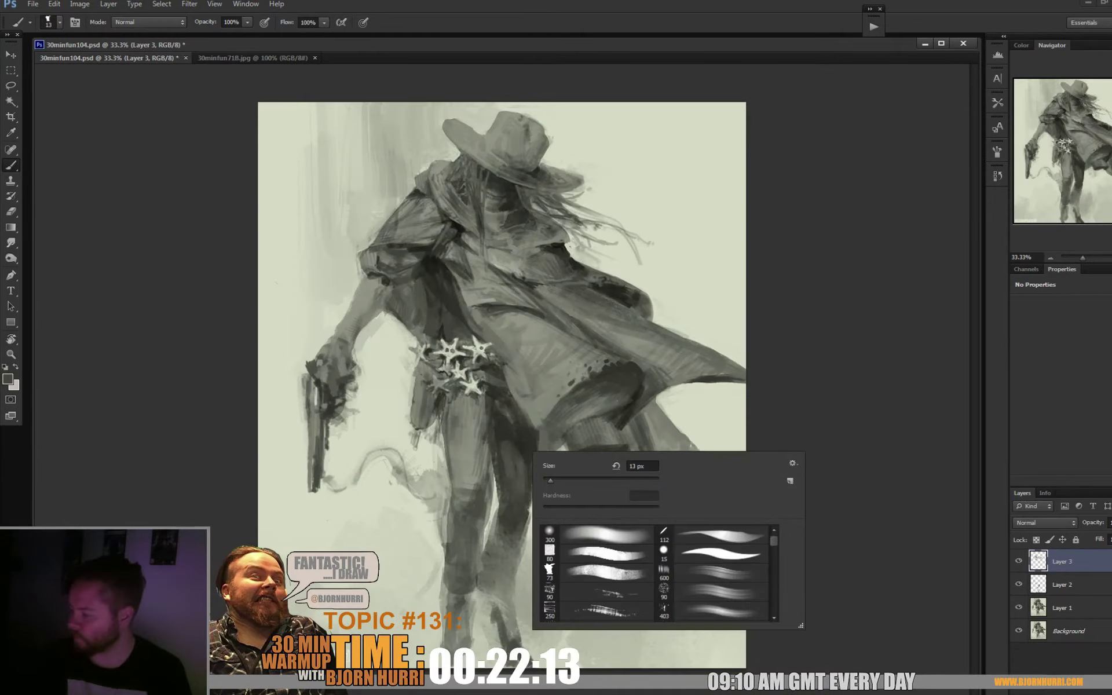
{"action": "left_click", "coordinate": [550, 532]}
{"action": "key", "text": "ctrl+shift+alt+n"}
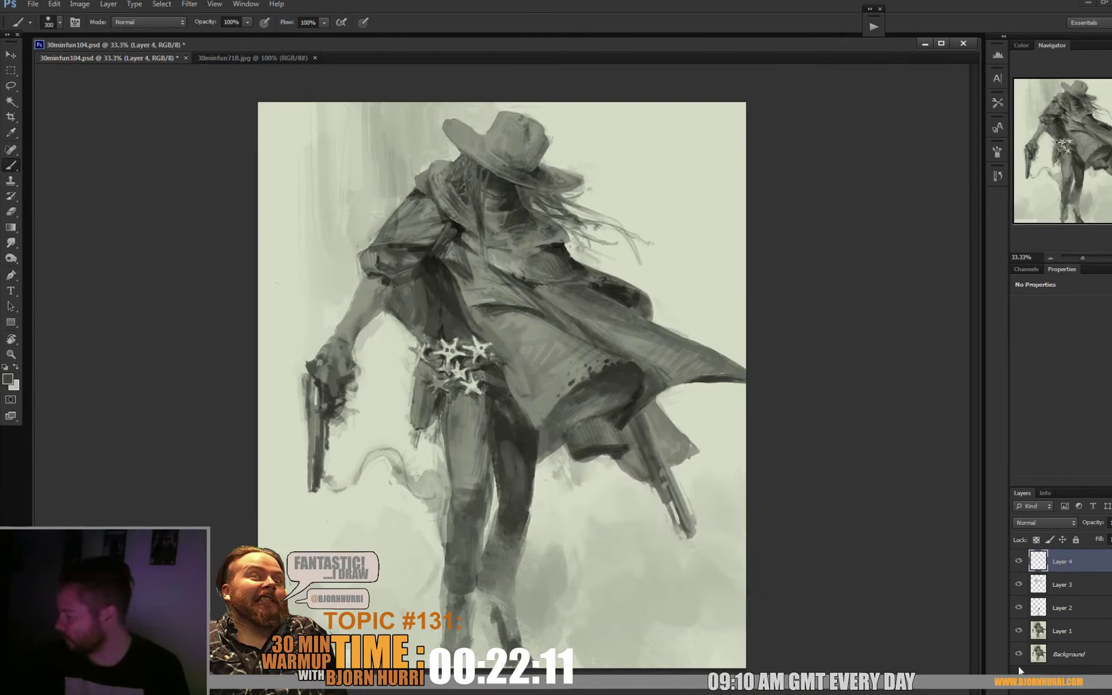
{"action": "right_click", "coordinate": [730, 670]}
{"action": "left_click", "coordinate": [571, 512]}
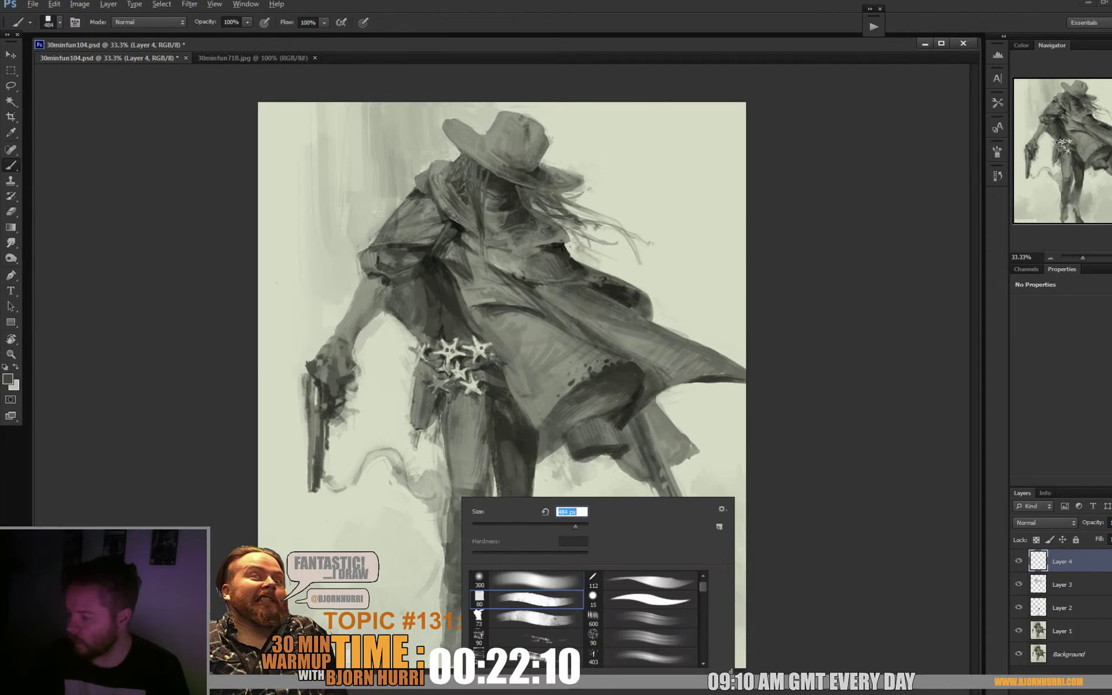
{"action": "type", "text": "484"}
{"action": "key", "text": "Return"}
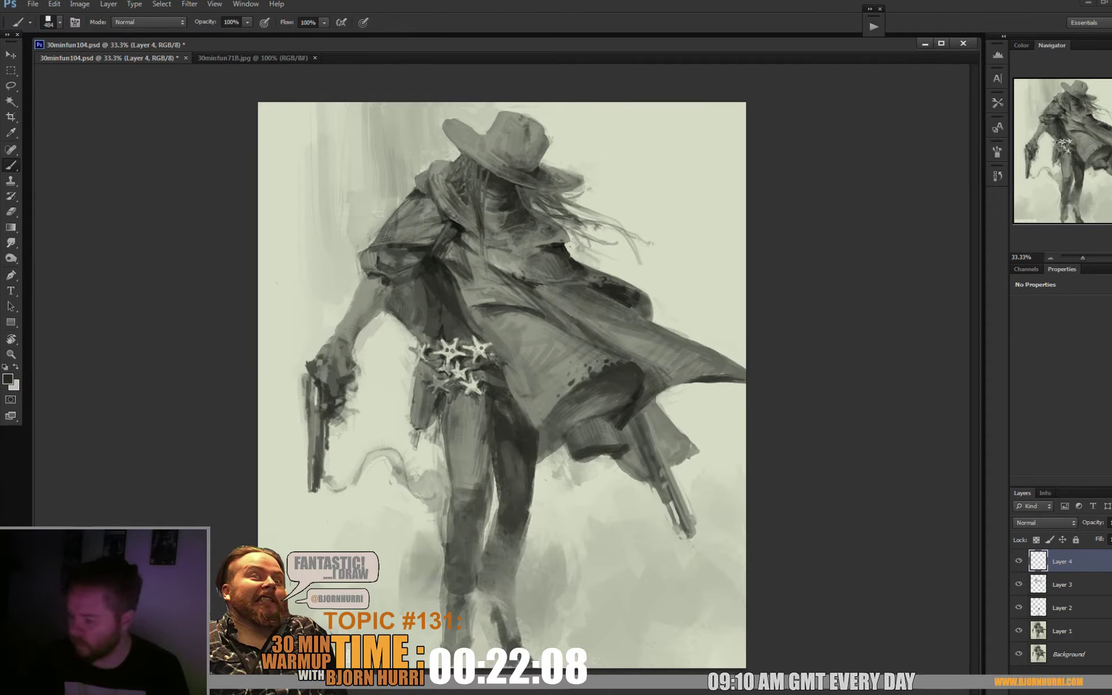
- Paint a light grey haze, then flip the canvas horizontally
{"action": "left_click", "coordinate": [415, 547], "text": "alt"}
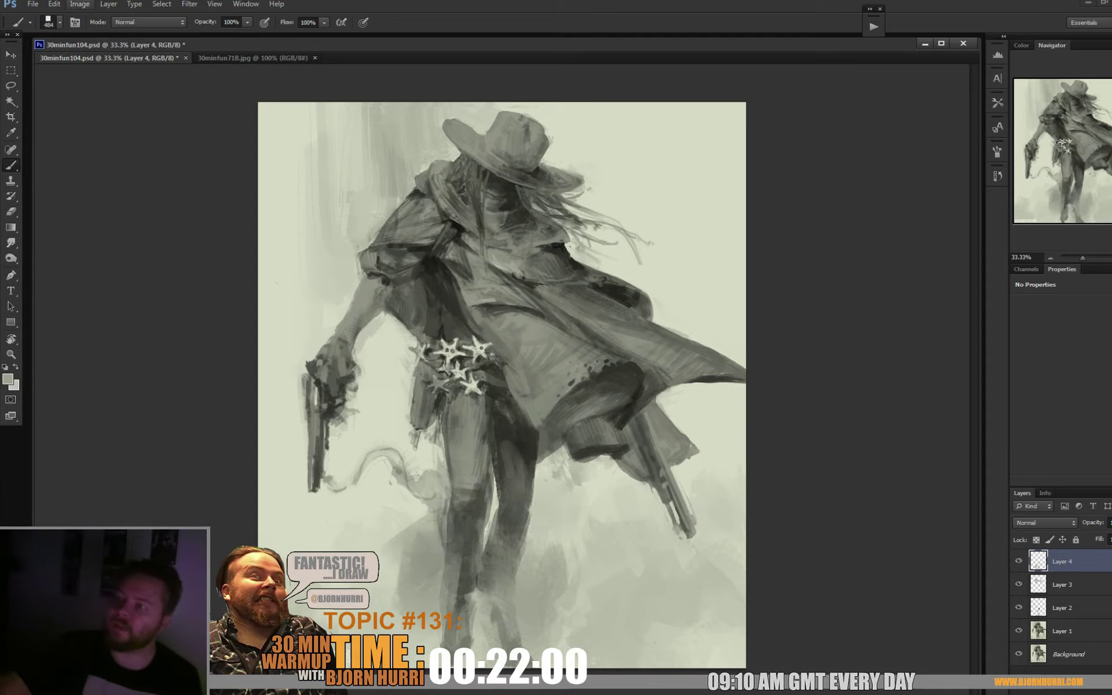
{"action": "left_click", "coordinate": [80, 4]}
{"action": "left_click", "coordinate": [250, 163]}
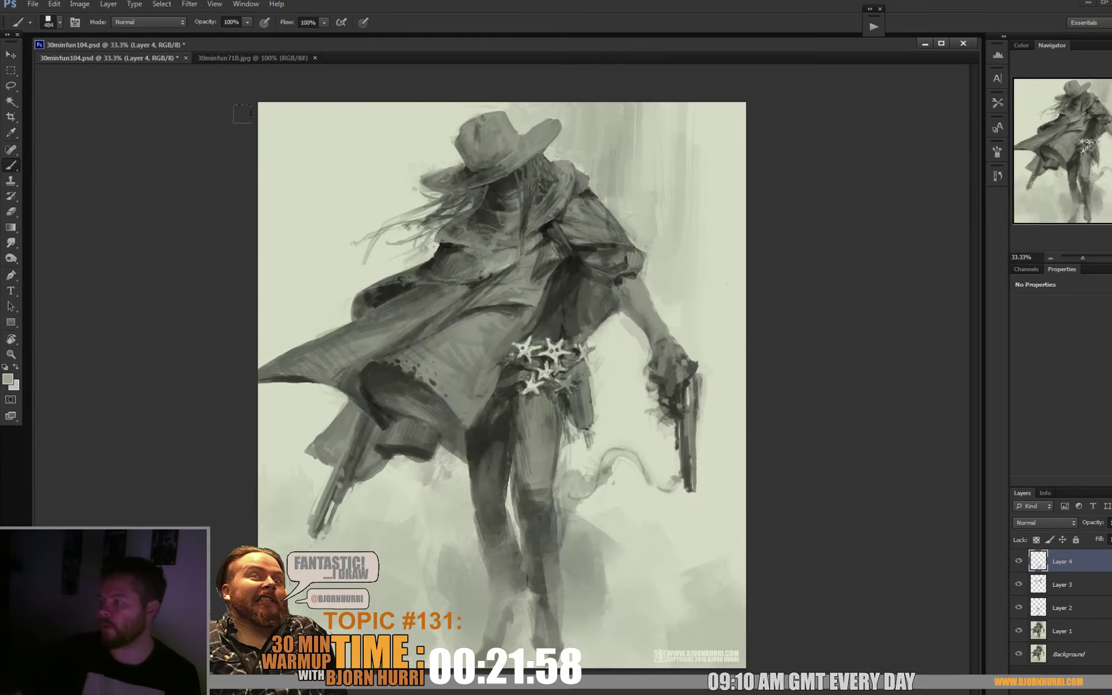
- Shrink the brush to 43 px, then to 16 px
{"action": "right_click", "coordinate": [524, 293]}
{"action": "type", "text": "43"}
{"action": "key", "text": "Return"}
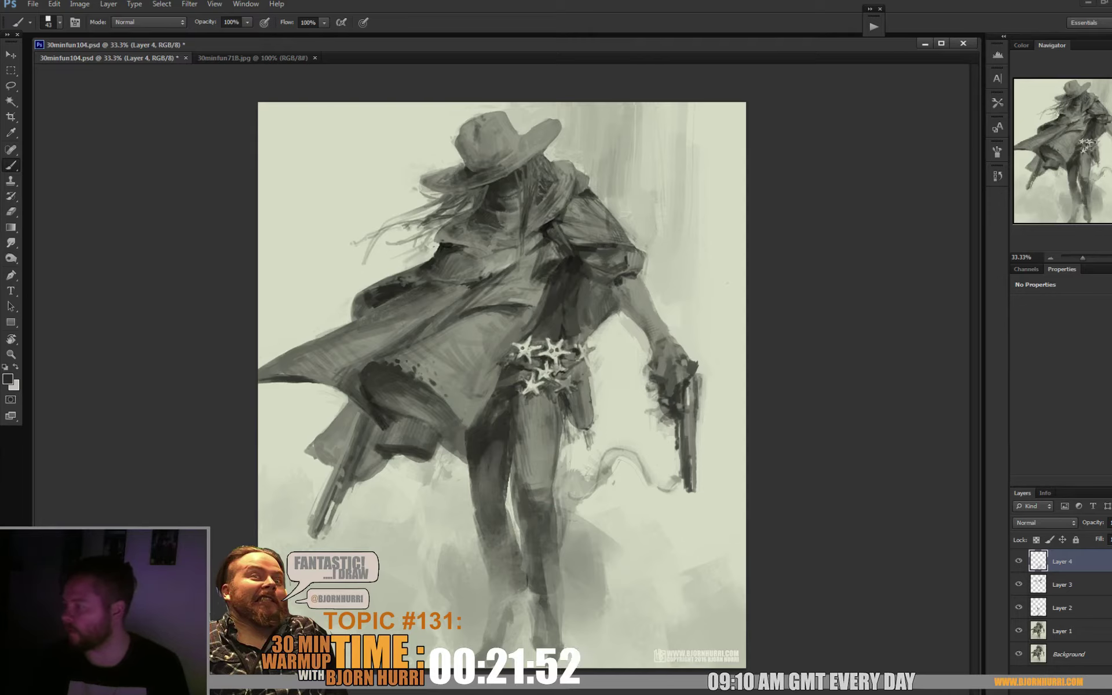
{"action": "right_click", "coordinate": [537, 269]}
{"action": "type", "text": "16"}
{"action": "key", "text": "Return"}
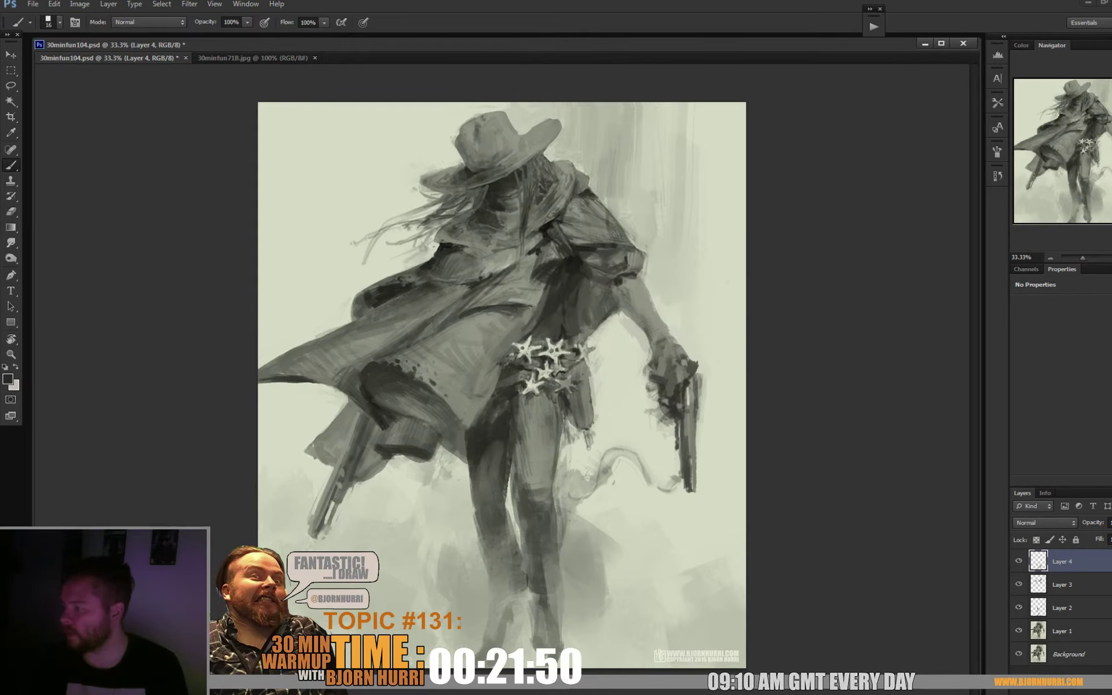
- Paint details in a sampled colour and black, then add empty Layer 5 above Layer 4
{"action": "left_click", "coordinate": [544, 249], "text": "alt"}
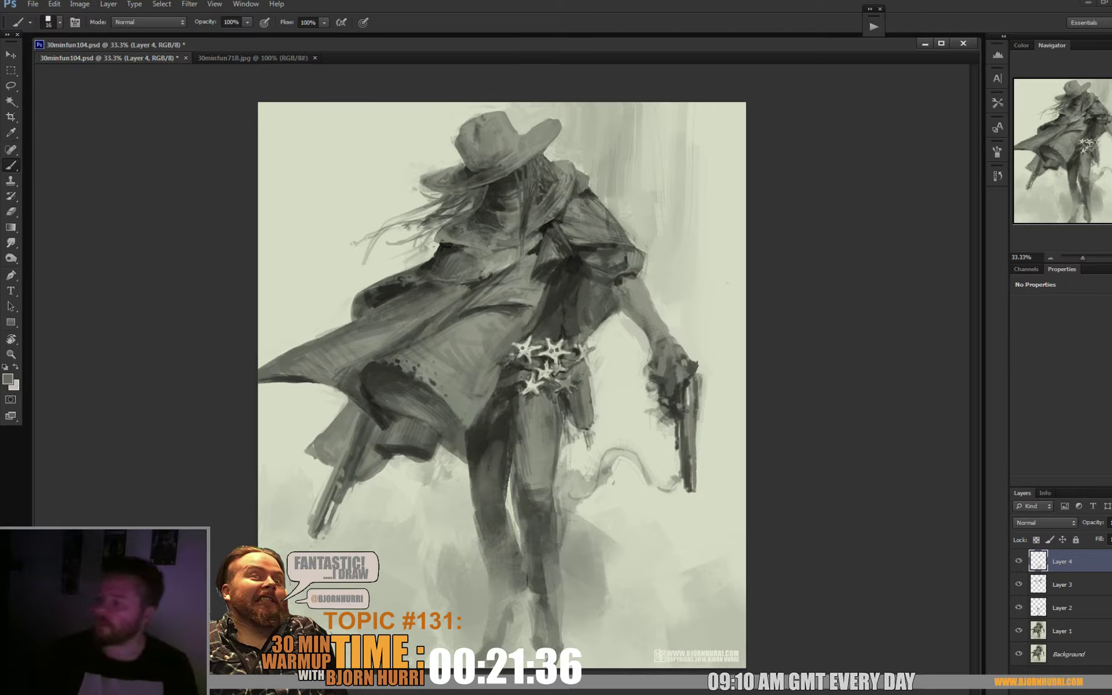
{"action": "key", "text": "d"}
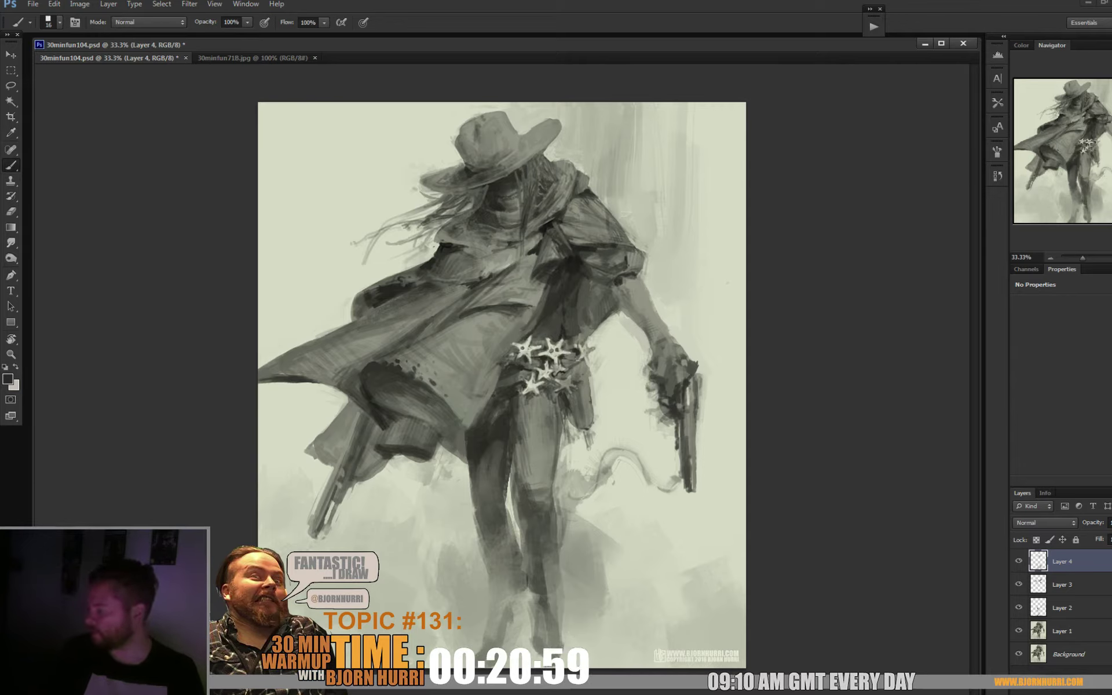
{"action": "key", "text": "ctrl+shift+alt+n"}
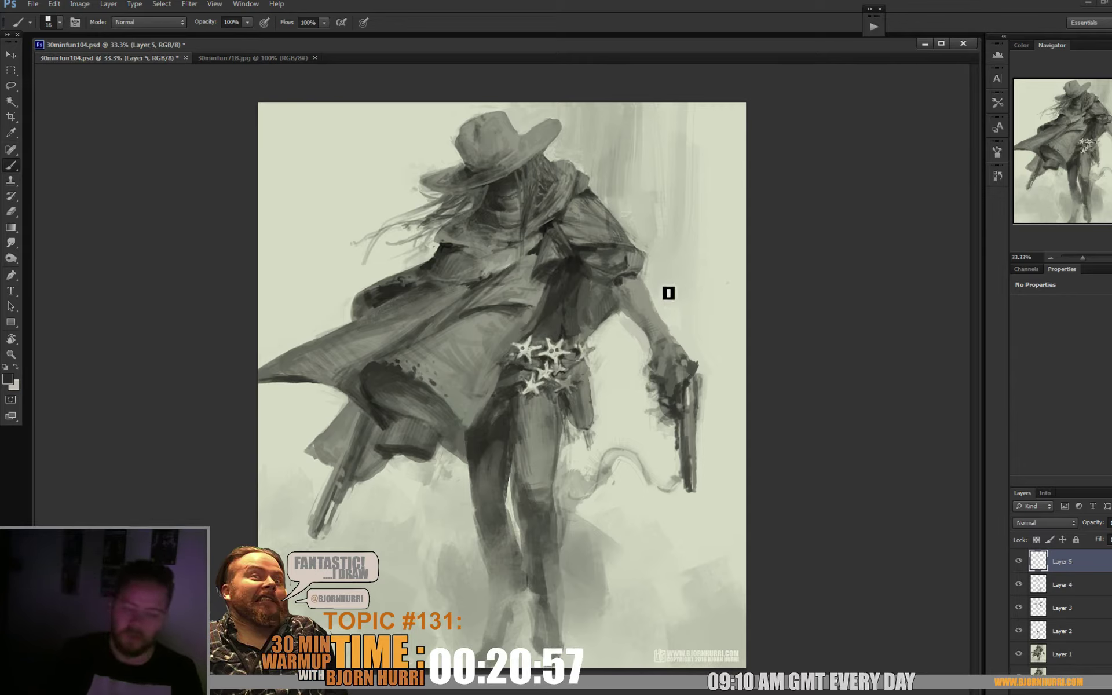
- Lay a light orange gradient on Layer 5, fading down from the top
{"action": "key", "text": "g"}
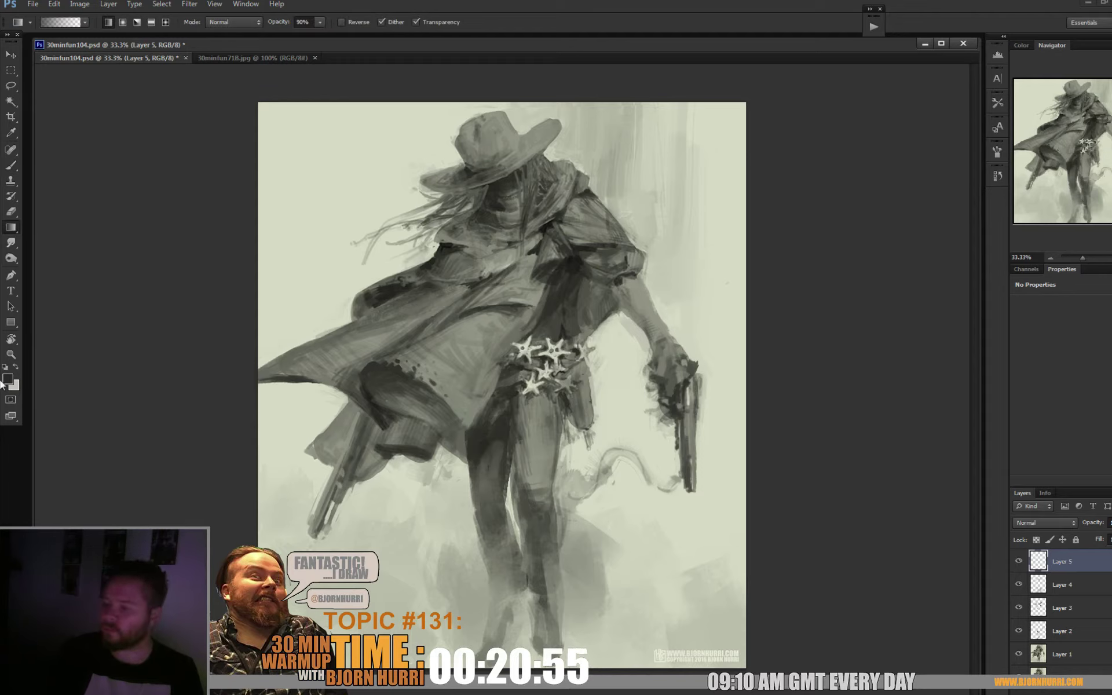
{"action": "left_click", "coordinate": [5, 380]}
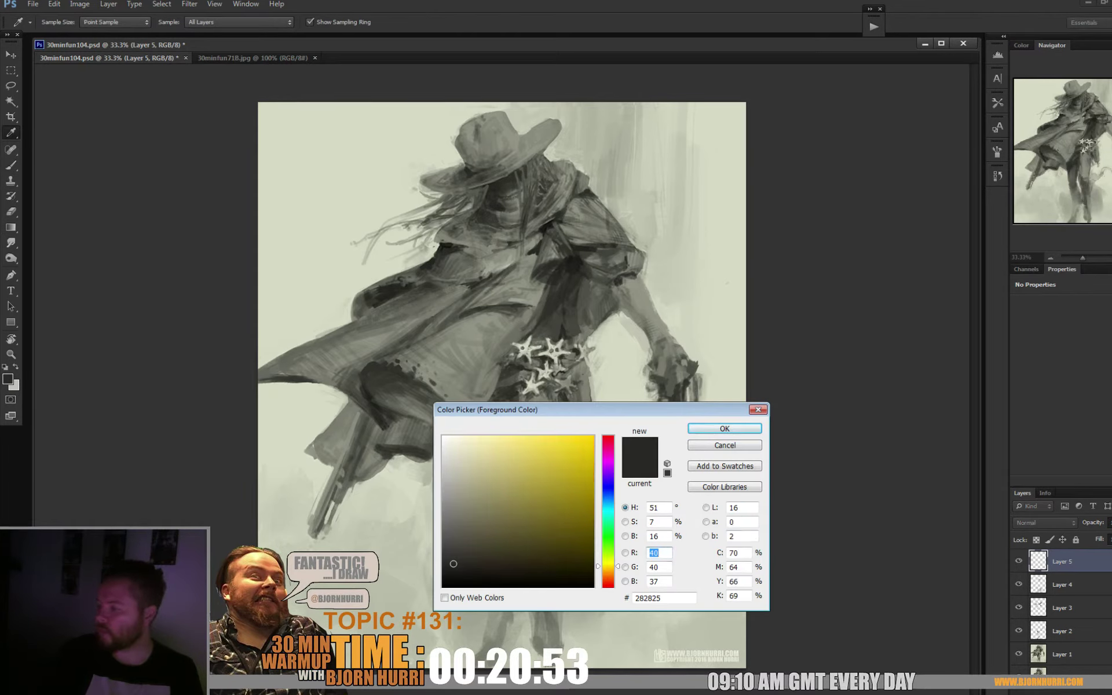
{"action": "left_click", "coordinate": [528, 435]}
{"action": "left_click", "coordinate": [725, 429]}
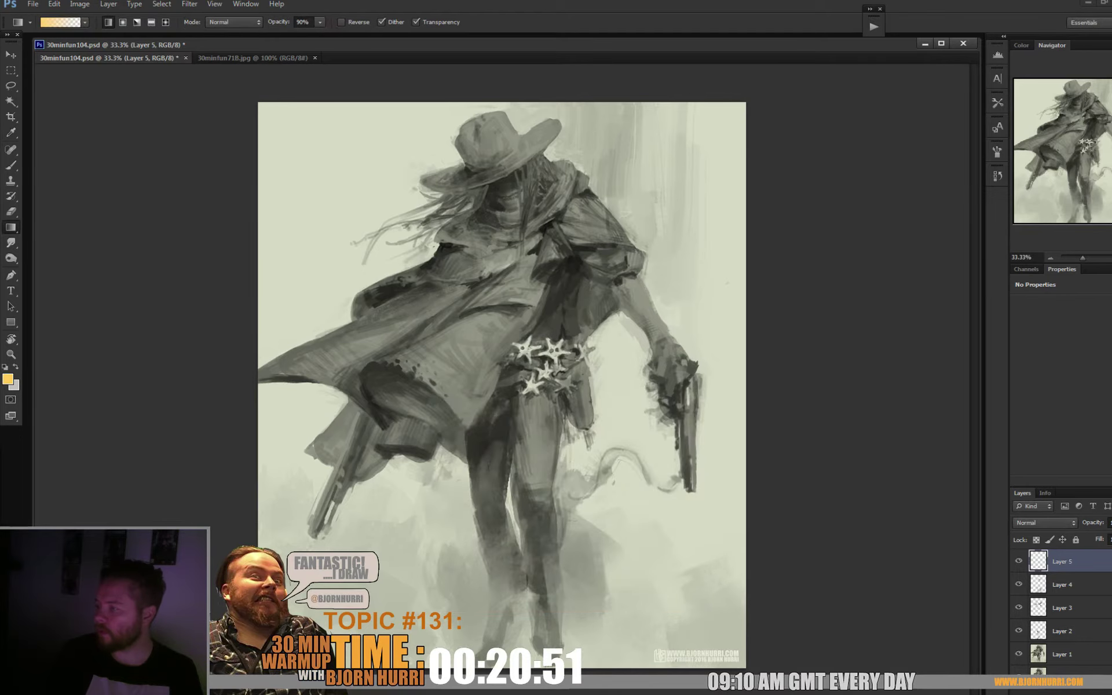
{"action": "left_click_drag", "start_coordinate": [504, 116], "coordinate": [504, 405]}
{"action": "key", "text": "ctrl+z"}
{"action": "left_click_drag", "start_coordinate": [473, 90], "coordinate": [501, 496]}
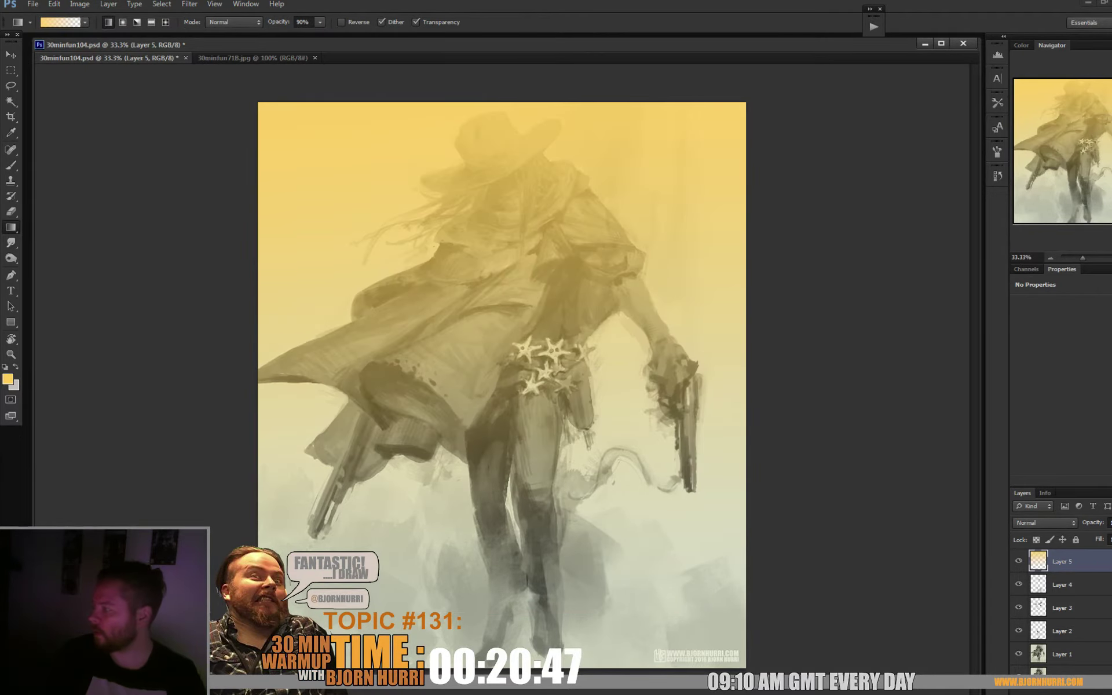
- Cycle through the gradient layer's blend modes and settle on Hard Light
{"action": "scroll", "coordinate": [1062, 523], "scroll_direction": "down", "scroll_amount": 1}
{"action": "scroll", "coordinate": [1062, 523], "scroll_direction": "down", "scroll_amount": 2}
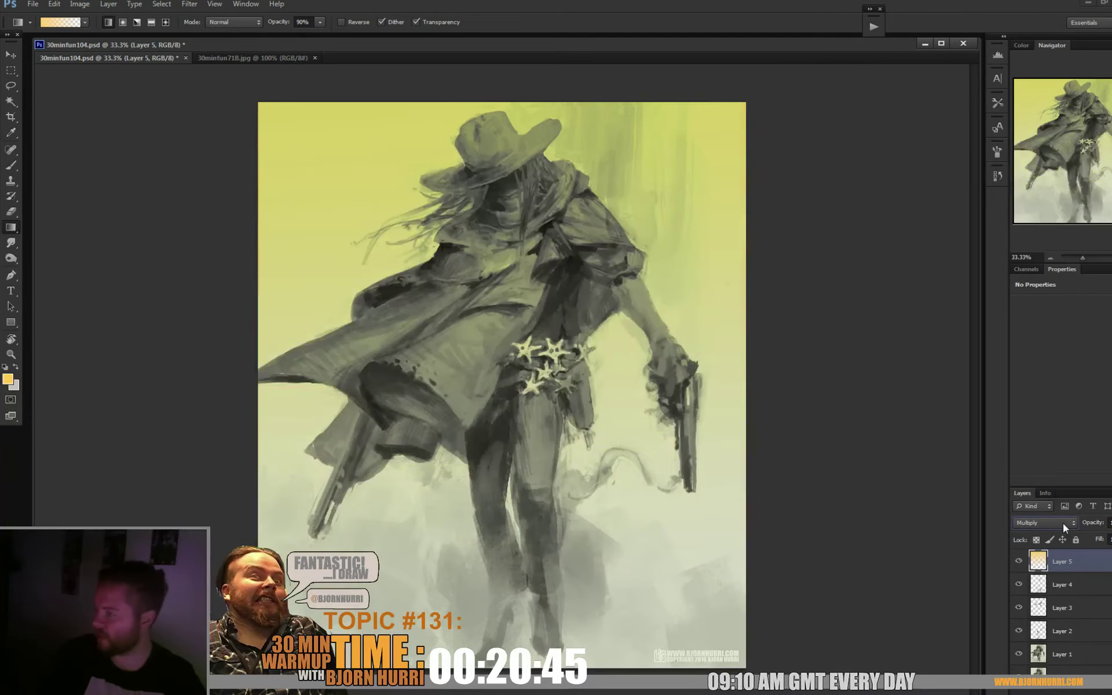
{"action": "scroll", "coordinate": [1062, 523], "scroll_direction": "down", "scroll_amount": 1}
{"action": "scroll", "coordinate": [1062, 523], "scroll_direction": "down", "scroll_amount": 1}
{"action": "scroll", "coordinate": [1062, 523], "scroll_direction": "up", "scroll_amount": 1}
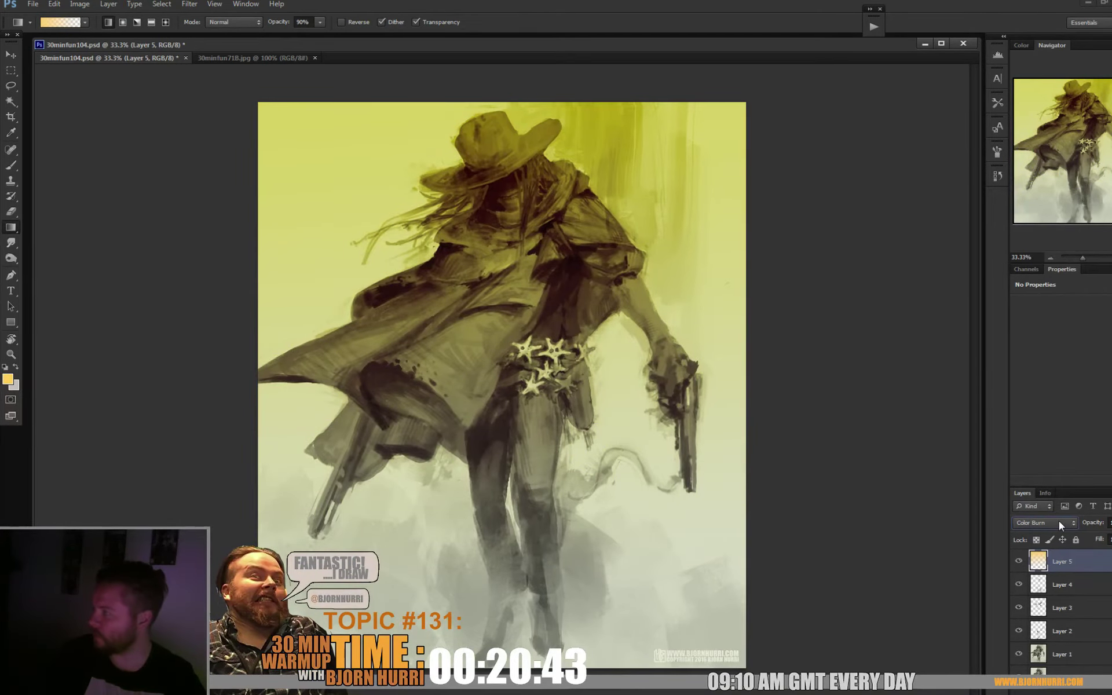
{"action": "scroll", "coordinate": [1066, 514], "scroll_direction": "down", "scroll_amount": 1}
{"action": "scroll", "coordinate": [1067, 514], "scroll_direction": "down", "scroll_amount": 2}
{"action": "scroll", "coordinate": [1067, 515], "scroll_direction": "up", "scroll_amount": 1}
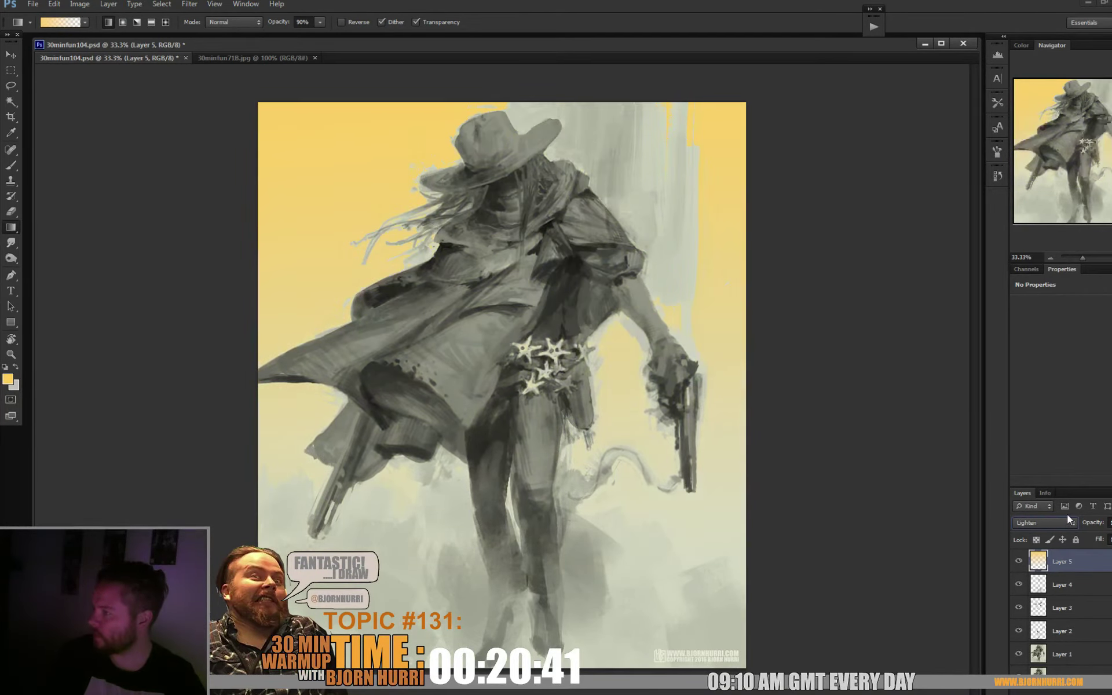
{"action": "scroll", "coordinate": [1067, 514], "scroll_direction": "down", "scroll_amount": 1}
{"action": "scroll", "coordinate": [1065, 513], "scroll_direction": "down", "scroll_amount": 1}
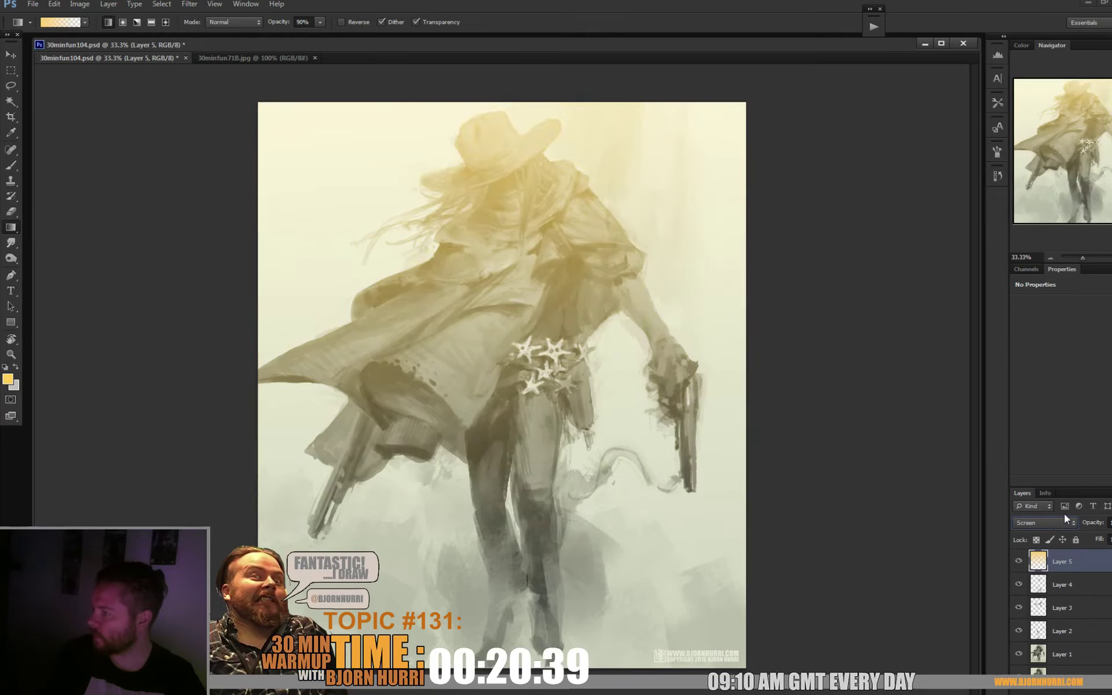
{"action": "scroll", "coordinate": [1065, 513], "scroll_direction": "up", "scroll_amount": 1}
{"action": "scroll", "coordinate": [1065, 510], "scroll_direction": "down", "scroll_amount": 2}
{"action": "scroll", "coordinate": [1045, 523], "scroll_direction": "down", "scroll_amount": 1}
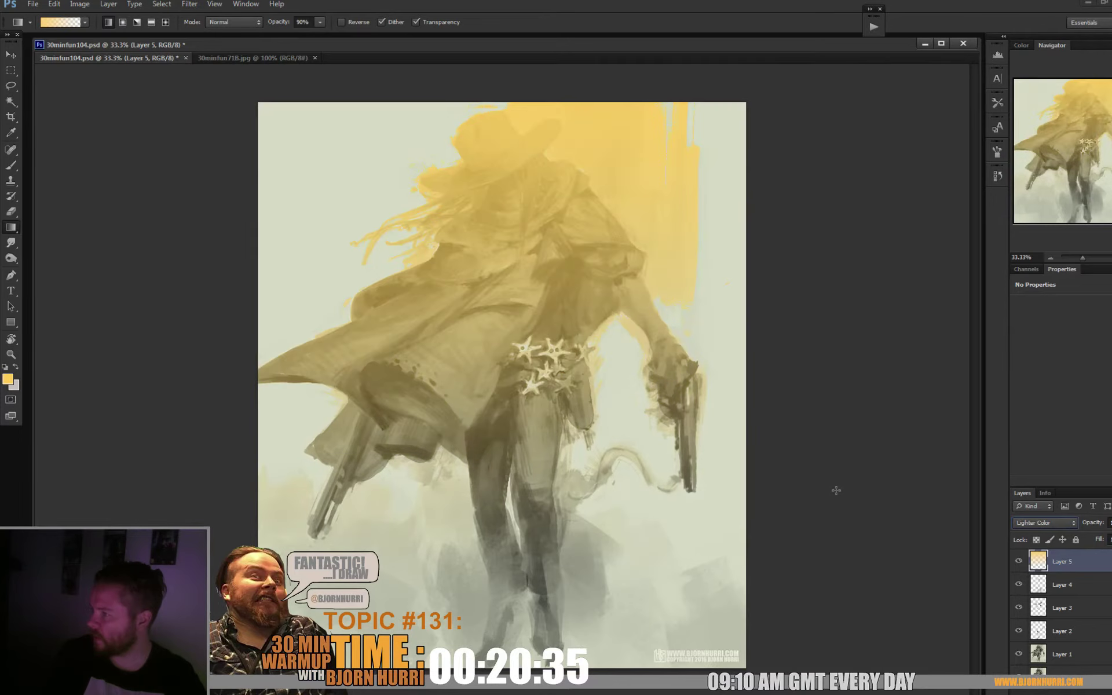
{"action": "scroll", "coordinate": [1046, 522], "scroll_direction": "down", "scroll_amount": 2}
{"action": "scroll", "coordinate": [1045, 523], "scroll_direction": "down", "scroll_amount": 1}
{"action": "scroll", "coordinate": [1045, 523], "scroll_direction": "down", "scroll_amount": 1}
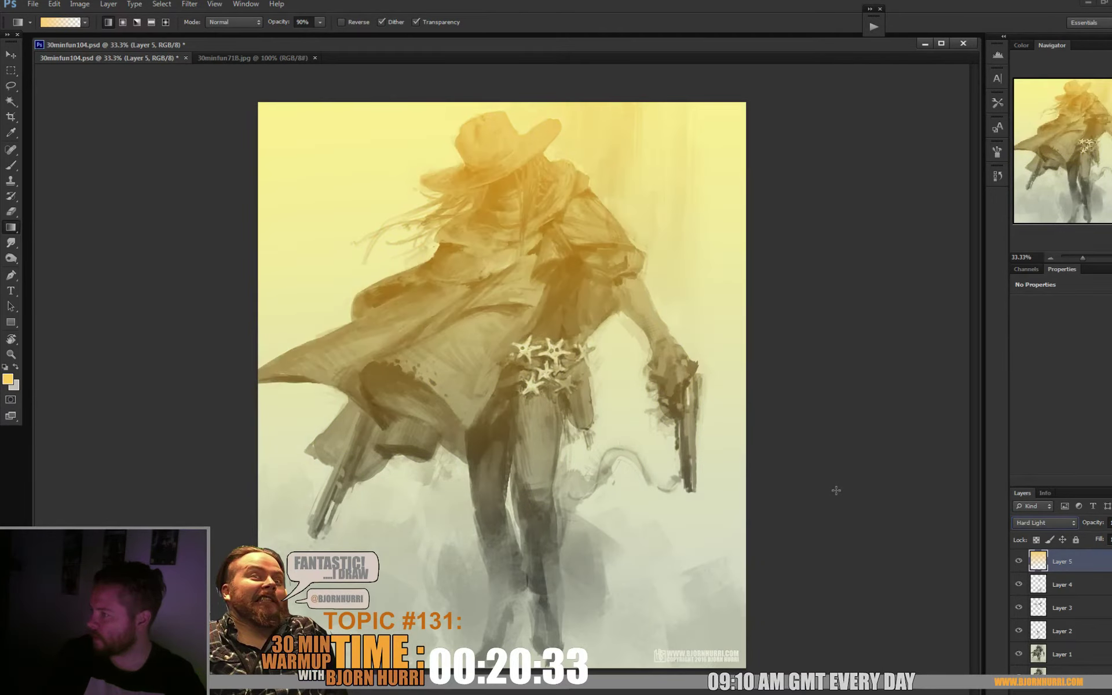
{"action": "scroll", "coordinate": [1046, 522], "scroll_direction": "down", "scroll_amount": 1}
{"action": "scroll", "coordinate": [1045, 523], "scroll_direction": "up", "scroll_amount": 1}
{"action": "key", "text": "Down"}
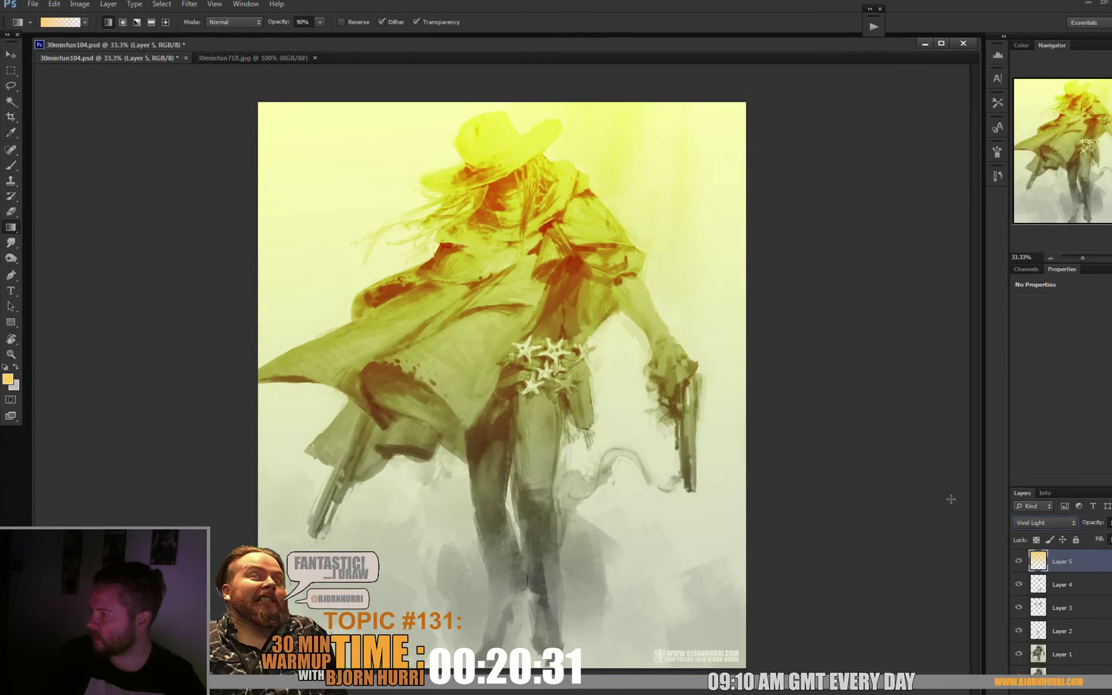
{"action": "key", "text": "Down"}
{"action": "key", "text": "Up"}
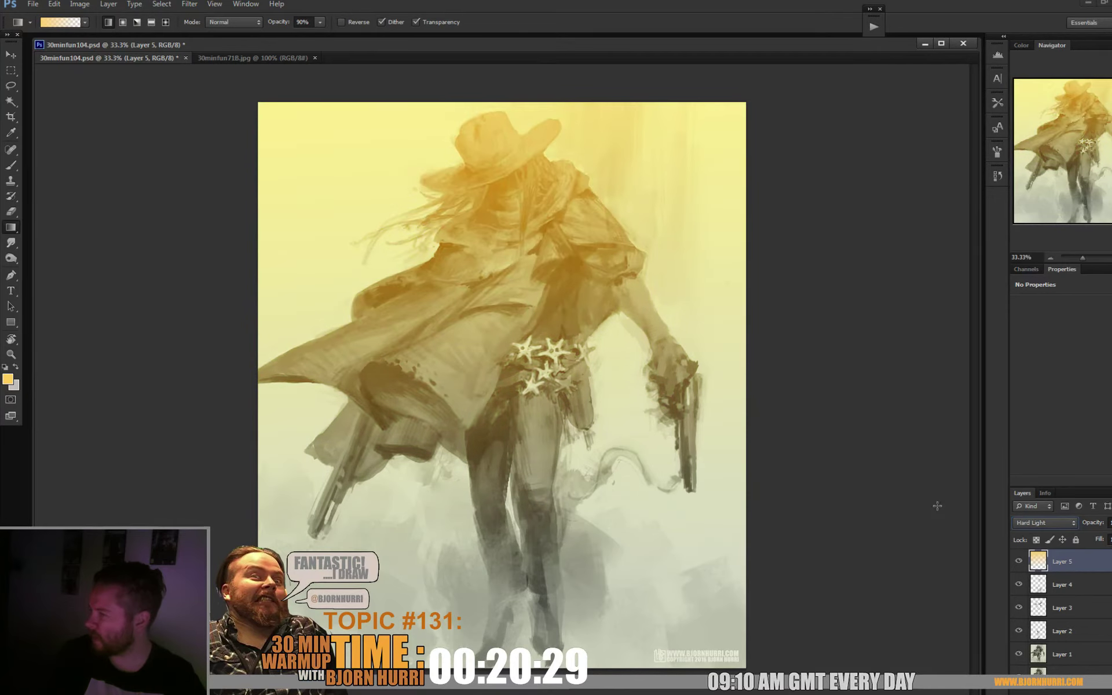
- Lower the yellow layer's opacity, compare with undo and redo, then add an empty layer
{"action": "left_click", "coordinate": [1109, 522]}
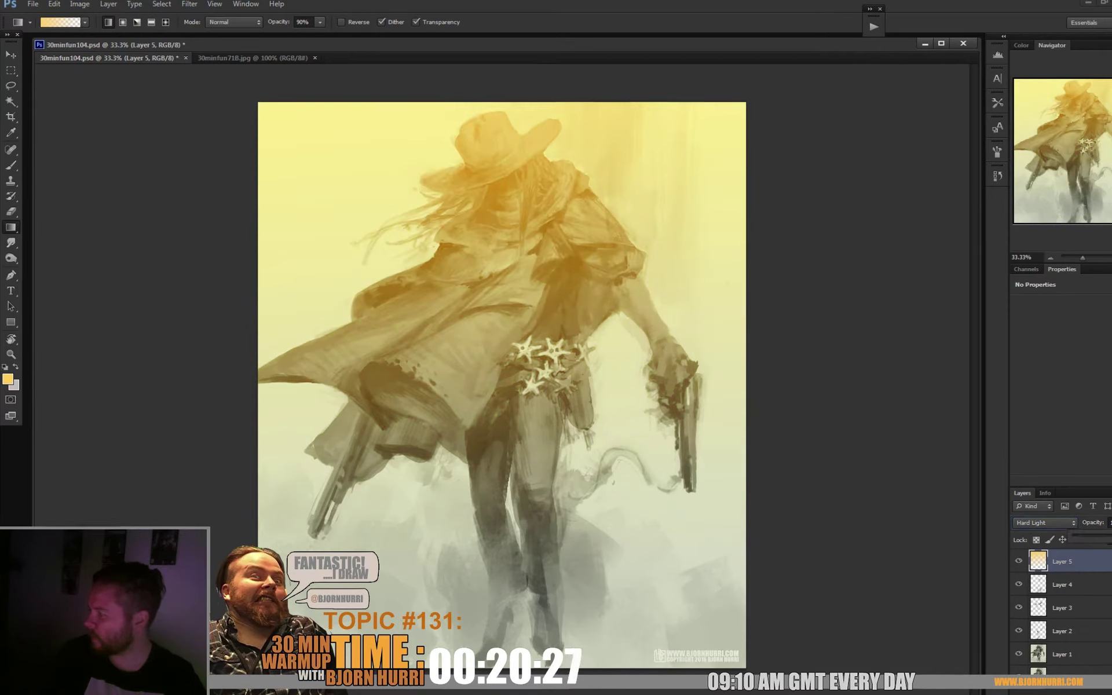
{"action": "left_click_drag", "start_coordinate": [1110, 536], "coordinate": [1098, 536]}
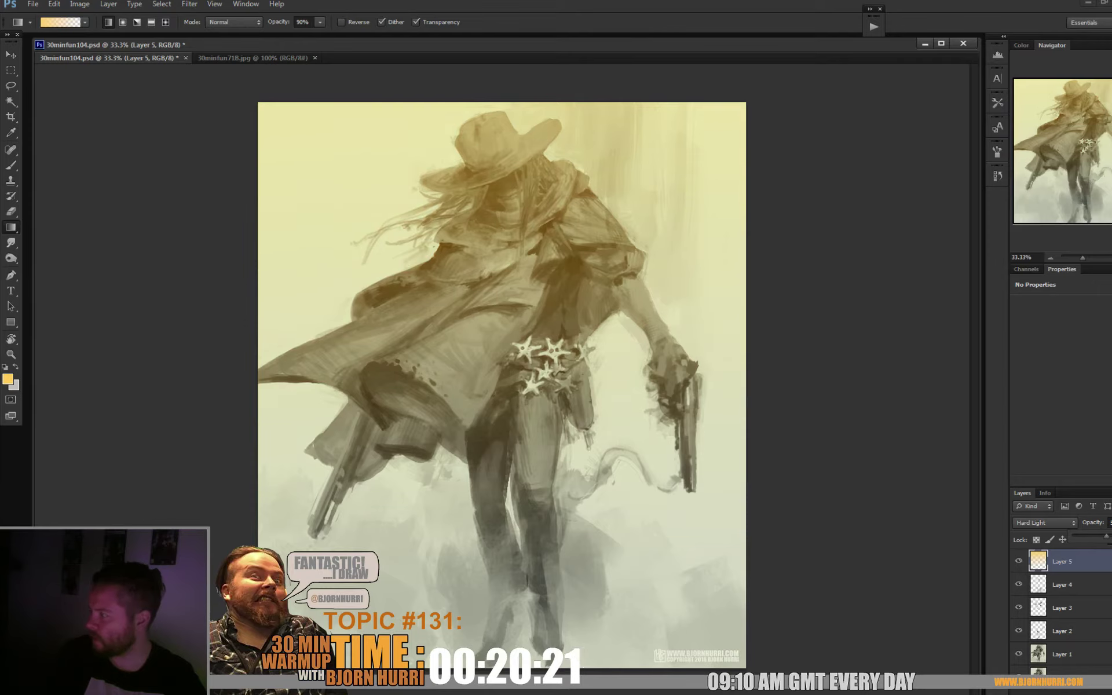
{"action": "key", "text": "ctrl+z"}
{"action": "key", "text": "ctrl+z"}
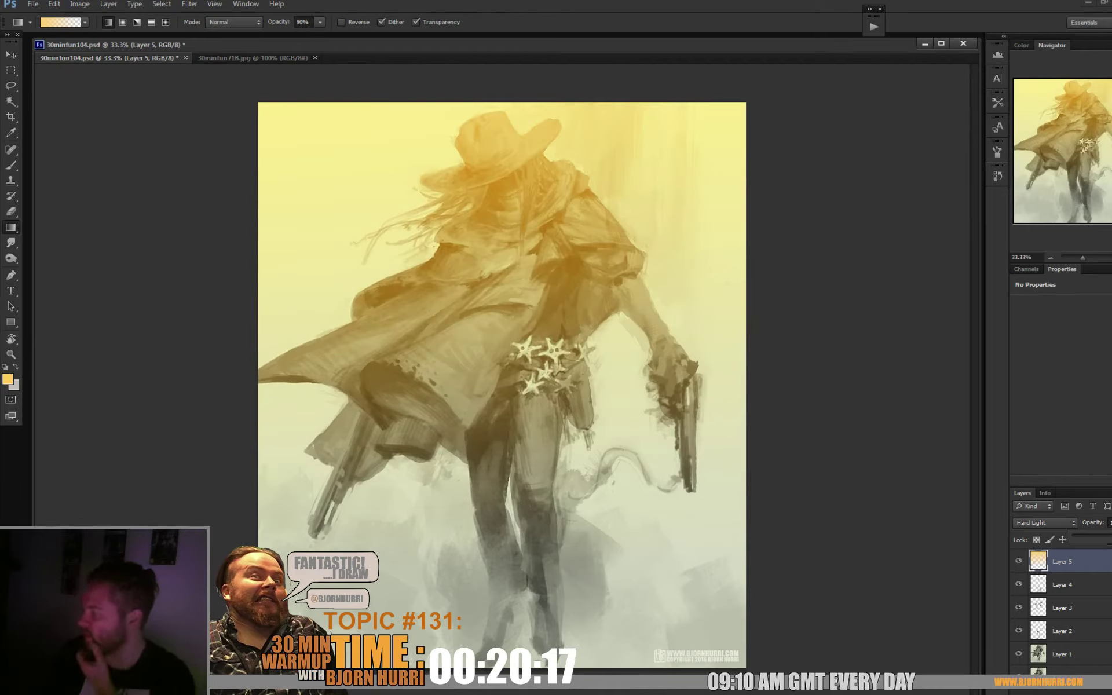
{"action": "key", "text": "ctrl+alt+z"}
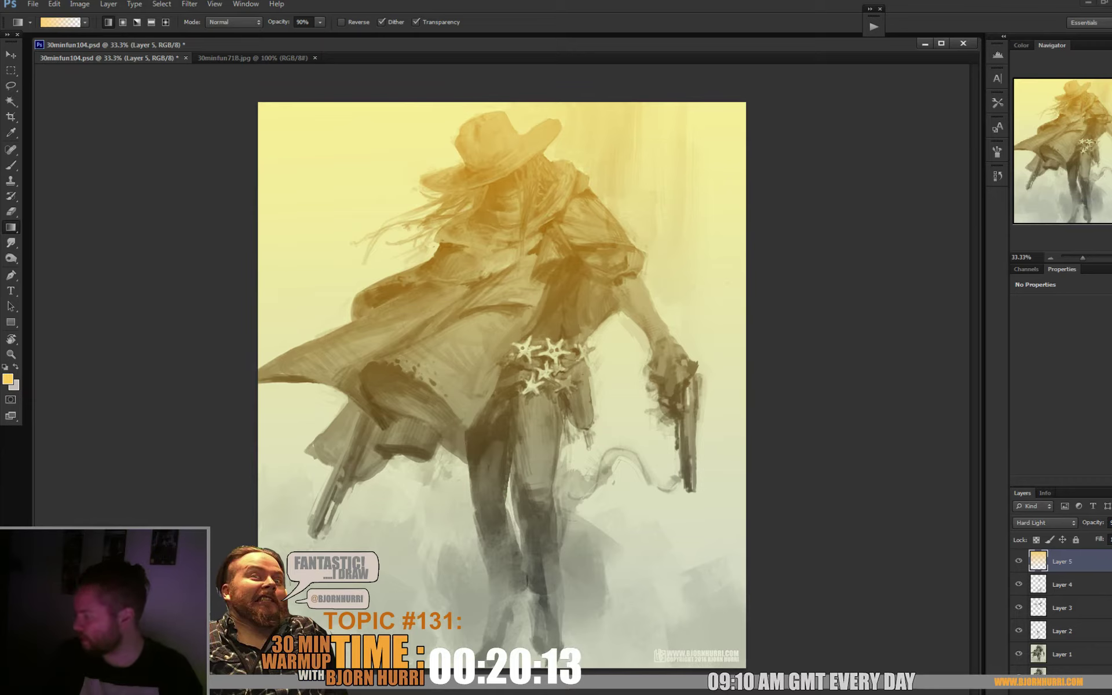
{"action": "key", "text": "ctrl+shift+alt+n"}
- Set the new layer's blend mode to Color Burn, trying Linear Burn first
{"action": "left_click", "coordinate": [1043, 523]}
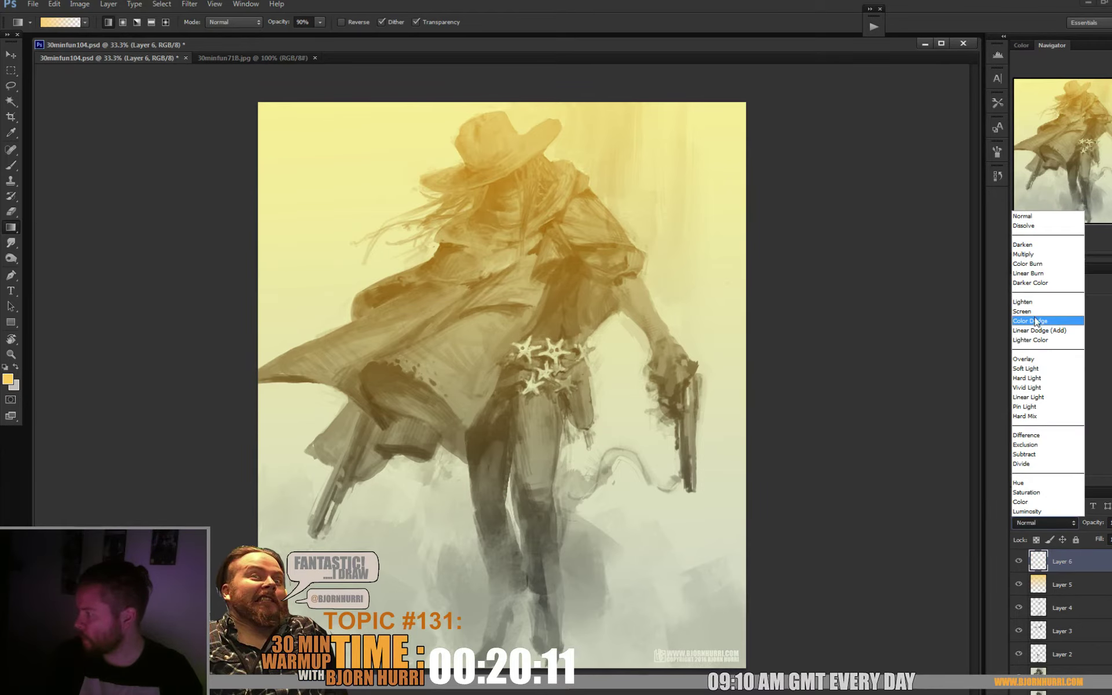
{"action": "left_click", "coordinate": [1043, 274]}
{"action": "left_click", "coordinate": [1027, 524]}
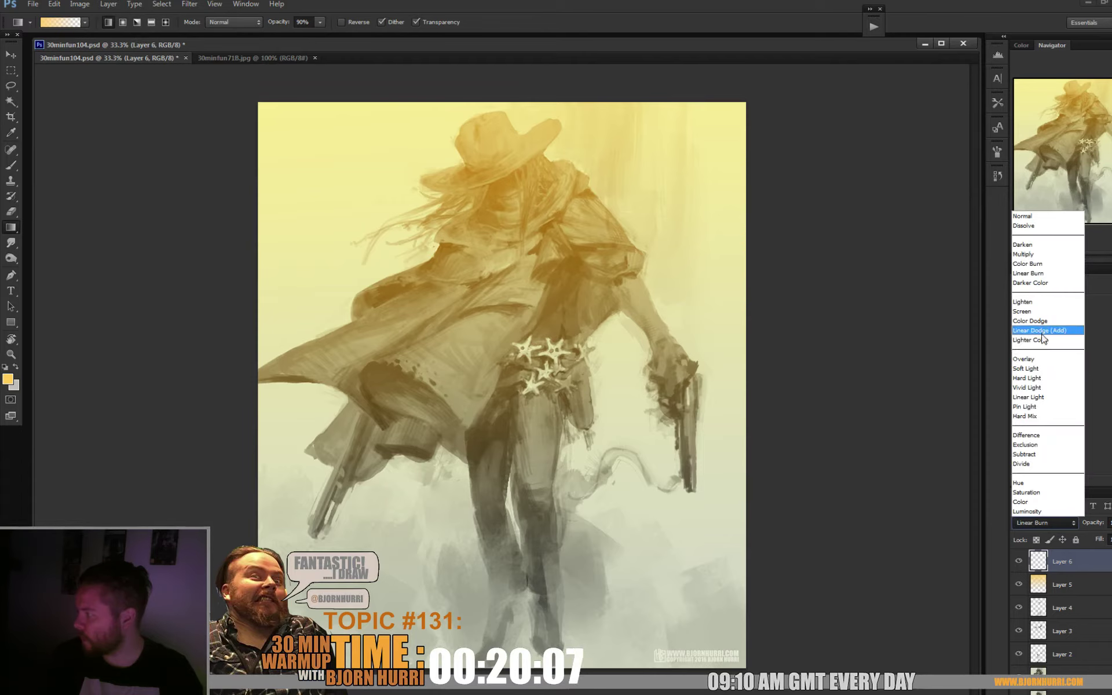
{"action": "left_click", "coordinate": [1051, 266]}
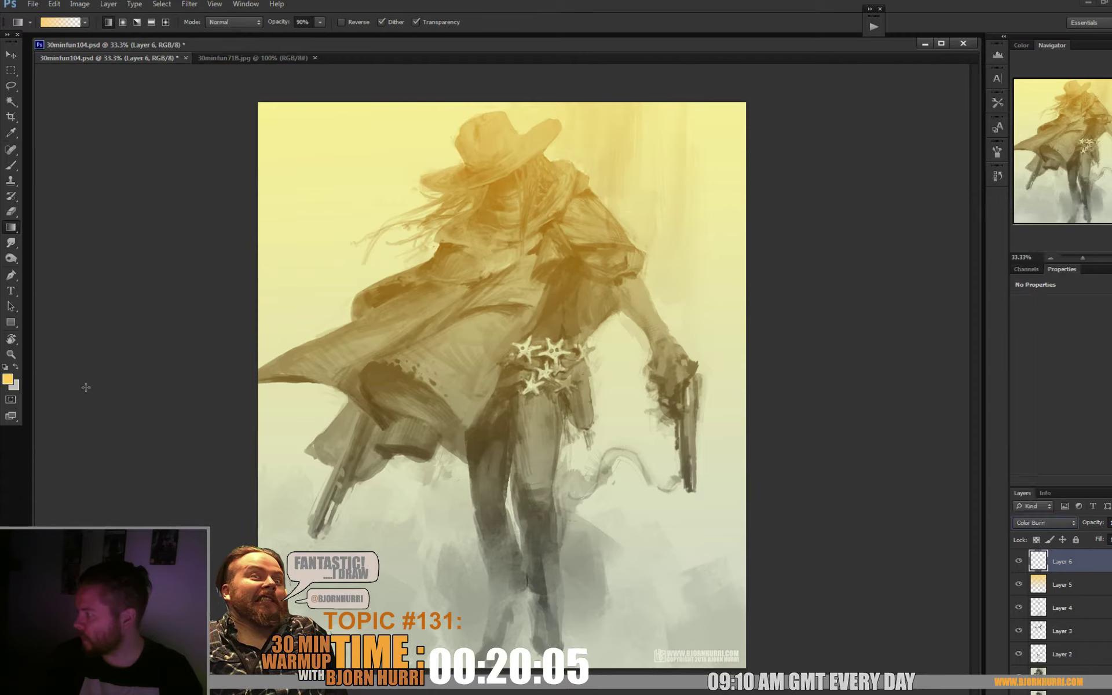
- Lay a dark purple gradient rising from the bottom and lower its opacity
{"action": "left_click", "coordinate": [8, 379]}
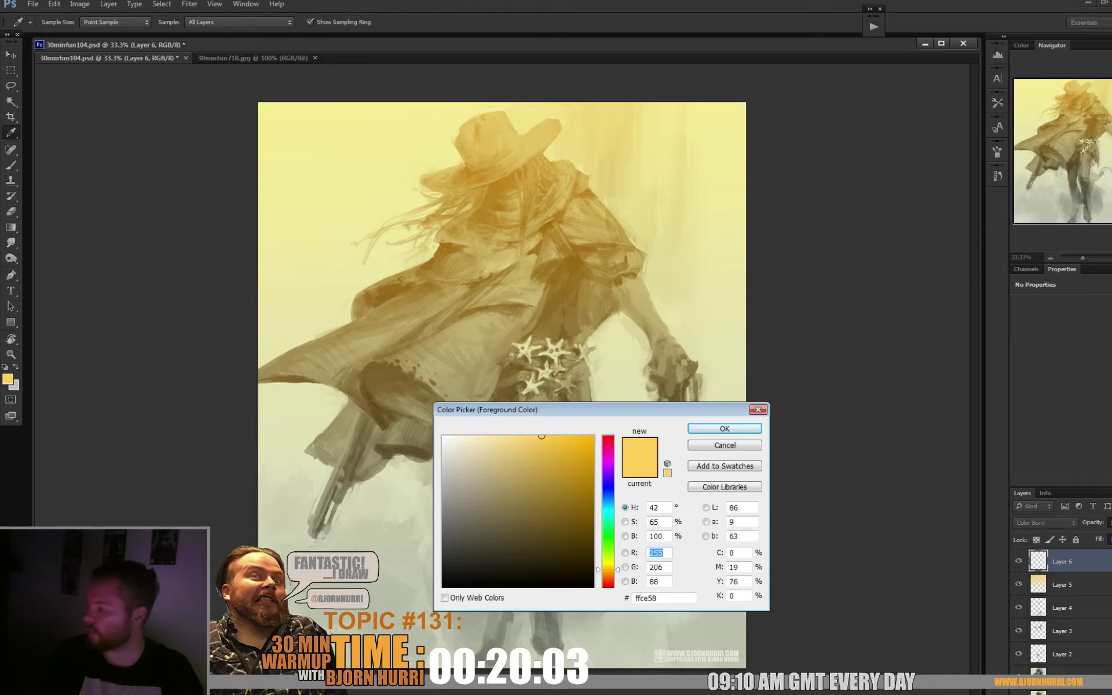
{"action": "left_click", "coordinate": [609, 457]}
{"action": "left_click_drag", "start_coordinate": [566, 509], "coordinate": [582, 538]}
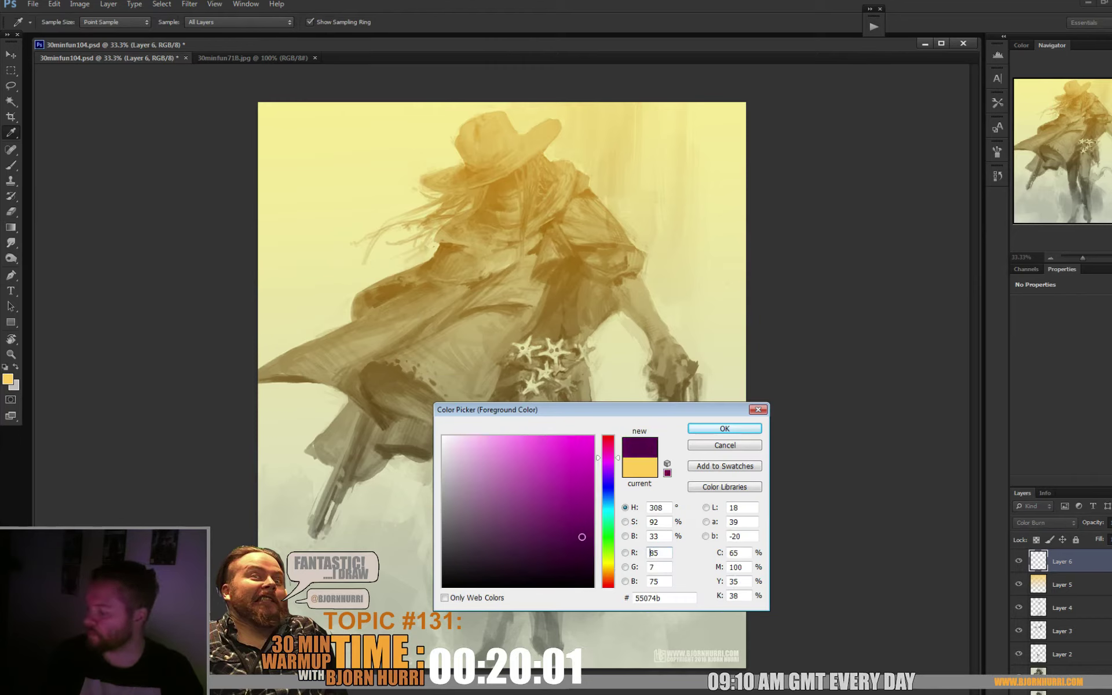
{"action": "left_click", "coordinate": [725, 428]}
{"action": "key", "text": "g"}
{"action": "left_click_drag", "start_coordinate": [501, 643], "coordinate": [502, 278]}
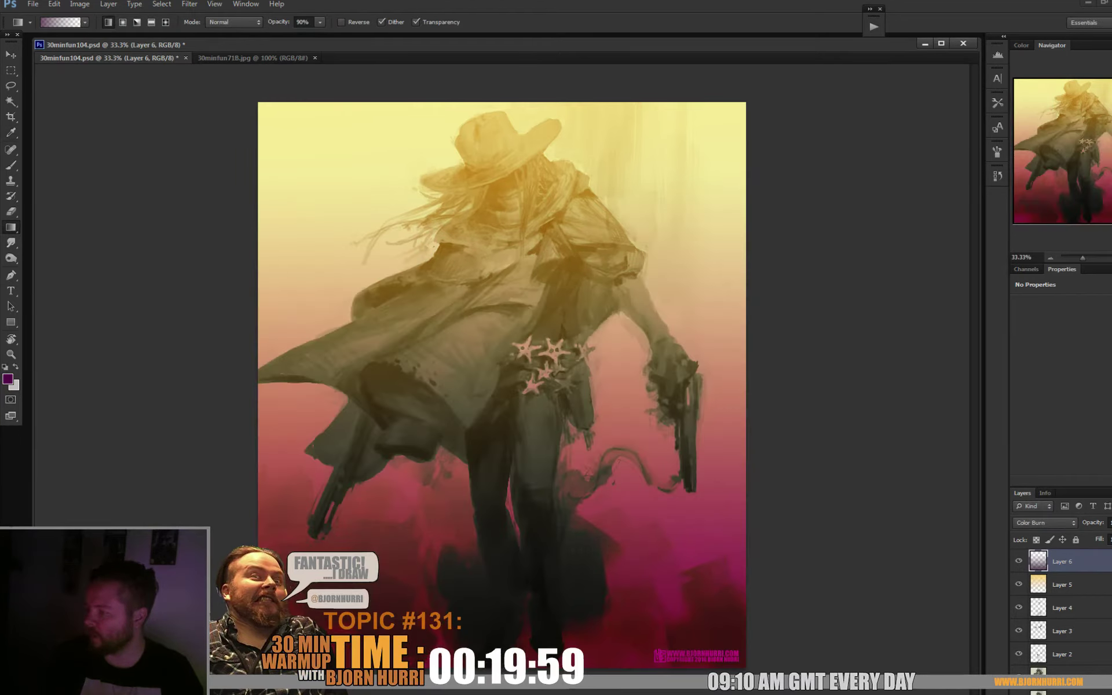
{"action": "left_click", "coordinate": [1109, 523]}
{"action": "left_click_drag", "start_coordinate": [1110, 552], "coordinate": [1100, 536]}
{"action": "key", "text": "Return"}
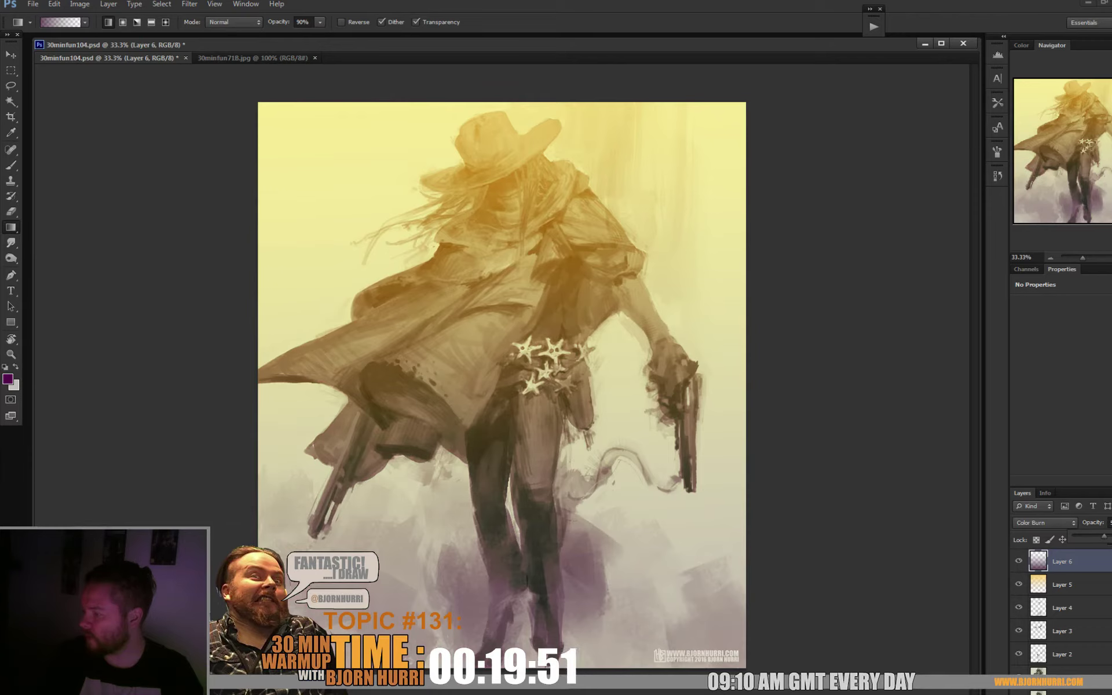
- Toggle the purple layer on and off to compare, leaving it hidden
{"action": "left_click", "coordinate": [1019, 562]}
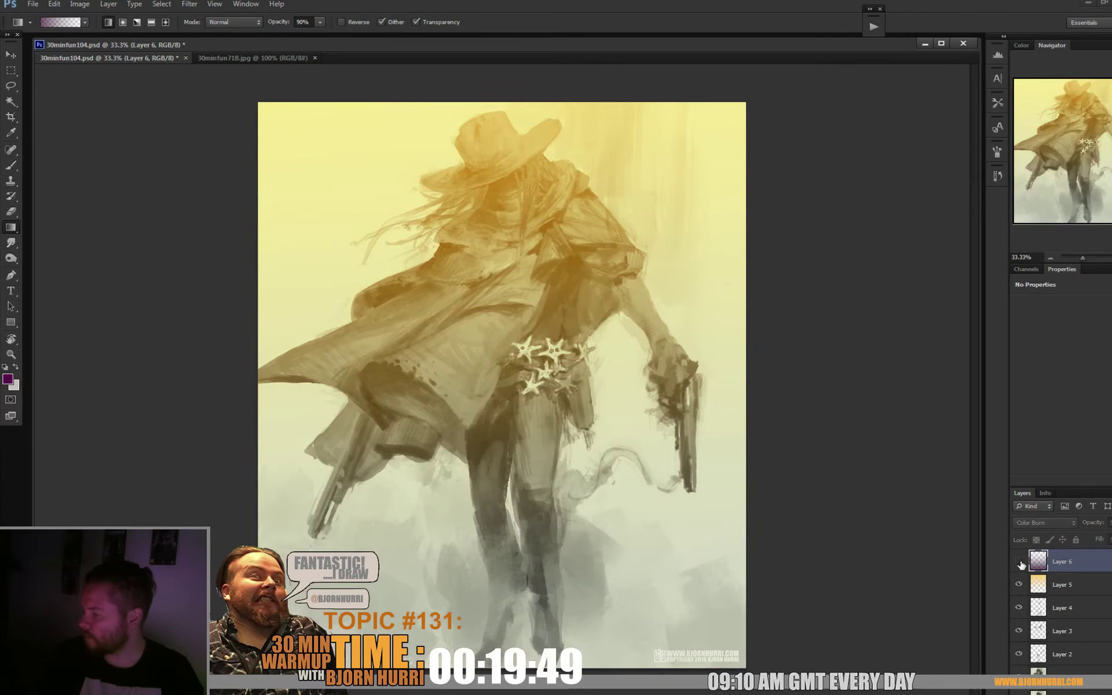
{"action": "left_click", "coordinate": [1020, 562]}
{"action": "left_click", "coordinate": [1020, 562]}
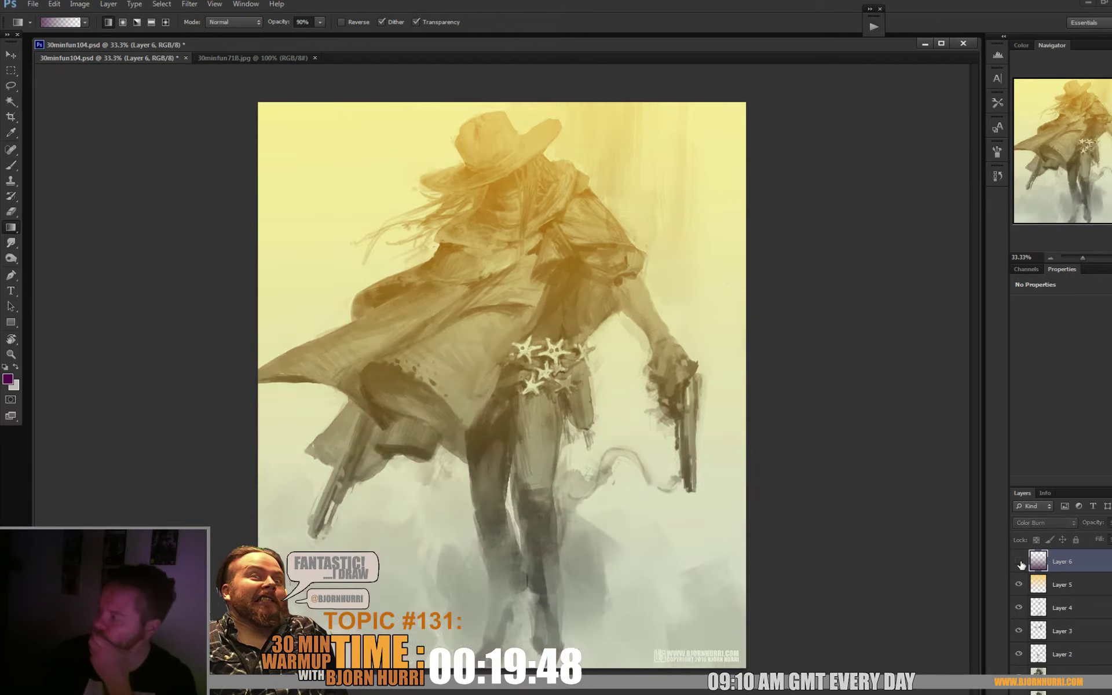
{"action": "left_click", "coordinate": [1019, 561]}
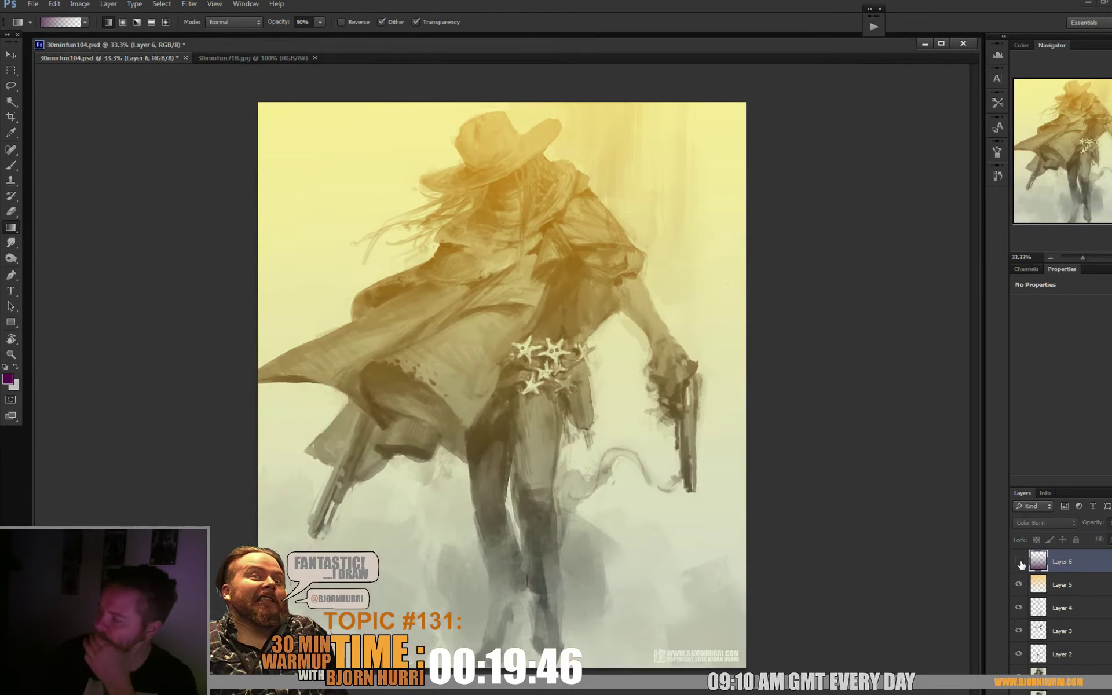
{"action": "left_click", "coordinate": [1020, 562]}
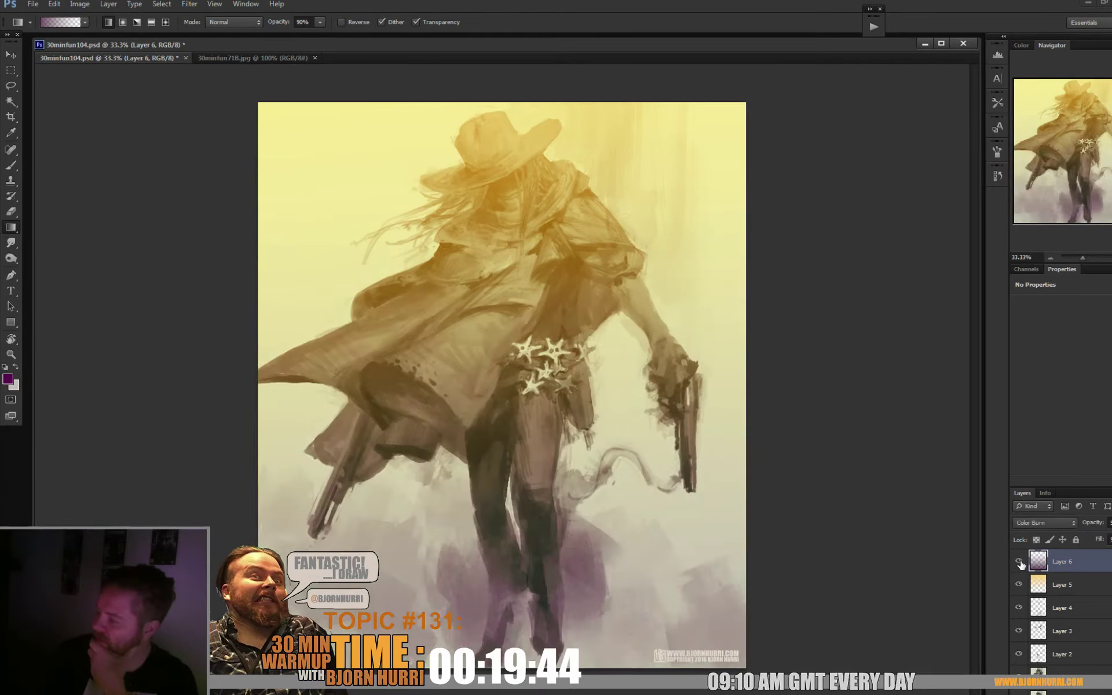
{"action": "left_click", "coordinate": [1019, 562]}
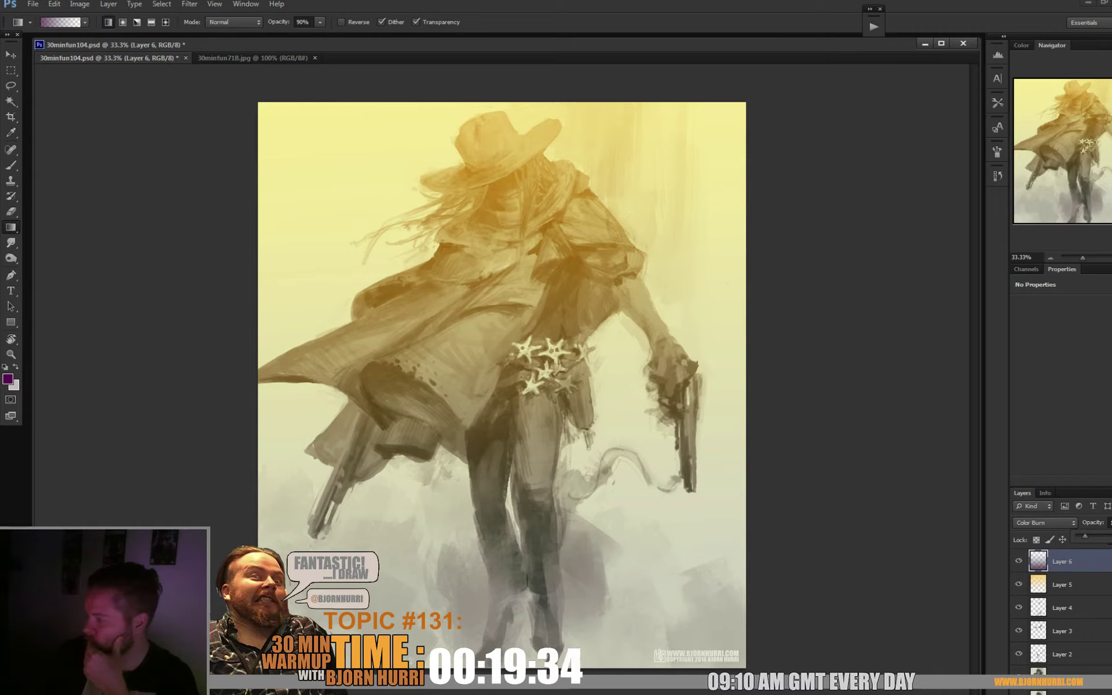
- Add a new empty layer and a Photo Filter adjustment set to Cyan
{"action": "left_click", "coordinate": [1089, 692]}
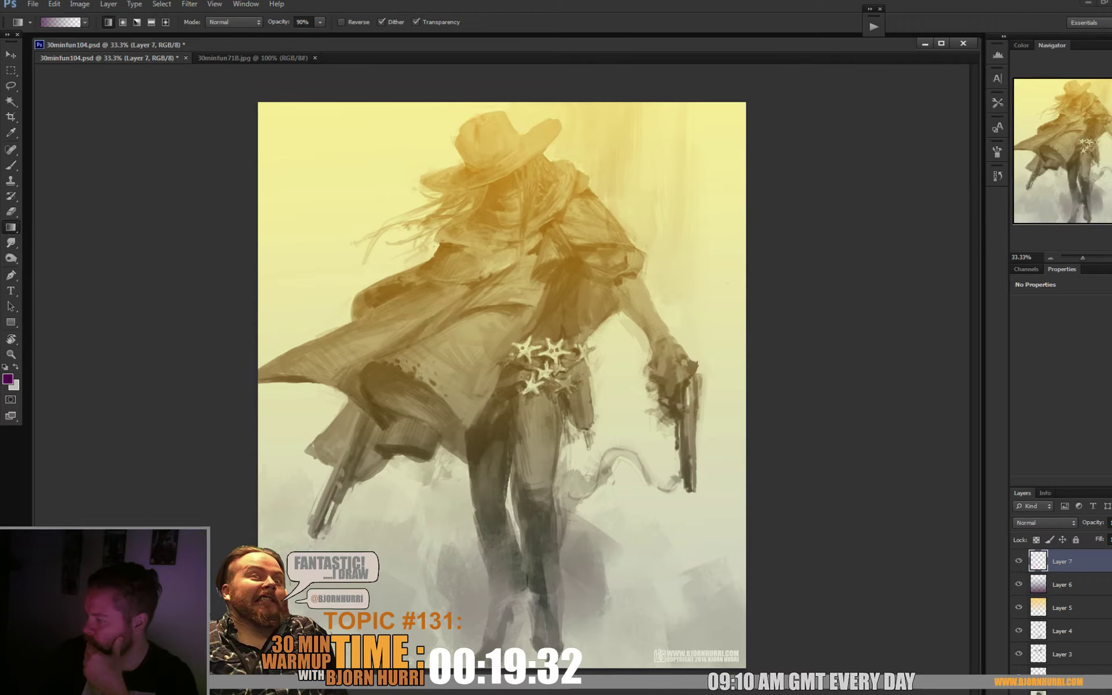
{"action": "left_click", "coordinate": [1048, 692]}
{"action": "left_click", "coordinate": [1062, 596]}
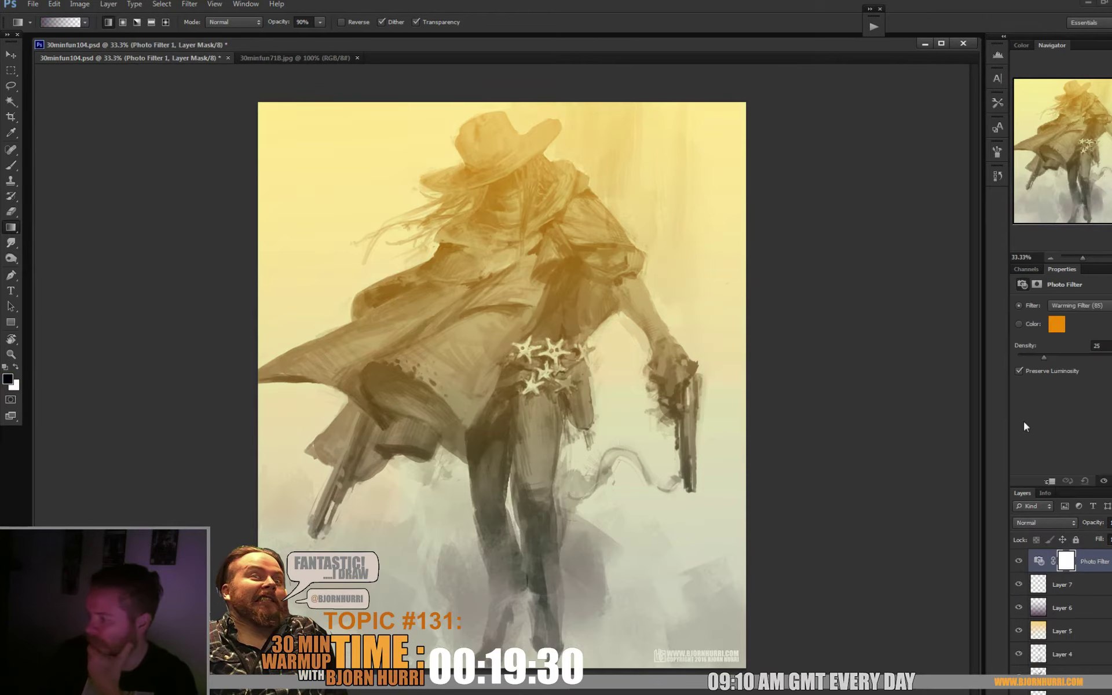
{"action": "left_click", "coordinate": [1066, 306]}
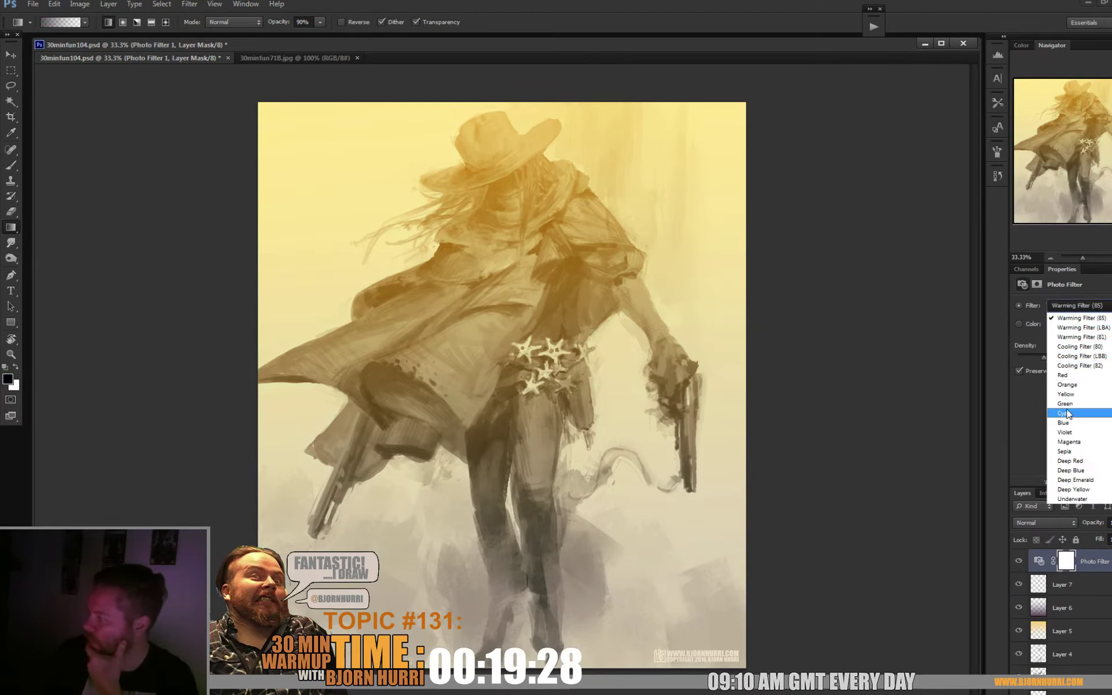
{"action": "left_click", "coordinate": [1066, 413]}
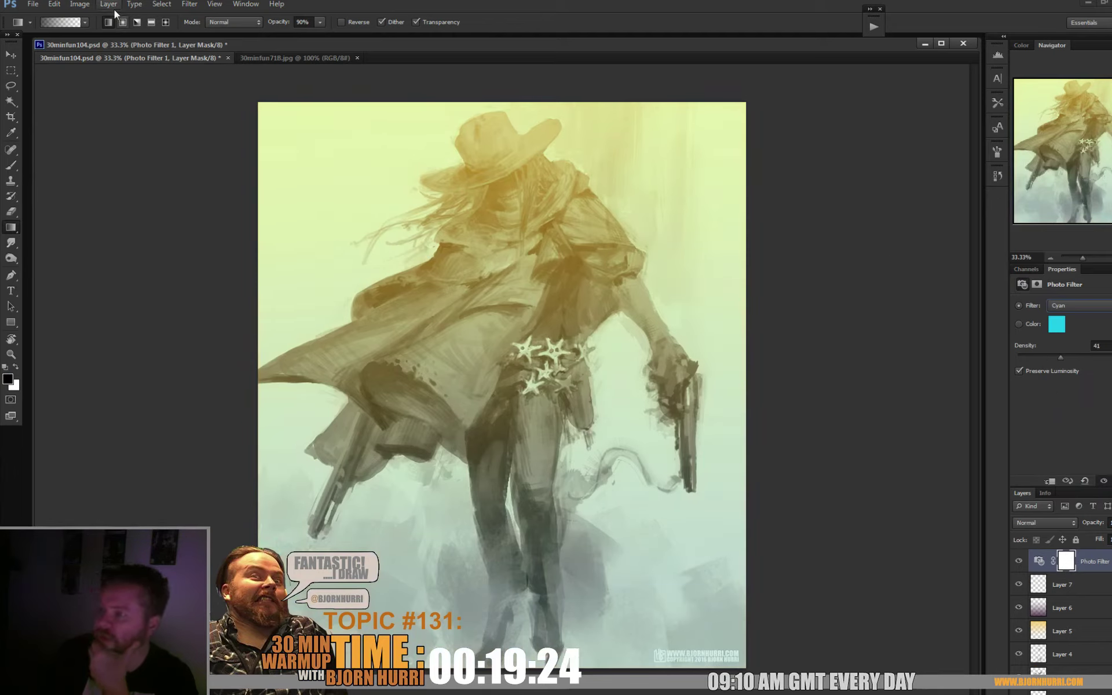
- Mask the Photo Filter with a Color Range selection sampled from the painting, then toggle it to compare
{"action": "left_click", "coordinate": [161, 5]}
{"action": "left_click", "coordinate": [181, 107]}
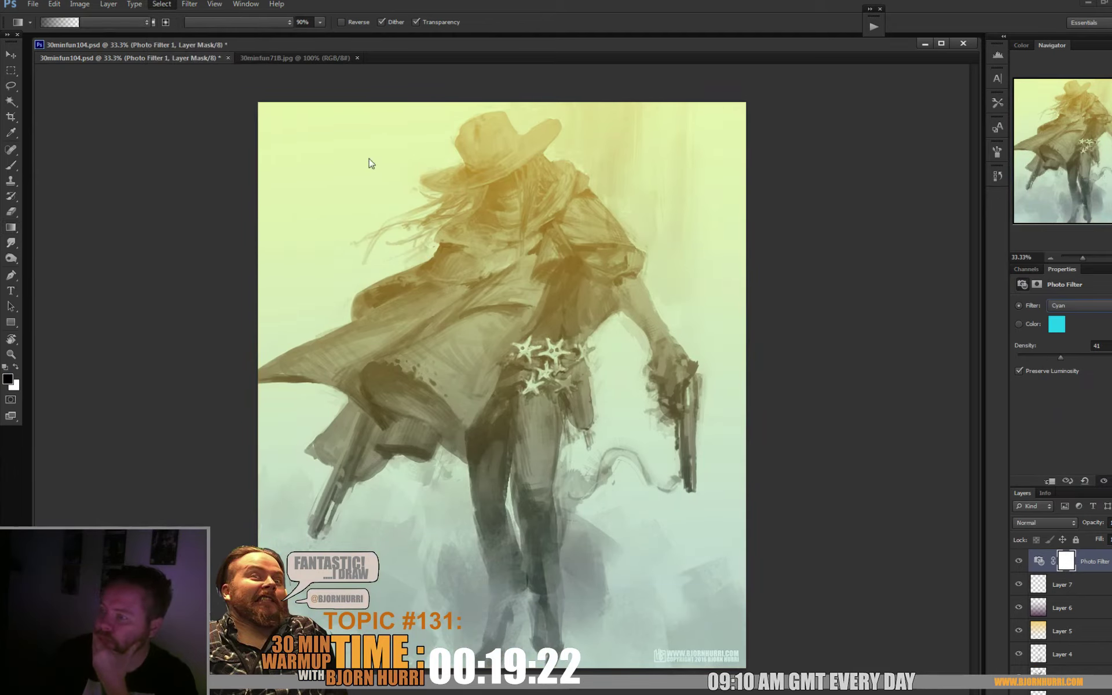
{"action": "left_click", "coordinate": [556, 429]}
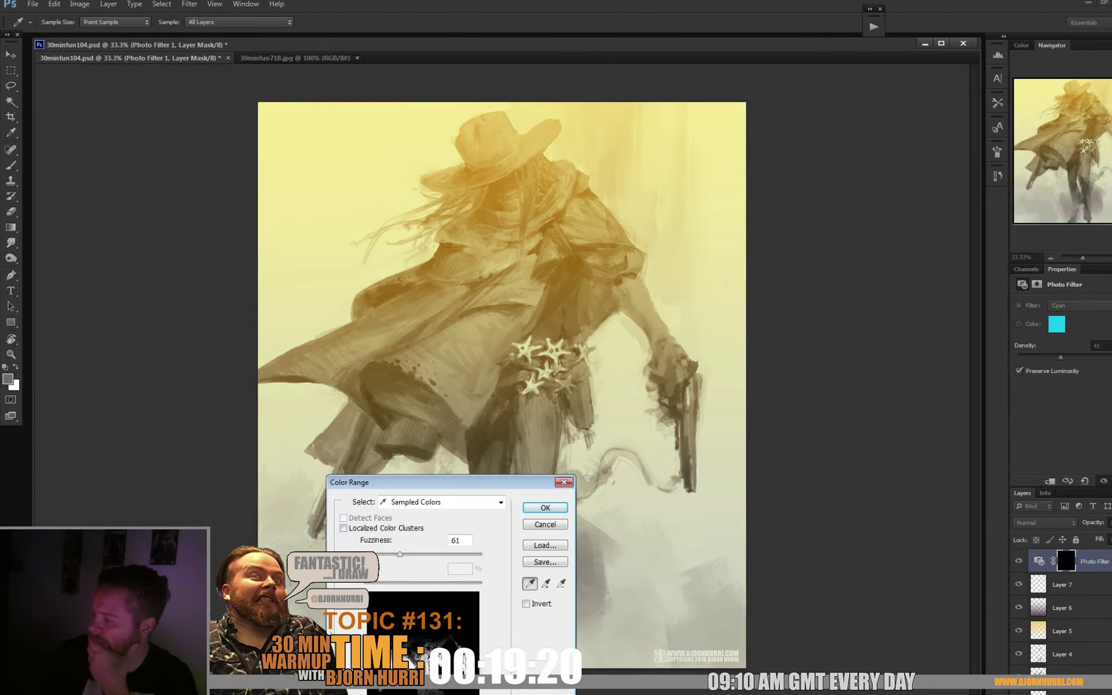
{"action": "left_click_drag", "start_coordinate": [405, 482], "coordinate": [776, 229]}
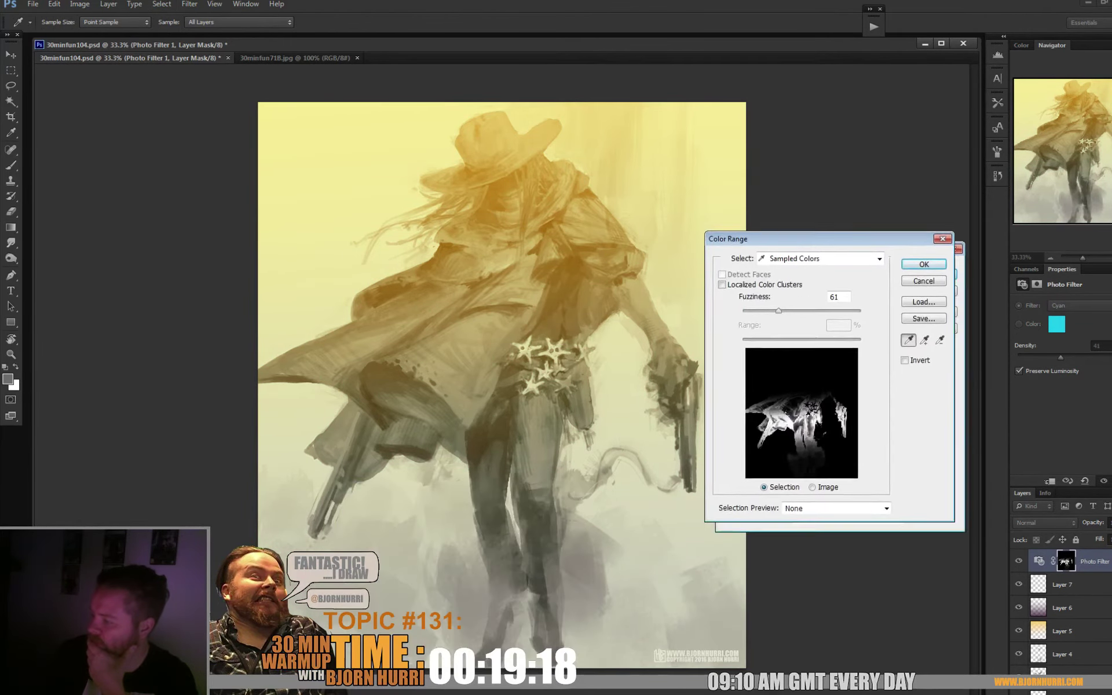
{"action": "left_click", "coordinate": [915, 255]}
{"action": "key", "text": "g"}
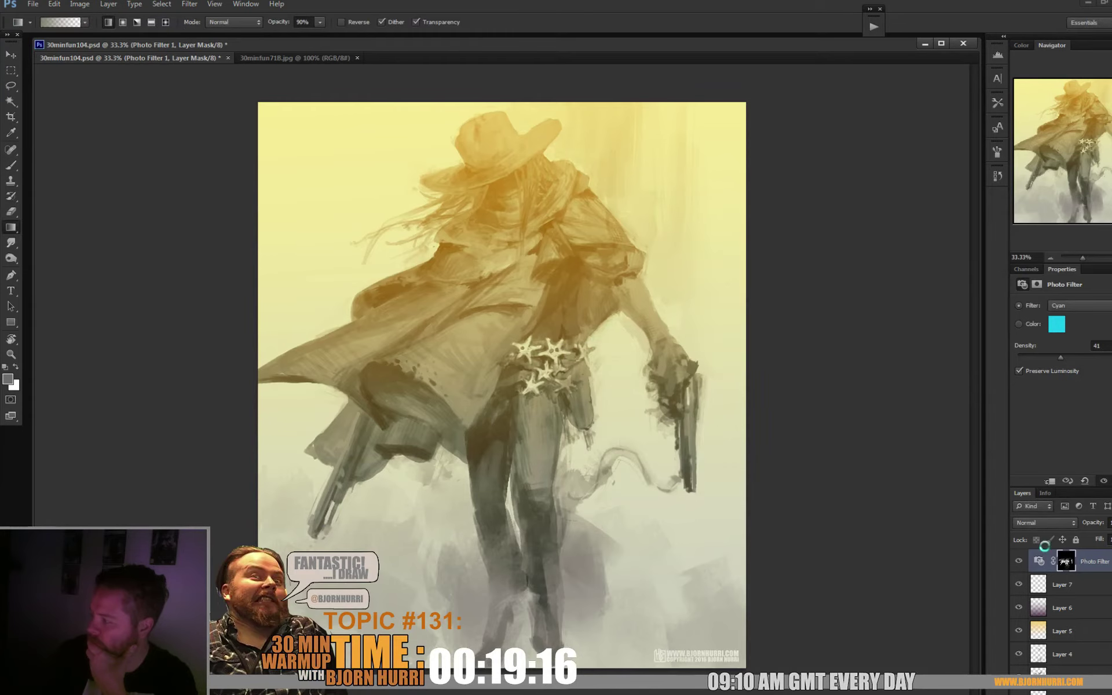
{"action": "left_click", "coordinate": [1020, 562]}
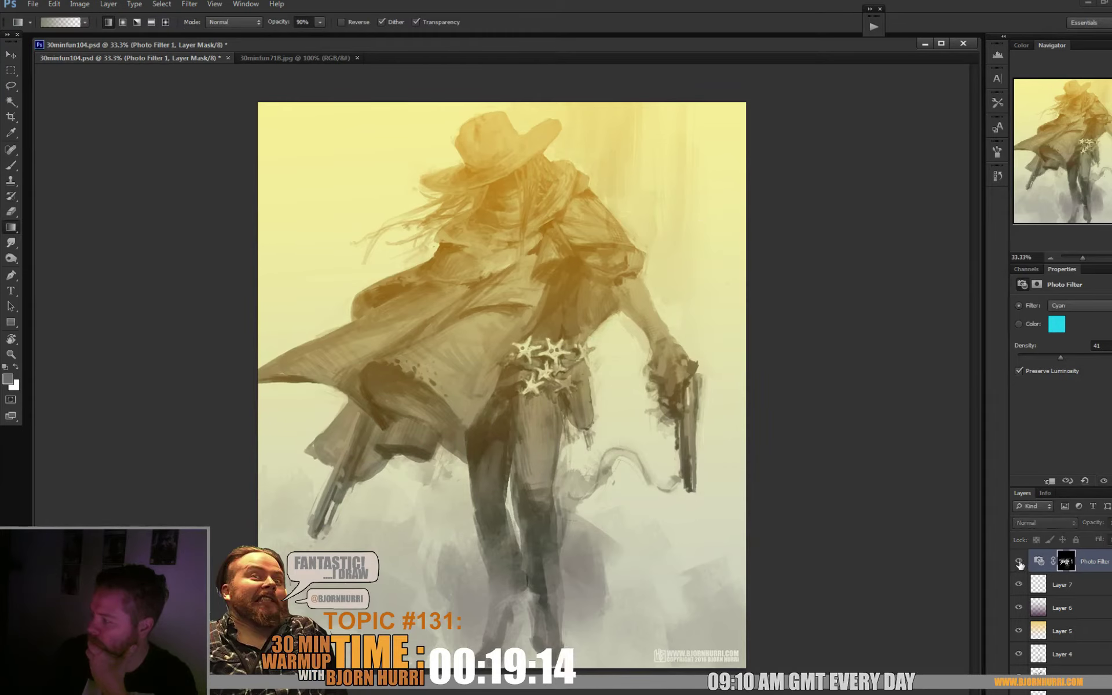
{"action": "left_click", "coordinate": [1019, 563]}
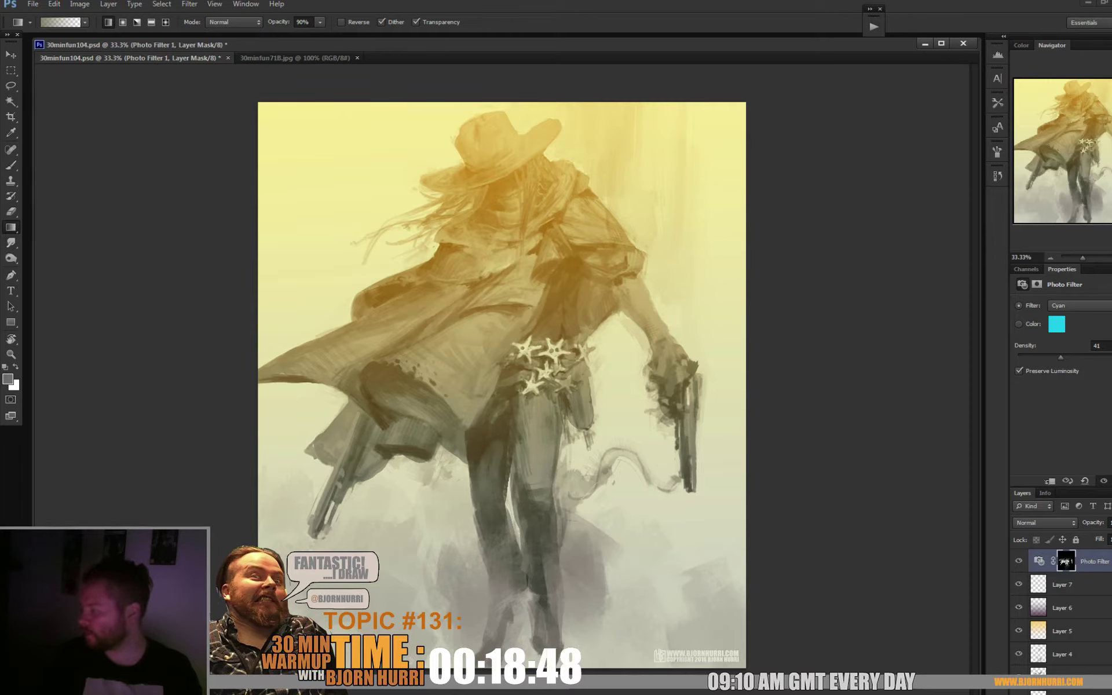
- Browse the adjustment layer options without adding one, then create new empty Layer 8
{"action": "left_click", "coordinate": [1022, 690]}
{"action": "left_click", "coordinate": [897, 547]}
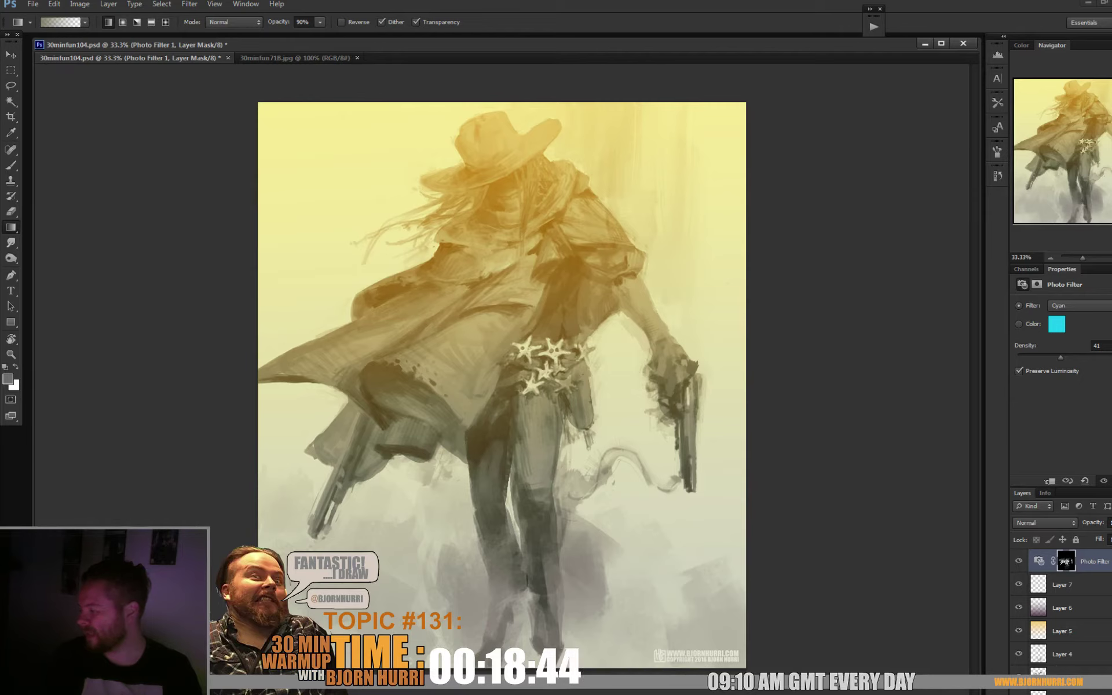
{"action": "key", "text": "ctrl+shift+alt+n"}
{"action": "left_click", "coordinate": [1044, 522]}
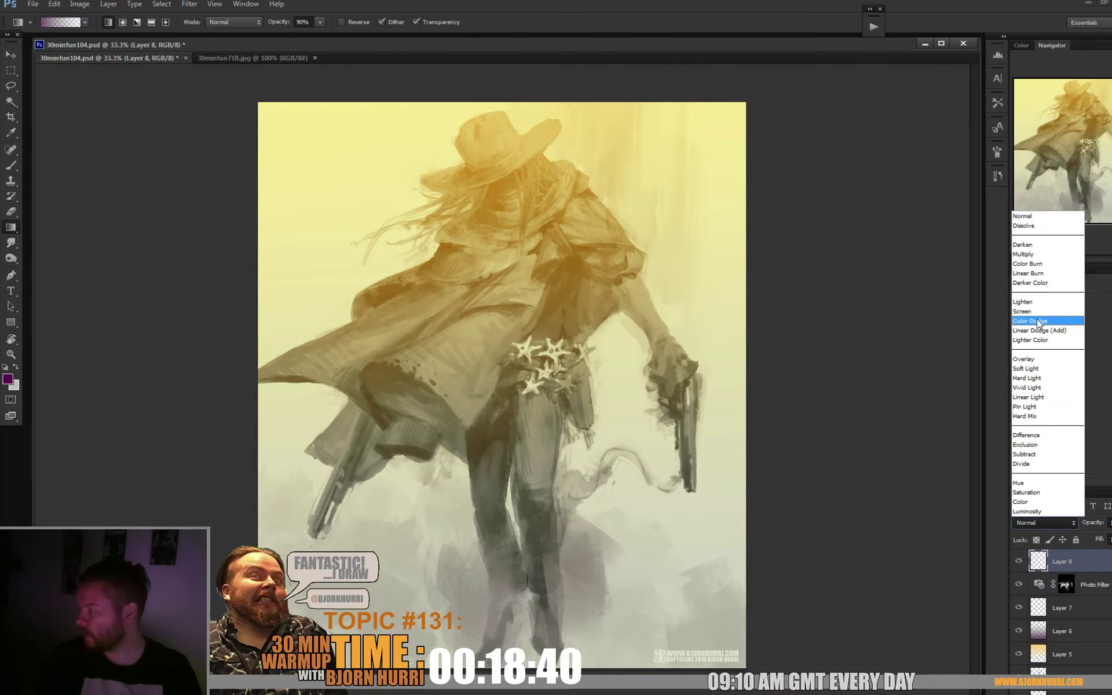
- Set Layer 8 to Color Dodge and choose a dark red-brown foreground colour
{"action": "left_click", "coordinate": [1038, 321]}
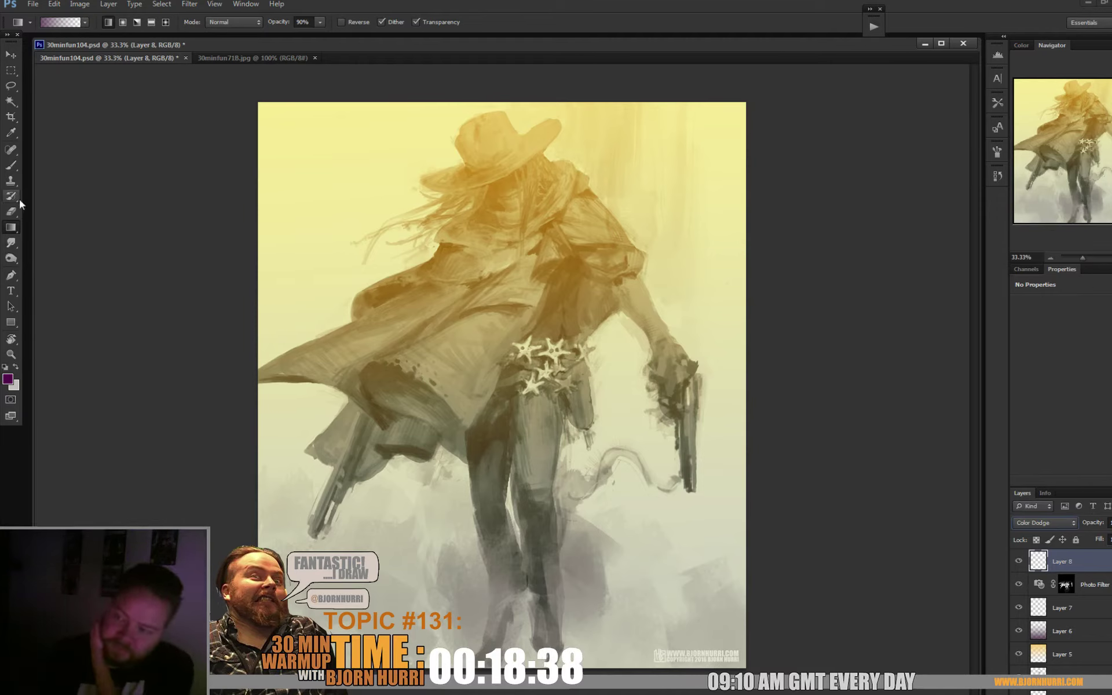
{"action": "left_click", "coordinate": [11, 132]}
{"action": "left_click", "coordinate": [7, 379]}
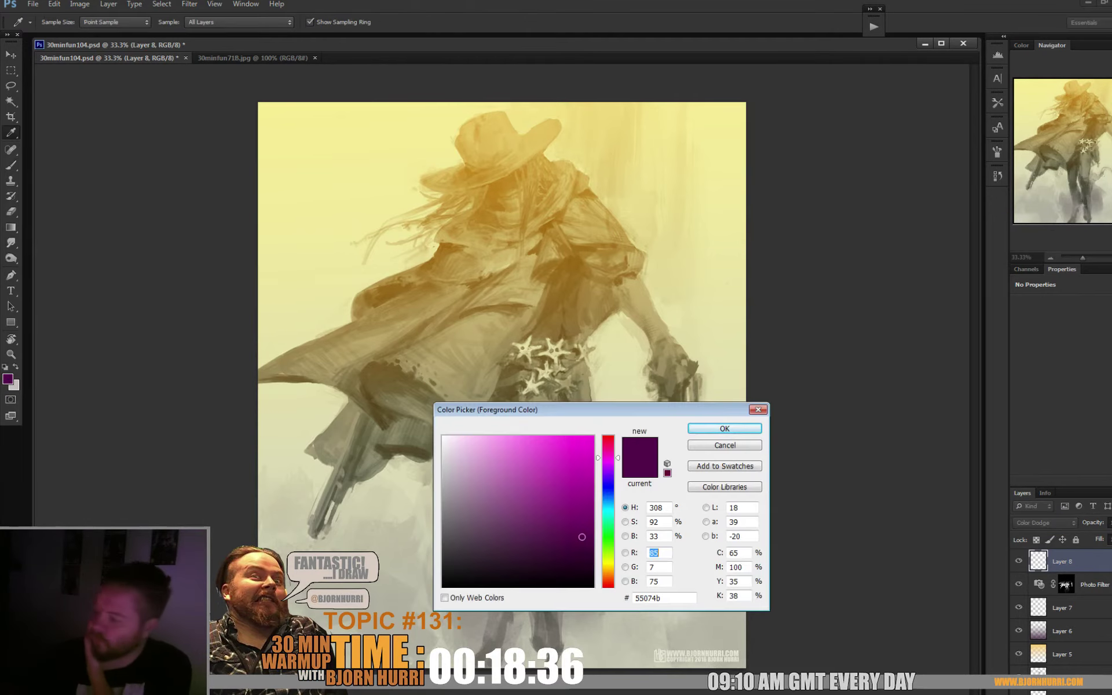
{"action": "left_click", "coordinate": [608, 579]}
{"action": "key", "text": "Return"}
- Switch to the Brush, check its size settings, and create new Layer 9
{"action": "key", "text": "b"}
{"action": "right_click", "coordinate": [565, 426]}
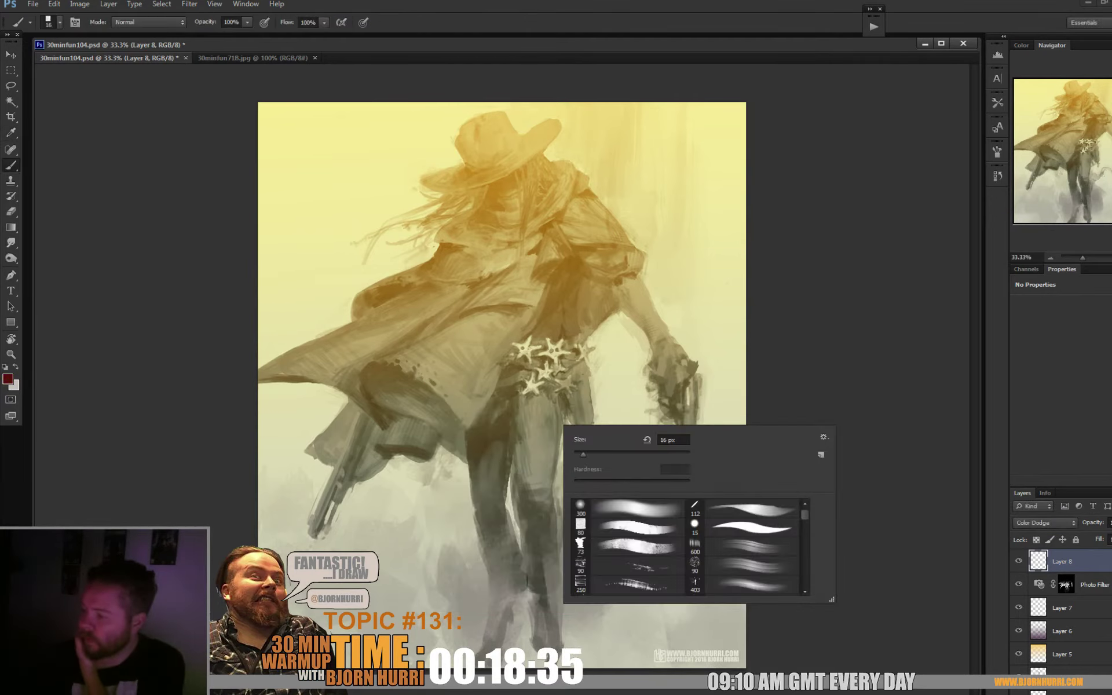
{"action": "key", "text": "Escape"}
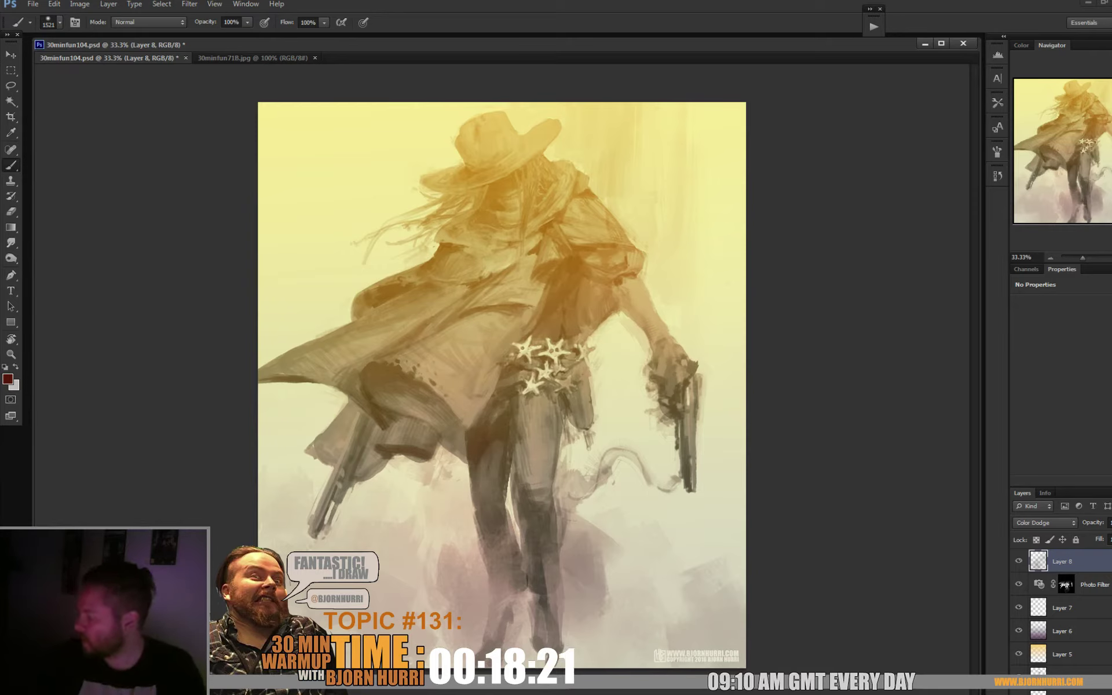
{"action": "key", "text": "ctrl+shift+alt+n"}
- Make Layer 9 an Overlay layer filled with burnt orange and lower its opacity
{"action": "left_click", "coordinate": [1044, 522]}
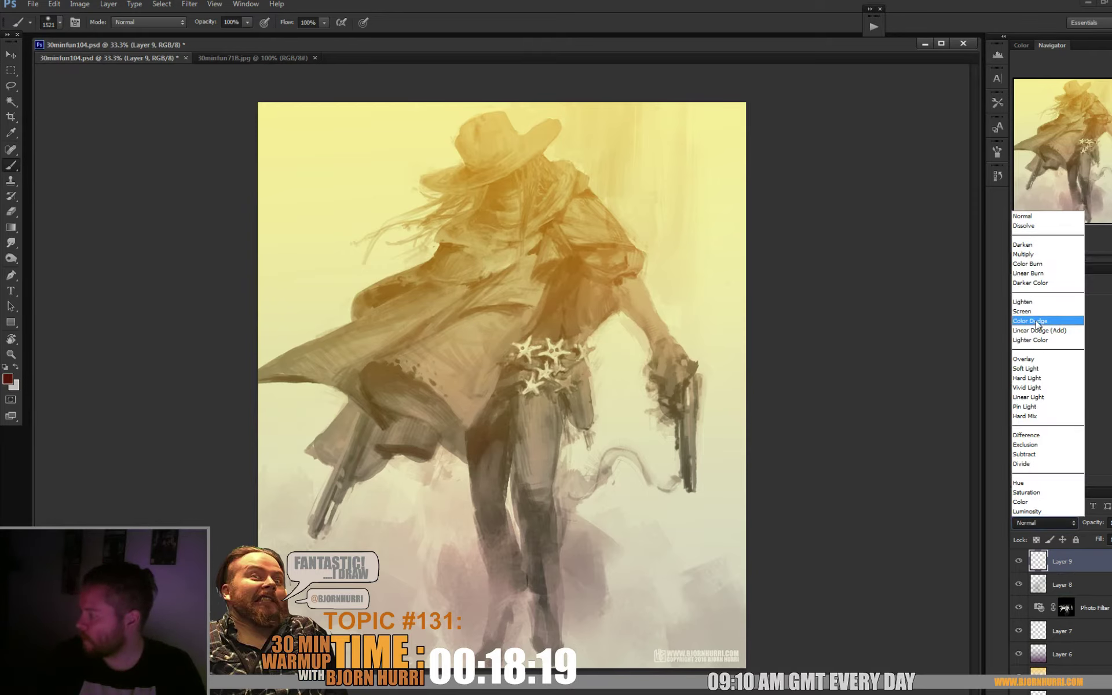
{"action": "left_click", "coordinate": [1039, 360]}
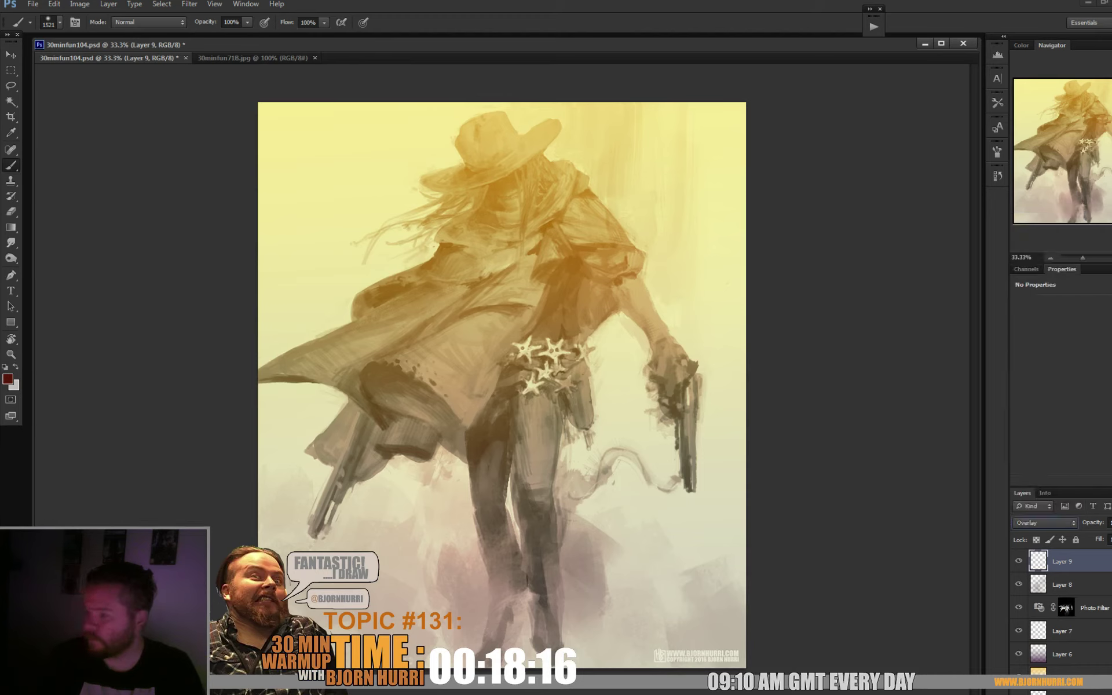
{"action": "left_click", "coordinate": [7, 378]}
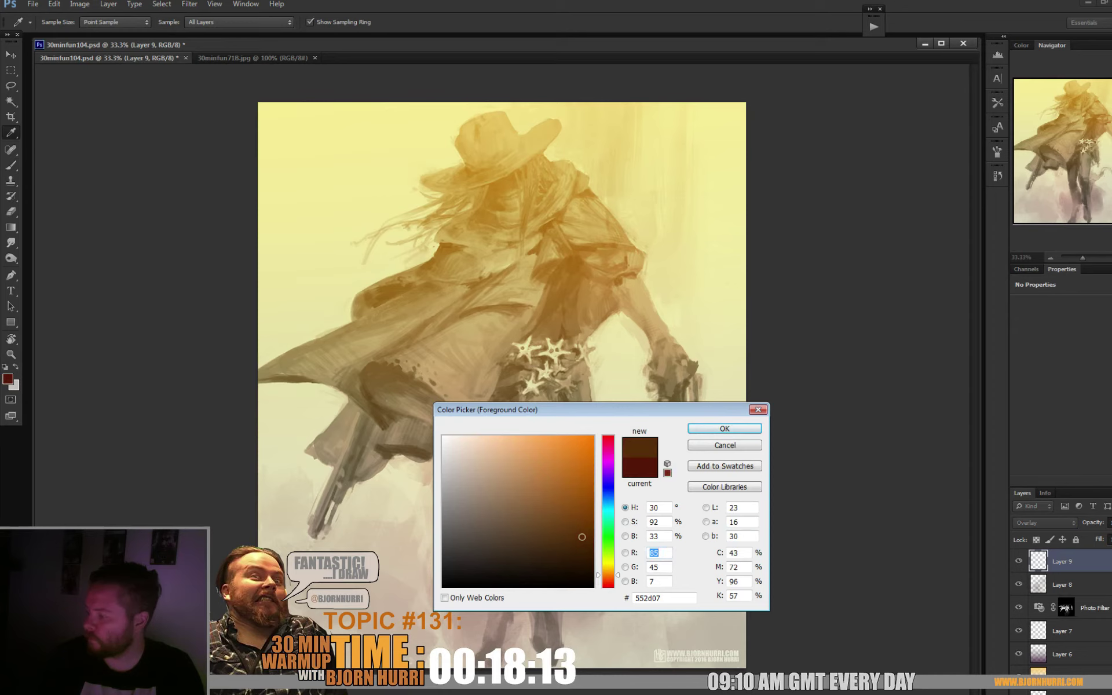
{"action": "key", "text": "Return"}
{"action": "key", "text": "x"}
{"action": "key", "text": "b"}
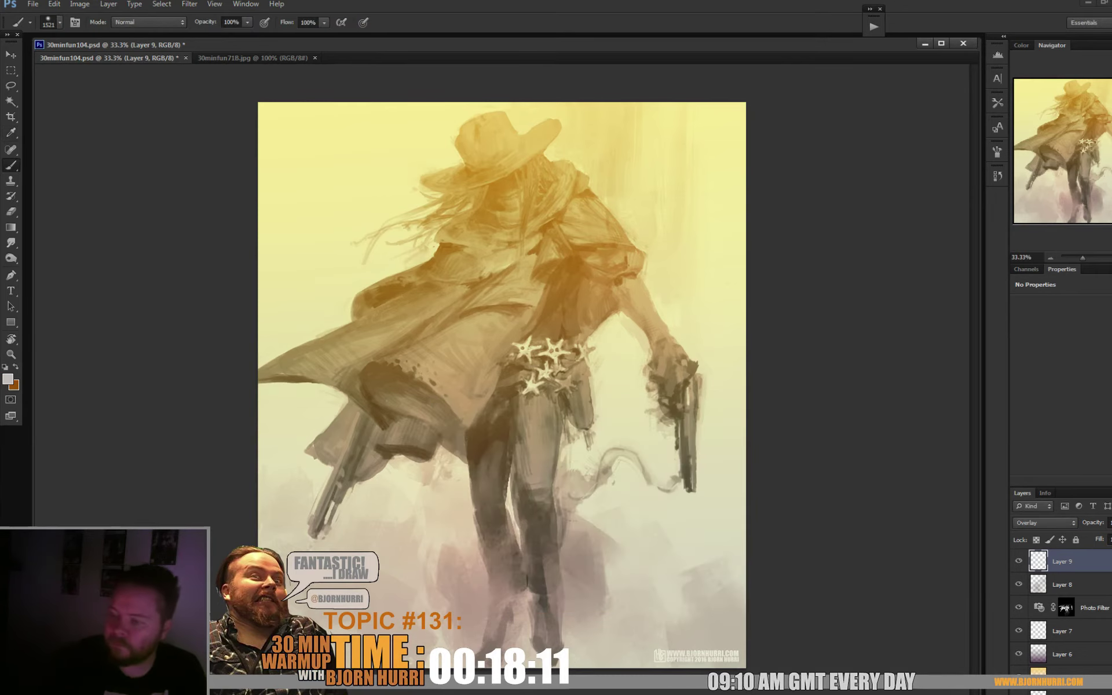
{"action": "key", "text": "ctrl+BackSpace"}
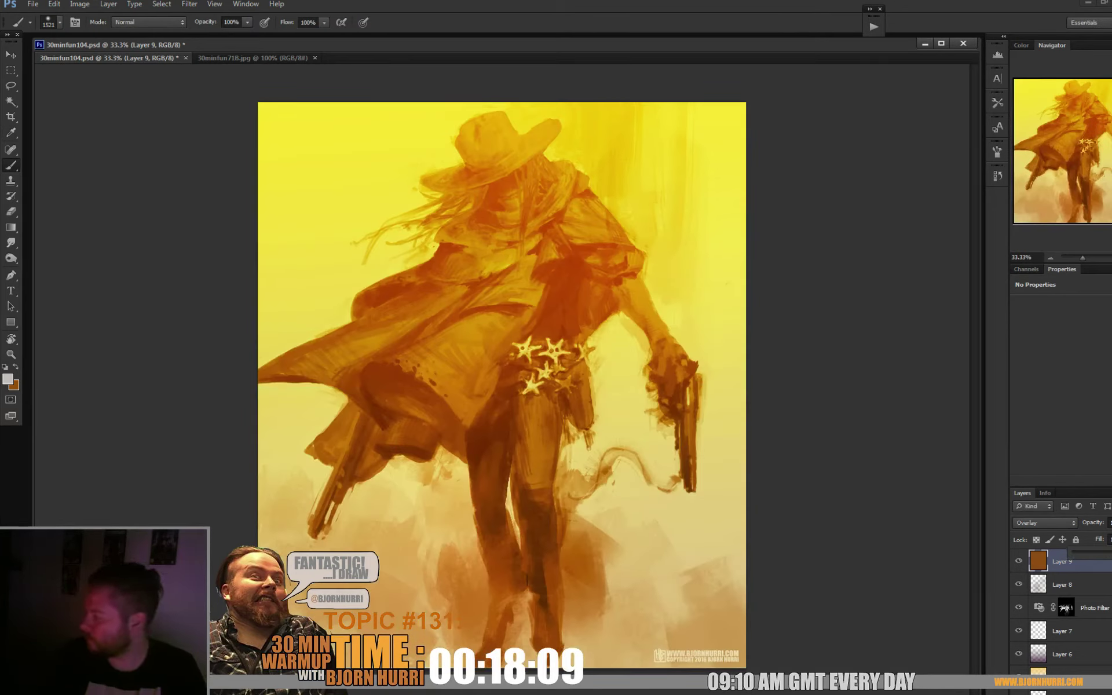
{"action": "left_click_drag", "start_coordinate": [1103, 552], "coordinate": [1088, 553]}
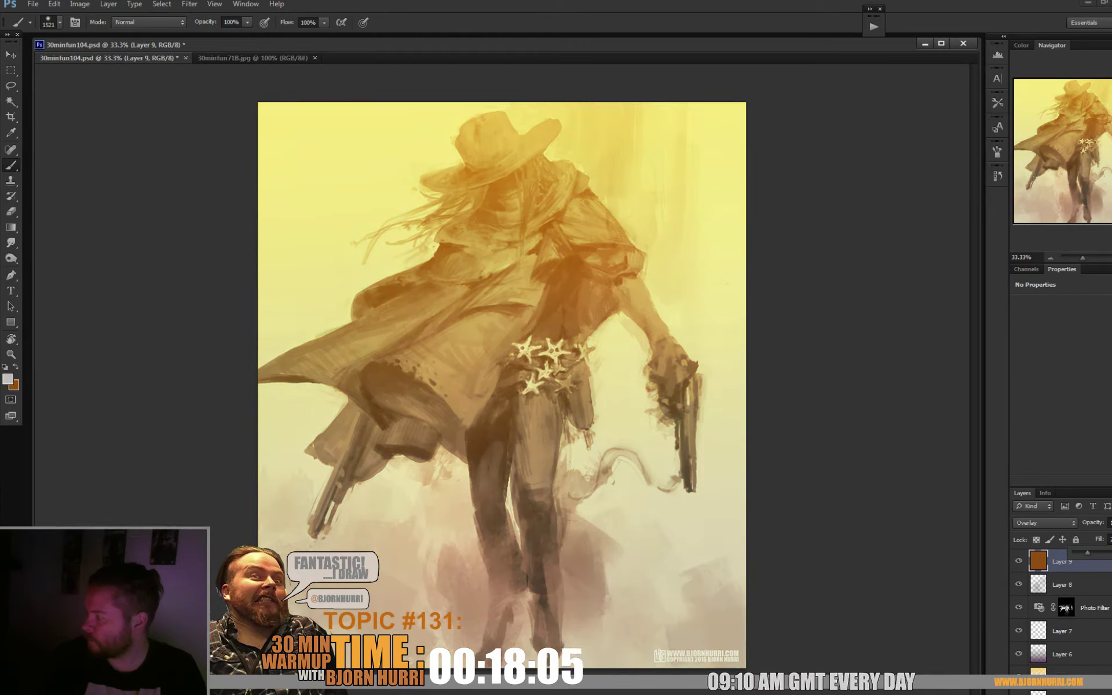
{"action": "left_click", "coordinate": [1109, 523]}
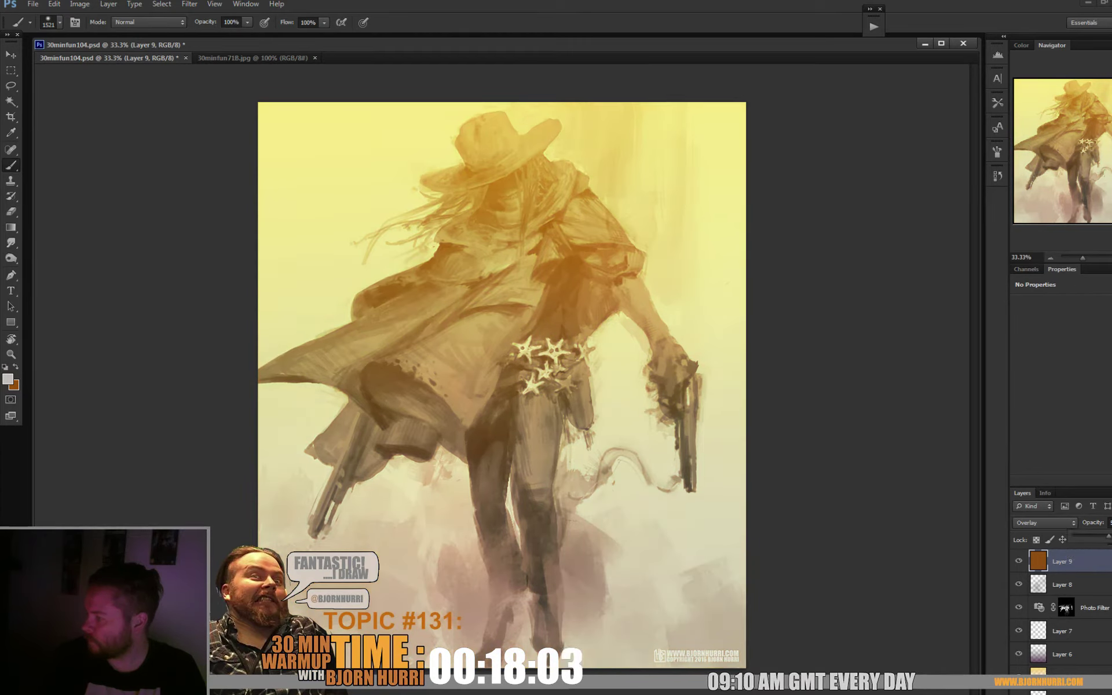
{"action": "left_click", "coordinate": [1060, 693]}
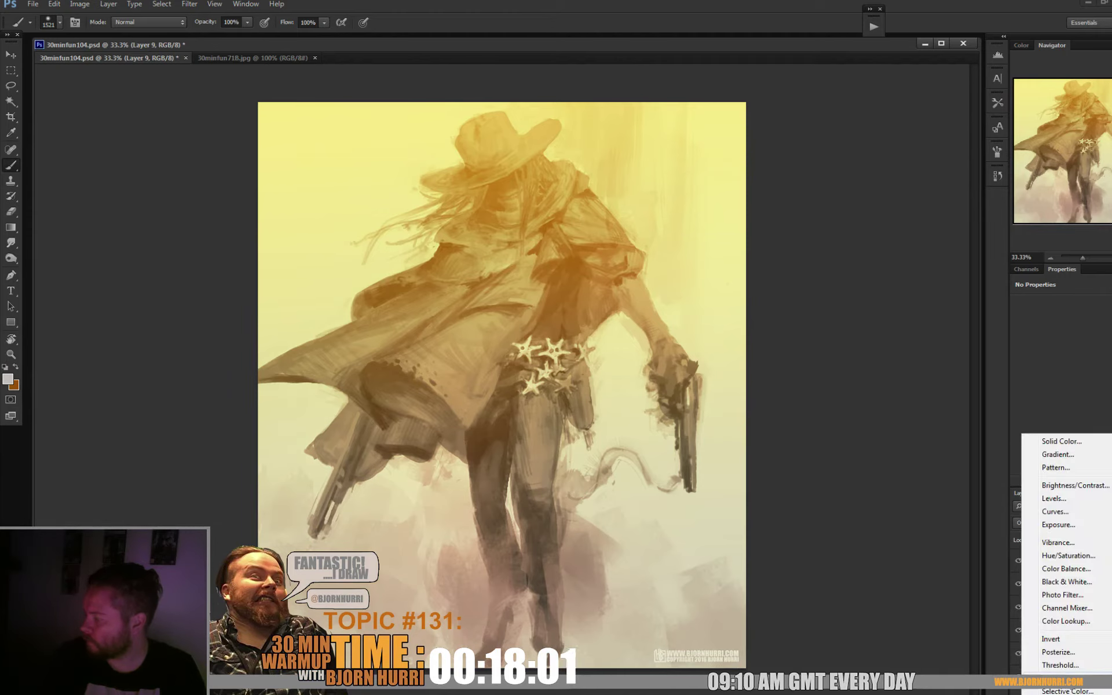
- Add a Color Lookup adjustment layer and scroll through its 3D LUT presets
{"action": "left_click", "coordinate": [1070, 620]}
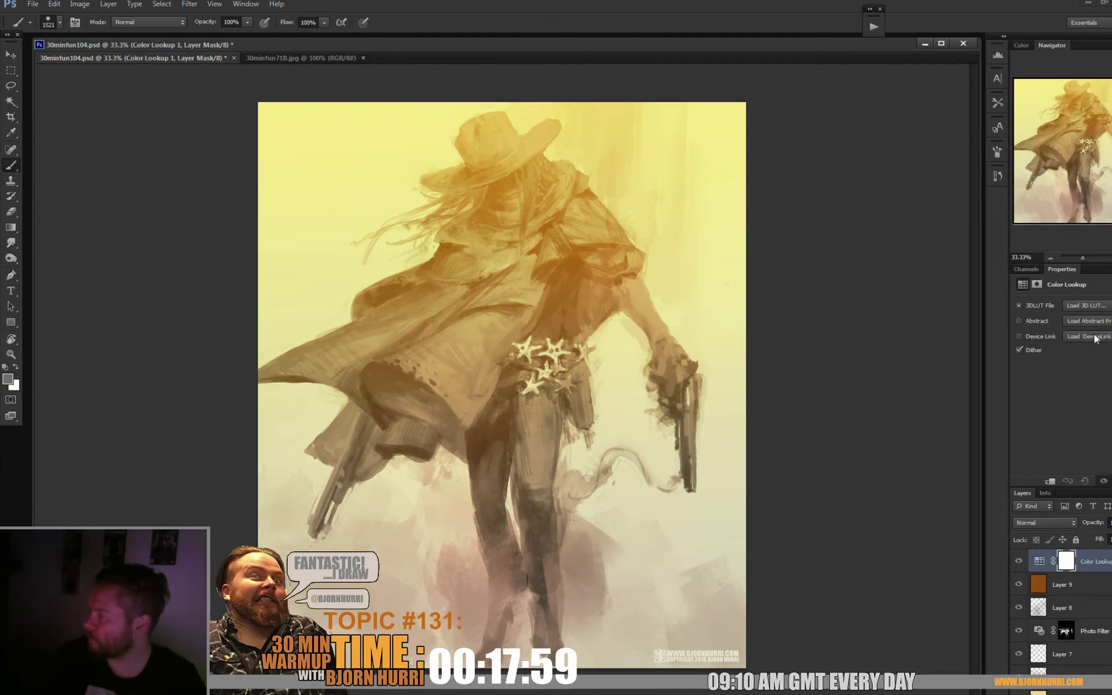
{"action": "left_click", "coordinate": [1094, 305]}
{"action": "scroll", "coordinate": [1094, 306], "scroll_direction": "down", "scroll_amount": 2}
{"action": "scroll", "coordinate": [1093, 306], "scroll_direction": "down", "scroll_amount": 1}
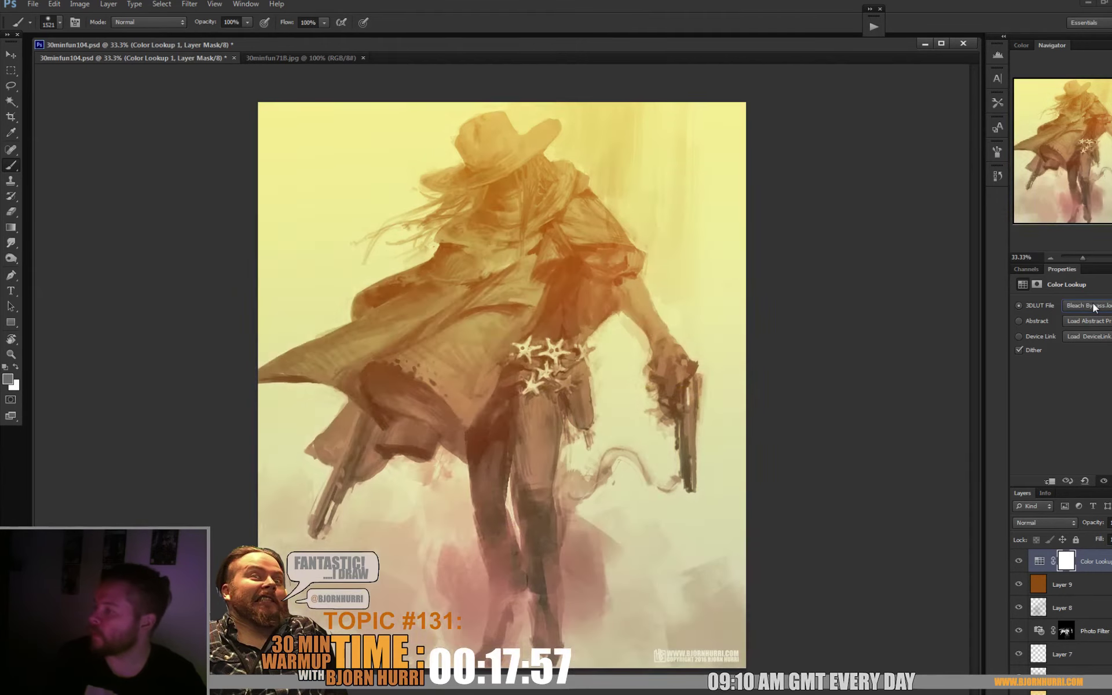
{"action": "scroll", "coordinate": [1094, 306], "scroll_direction": "down", "scroll_amount": 1}
{"action": "scroll", "coordinate": [1094, 306], "scroll_direction": "up", "scroll_amount": 1}
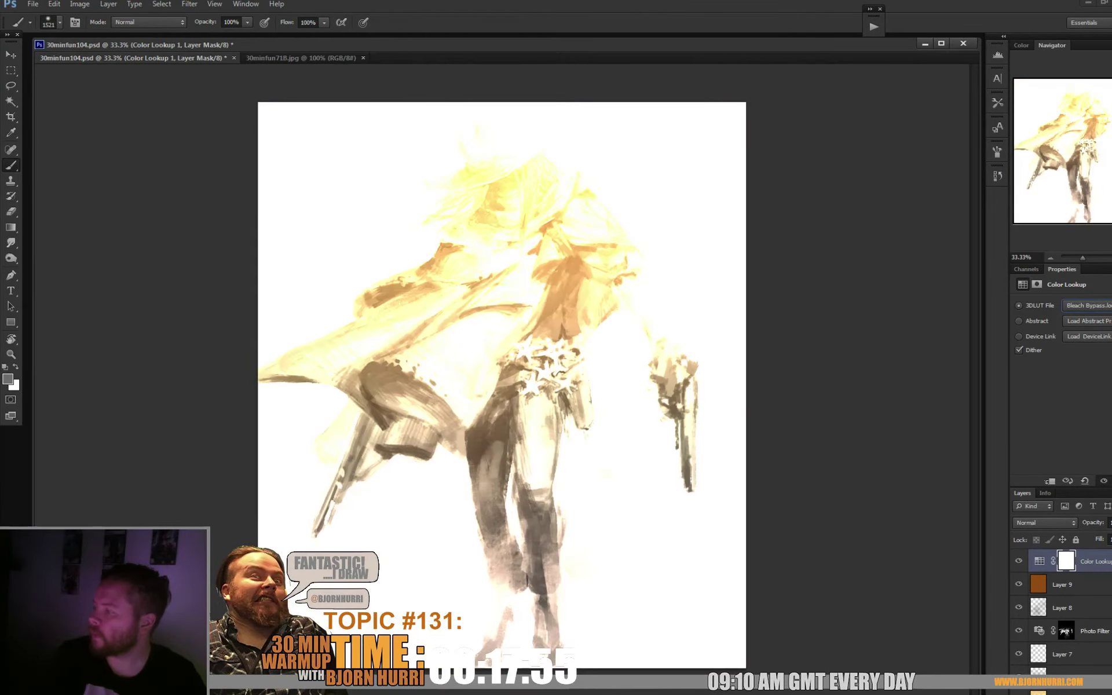
{"action": "scroll", "coordinate": [1094, 306], "scroll_direction": "down", "scroll_amount": 1}
{"action": "scroll", "coordinate": [1094, 305], "scroll_direction": "down", "scroll_amount": 1}
{"action": "scroll", "coordinate": [1094, 305], "scroll_direction": "down", "scroll_amount": 1}
{"action": "scroll", "coordinate": [1093, 305], "scroll_direction": "down", "scroll_amount": 1}
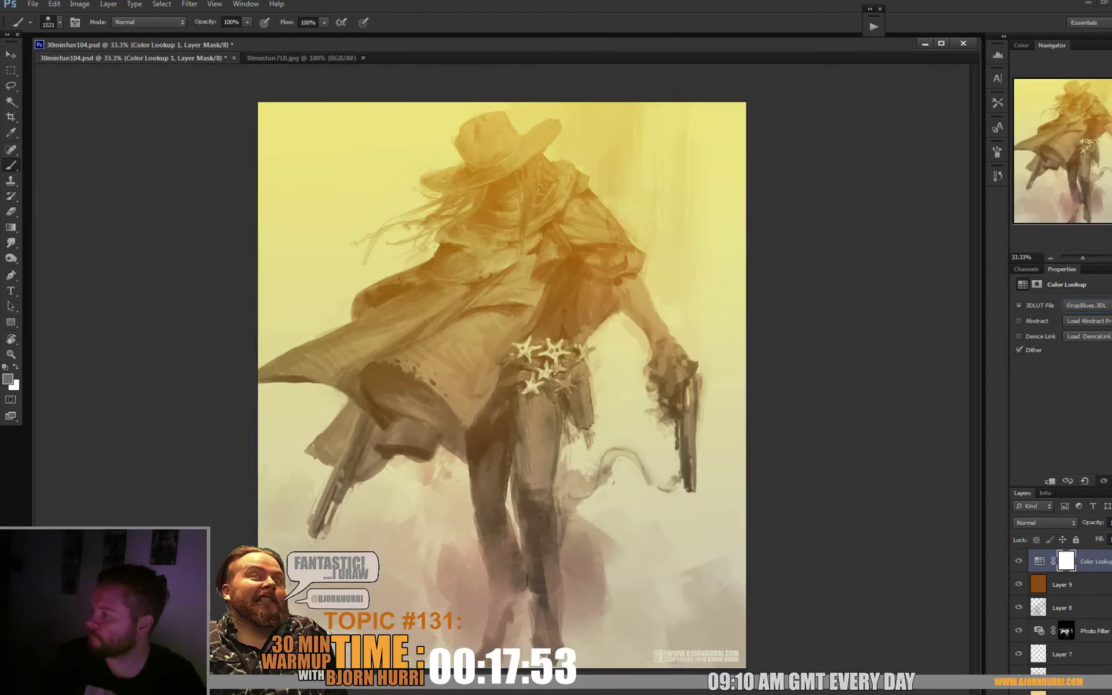
{"action": "scroll", "coordinate": [1093, 306], "scroll_direction": "down", "scroll_amount": 1}
{"action": "scroll", "coordinate": [1094, 306], "scroll_direction": "down", "scroll_amount": 1}
{"action": "scroll", "coordinate": [1094, 306], "scroll_direction": "down", "scroll_amount": 1}
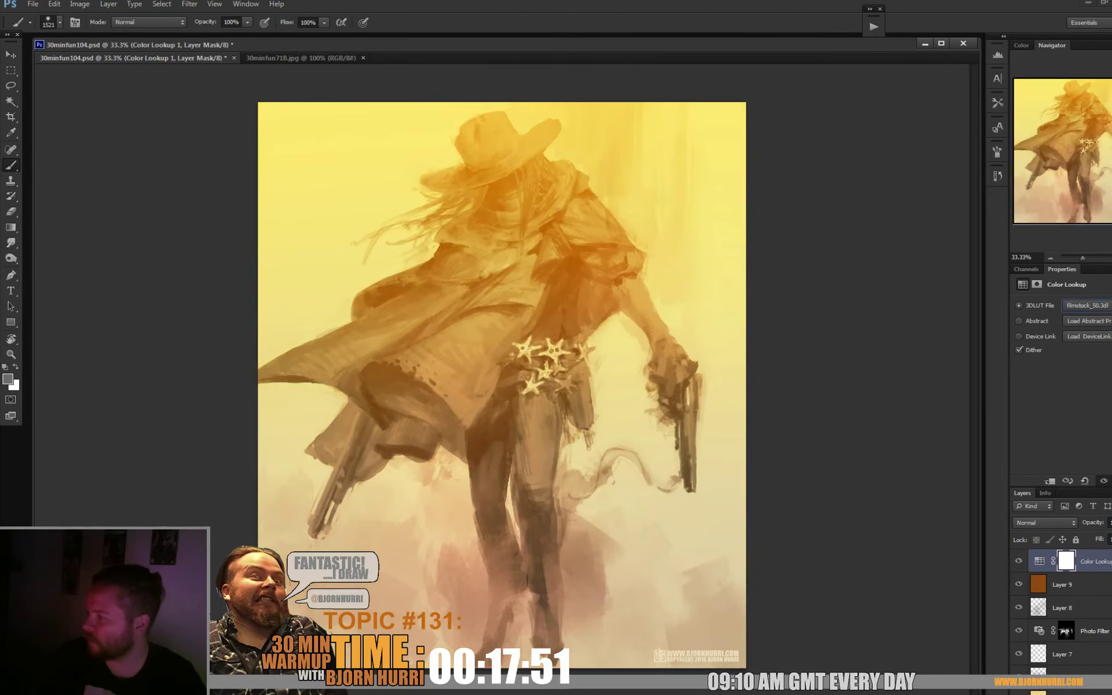
{"action": "scroll", "coordinate": [1094, 306], "scroll_direction": "down", "scroll_amount": 1}
{"action": "scroll", "coordinate": [1093, 306], "scroll_direction": "down", "scroll_amount": 7}
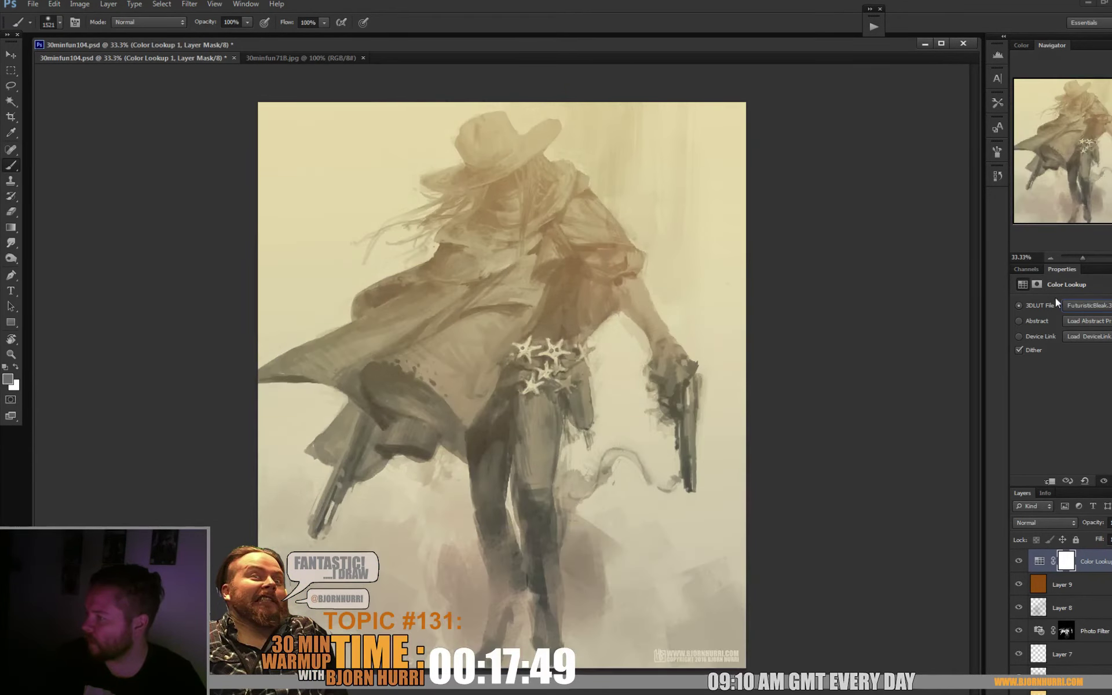
- Step through the lookup presets from NightFromDay to TensionGreen
{"action": "key", "text": "Down"}
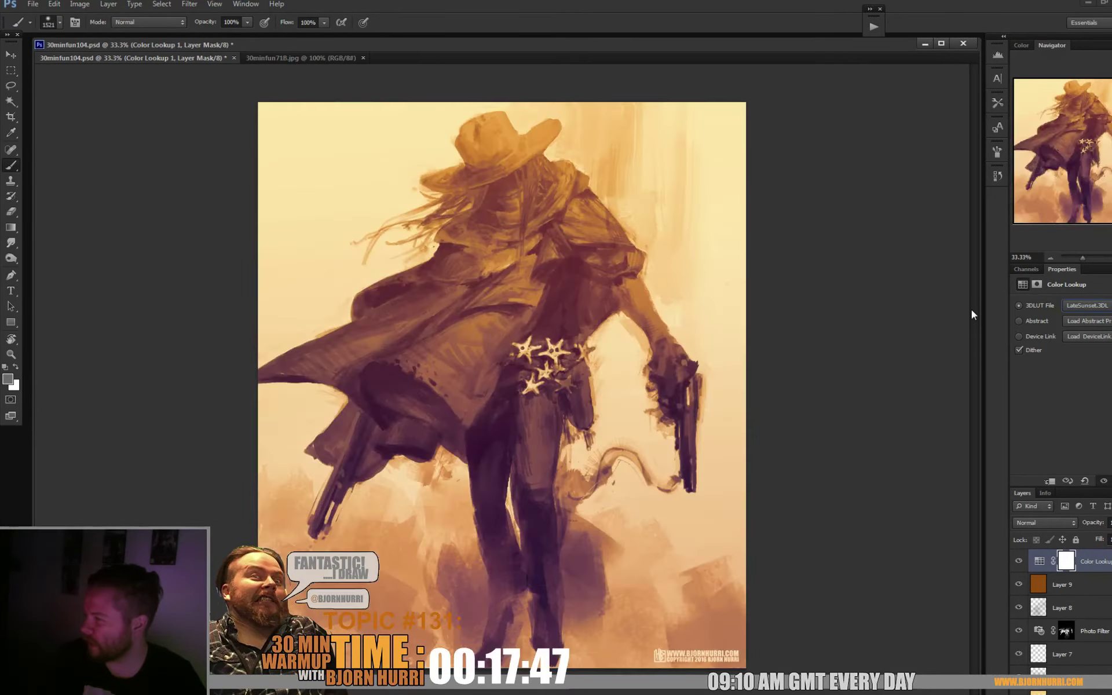
{"action": "key", "text": "Down"}
{"action": "key", "text": "Down"}
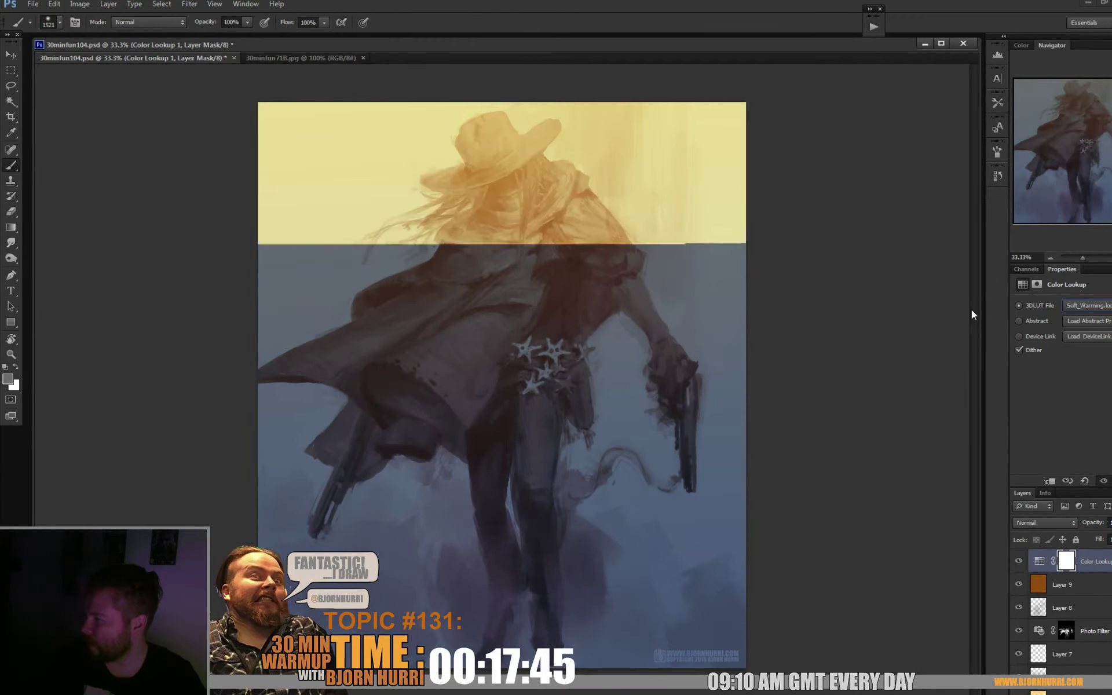
{"action": "key", "text": "Down"}
{"action": "key", "text": "Down"}
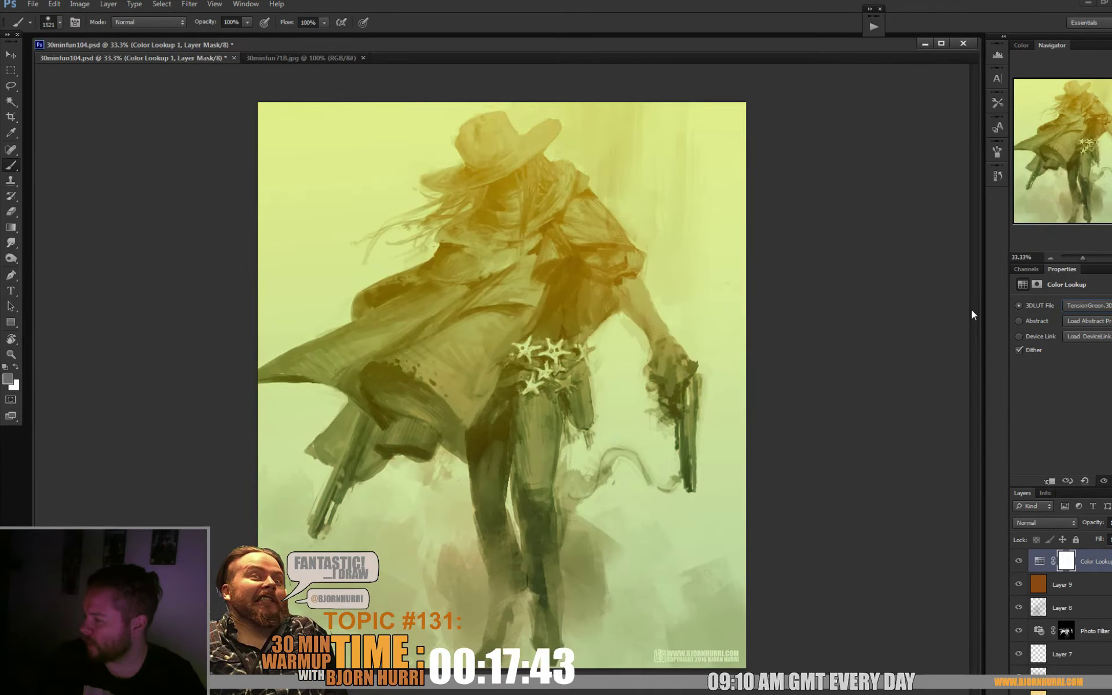
{"action": "key", "text": "Down"}
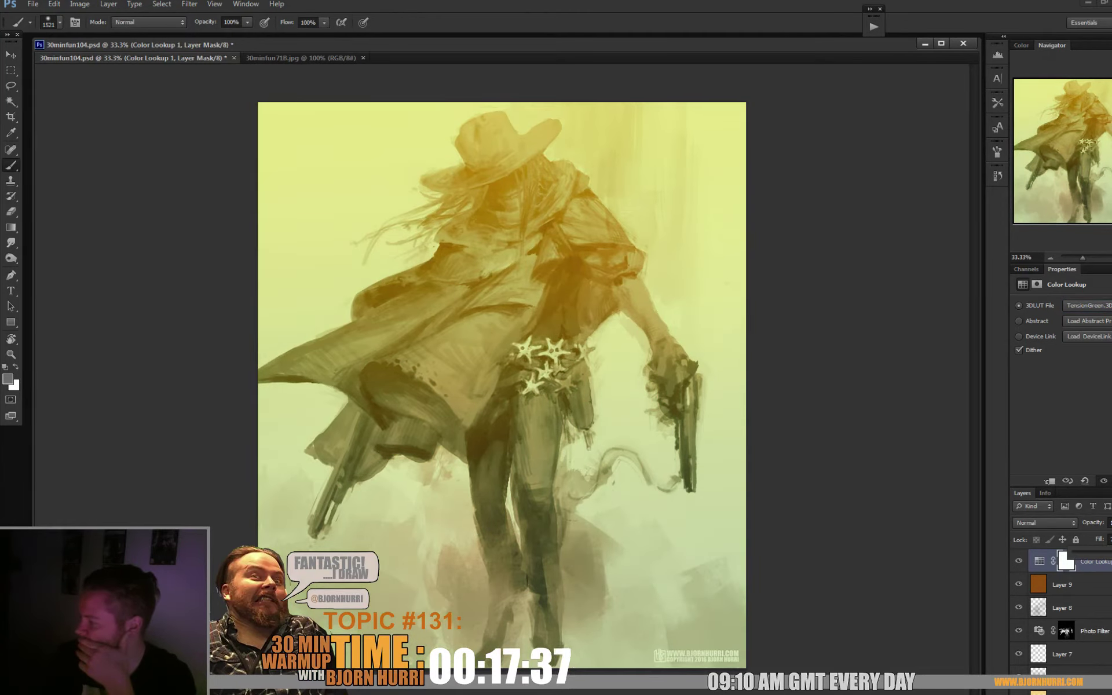
- Toggle the Color Lookup grade to compare, then set black and white colours for masking
{"action": "left_click", "coordinate": [1018, 561]}
{"action": "left_click", "coordinate": [1018, 561]}
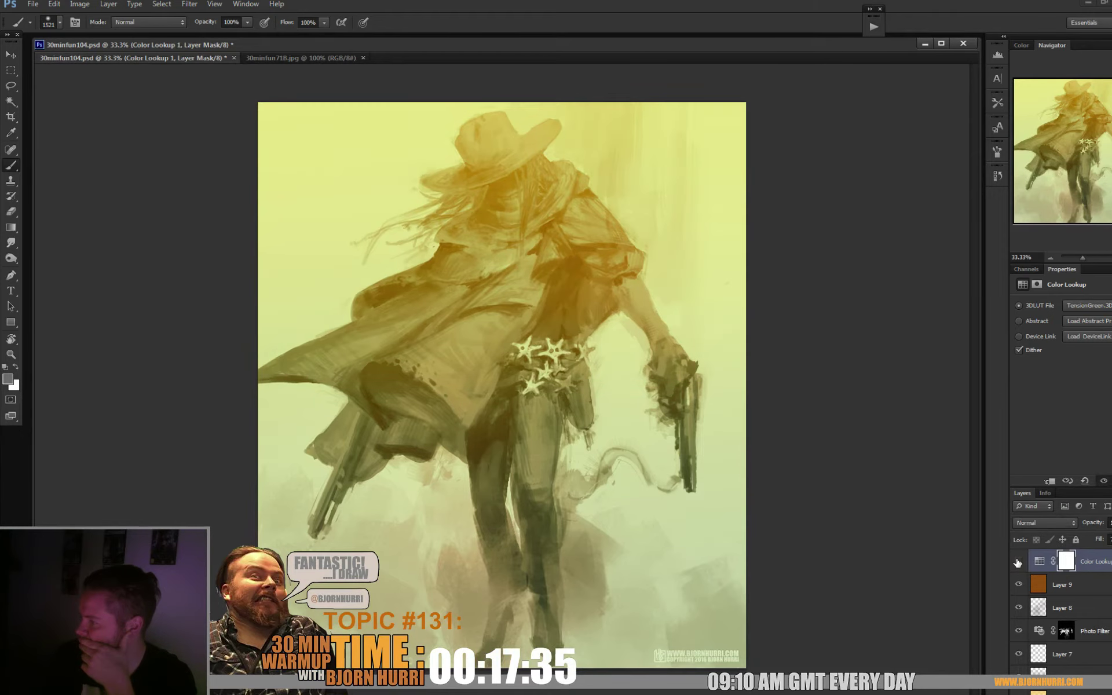
{"action": "left_click", "coordinate": [1019, 561]}
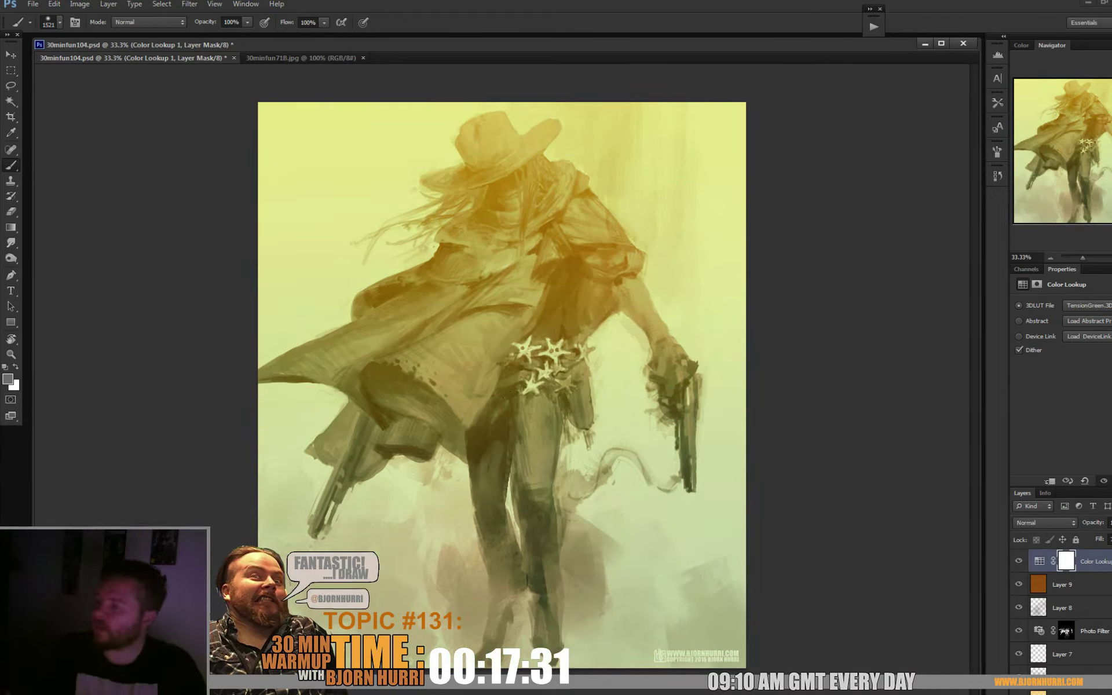
{"action": "key", "text": "d"}
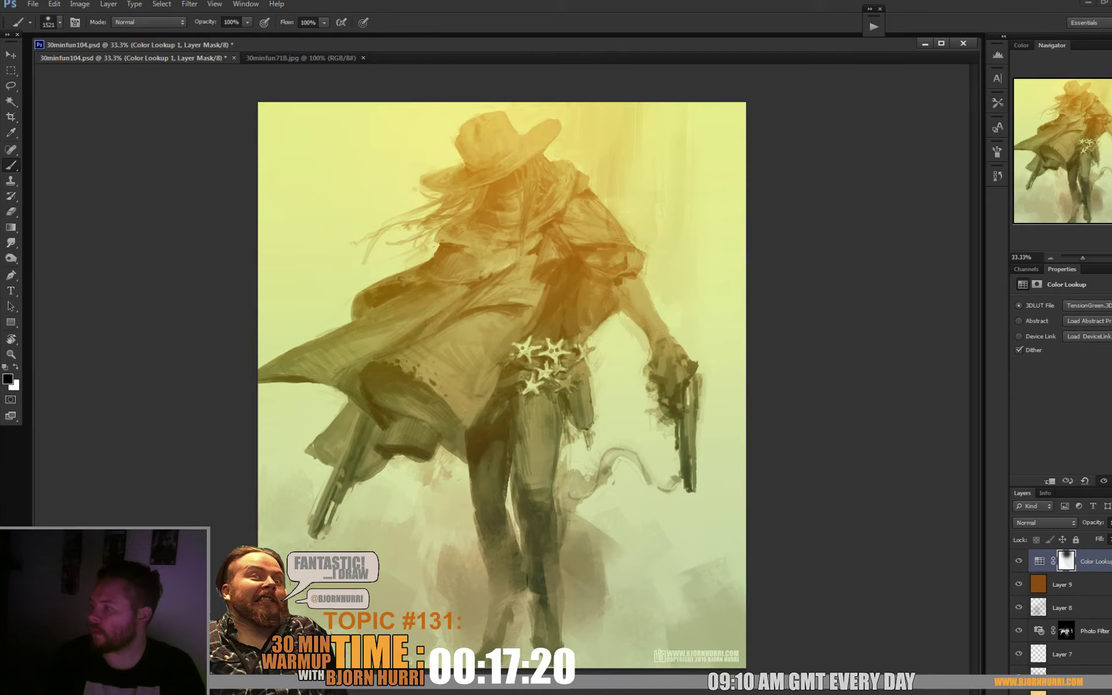
{"action": "key", "text": "x"}
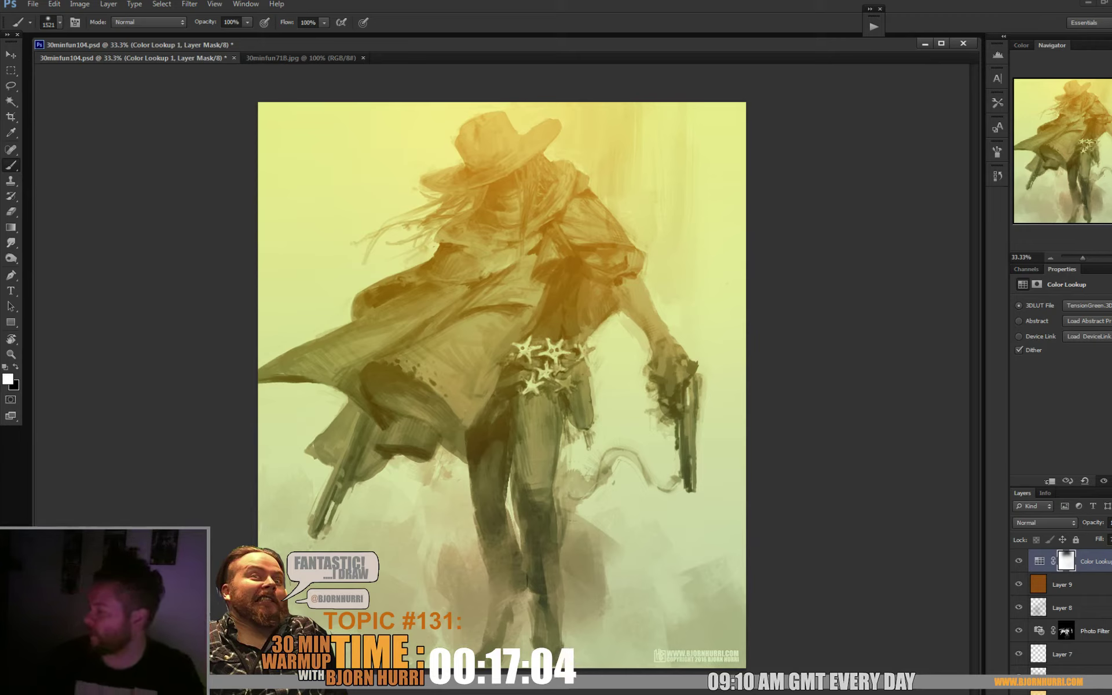
- Add a new Color Dodge layer and sample a warm orange from the painting
{"action": "key", "text": "ctrl+shift+alt+n"}
{"action": "left_click", "coordinate": [1044, 522]}
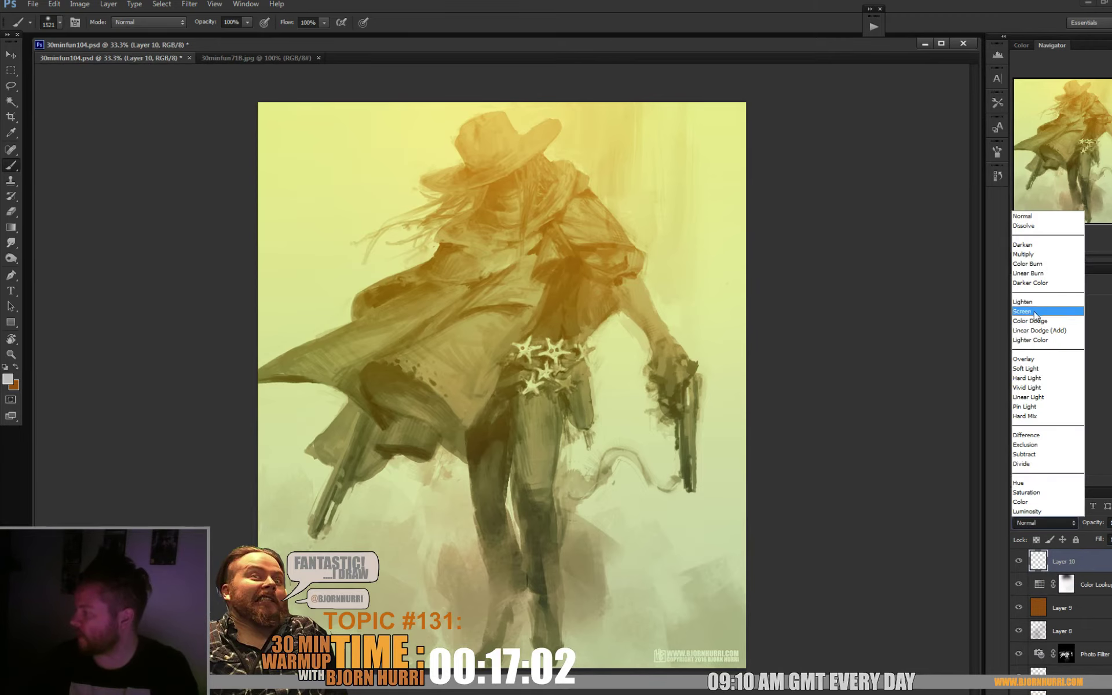
{"action": "left_click", "coordinate": [1040, 313]}
{"action": "left_click", "coordinate": [558, 238], "text": "alt"}
- Resize the brush to 16 px and paint a bright highlight along the gun barrel
{"action": "right_click", "coordinate": [631, 325]}
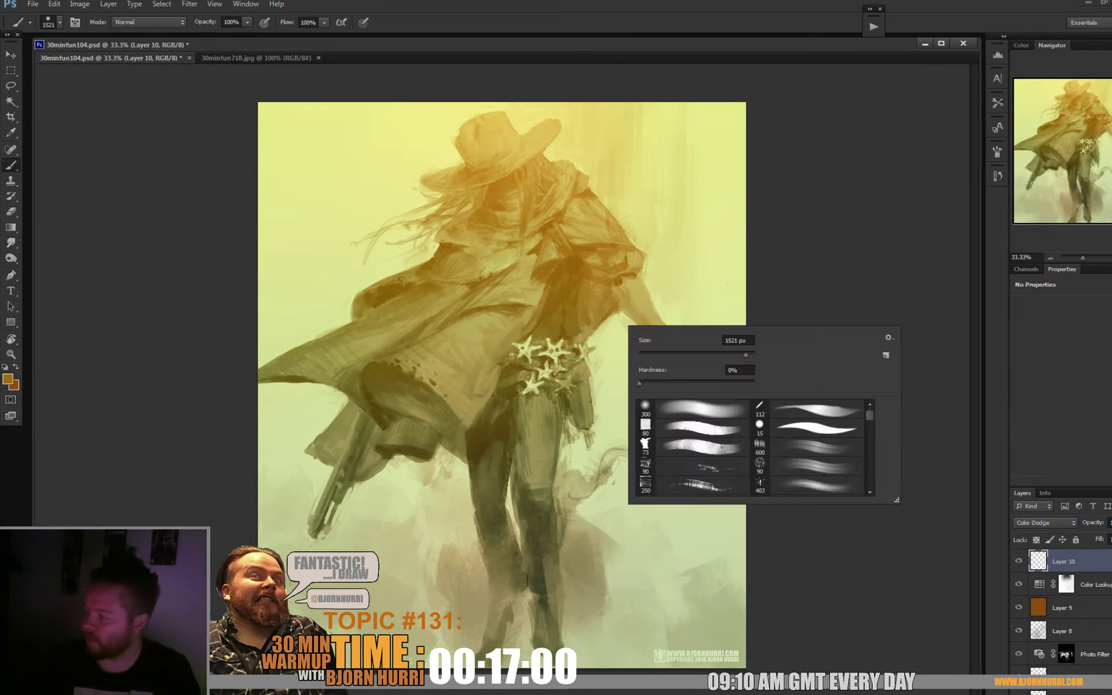
{"action": "type", "text": "63"}
{"action": "key", "text": "Return"}
{"action": "right_click", "coordinate": [581, 334]}
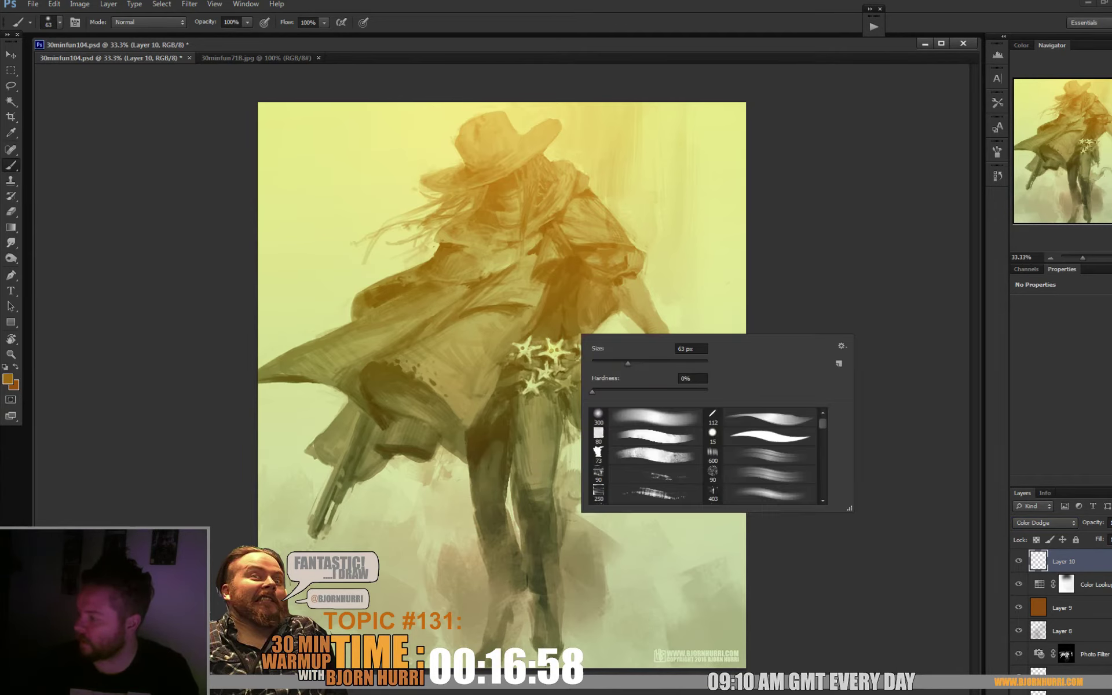
{"action": "type", "text": "16"}
{"action": "key", "text": "Return"}
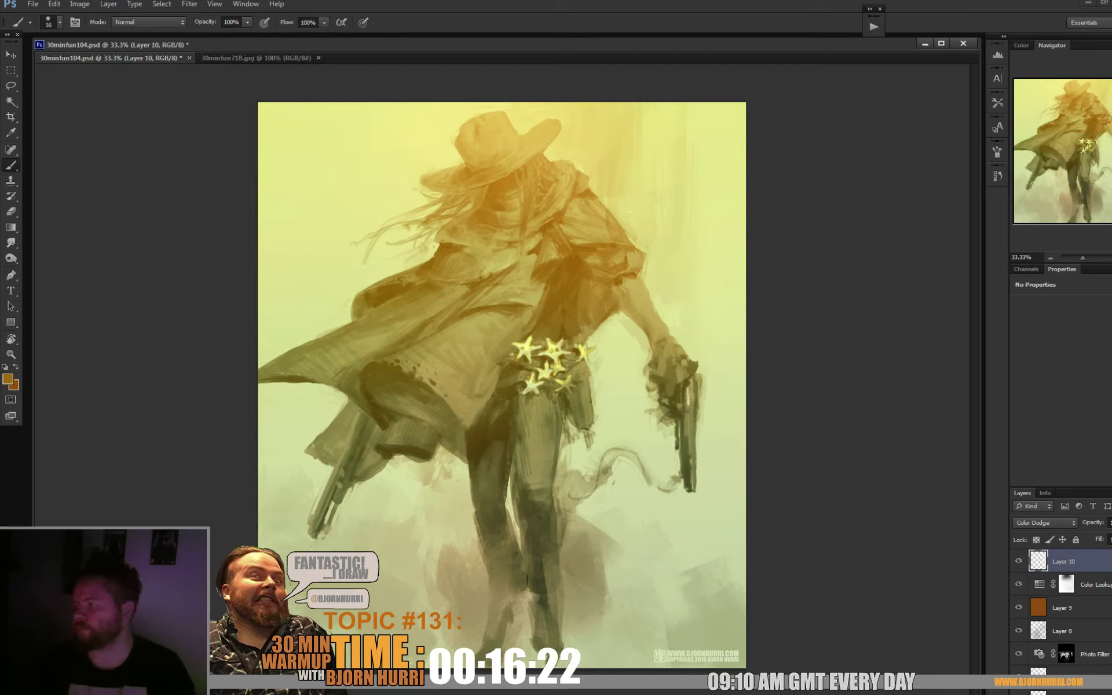
{"action": "left_click_drag", "start_coordinate": [688, 388], "coordinate": [690, 423]}
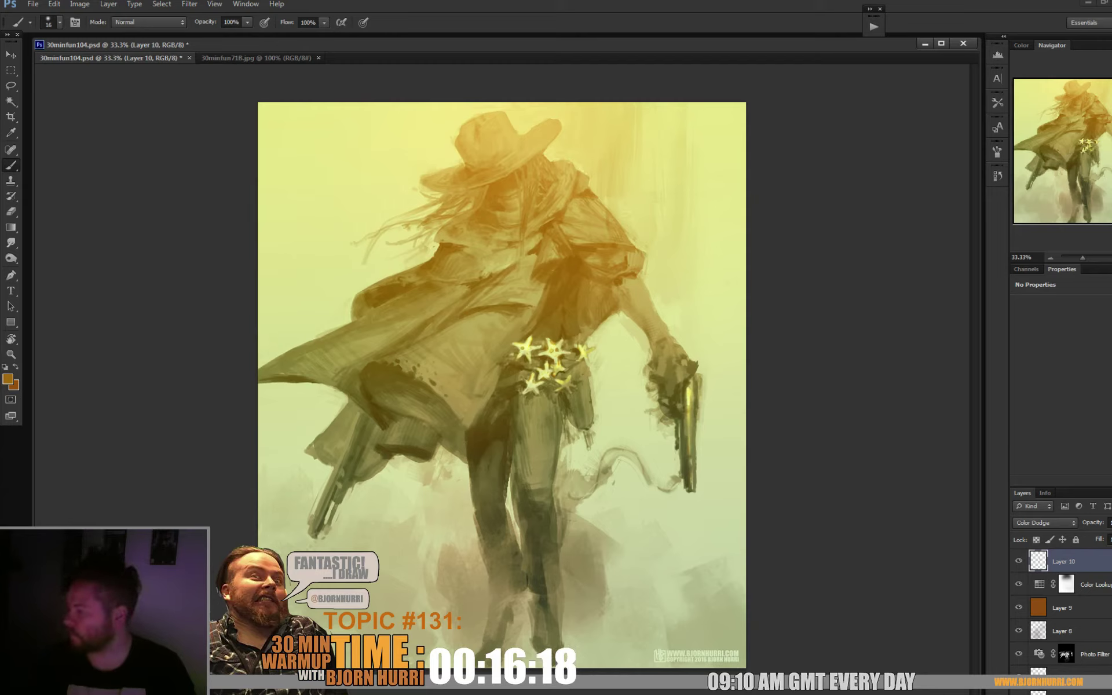
- Set the brush to 98 px and create new Layer 11
{"action": "right_click", "coordinate": [582, 330]}
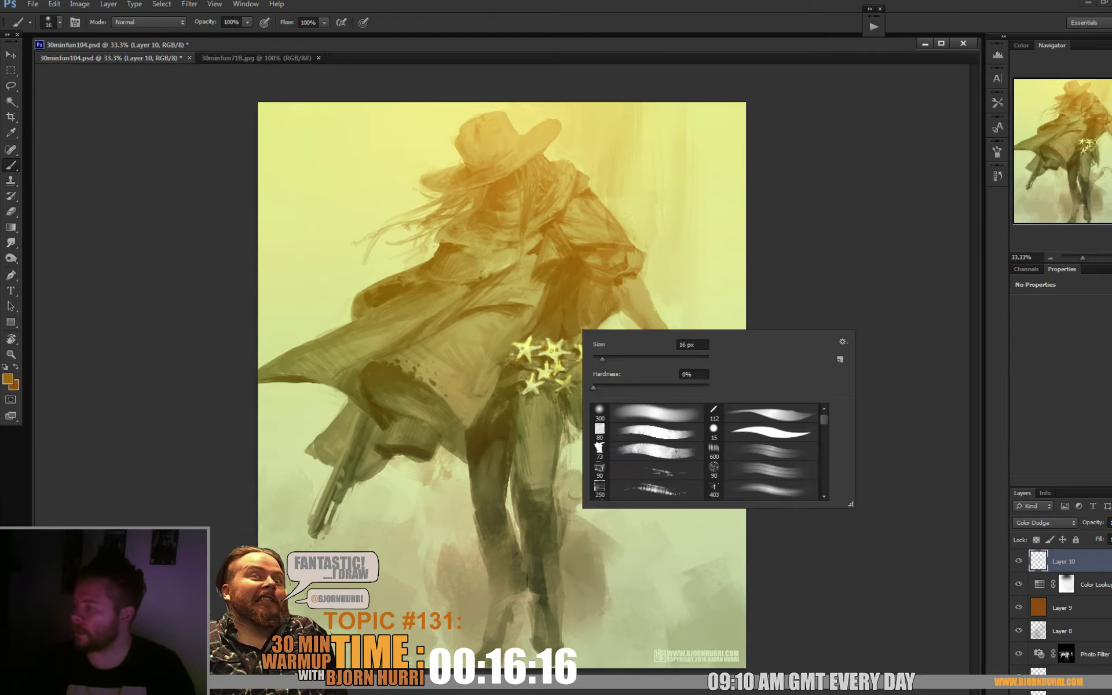
{"action": "left_click", "coordinate": [648, 432]}
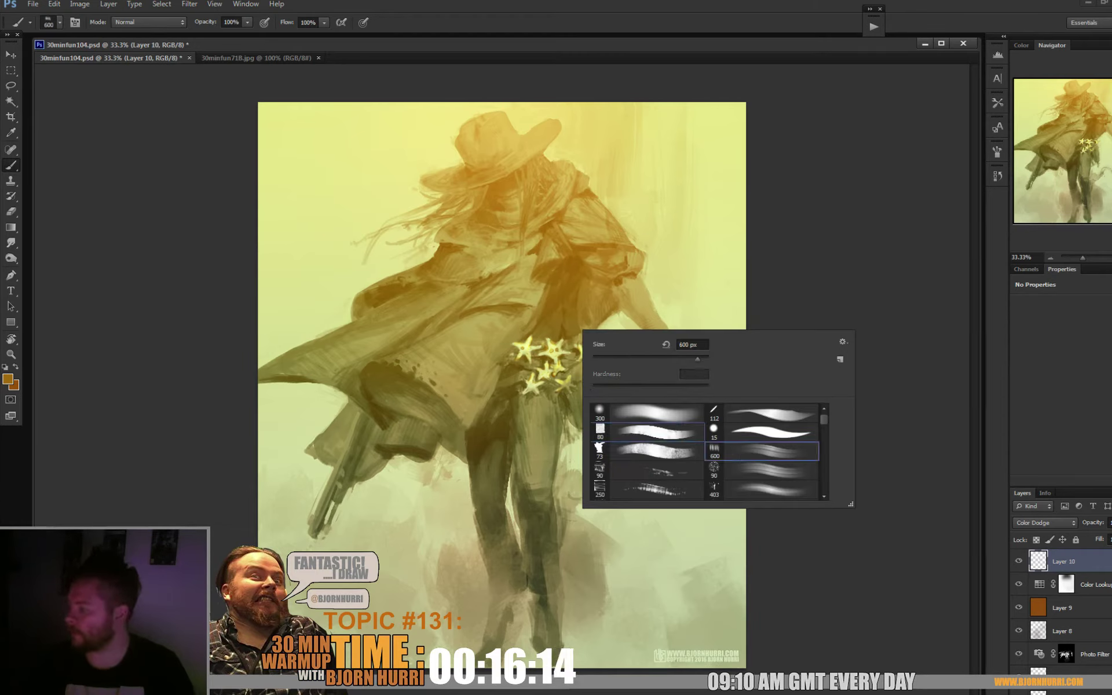
{"action": "type", "text": "98"}
{"action": "key", "text": "Return"}
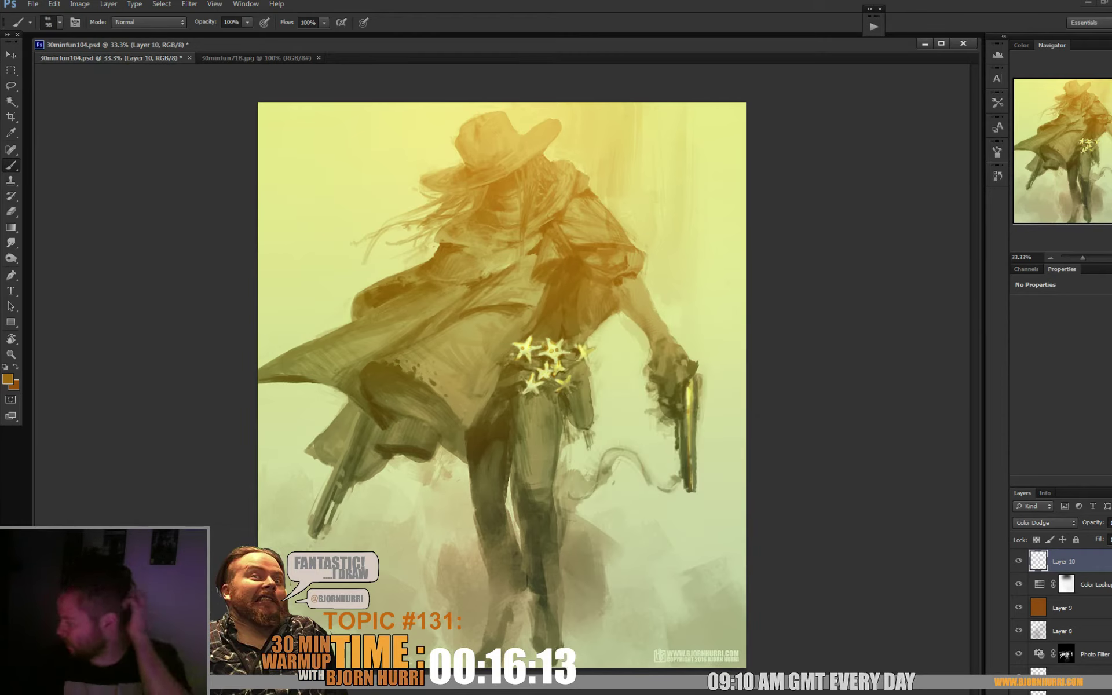
{"action": "key", "text": "ctrl+shift+alt+n"}
{"action": "left_click", "coordinate": [1043, 523]}
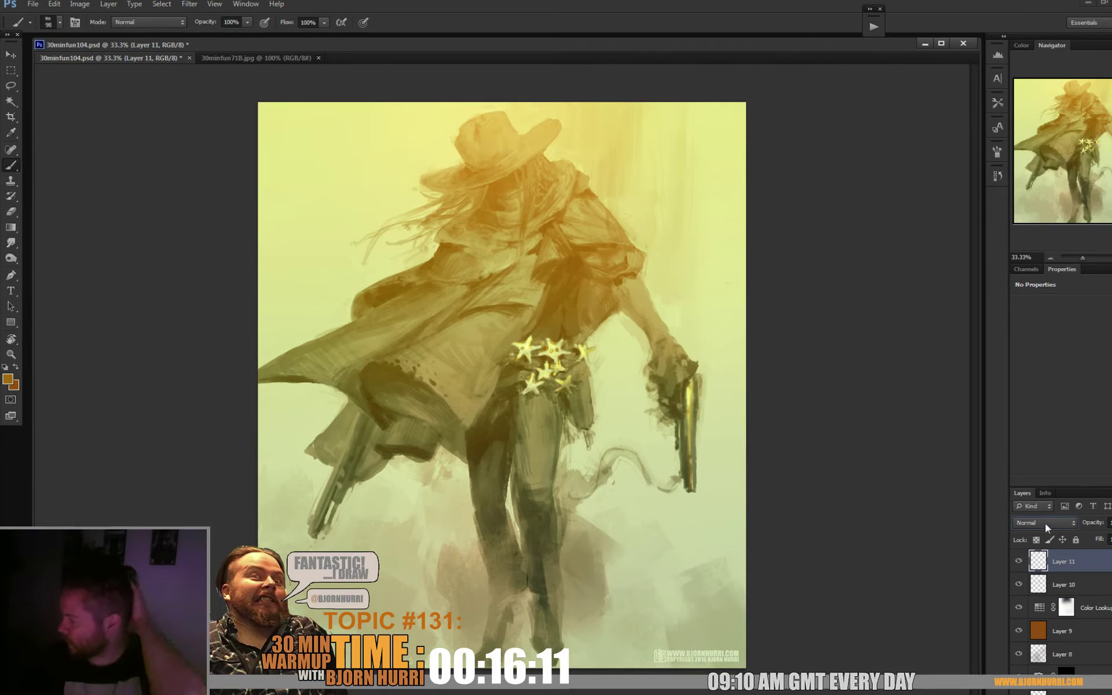
- Set Layer 11 to Color blending and pick a brighter orange-red foreground colour
{"action": "left_click", "coordinate": [1045, 523]}
{"action": "left_click", "coordinate": [1021, 502]}
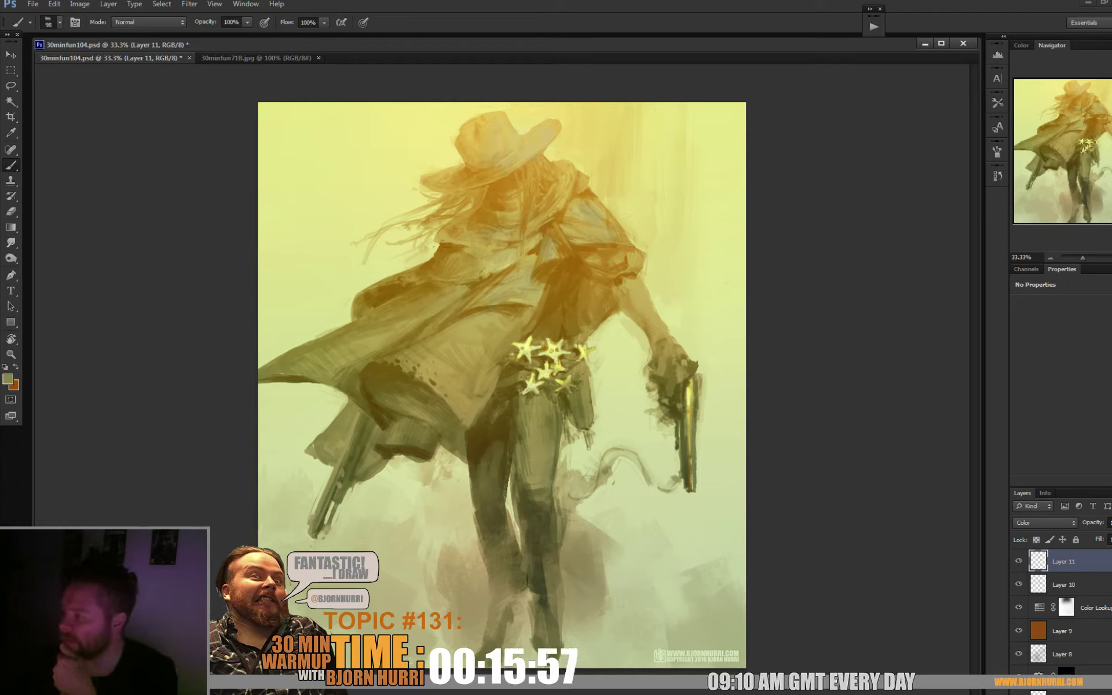
{"action": "left_click", "coordinate": [504, 454], "text": "alt"}
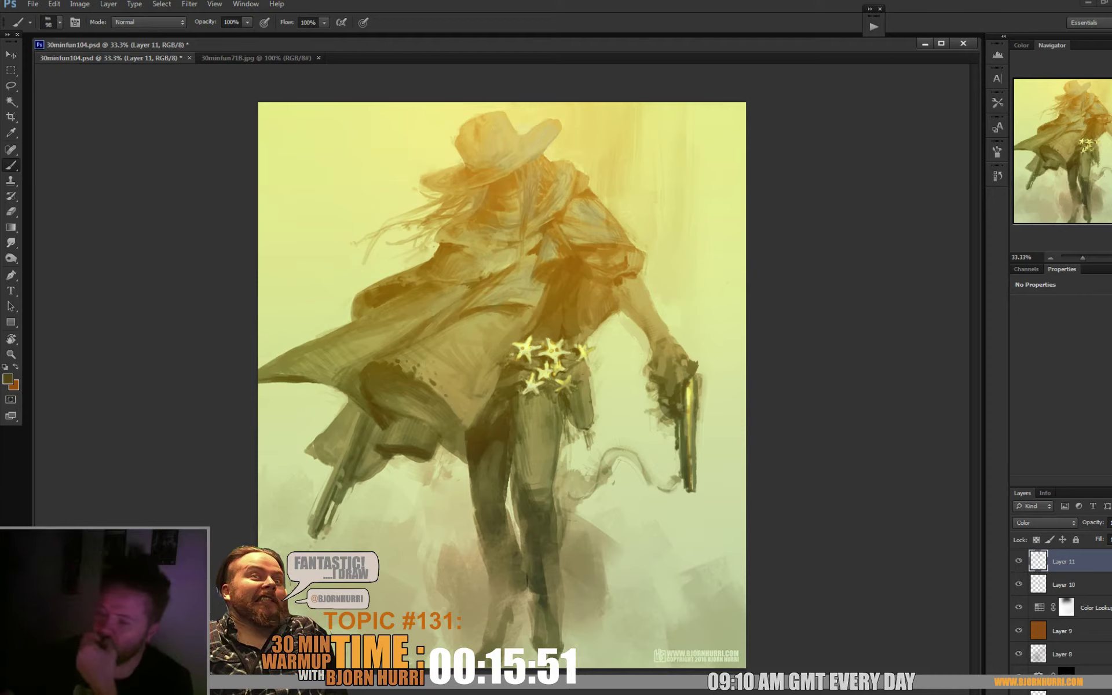
{"action": "left_click", "coordinate": [8, 379]}
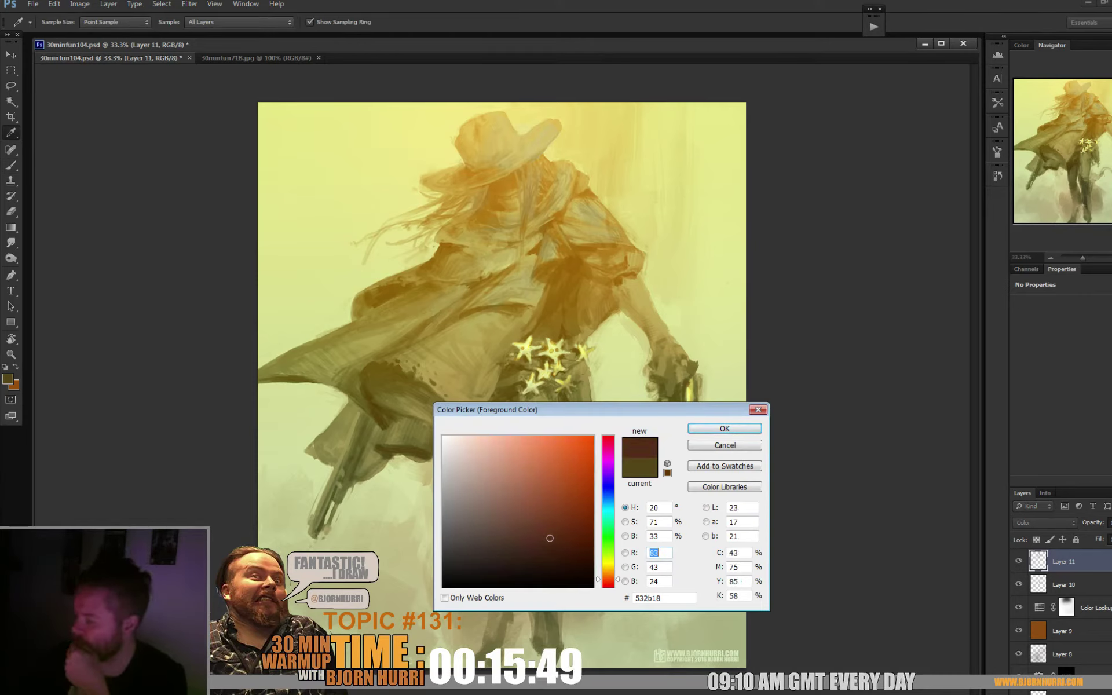
{"action": "type", "text": "200"}
{"action": "key", "text": "Return"}
{"action": "key", "text": "b"}
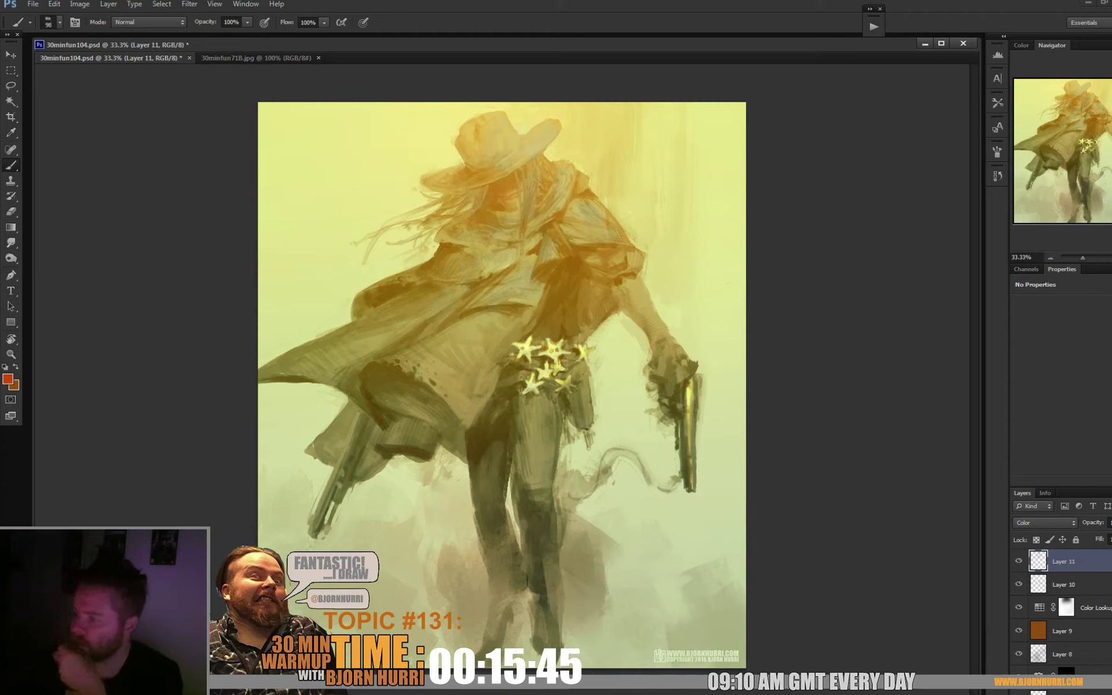
- Sample brown, ochre and tan tones, paint a pinkish tint on the coat, and add Layer 12
{"action": "left_click", "coordinate": [7, 380]}
{"action": "left_click", "coordinate": [484, 514]}
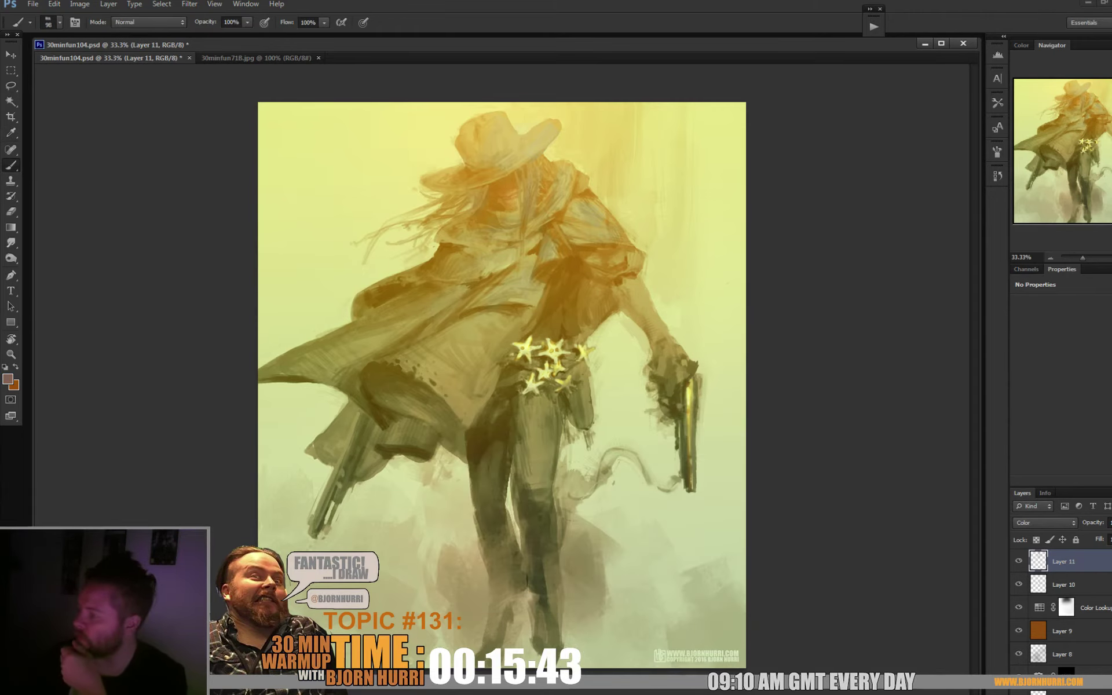
{"action": "key", "text": "Return"}
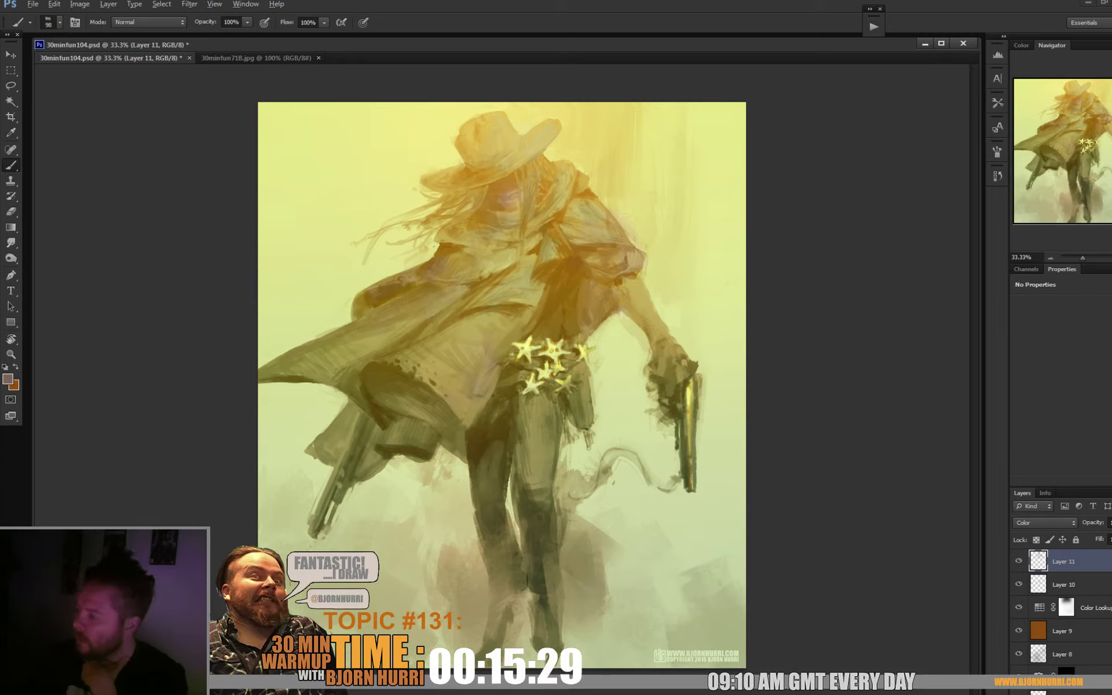
{"action": "left_click", "coordinate": [559, 336], "text": "alt"}
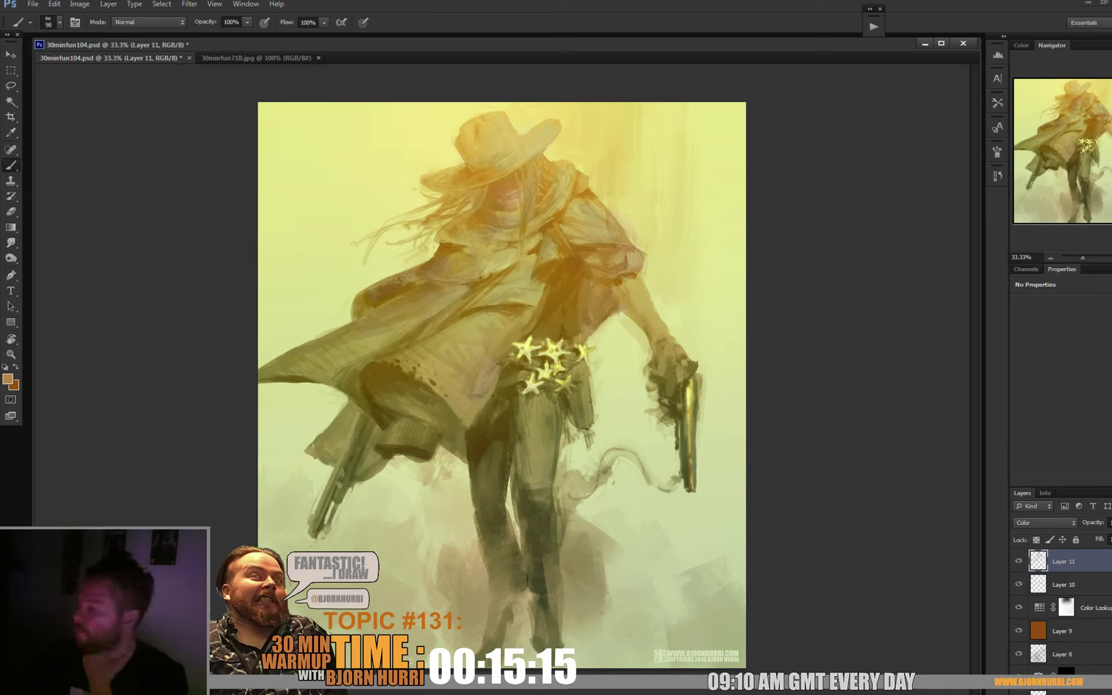
{"action": "left_click", "coordinate": [619, 235], "text": "alt"}
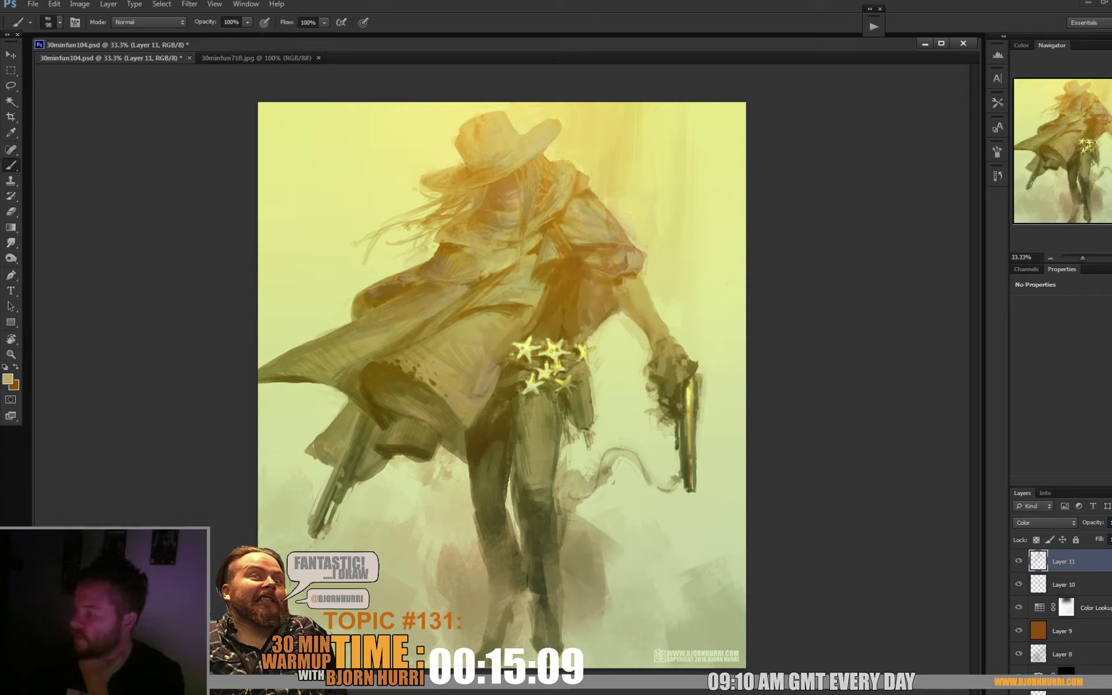
{"action": "left_click", "coordinate": [432, 252]}
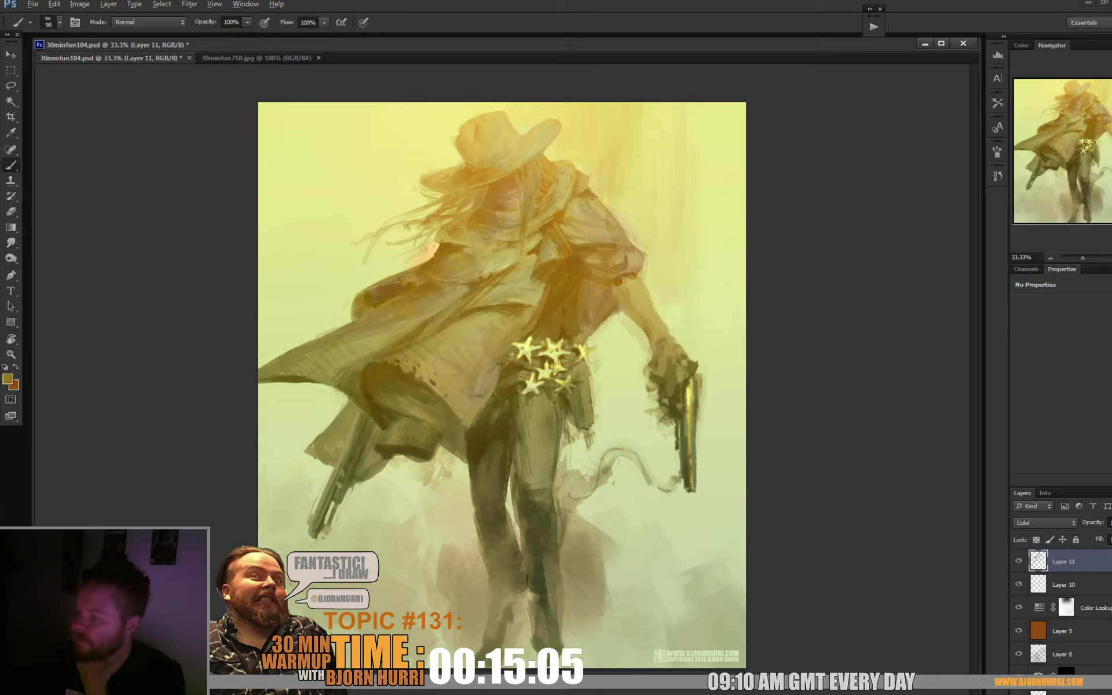
{"action": "left_click", "coordinate": [666, 174], "text": "alt"}
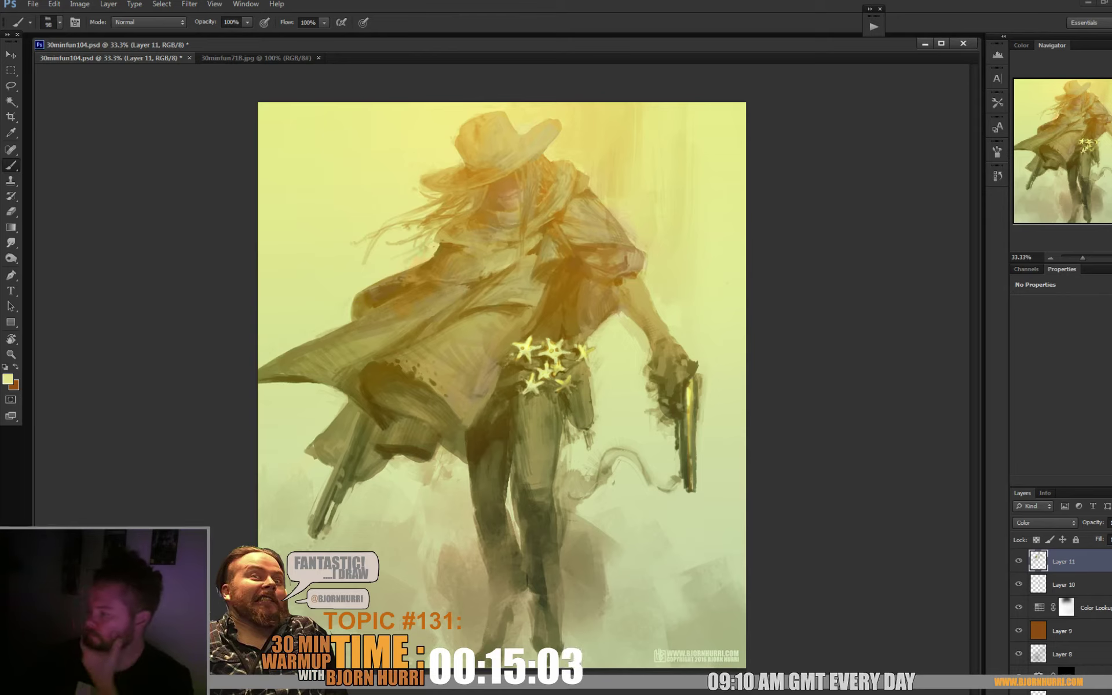
{"action": "key", "text": "ctrl+shift+alt+n"}
- Set Layer 12 to Color Dodge and dab a soft 300 px glow beside the hat
{"action": "left_click", "coordinate": [1034, 522]}
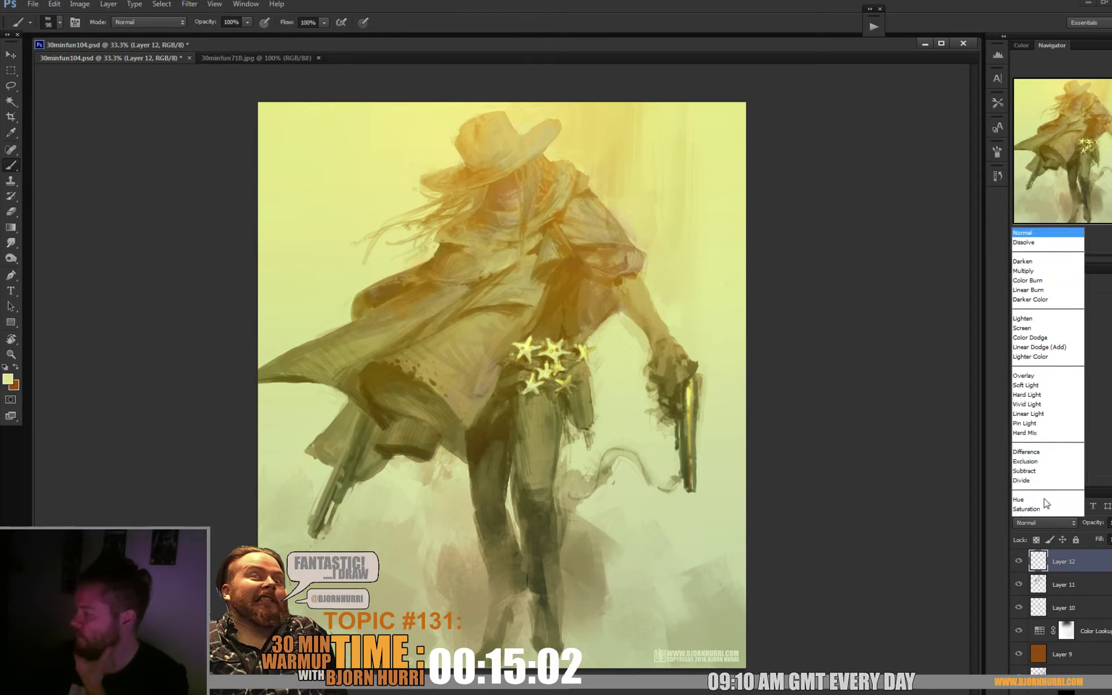
{"action": "left_click", "coordinate": [1034, 337]}
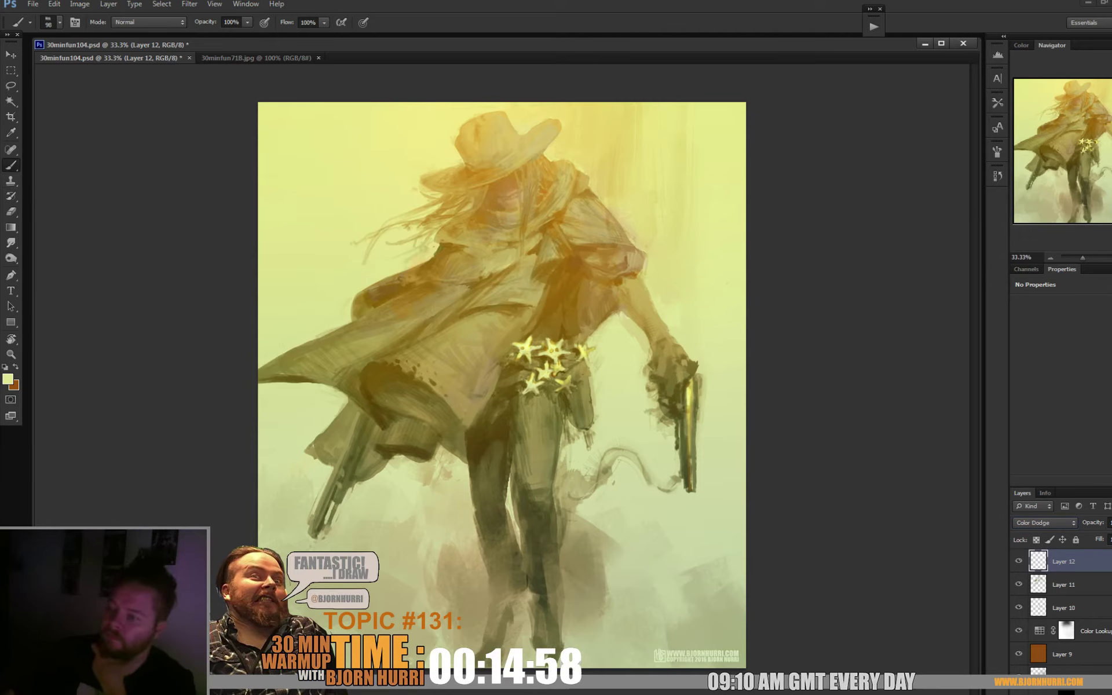
{"action": "right_click", "coordinate": [313, 180]}
{"action": "double_click", "coordinate": [341, 262]}
{"action": "left_click", "coordinate": [377, 158]}
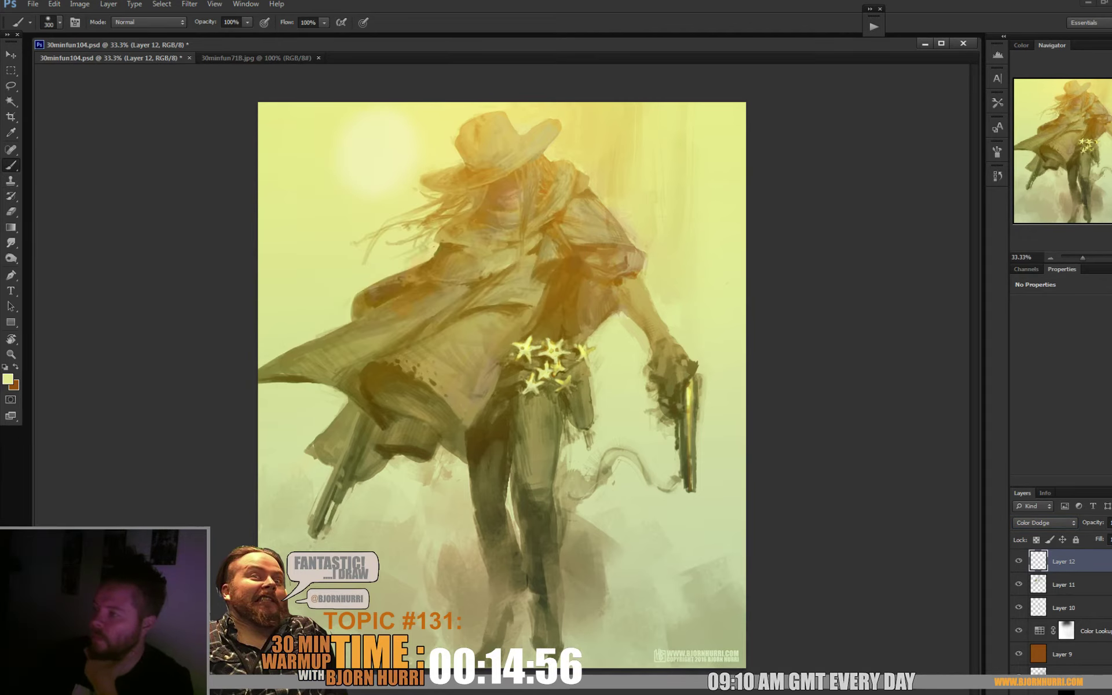
- Paint bright streaks down the left background with the 403 px textured brush
{"action": "right_click", "coordinate": [441, 136]}
{"action": "double_click", "coordinate": [548, 147]}
{"action": "type", "text": "73"}
{"action": "key", "text": "Return"}
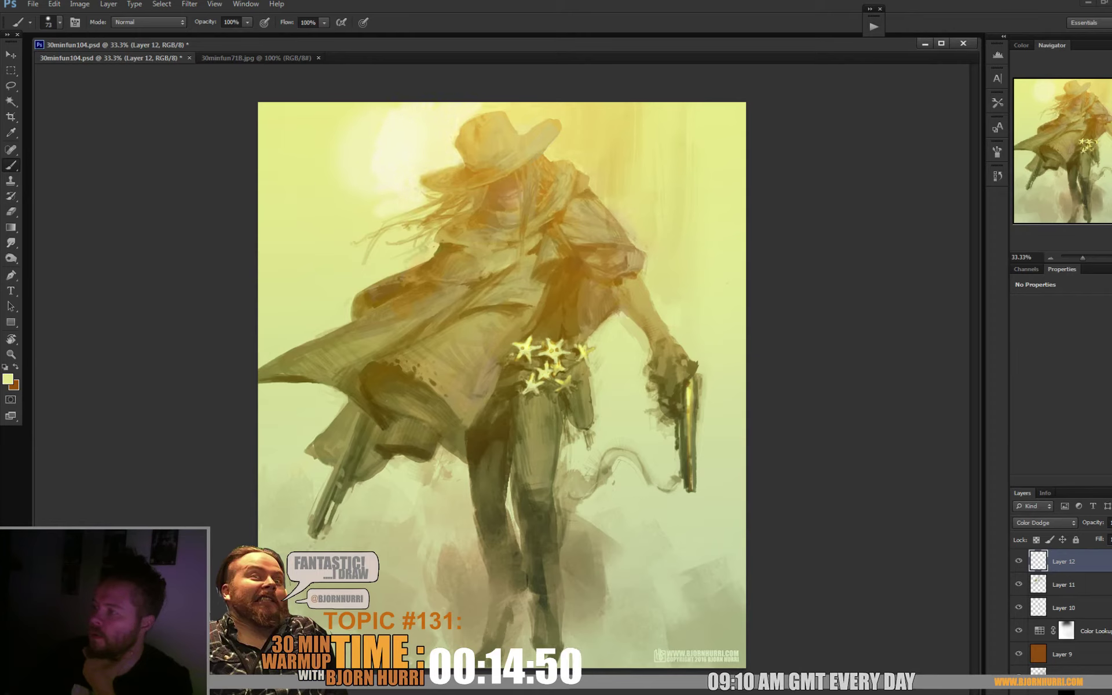
{"action": "right_click", "coordinate": [388, 204]}
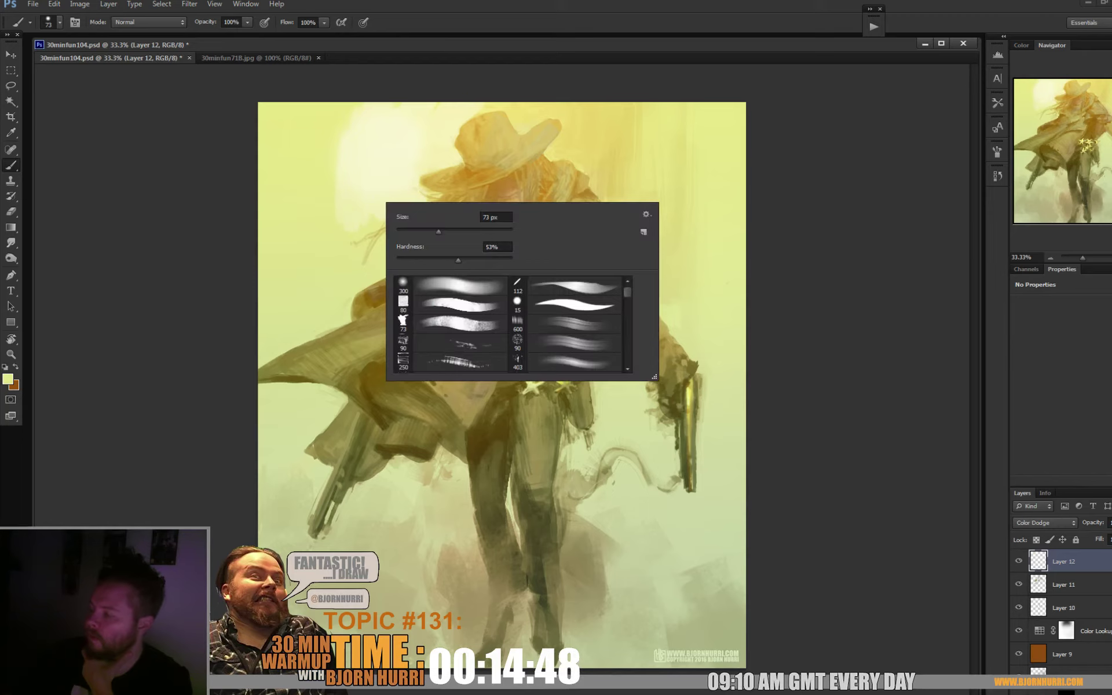
{"action": "left_click", "coordinate": [565, 362]}
{"action": "left_click_drag", "start_coordinate": [324, 171], "coordinate": [339, 307]}
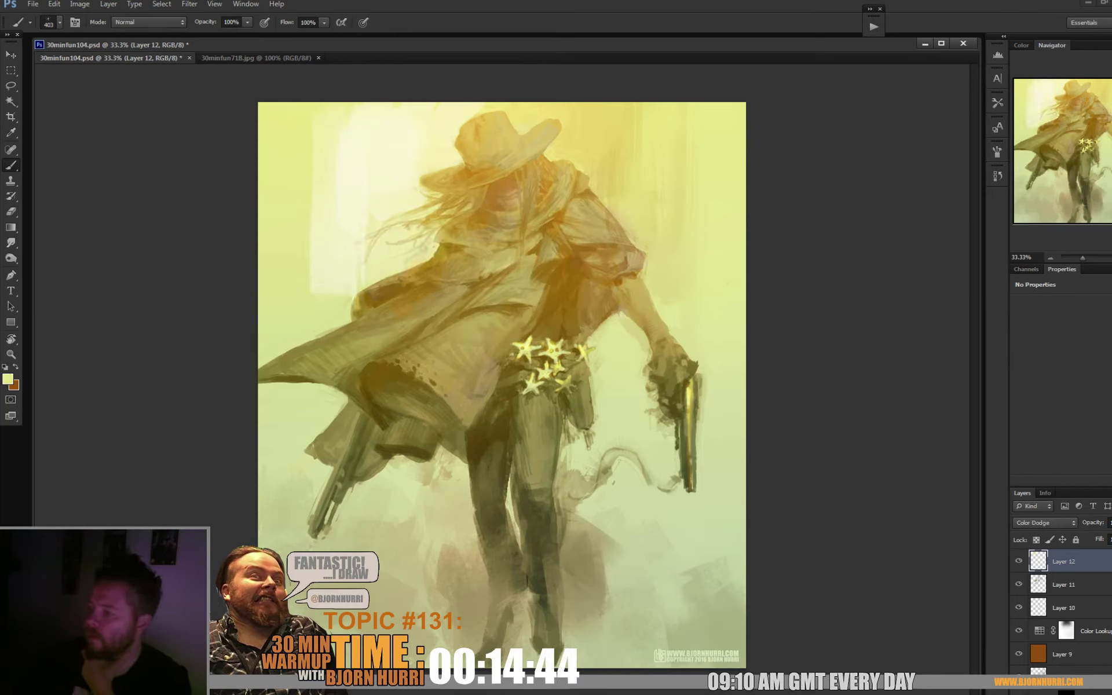
{"action": "left_click_drag", "start_coordinate": [300, 243], "coordinate": [313, 347]}
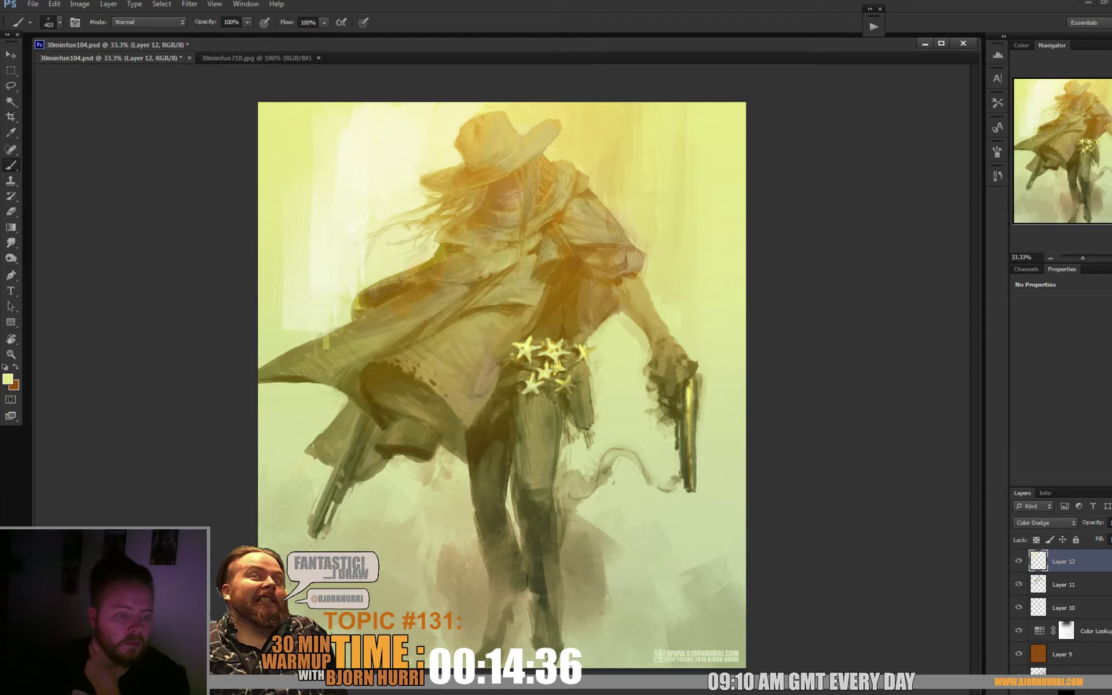
- Return to the Brush and choose the 100 px soft preset
{"action": "key", "text": "e"}
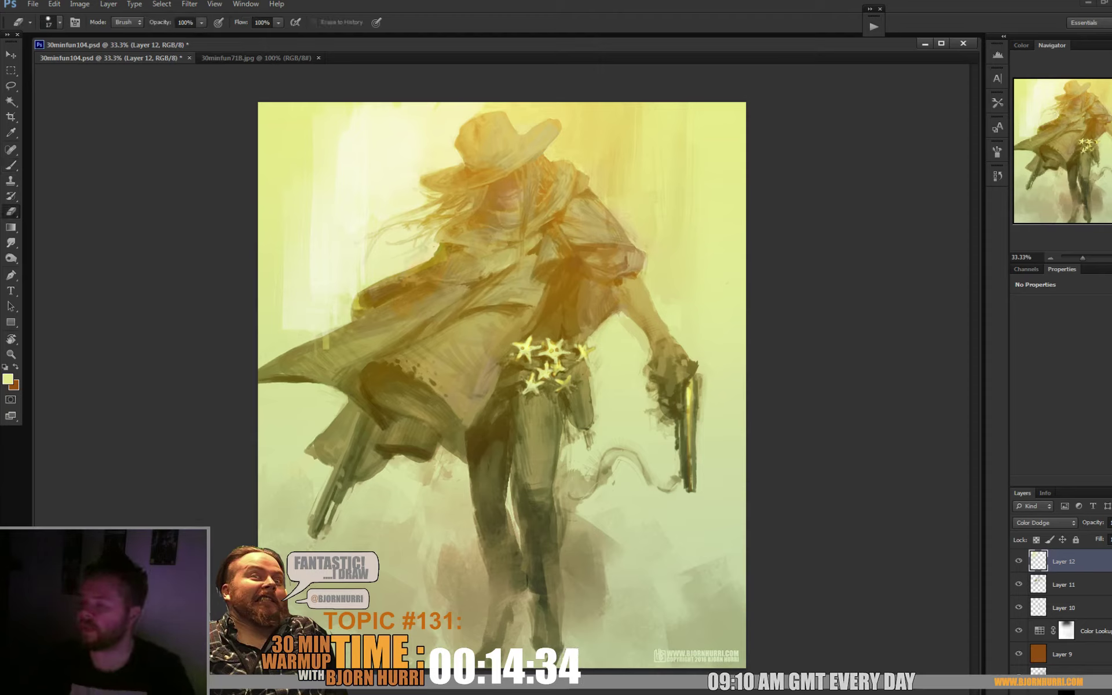
{"action": "key", "text": "b"}
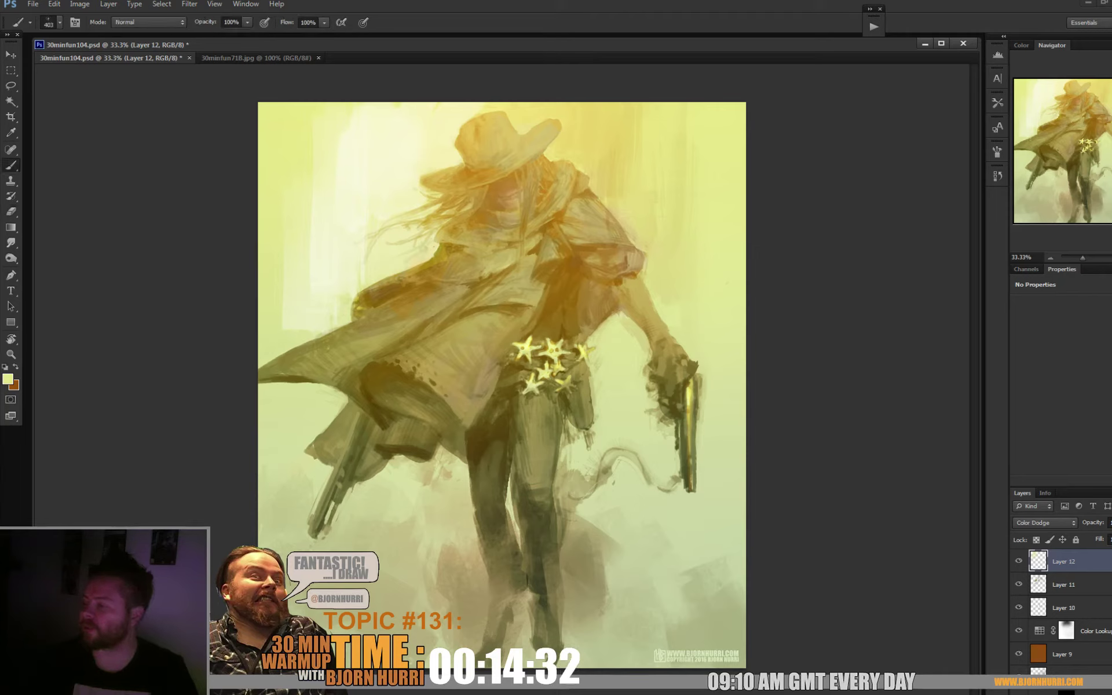
{"action": "right_click", "coordinate": [623, 145]}
{"action": "scroll", "coordinate": [747, 266], "scroll_direction": "down", "scroll_amount": 2}
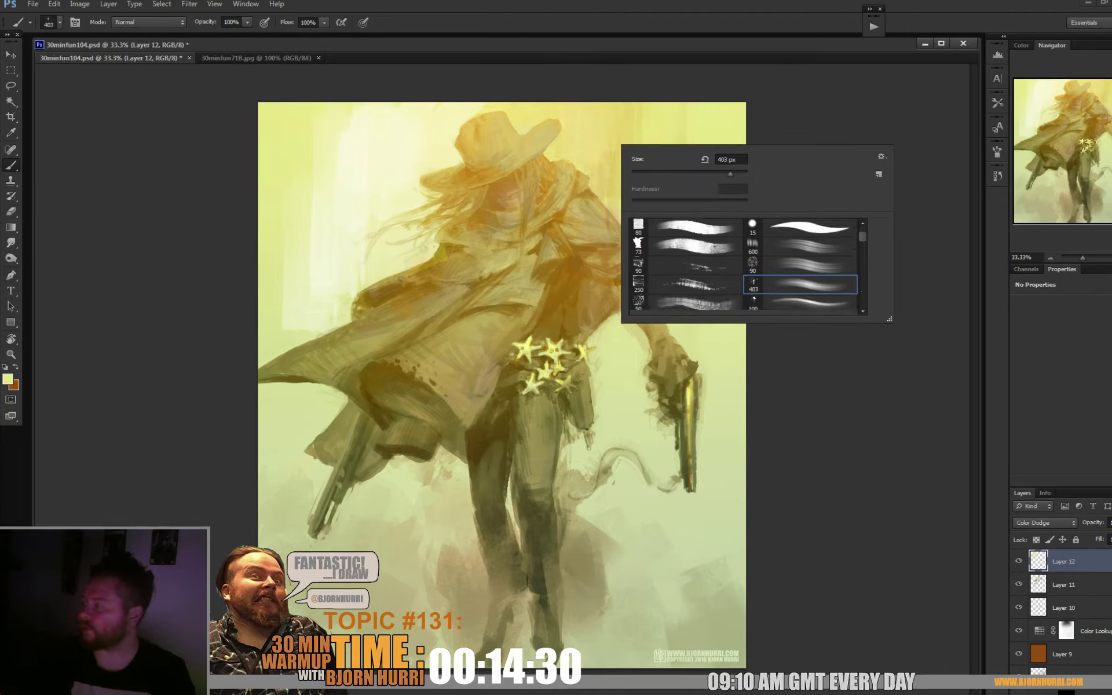
{"action": "left_click", "coordinate": [800, 293]}
{"action": "key", "text": "Return"}
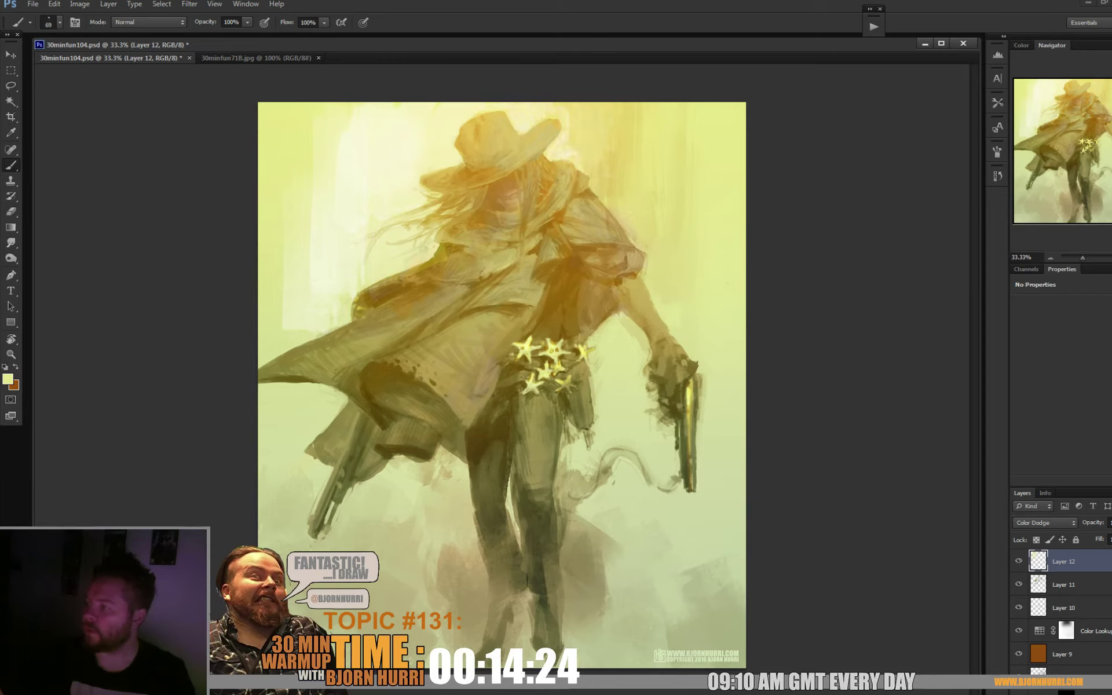
- Paint light vertical streaks near the top of the canvas with a 133 px brush
{"action": "right_click", "coordinate": [592, 125]}
{"action": "double_click", "coordinate": [704, 142]}
{"action": "type", "text": "133"}
{"action": "key", "text": "Return"}
{"action": "left_click_drag", "start_coordinate": [582, 163], "coordinate": [607, 174]}
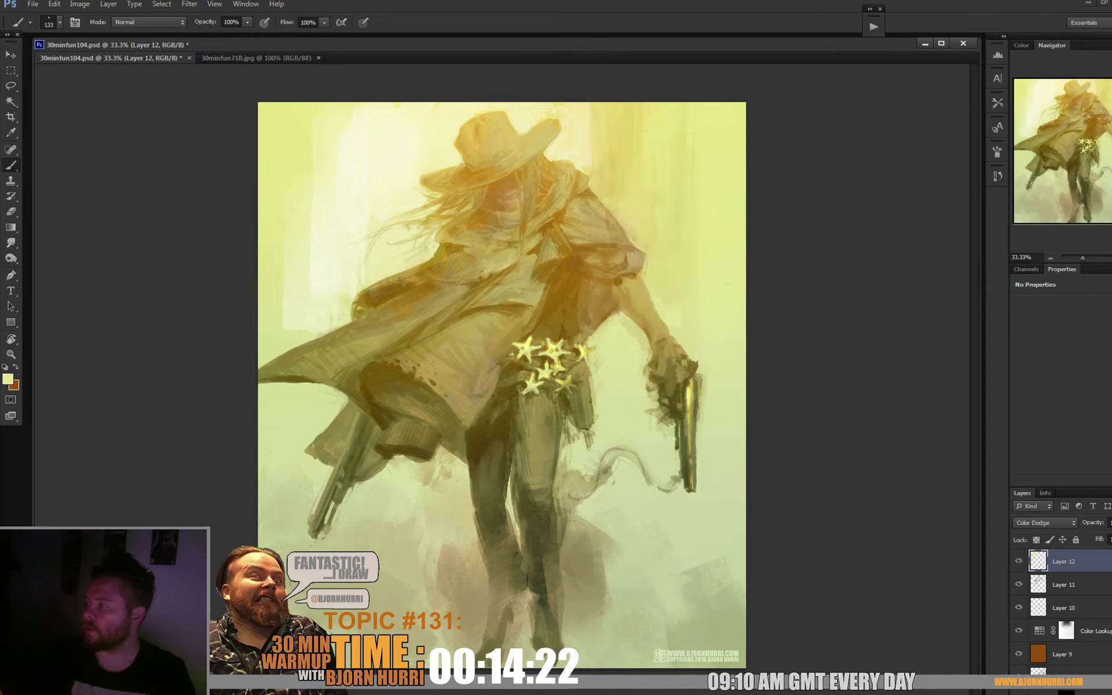
{"action": "left_click_drag", "start_coordinate": [614, 132], "coordinate": [612, 191]}
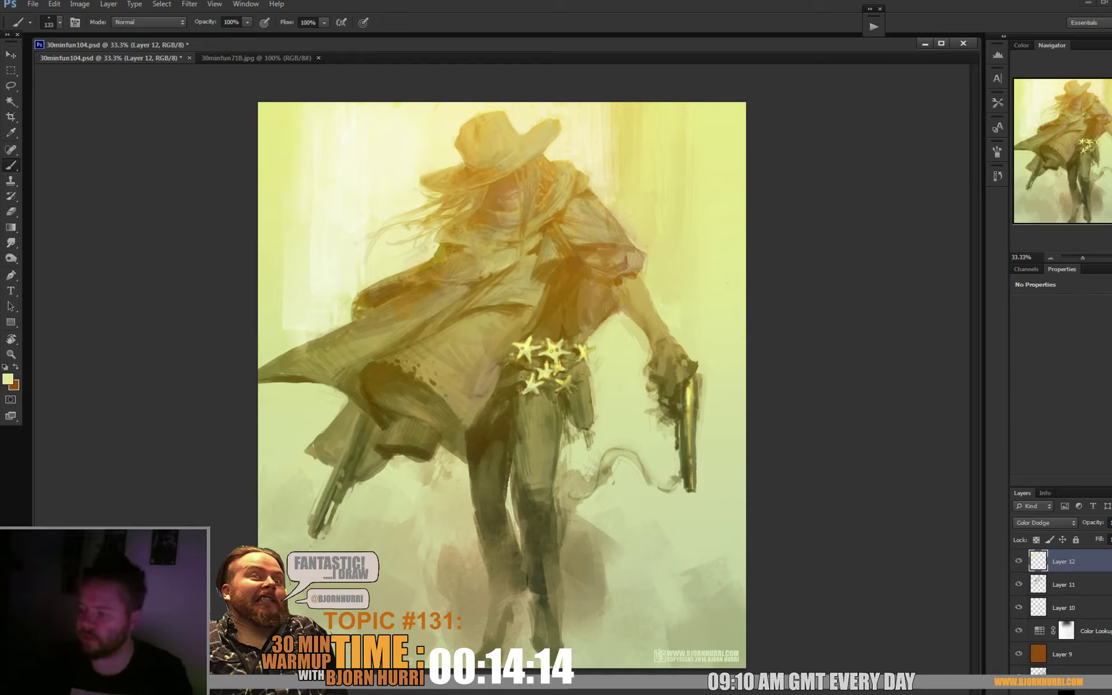
- Switch to the Eraser and back, then set the brush to 154 px
{"action": "key", "text": "e"}
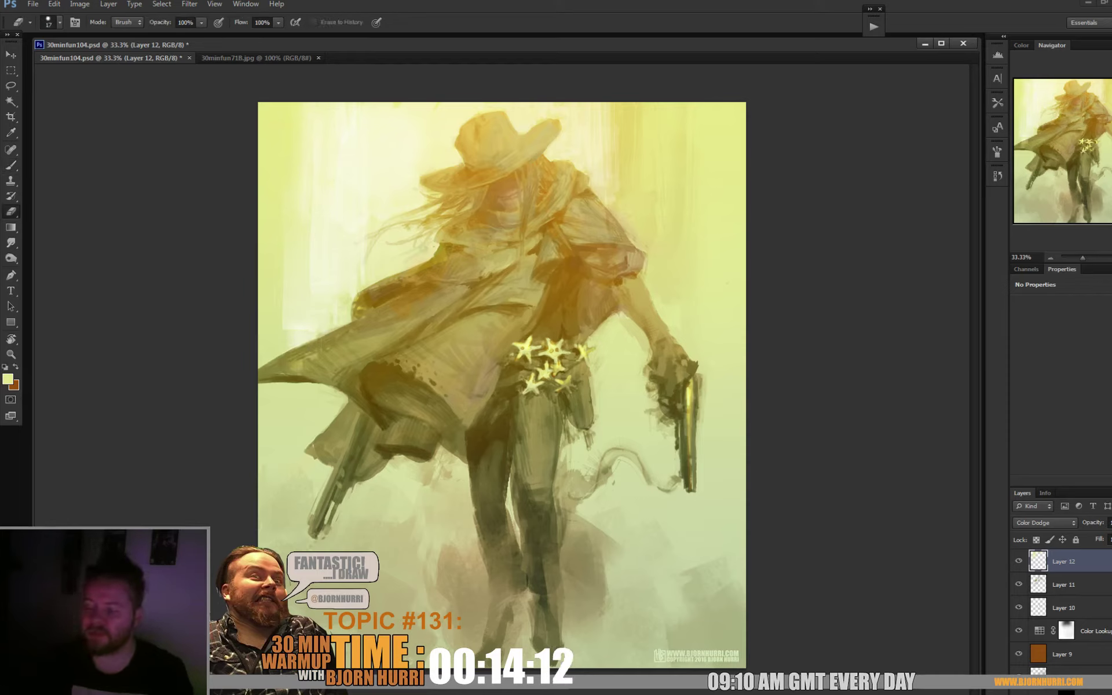
{"action": "key", "text": "b"}
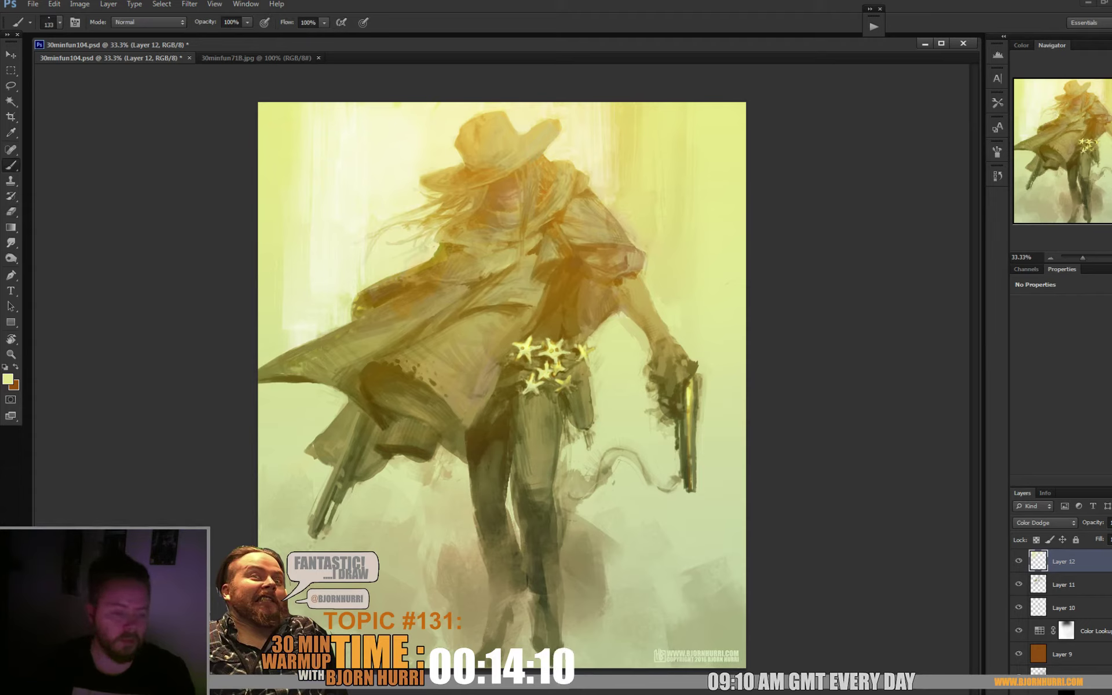
{"action": "right_click", "coordinate": [380, 333]}
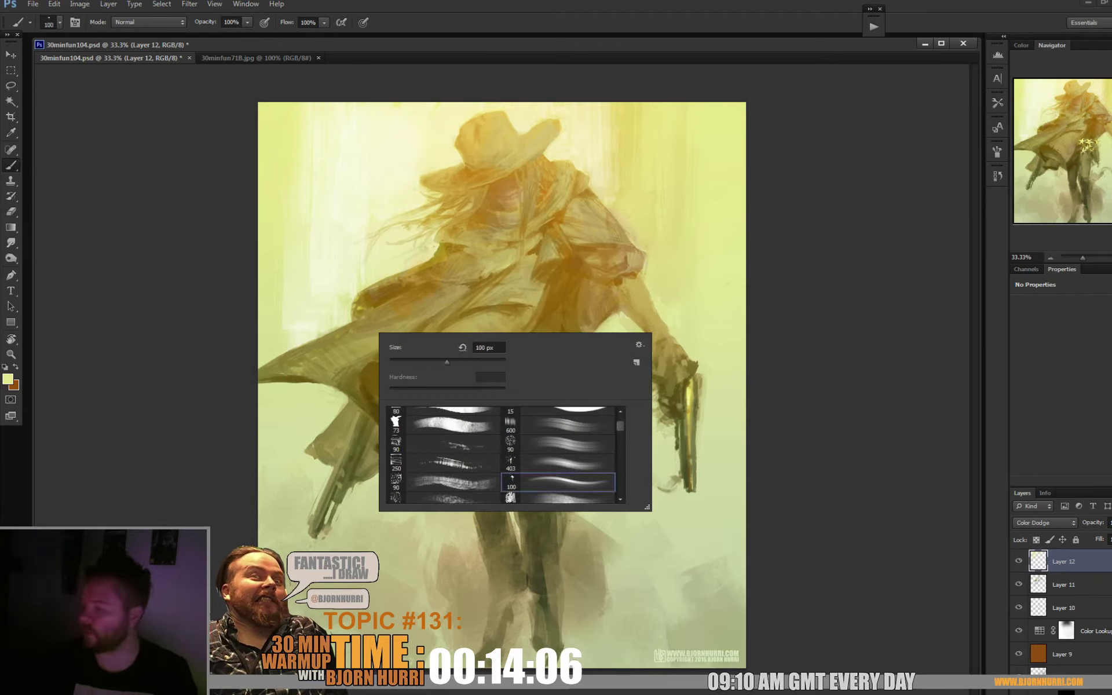
{"action": "double_click", "coordinate": [488, 347]}
{"action": "type", "text": "154"}
{"action": "key", "text": "Return"}
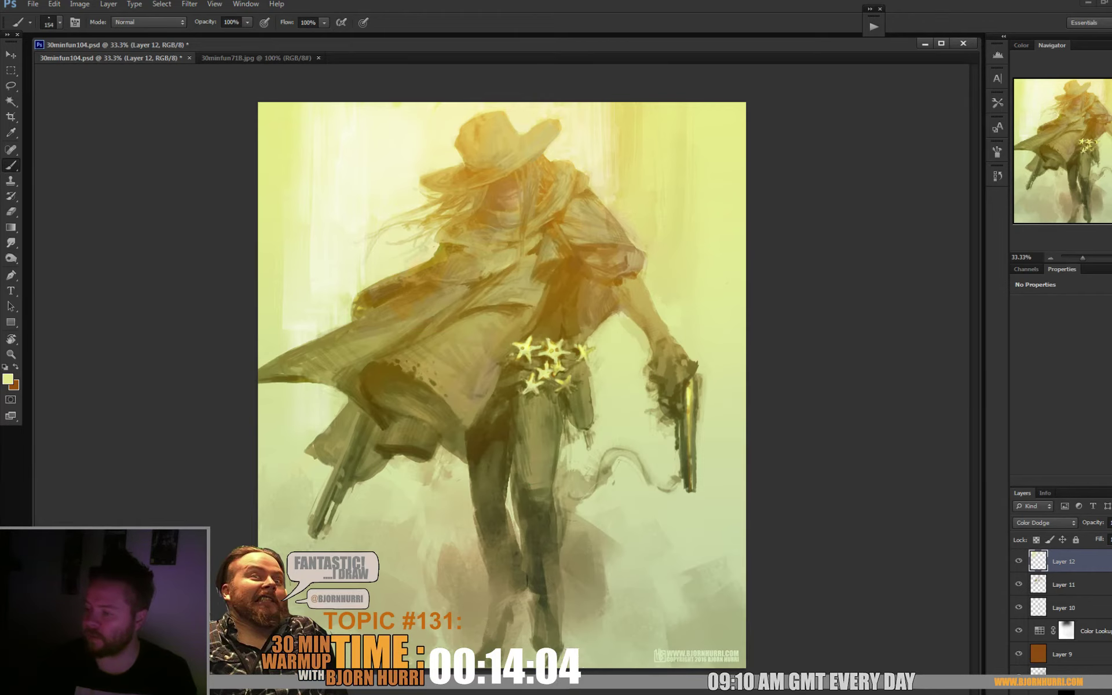
- Set the Eraser size to 49 px, then return to the Brush
{"action": "key", "text": "e"}
{"action": "right_click", "coordinate": [376, 391]}
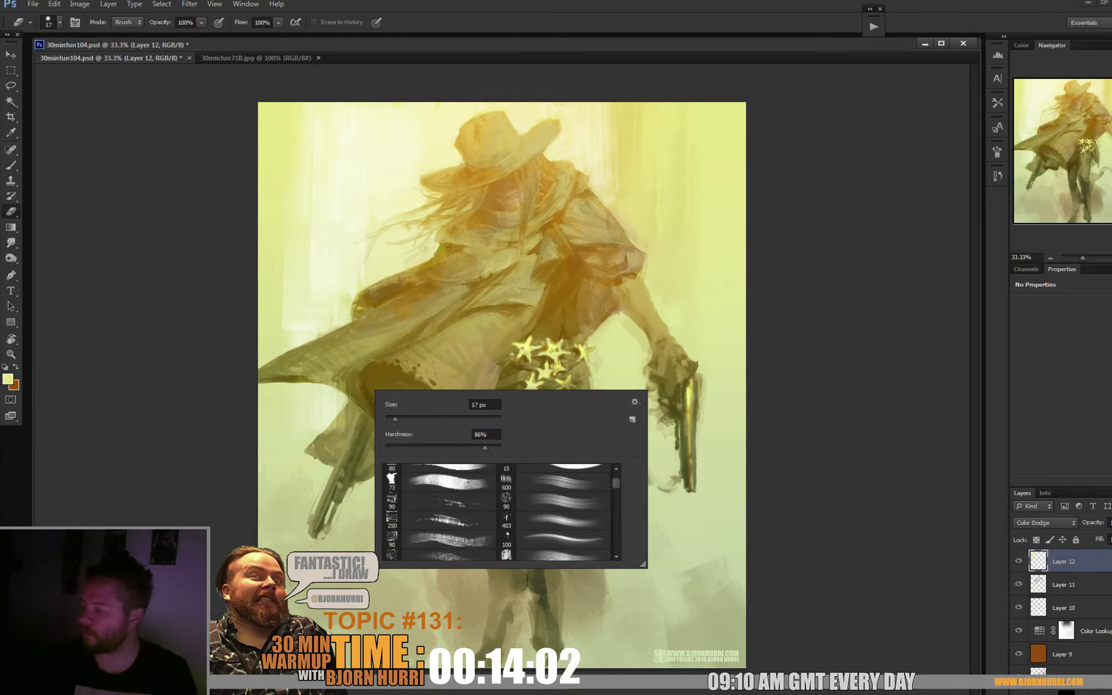
{"action": "scroll", "coordinate": [501, 513], "scroll_direction": "up", "scroll_amount": 1}
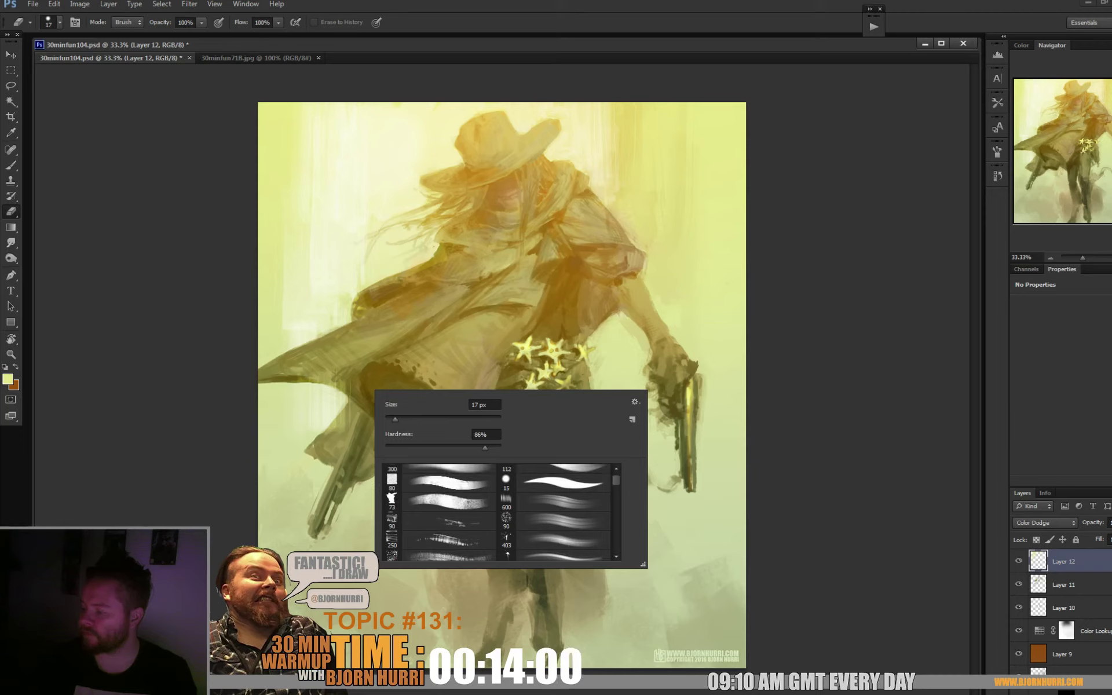
{"action": "double_click", "coordinate": [484, 404]}
{"action": "type", "text": "49"}
{"action": "key", "text": "Return"}
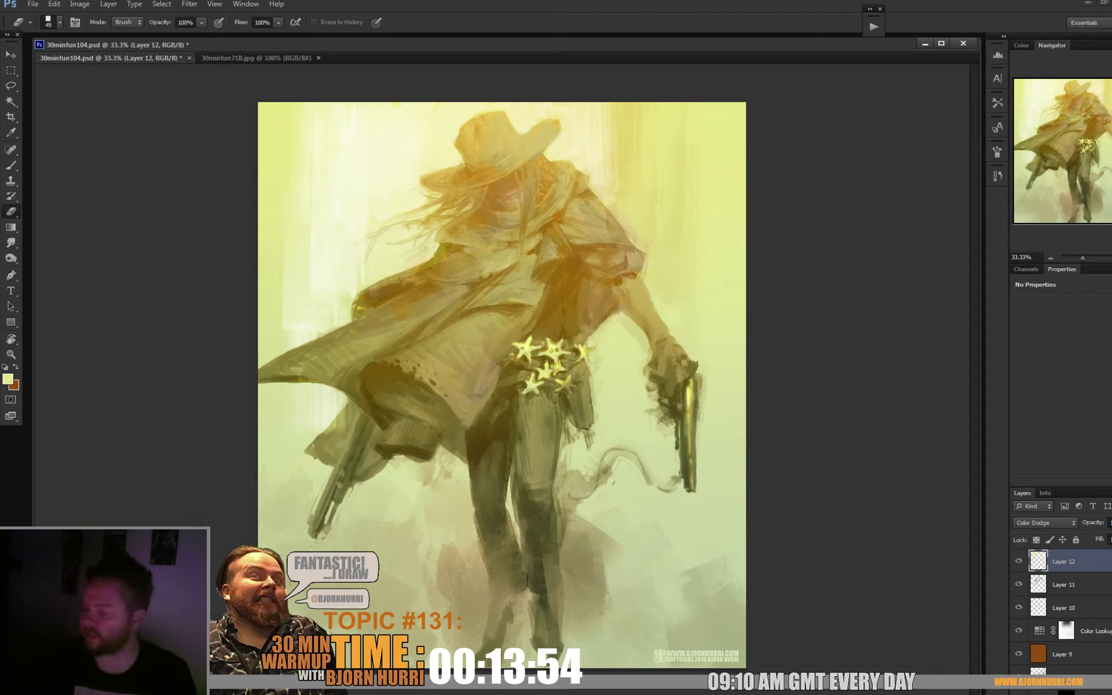
{"action": "key", "text": "b"}
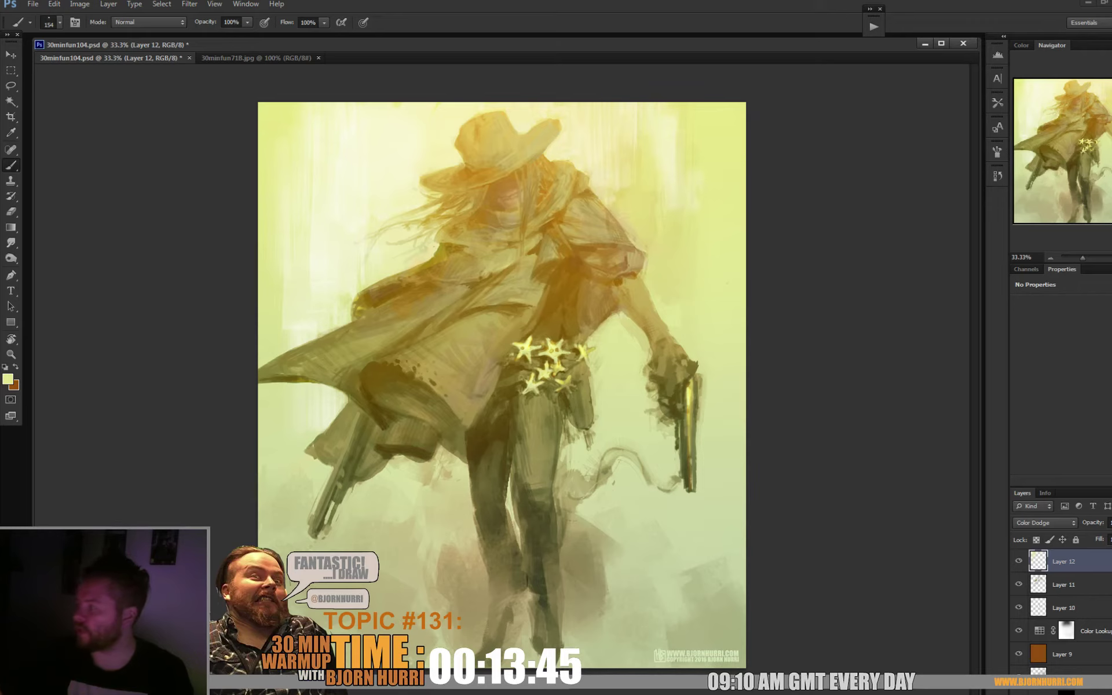
- Set the brush to 199 px and brush faint light into the right background
{"action": "right_click", "coordinate": [698, 245]}
{"action": "type", "text": "199"}
{"action": "key", "text": "Return"}
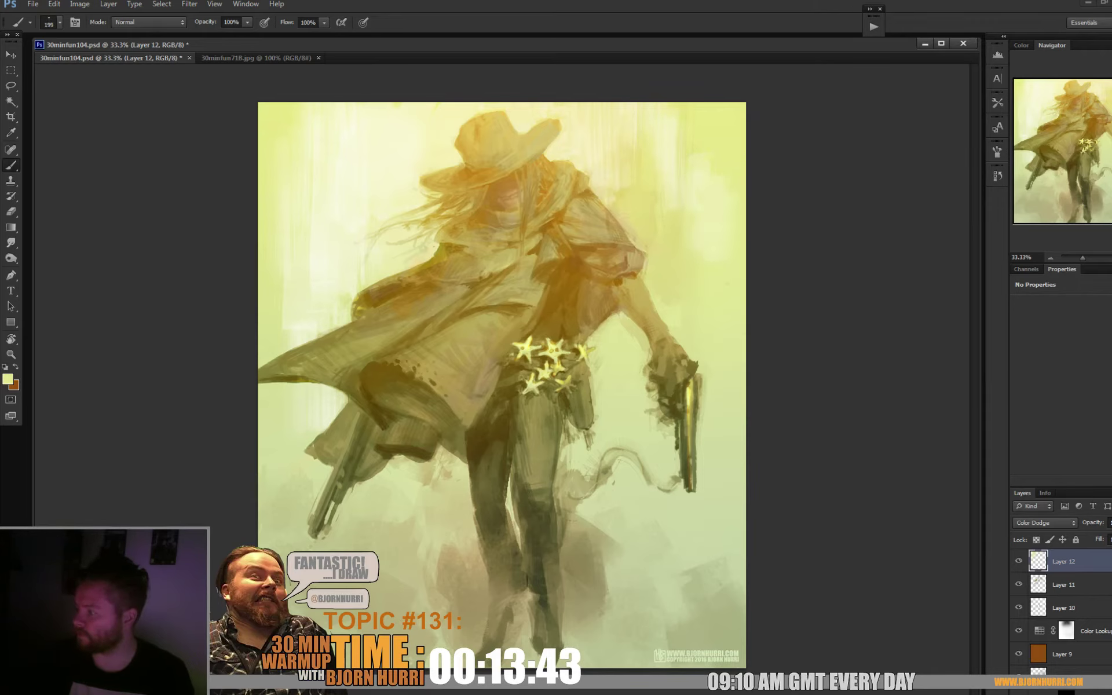
{"action": "mouse_move", "coordinate": [720, 260]}
{"action": "left_mouse_down"}
{"action": "mouse_move", "coordinate": [720, 215]}
{"action": "mouse_move", "coordinate": [734, 412]}
{"action": "left_mouse_up"}
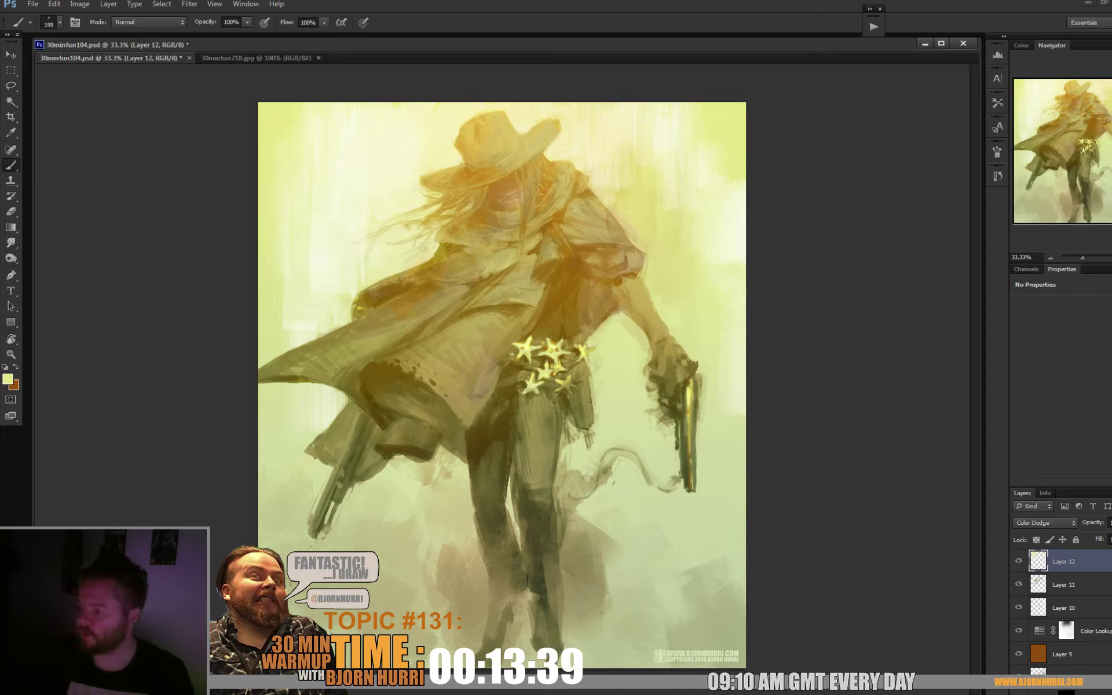
- Lighten the lower coat, left leg and the cowboy's right hip with soft glowing strokes
{"action": "mouse_move", "coordinate": [443, 524]}
{"action": "left_mouse_down"}
{"action": "mouse_move", "coordinate": [455, 472]}
{"action": "mouse_move", "coordinate": [414, 516]}
{"action": "mouse_move", "coordinate": [391, 493]}
{"action": "mouse_move", "coordinate": [353, 490]}
{"action": "mouse_move", "coordinate": [333, 548]}
{"action": "left_mouse_up"}
{"action": "left_click_drag", "start_coordinate": [412, 541], "coordinate": [364, 586]}
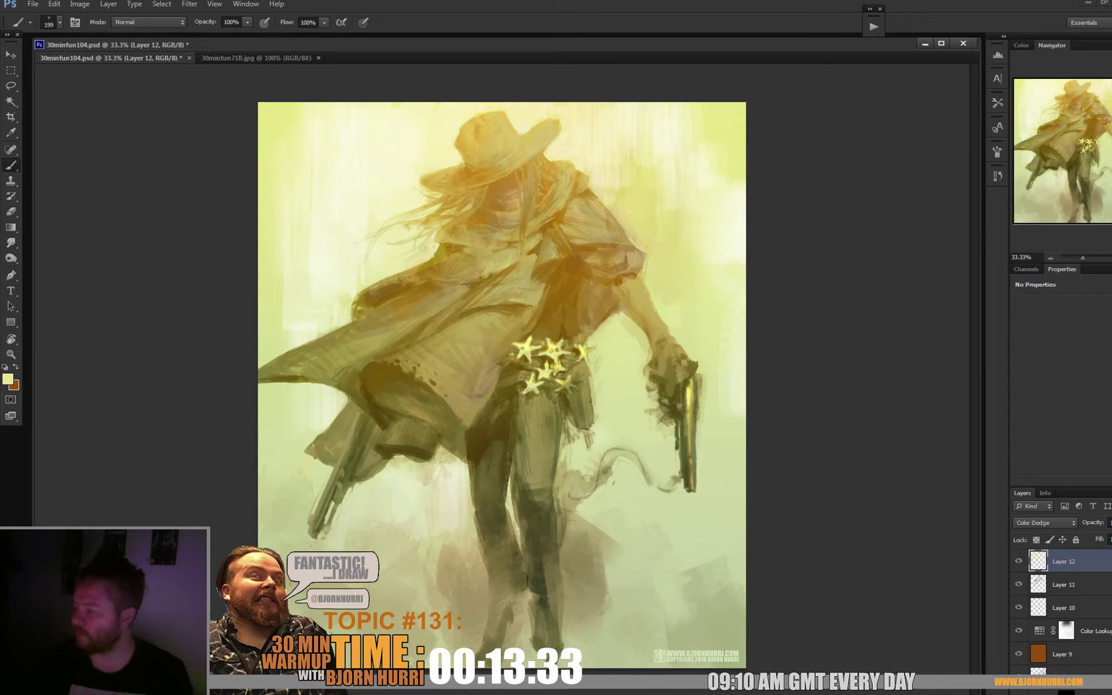
{"action": "left_click_drag", "start_coordinate": [591, 440], "coordinate": [562, 472]}
{"action": "left_click_drag", "start_coordinate": [605, 417], "coordinate": [599, 348]}
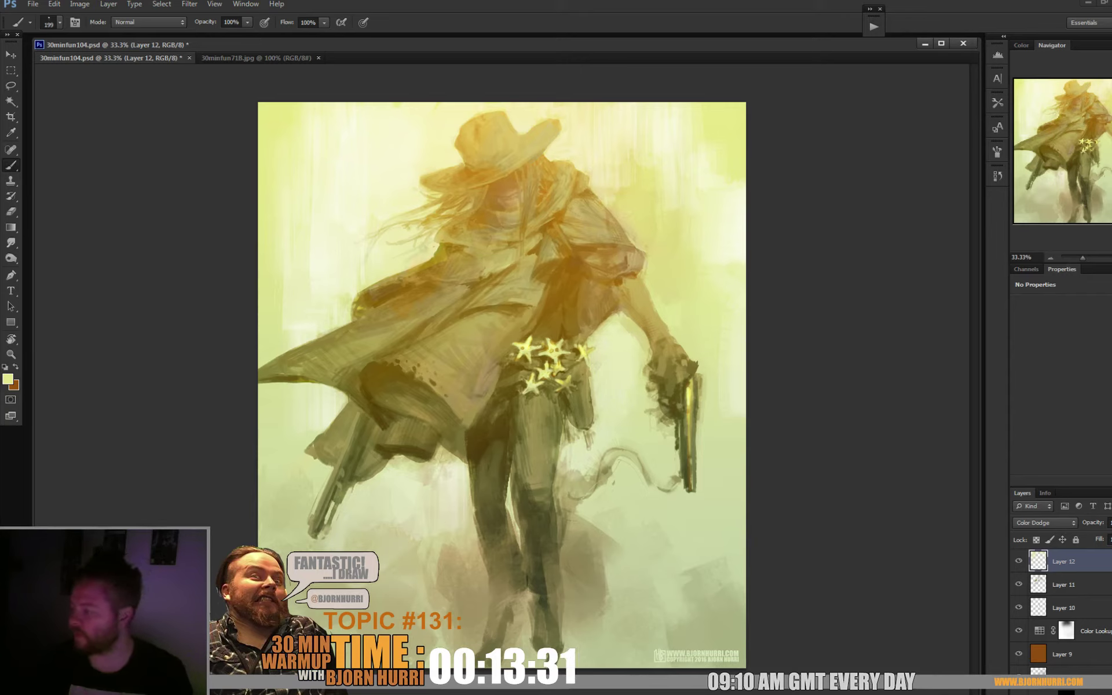
- Toggle between eraser and brush, then check the brush presets without changing them
{"action": "key", "text": "e"}
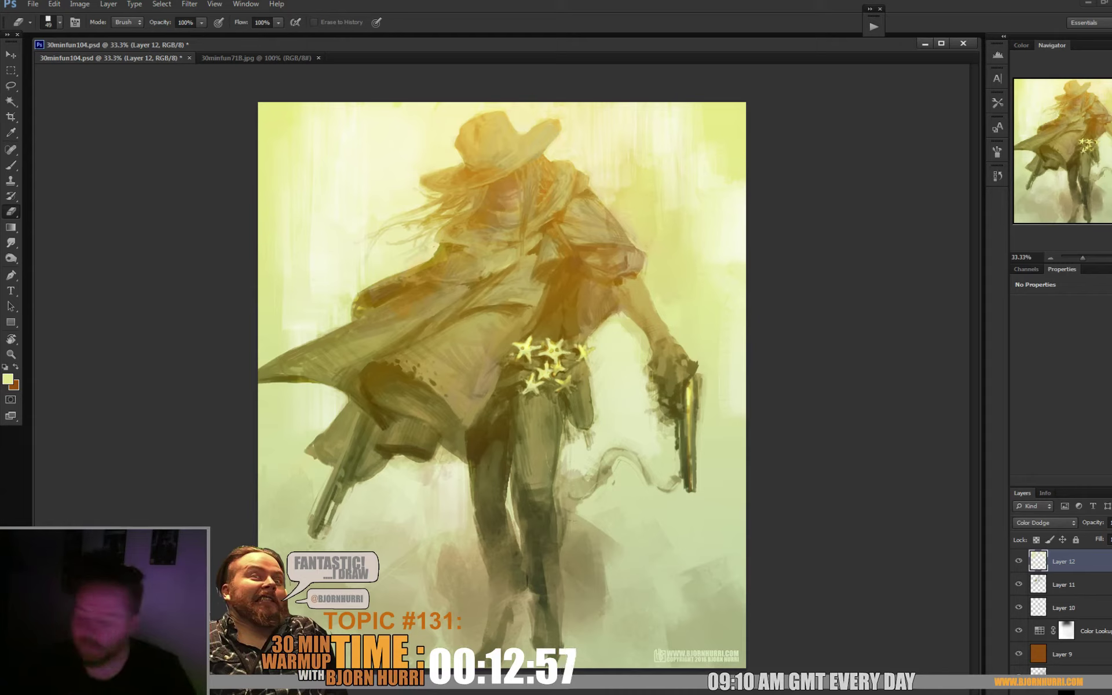
{"action": "key", "text": "b"}
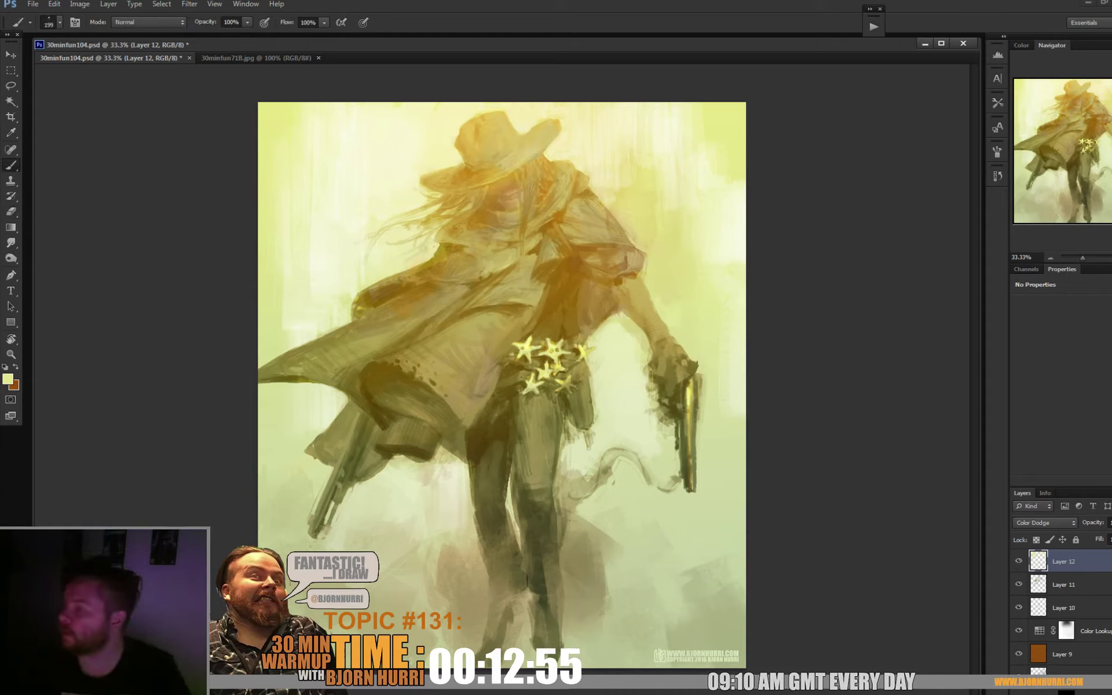
{"action": "key", "text": "e"}
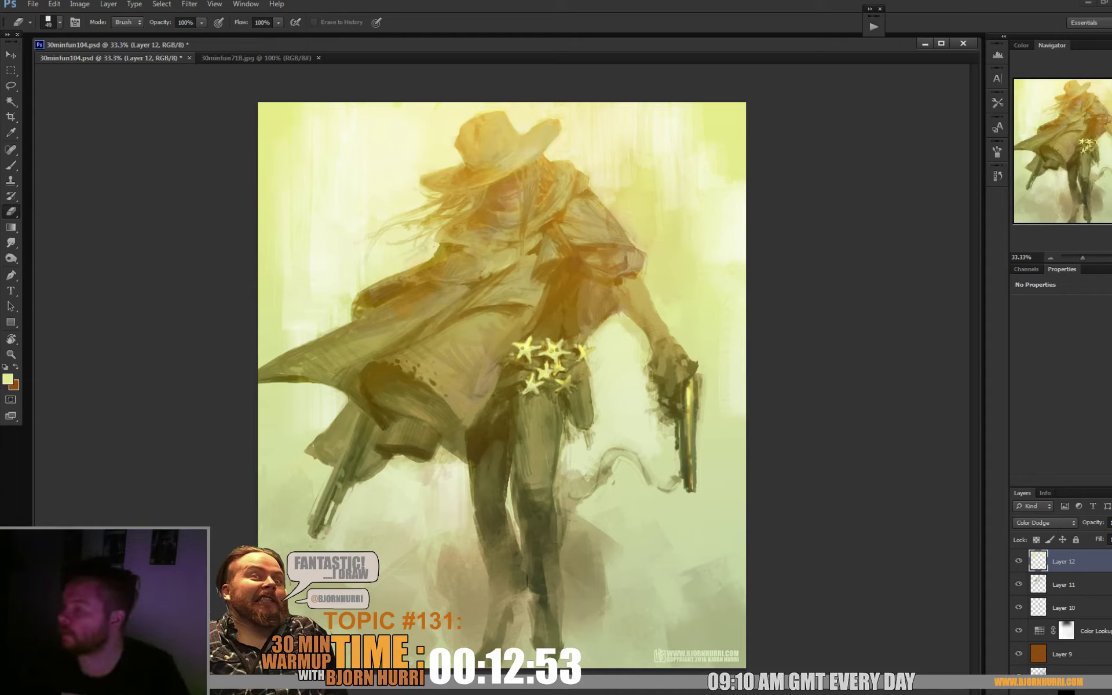
{"action": "key", "text": "b"}
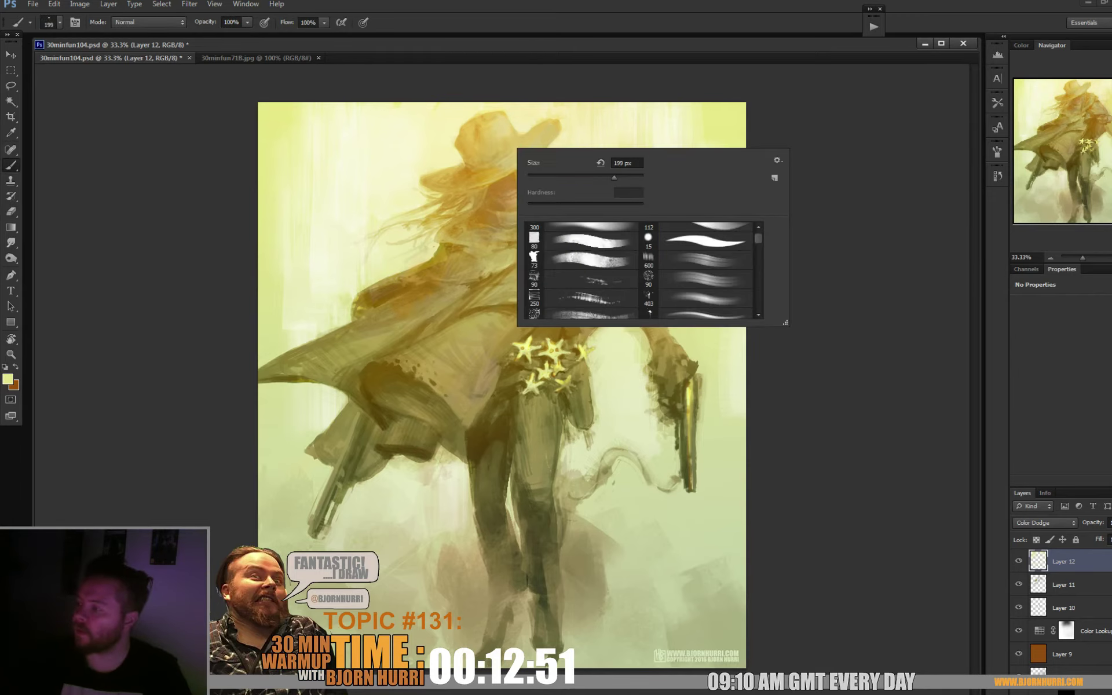
{"action": "right_click", "coordinate": [518, 149]}
{"action": "type", "text": "72"}
{"action": "key", "text": "Return"}
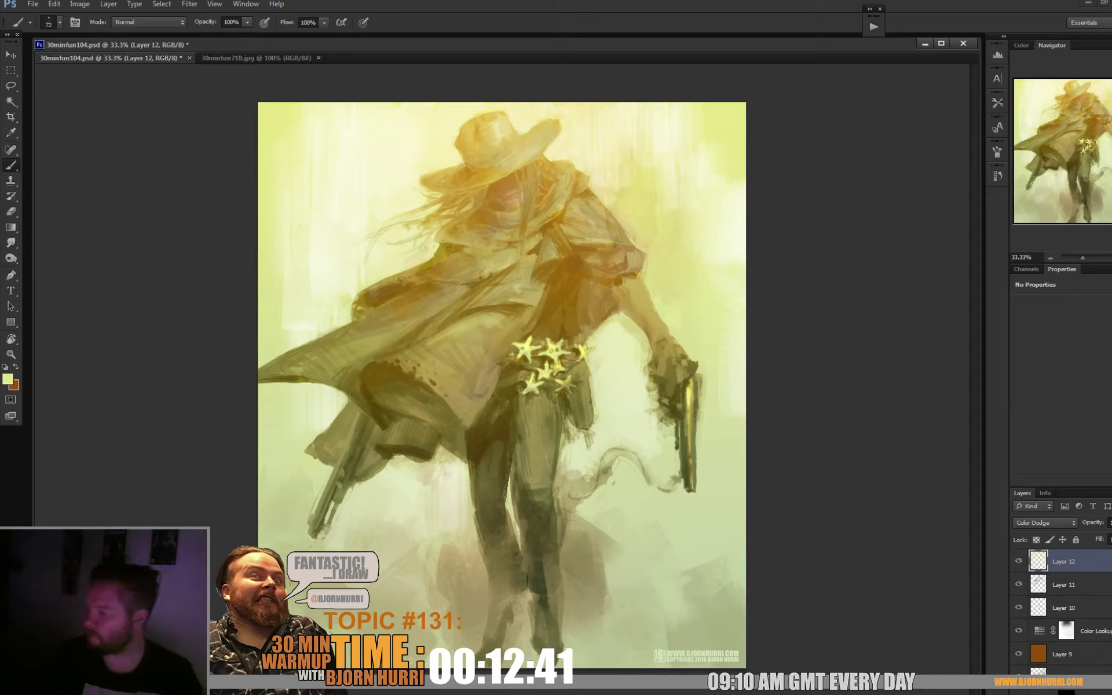
- Add empty Layer 13, load the streaky 163 textured brush, and sample a lighter tan
{"action": "key", "text": "ctrl+shift+alt+n"}
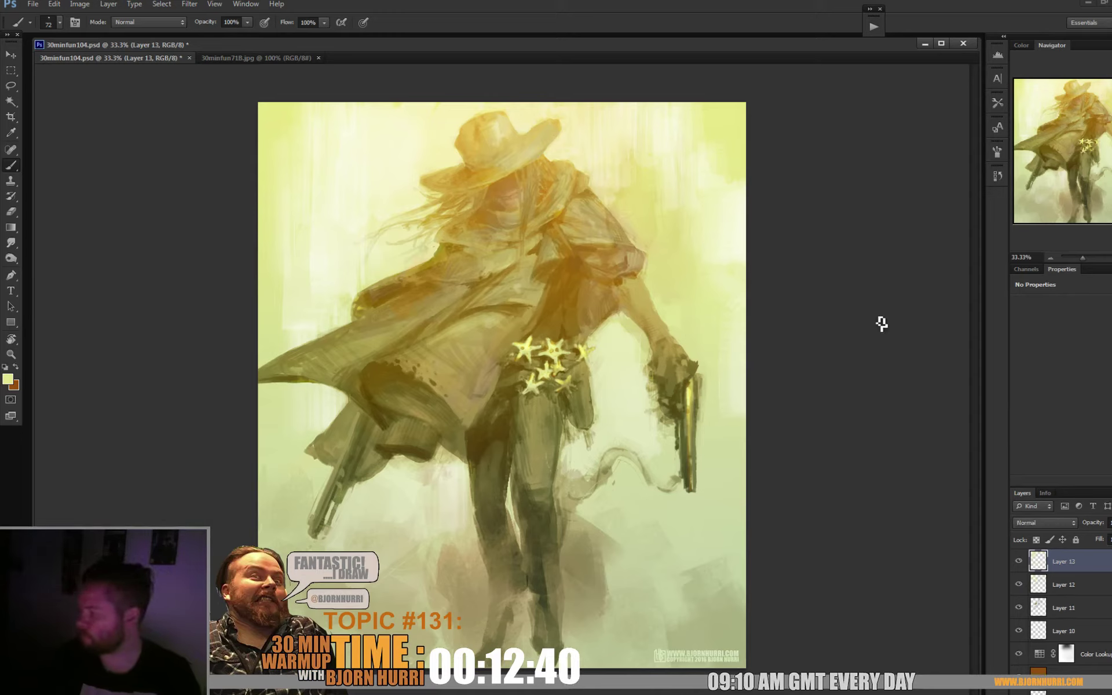
{"action": "left_click", "coordinate": [385, 296], "text": "alt"}
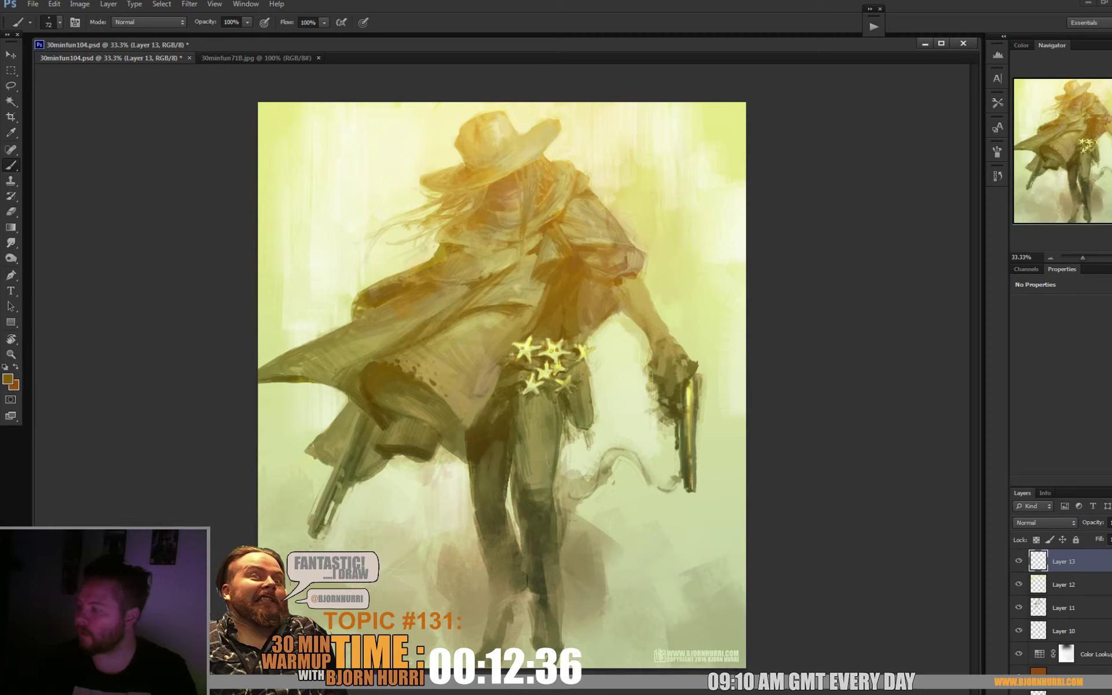
{"action": "right_click", "coordinate": [485, 328]}
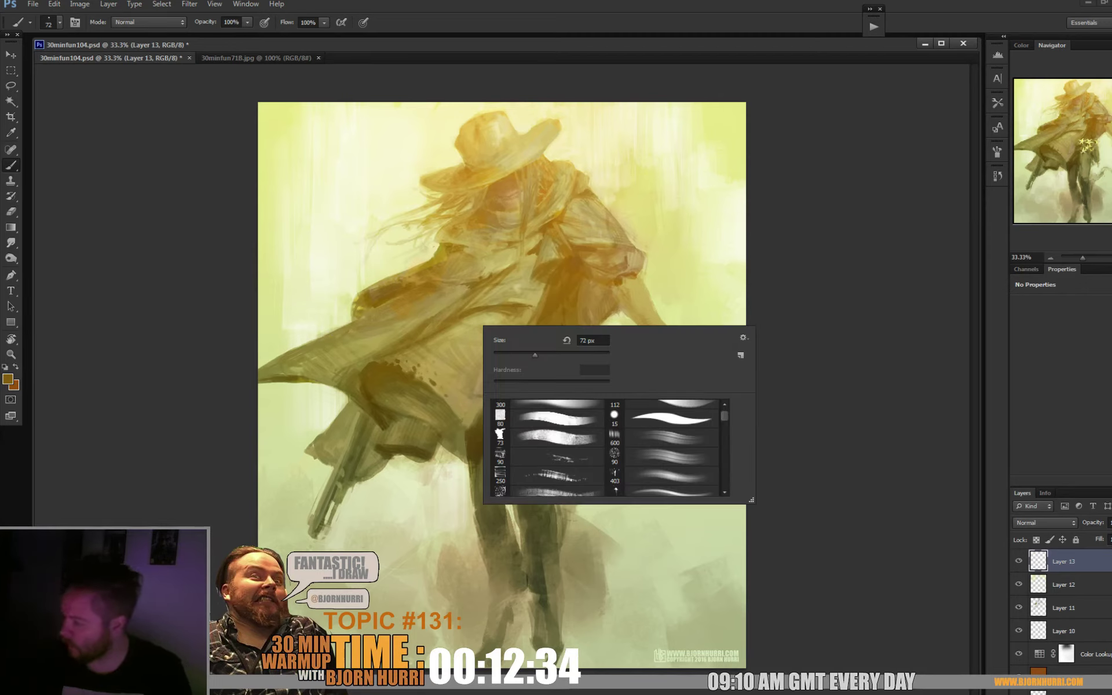
{"action": "scroll", "coordinate": [606, 446], "scroll_direction": "down", "scroll_amount": 2}
{"action": "scroll", "coordinate": [605, 446], "scroll_direction": "down", "scroll_amount": 2}
{"action": "scroll", "coordinate": [605, 446], "scroll_direction": "down", "scroll_amount": 2}
{"action": "scroll", "coordinate": [605, 446], "scroll_direction": "down", "scroll_amount": 2}
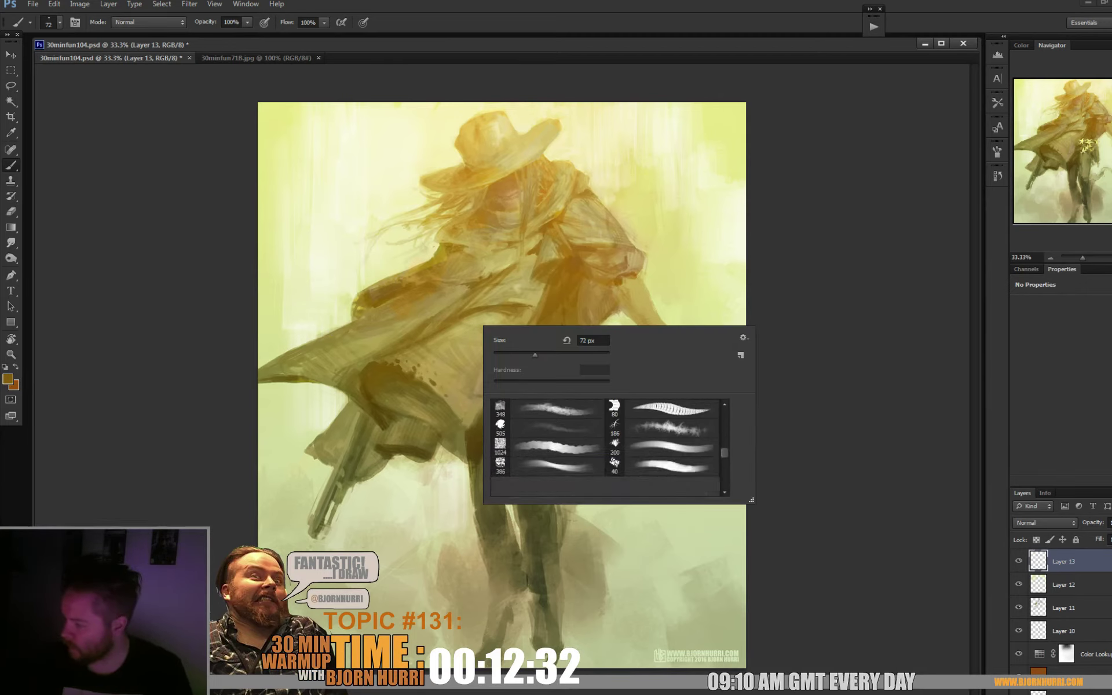
{"action": "scroll", "coordinate": [605, 446], "scroll_direction": "down", "scroll_amount": 2}
{"action": "scroll", "coordinate": [606, 446], "scroll_direction": "down", "scroll_amount": 2}
{"action": "scroll", "coordinate": [605, 446], "scroll_direction": "down", "scroll_amount": 2}
{"action": "left_click", "coordinate": [548, 448]}
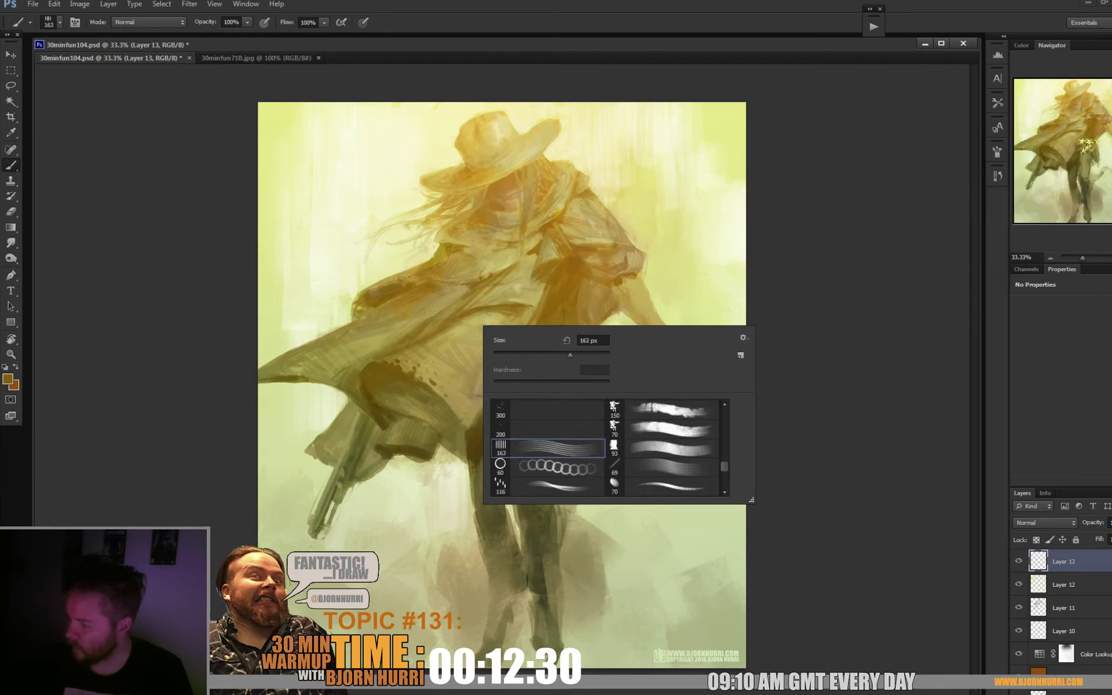
{"action": "double_click", "coordinate": [666, 466]}
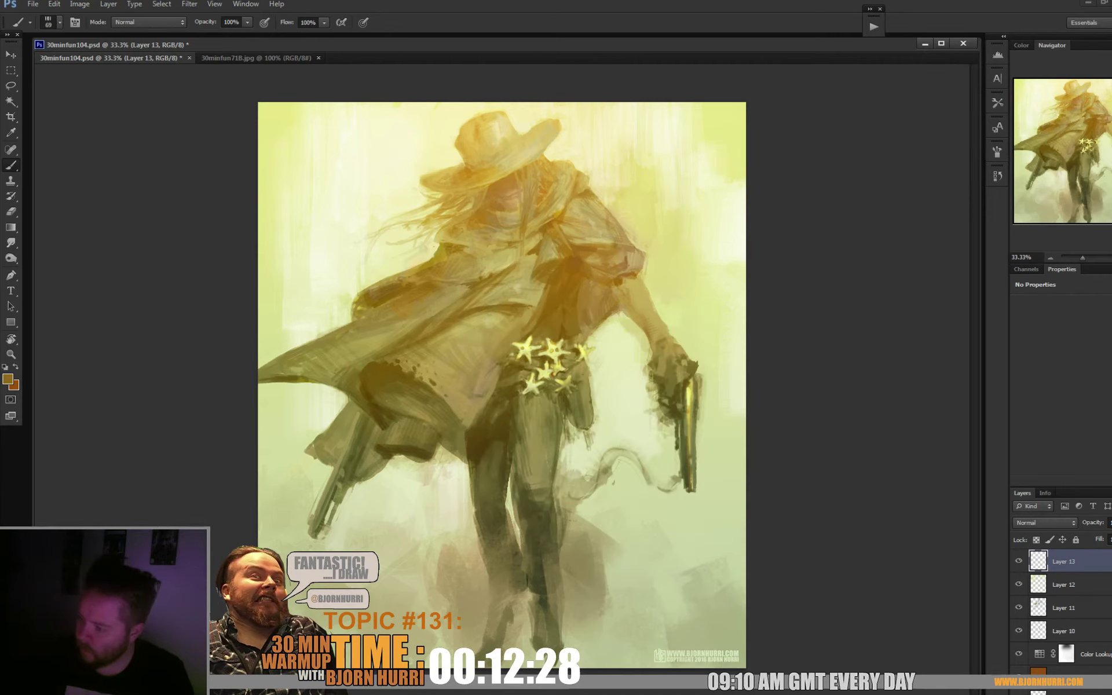
{"action": "left_click", "coordinate": [494, 354], "text": "alt"}
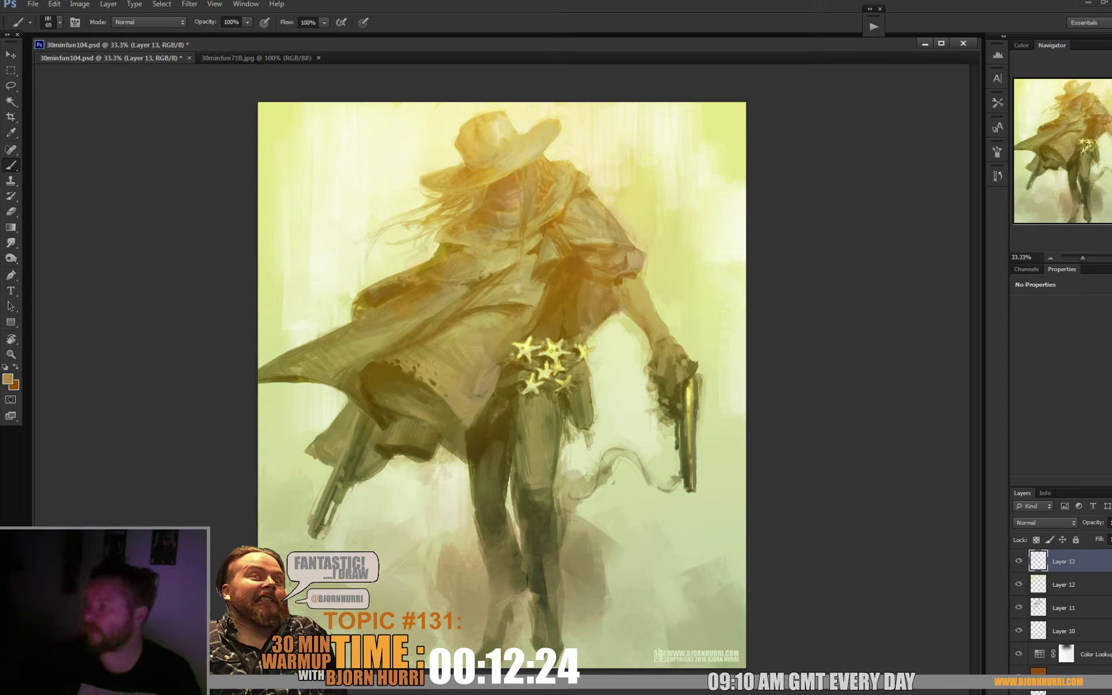
- Add and hide a Selective Color layer, then add Hue/Saturation at -24 saturation
{"action": "left_click", "coordinate": [1076, 565]}
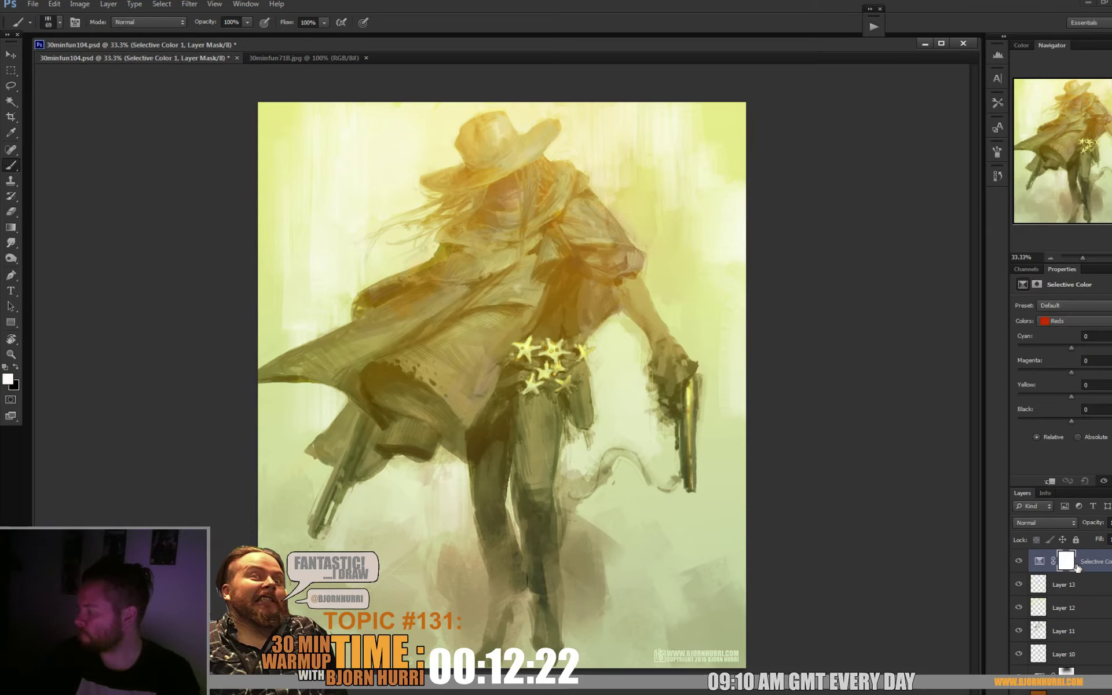
{"action": "left_click", "coordinate": [1020, 561]}
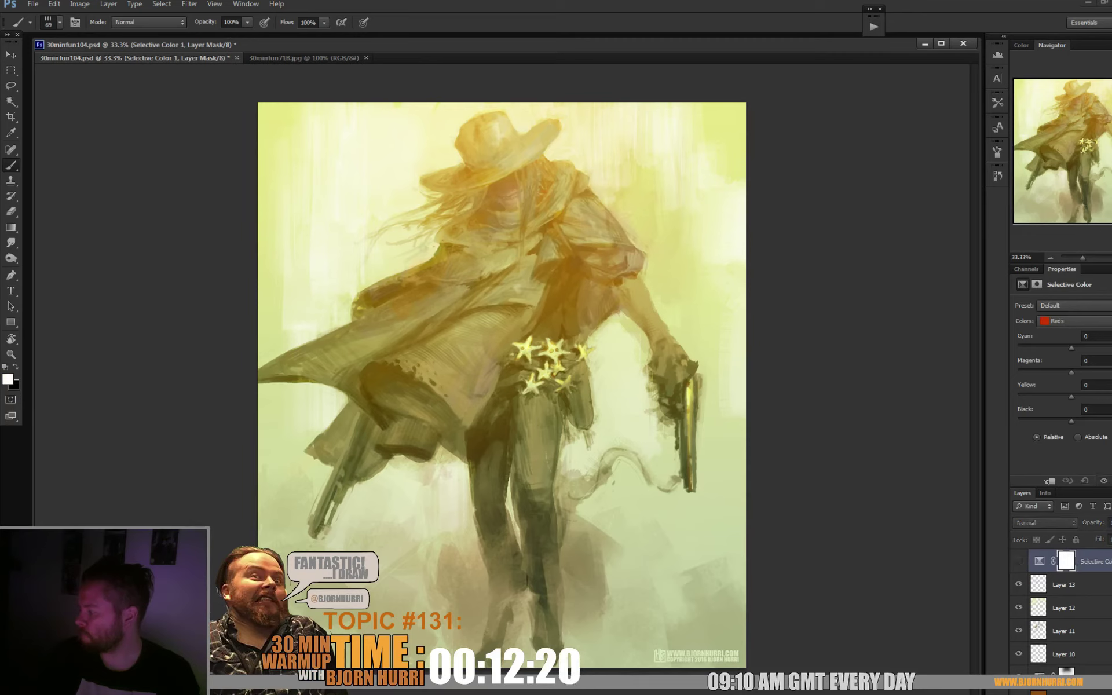
{"action": "left_click", "coordinate": [1078, 692]}
{"action": "left_click", "coordinate": [1066, 562]}
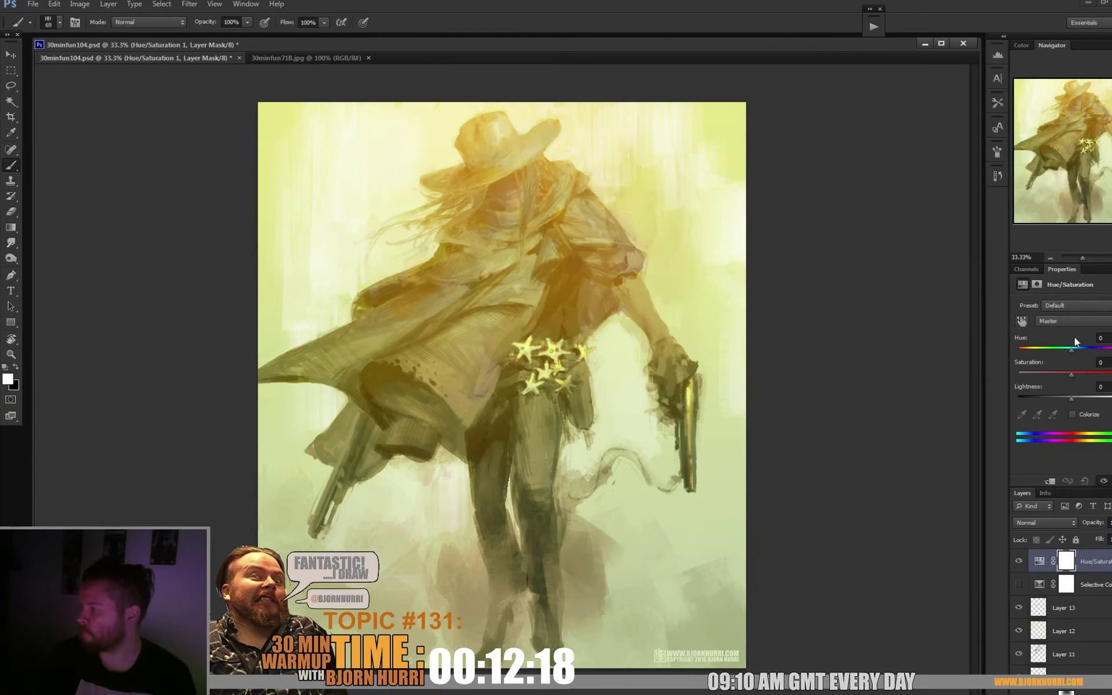
{"action": "left_click_drag", "start_coordinate": [1071, 375], "coordinate": [1058, 376]}
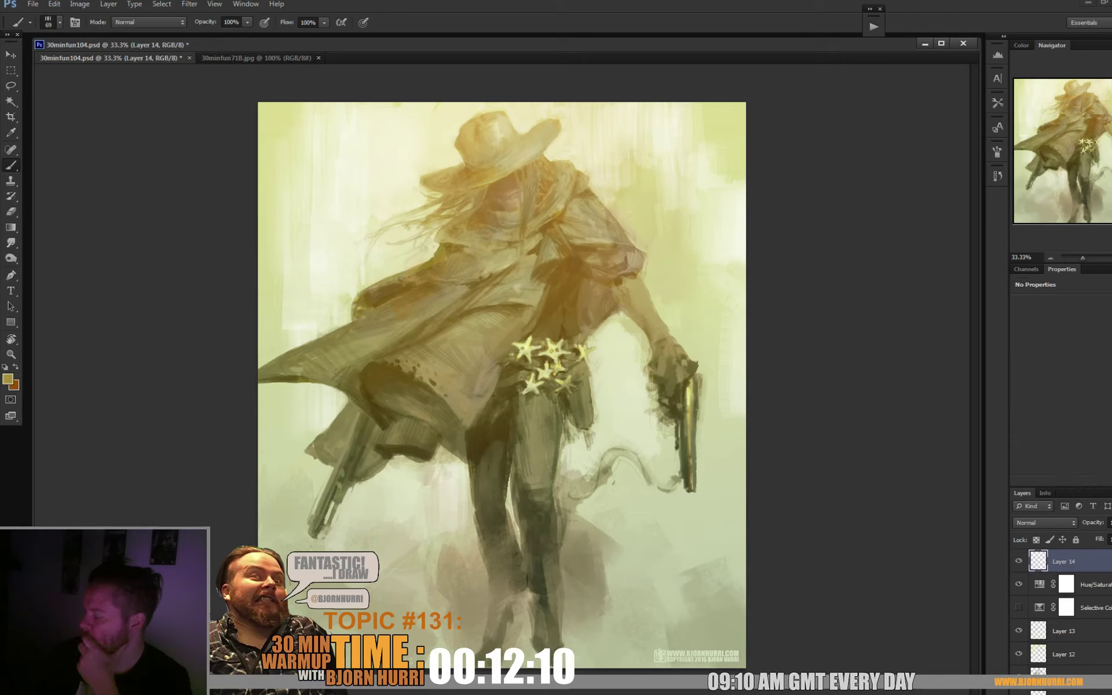
- Add a Warming Filter (85) Photo Filter adjustment and a new empty layer above it
{"action": "left_click", "coordinate": [1067, 690]}
{"action": "left_click", "coordinate": [1069, 601]}
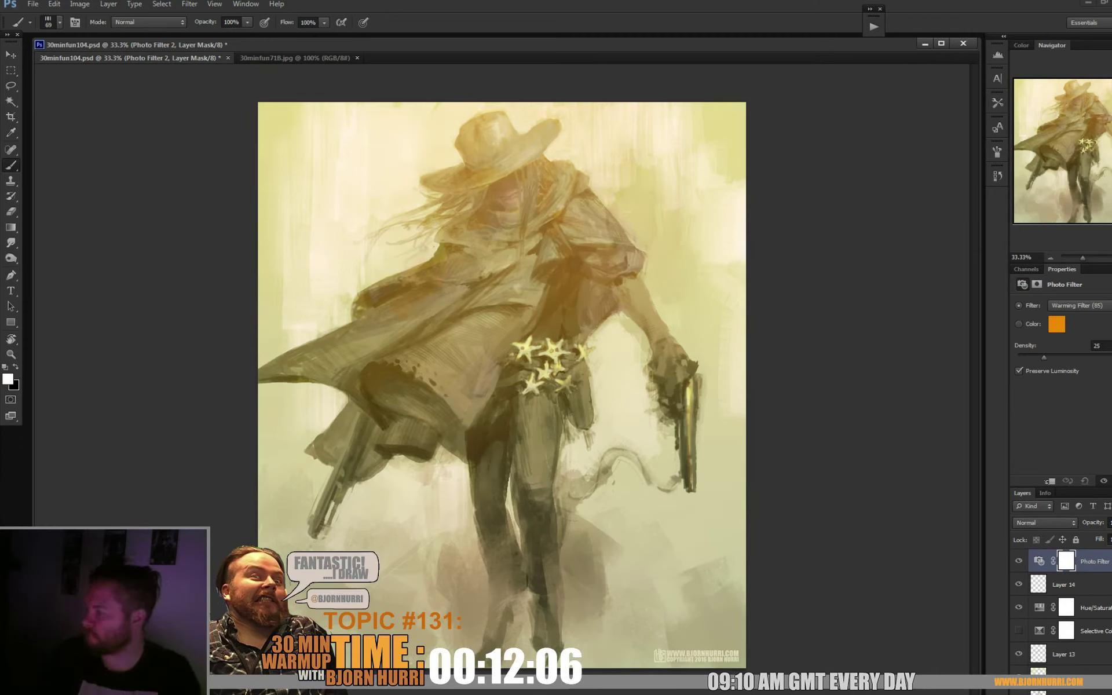
{"action": "key", "text": "ctrl+shift+alt+n"}
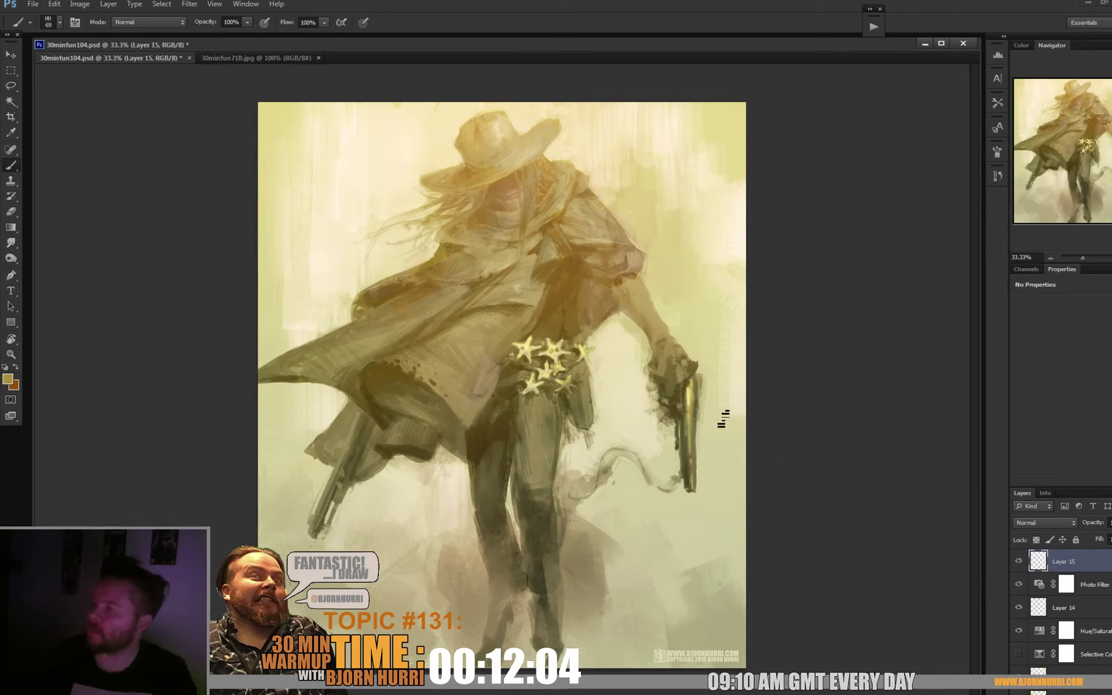
- Add a new empty layer and set the foreground colour to a saturated orange
{"action": "left_click", "coordinate": [461, 163], "text": "alt"}
{"action": "key", "text": "i"}
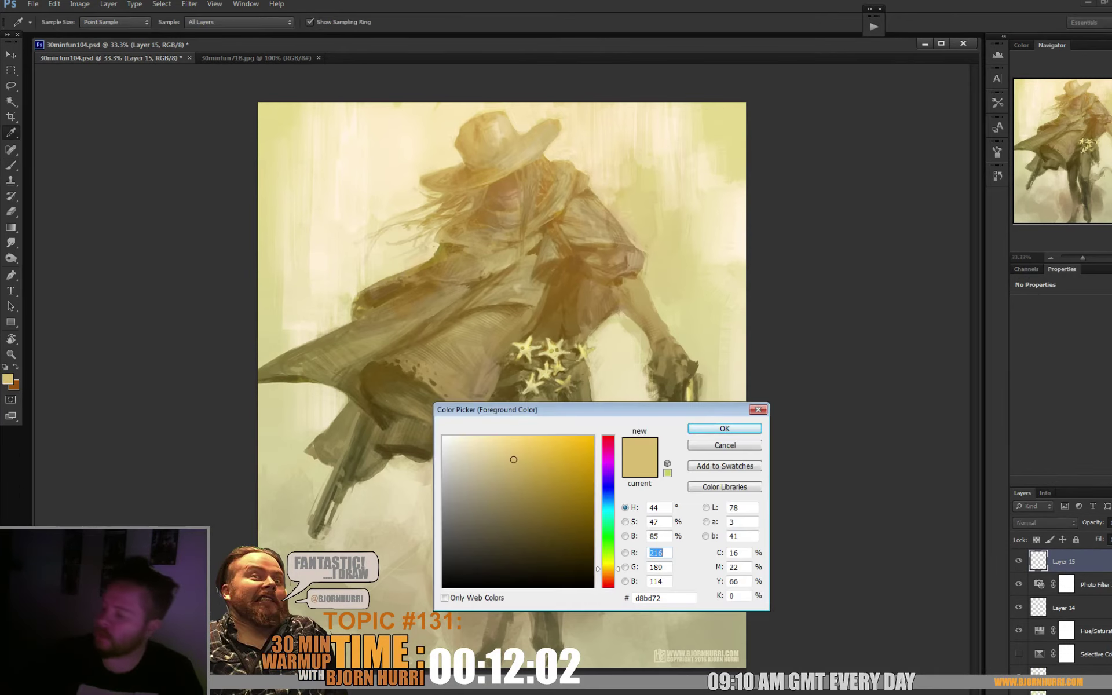
{"action": "left_click", "coordinate": [592, 447]}
{"action": "left_click", "coordinate": [607, 576]}
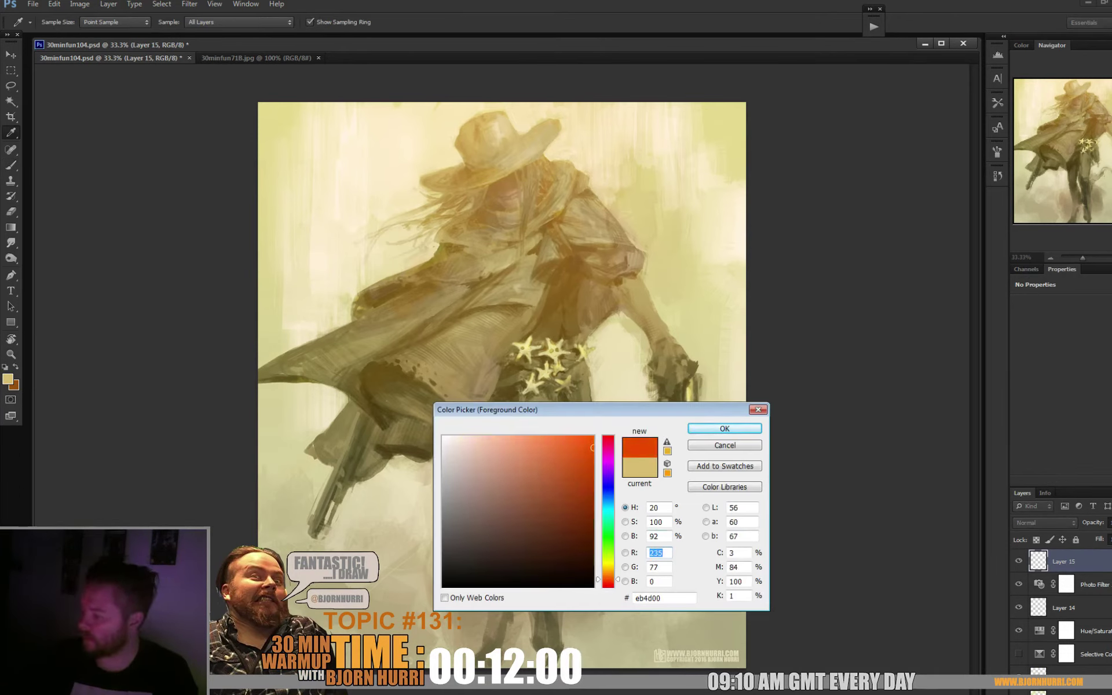
- Load the 150 px textured brush at 12 px, then add a new Color-mode layer
{"action": "left_click", "coordinate": [725, 428]}
{"action": "key", "text": "b"}
{"action": "right_click", "coordinate": [553, 237]}
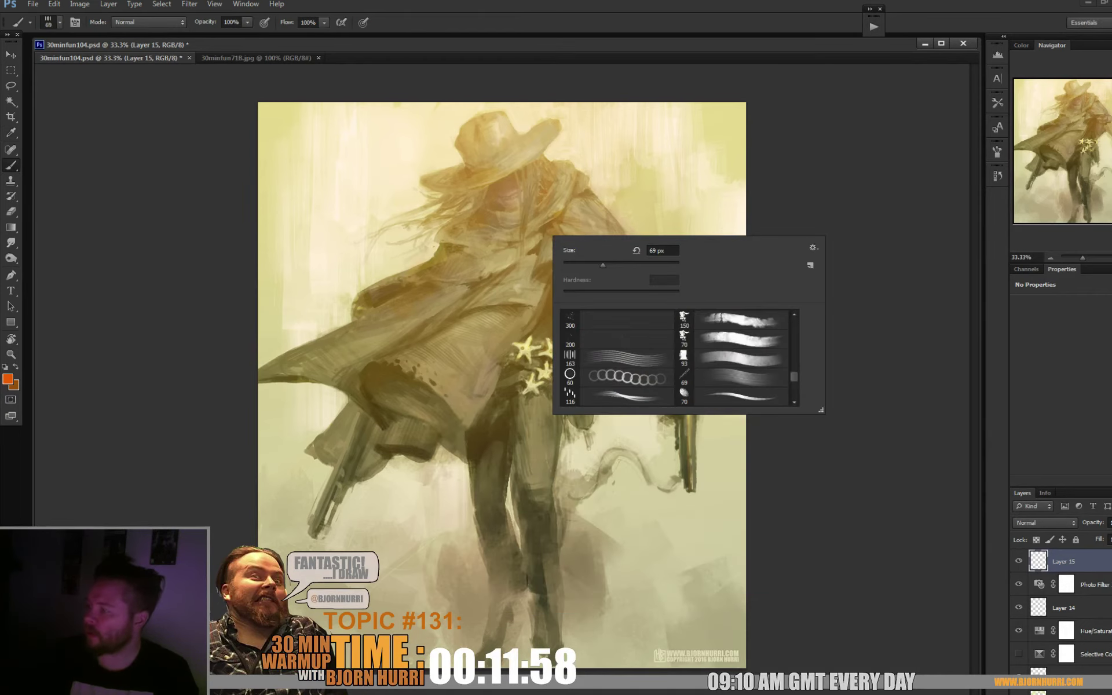
{"action": "left_click", "coordinate": [733, 320]}
{"action": "type", "text": "12"}
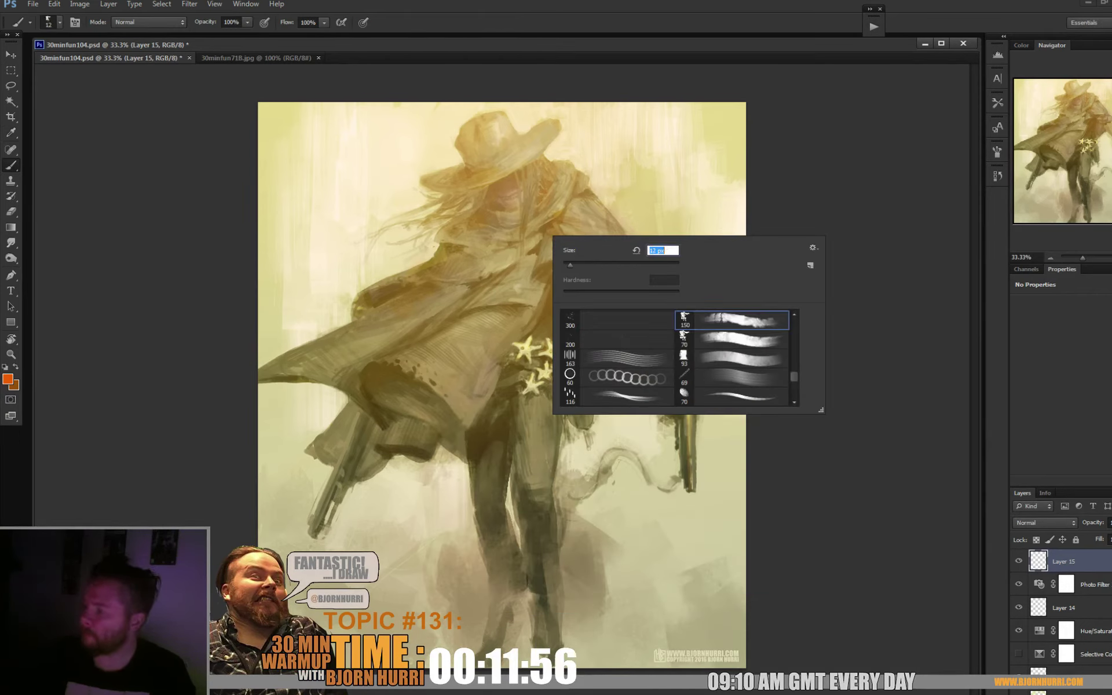
{"action": "key", "text": "Return"}
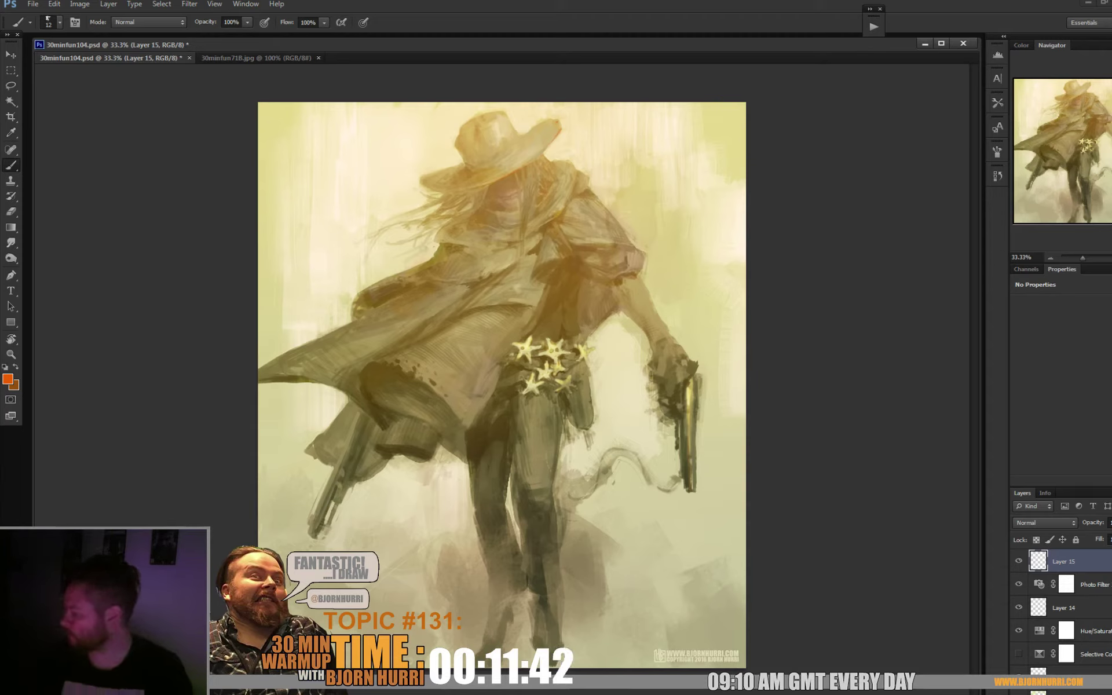
{"action": "key", "text": "ctrl+shift+alt+n"}
{"action": "left_click", "coordinate": [1044, 522]}
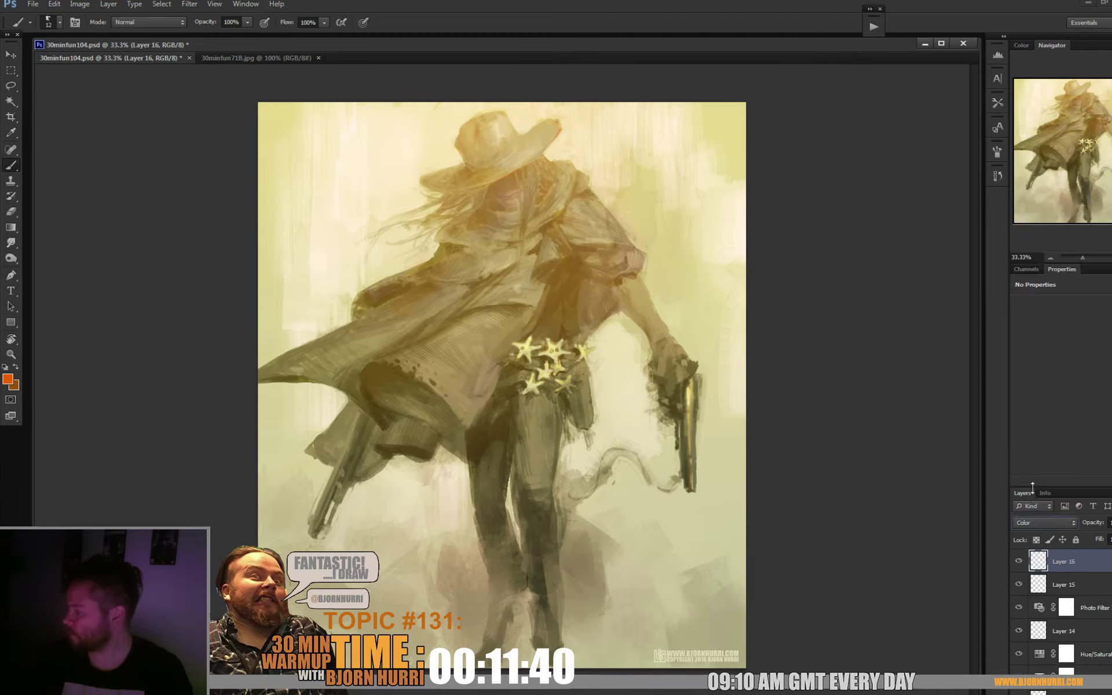
- Sample an olive-brown from the painting and add a Brightness/Contrast layer above Layer 16
{"action": "left_click", "coordinate": [687, 375], "text": "alt"}
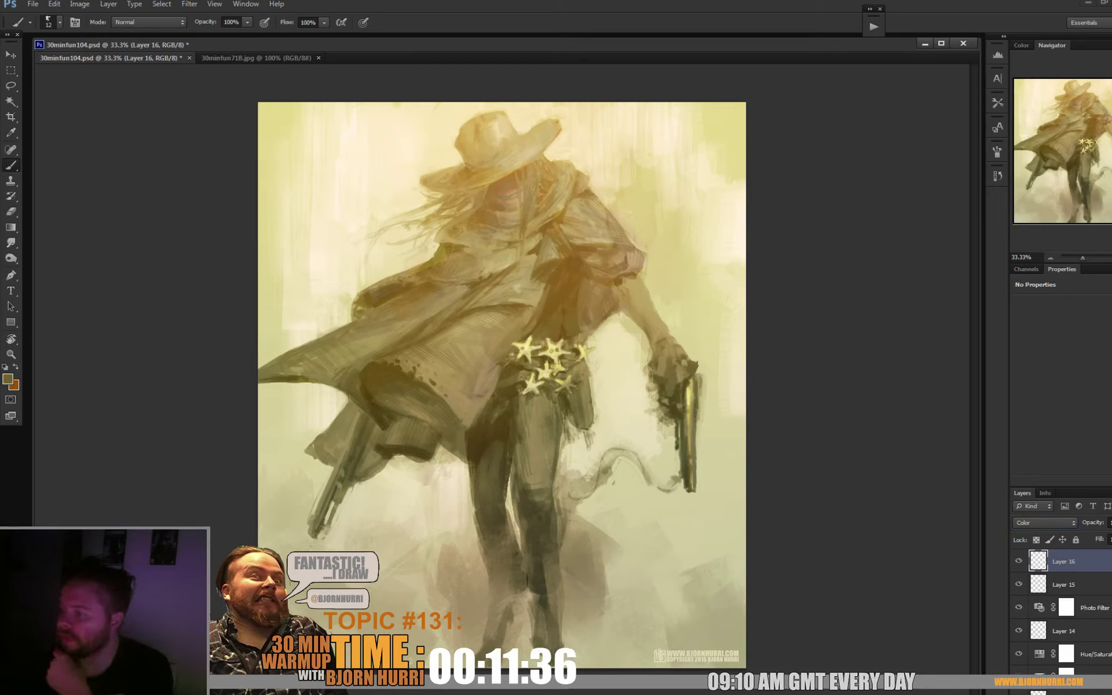
{"action": "key", "text": "e"}
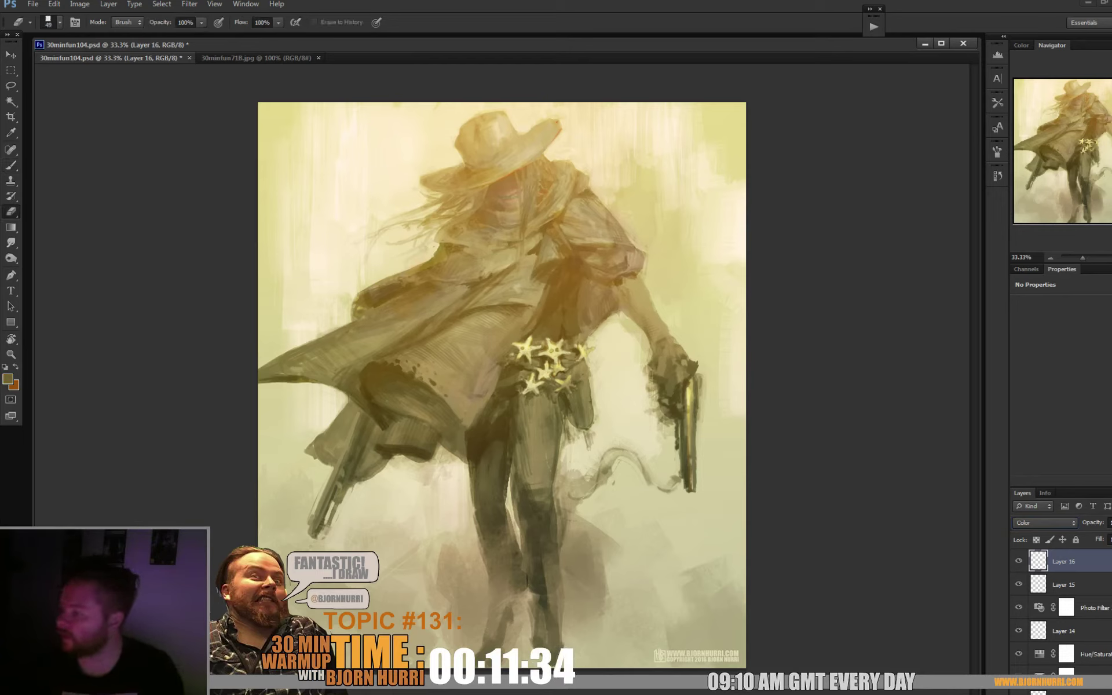
{"action": "key", "text": "b"}
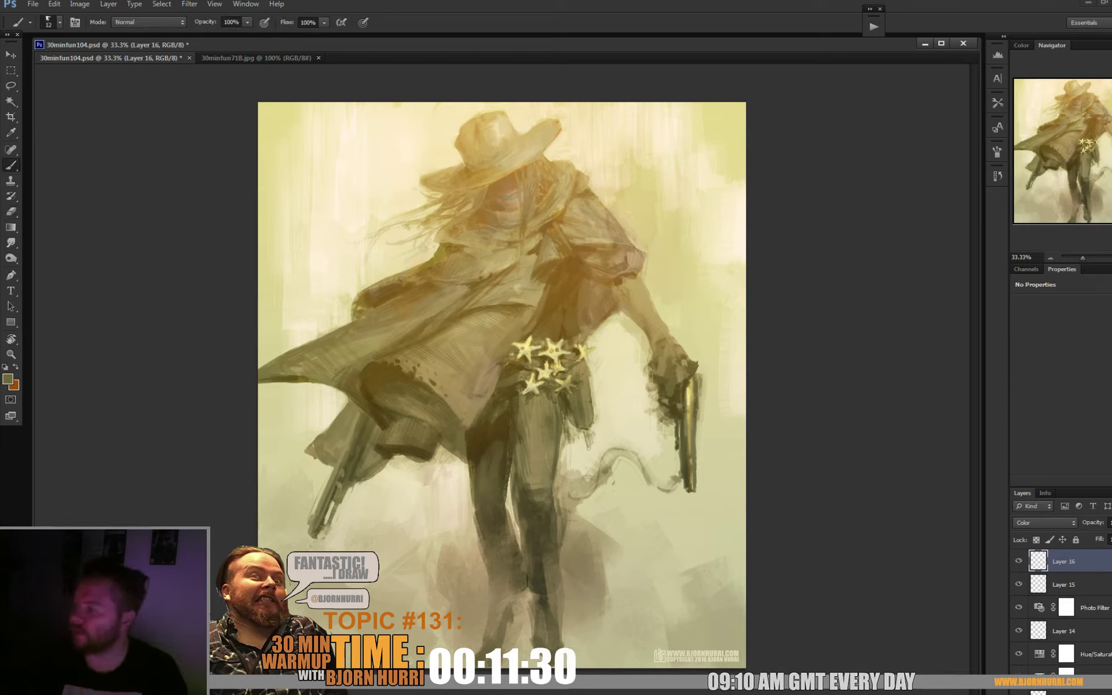
{"action": "right_click", "coordinate": [569, 180]}
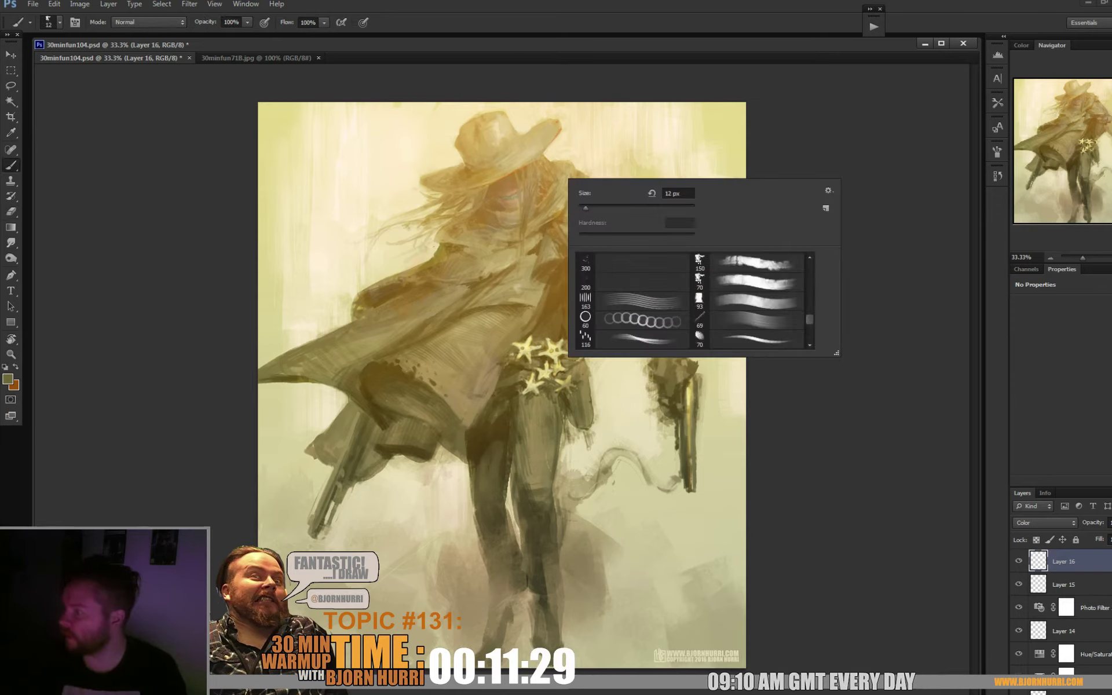
{"action": "key", "text": "Return"}
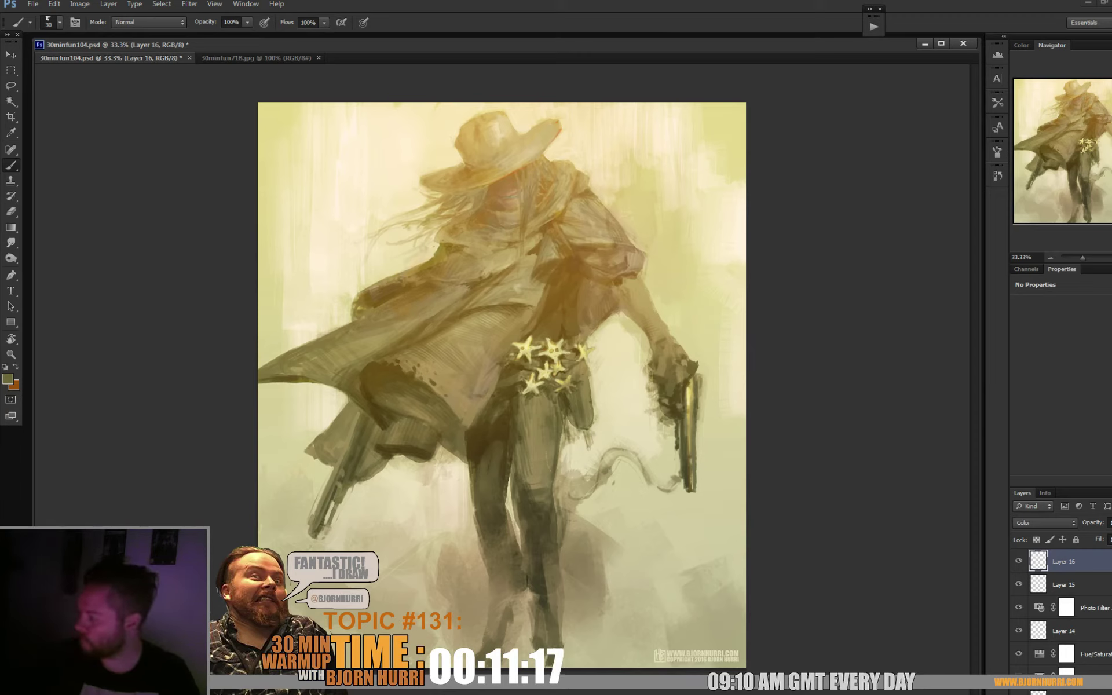
{"action": "left_click", "coordinate": [1060, 693]}
{"action": "left_click", "coordinate": [1055, 486]}
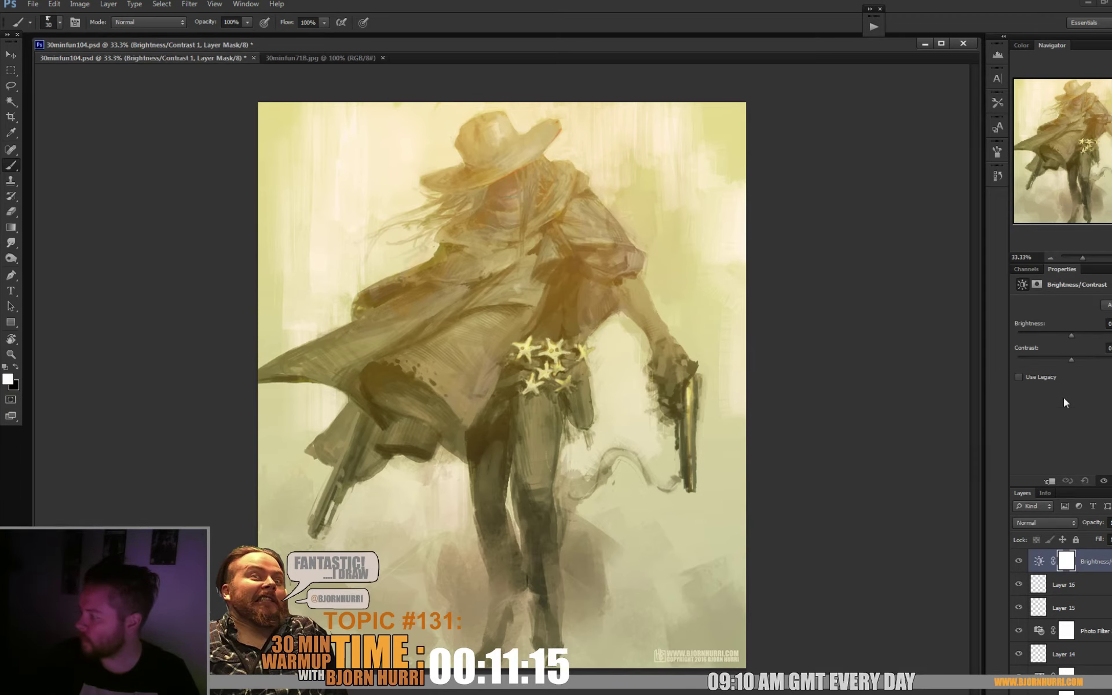
- Raise Contrast, lower Brightness slightly, and add empty Layer 17 above the adjustment
{"action": "left_click", "coordinate": [1086, 358]}
{"action": "left_click_drag", "start_coordinate": [1087, 357], "coordinate": [1096, 358]}
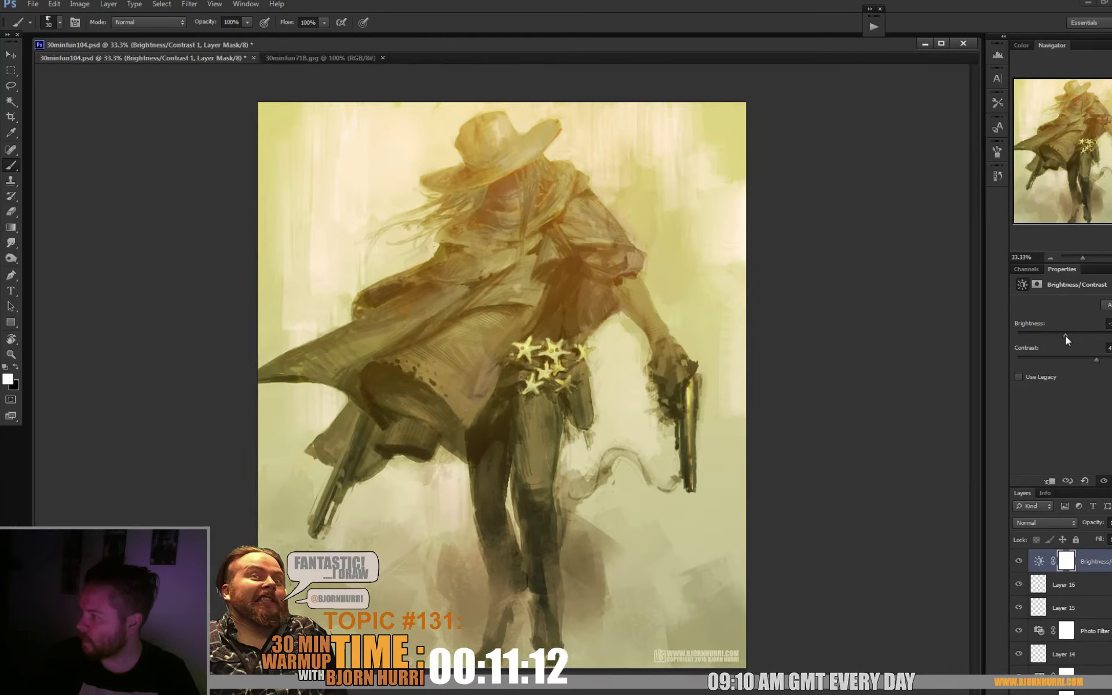
{"action": "left_click", "coordinate": [1065, 335]}
{"action": "left_click_drag", "start_coordinate": [1065, 335], "coordinate": [1069, 337]}
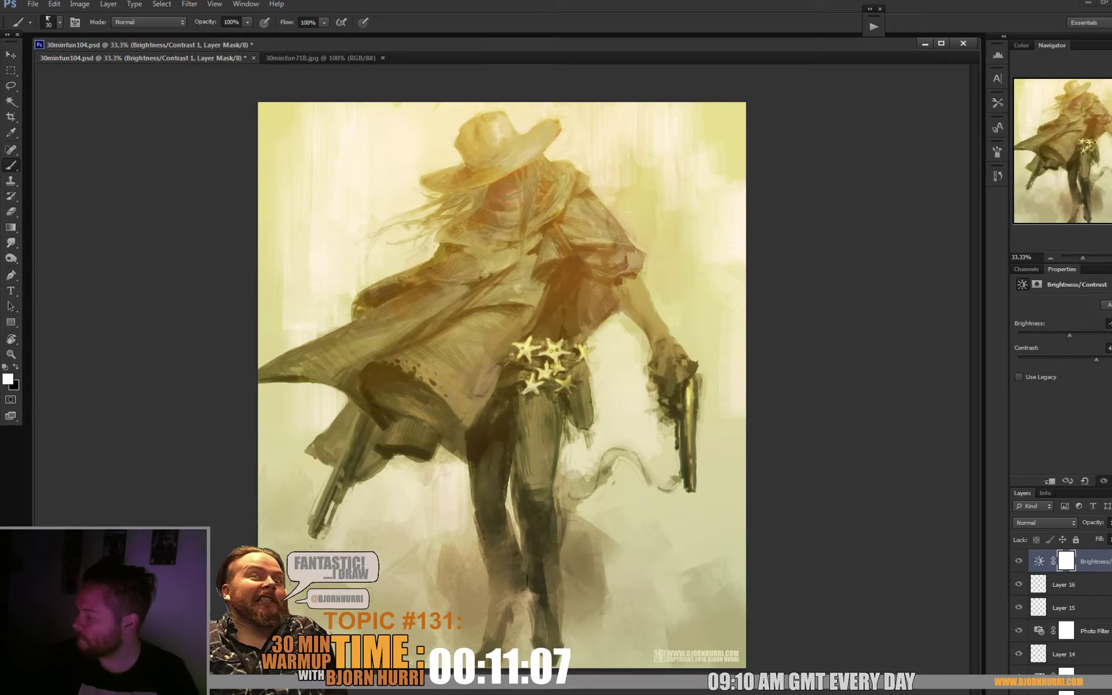
{"action": "key", "text": "ctrl+shift+alt+n"}
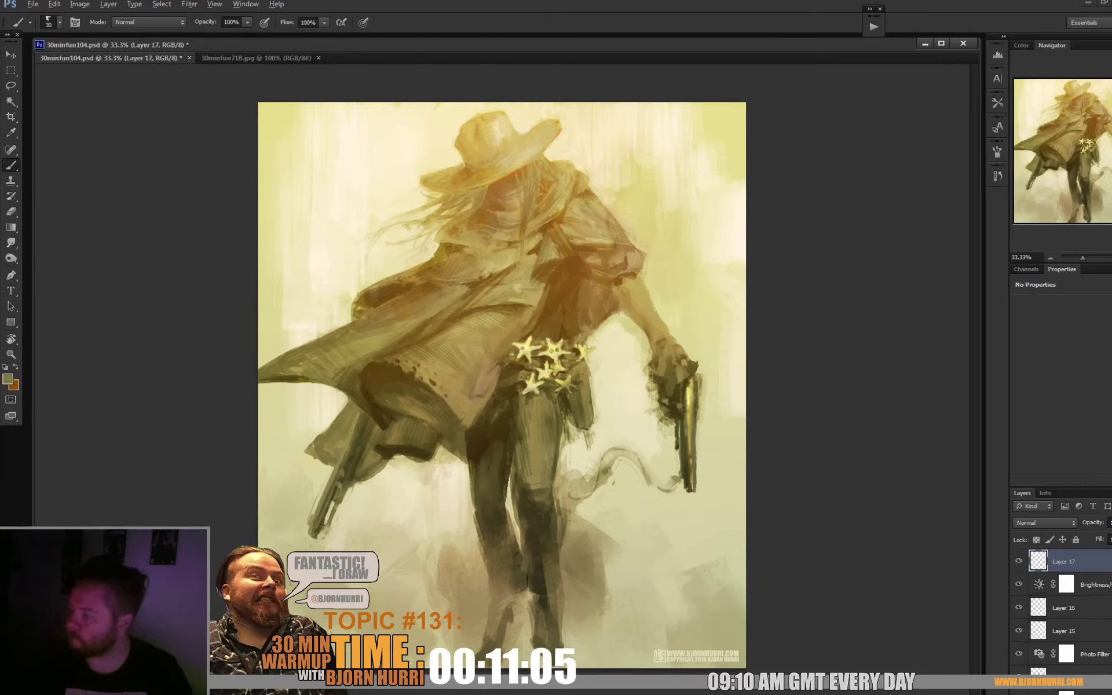
- Sample several browns from the belt stars, legs and middle of the figure
{"action": "left_click", "coordinate": [521, 373], "text": "alt"}
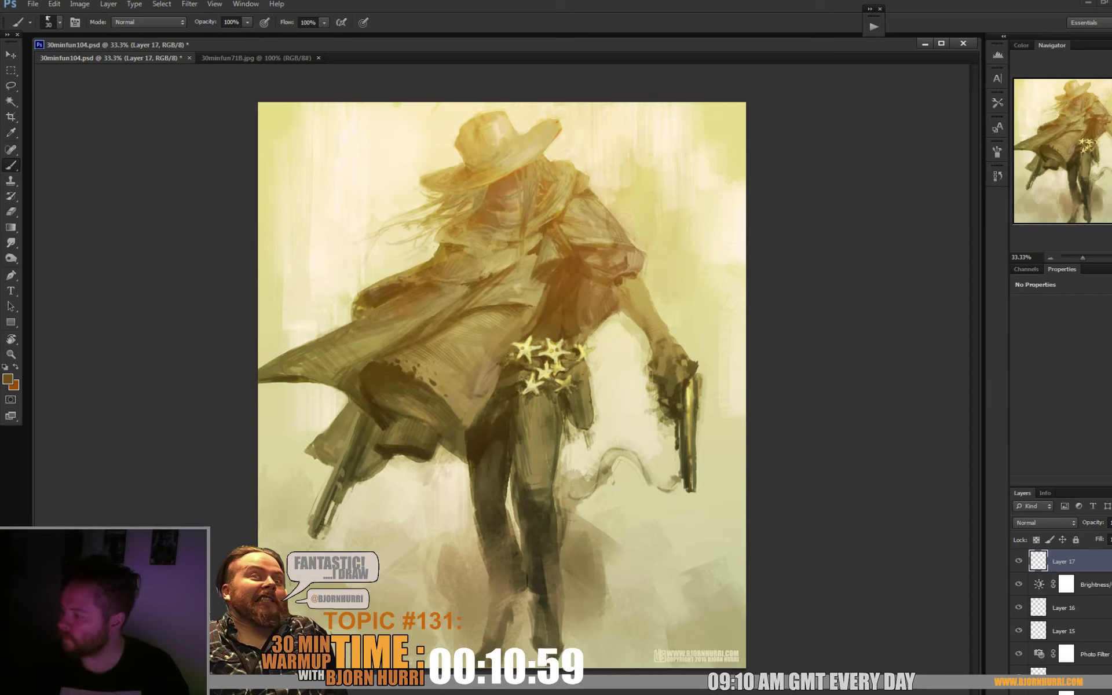
{"action": "left_click", "coordinate": [519, 402], "text": "alt"}
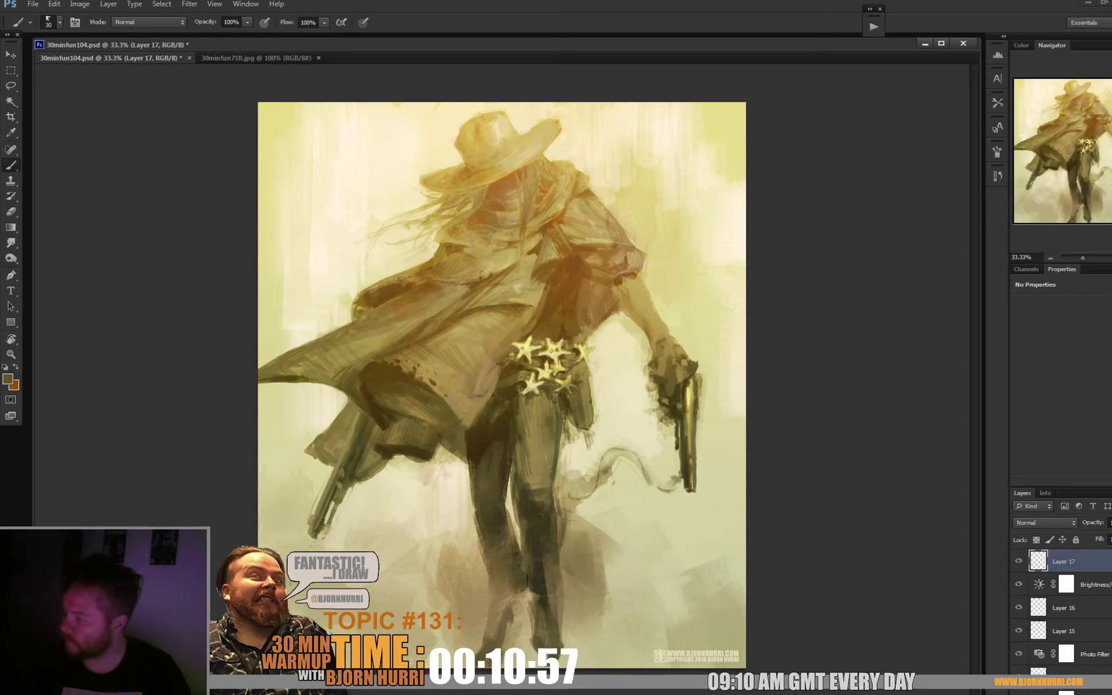
{"action": "left_click", "coordinate": [543, 419], "text": "alt"}
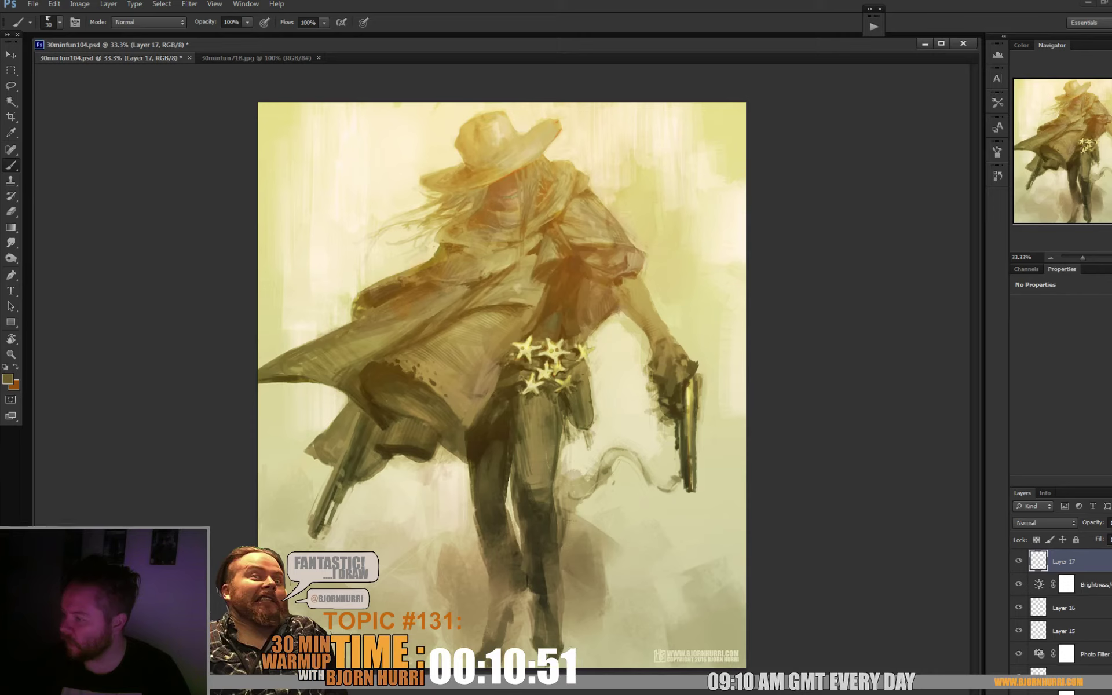
{"action": "left_click", "coordinate": [550, 324], "text": "alt"}
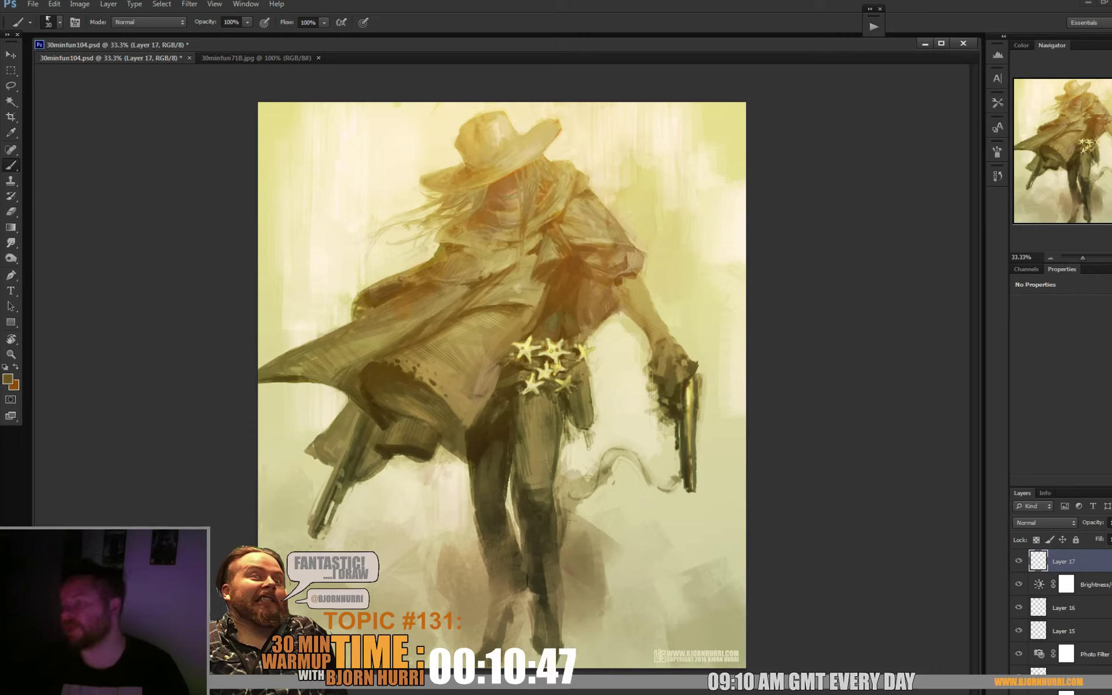
{"action": "left_click", "coordinate": [570, 402], "text": "alt"}
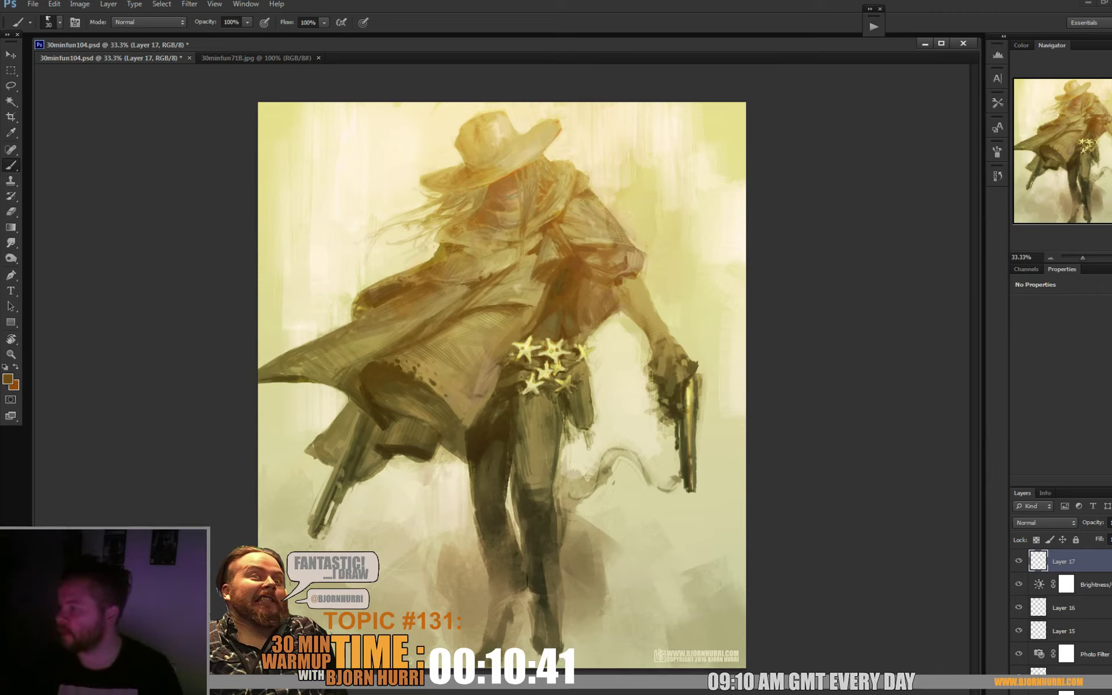
{"action": "left_click", "coordinate": [539, 275], "text": "alt"}
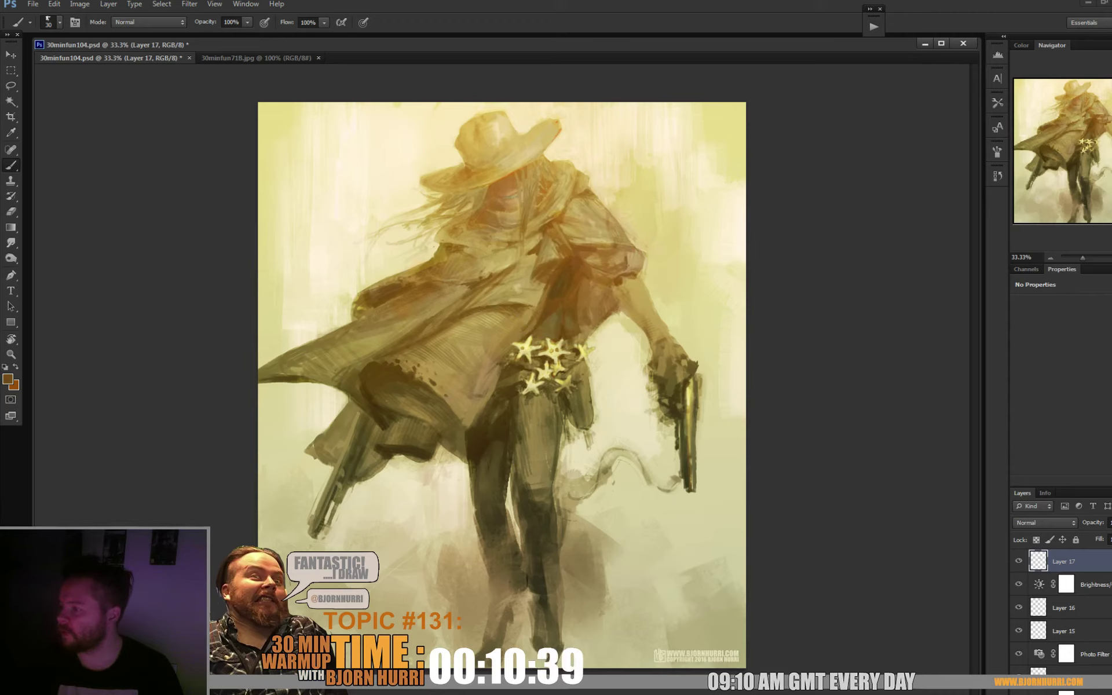
- Set the brush to 16 px and sample a darker brown from the chest
{"action": "right_click", "coordinate": [563, 269]}
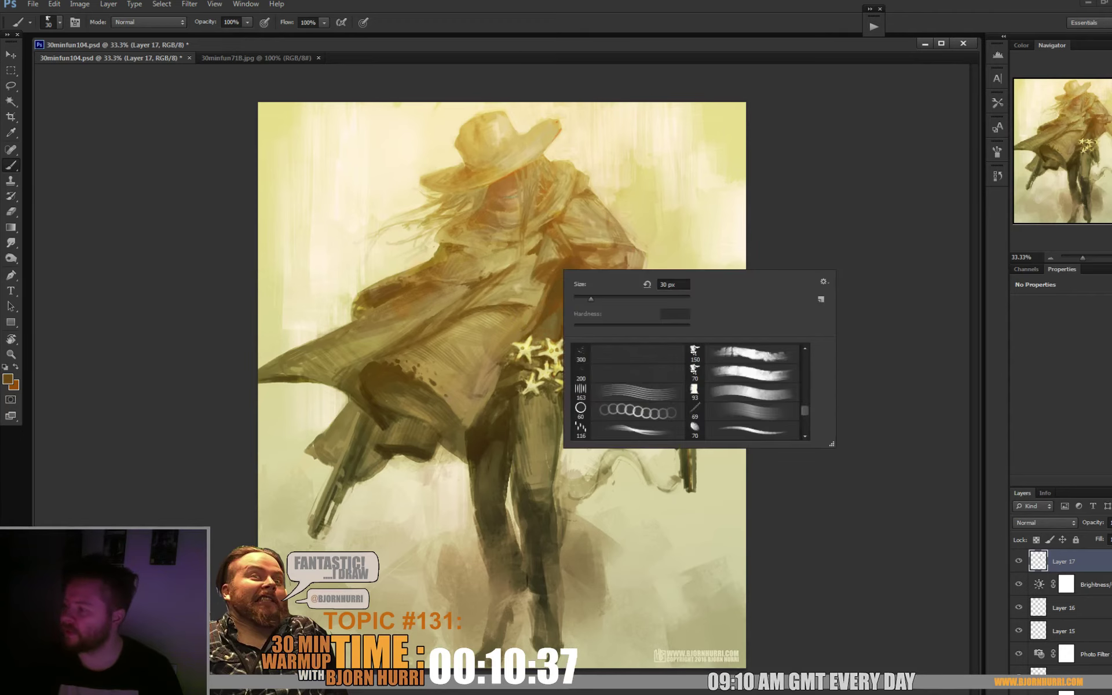
{"action": "type", "text": "16"}
{"action": "key", "text": "Return"}
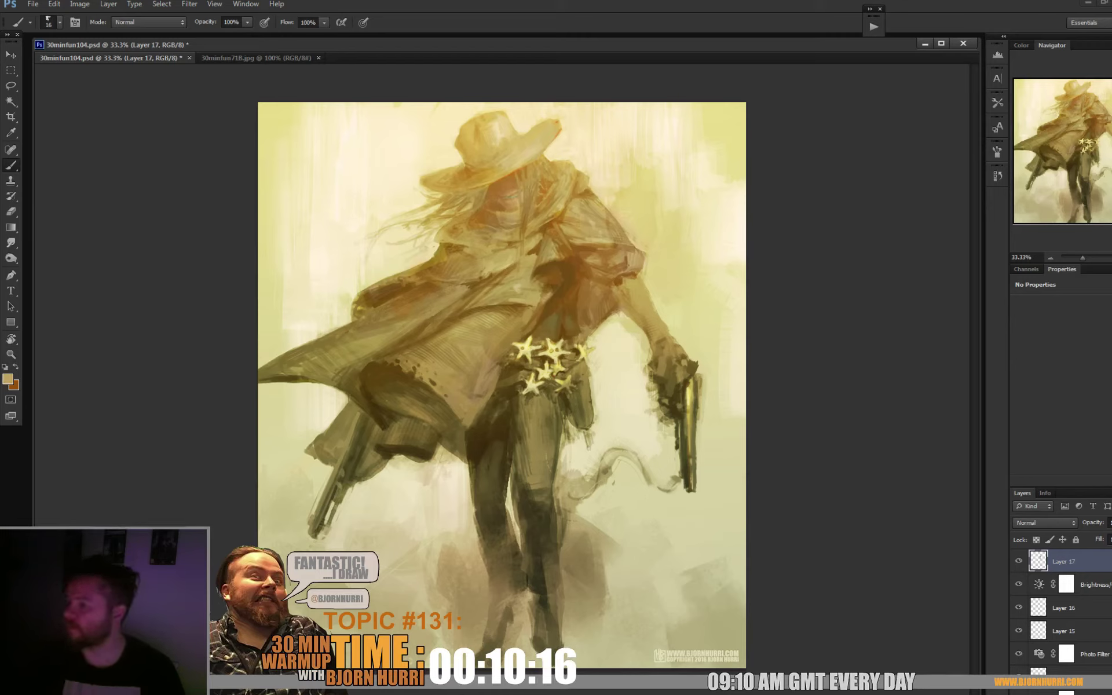
{"action": "left_click", "coordinate": [551, 299], "text": "alt"}
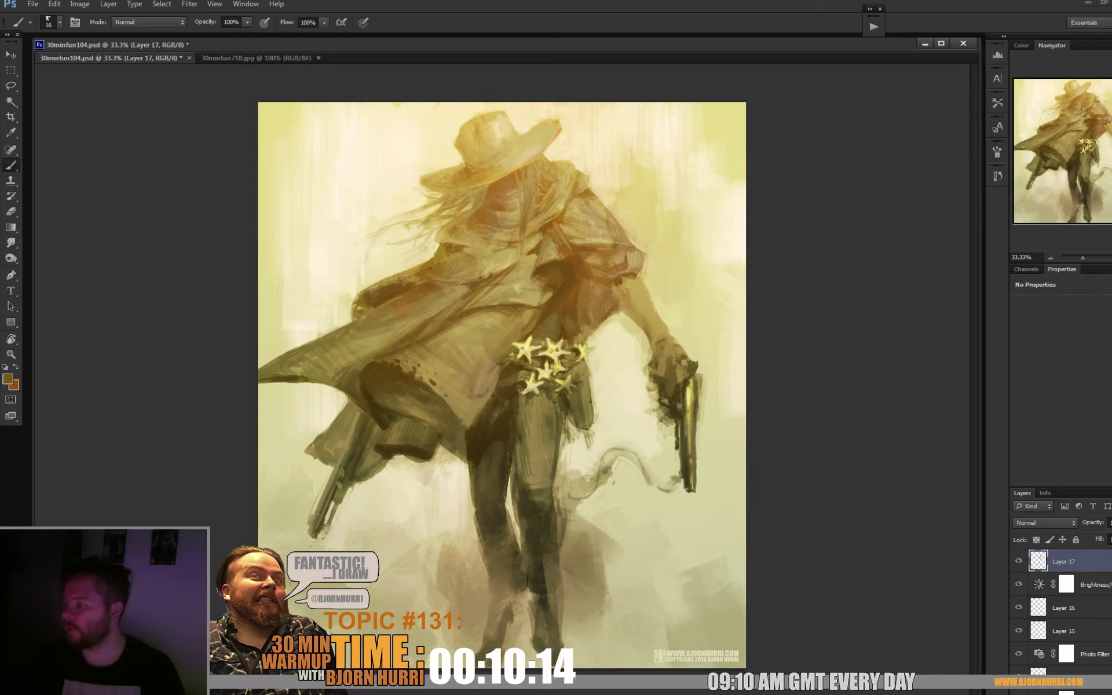
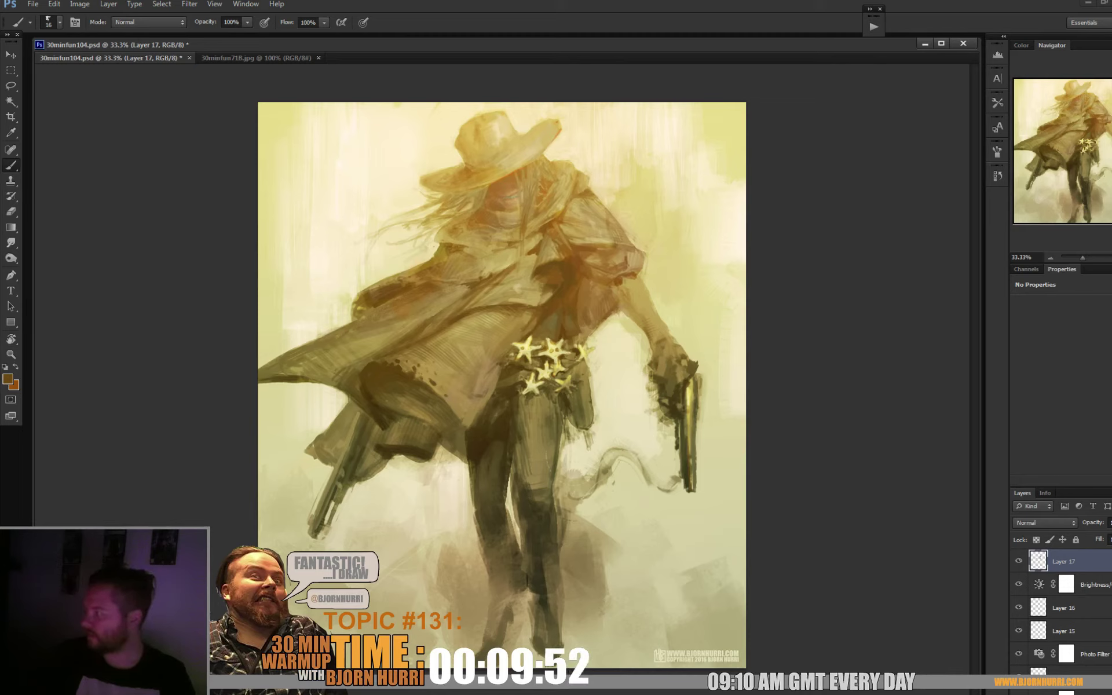
- Add a new layer above Layer 17 set to the Color Burn blend mode
{"action": "key", "text": "ctrl+shift+alt+n"}
{"action": "left_click", "coordinate": [1044, 522]}
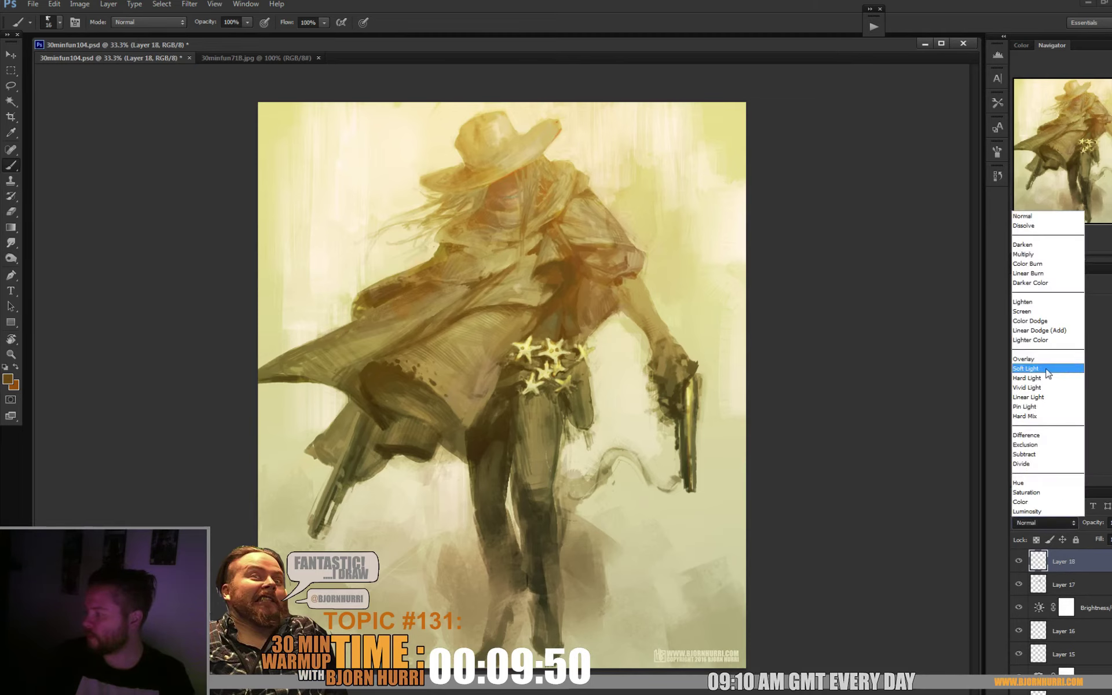
{"action": "left_click", "coordinate": [1039, 265]}
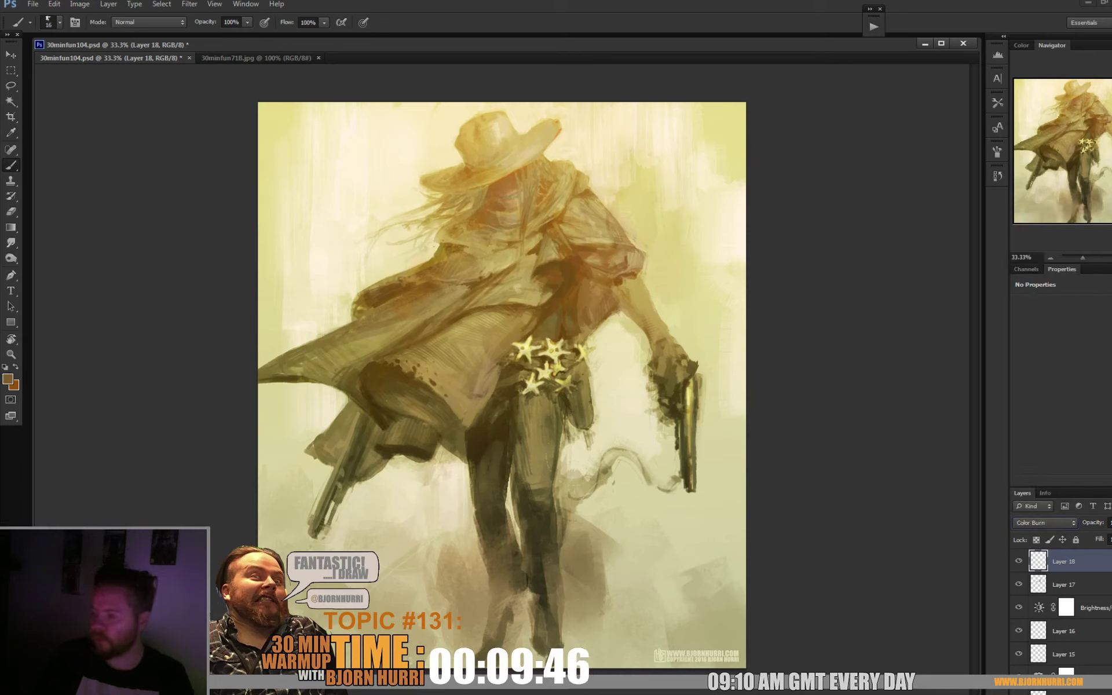
- Drag a burn gradient down from the hat, undoing to compare with and without it
{"action": "key", "text": "g"}
{"action": "left_click_drag", "start_coordinate": [504, 450], "coordinate": [503, 450]}
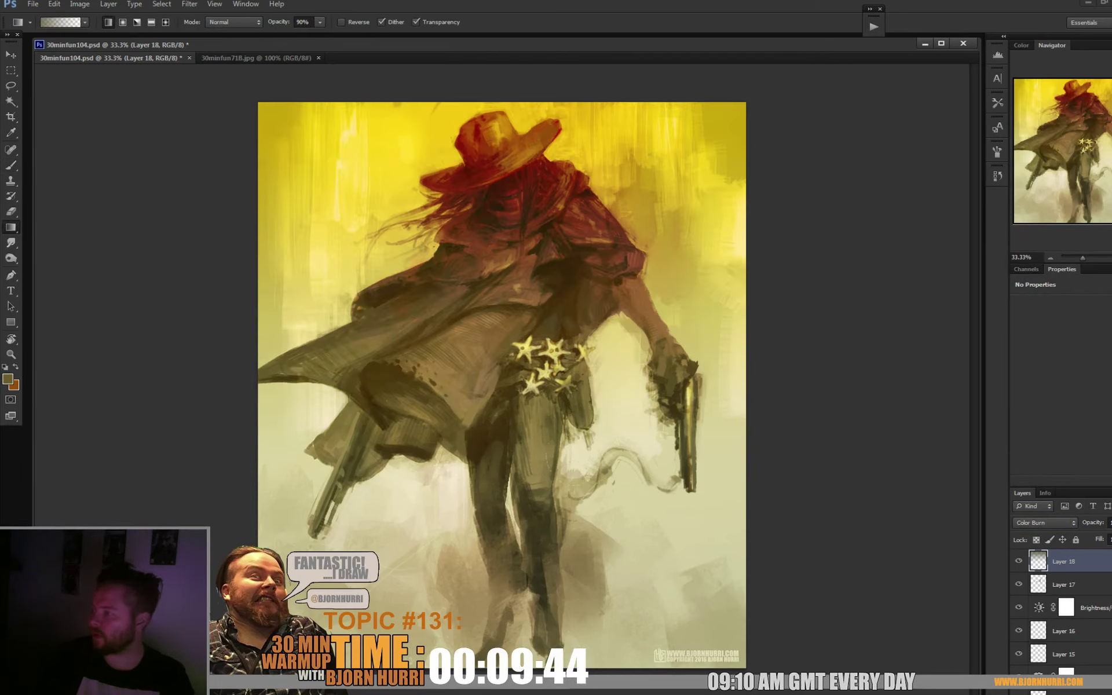
{"action": "key", "text": "ctrl+z"}
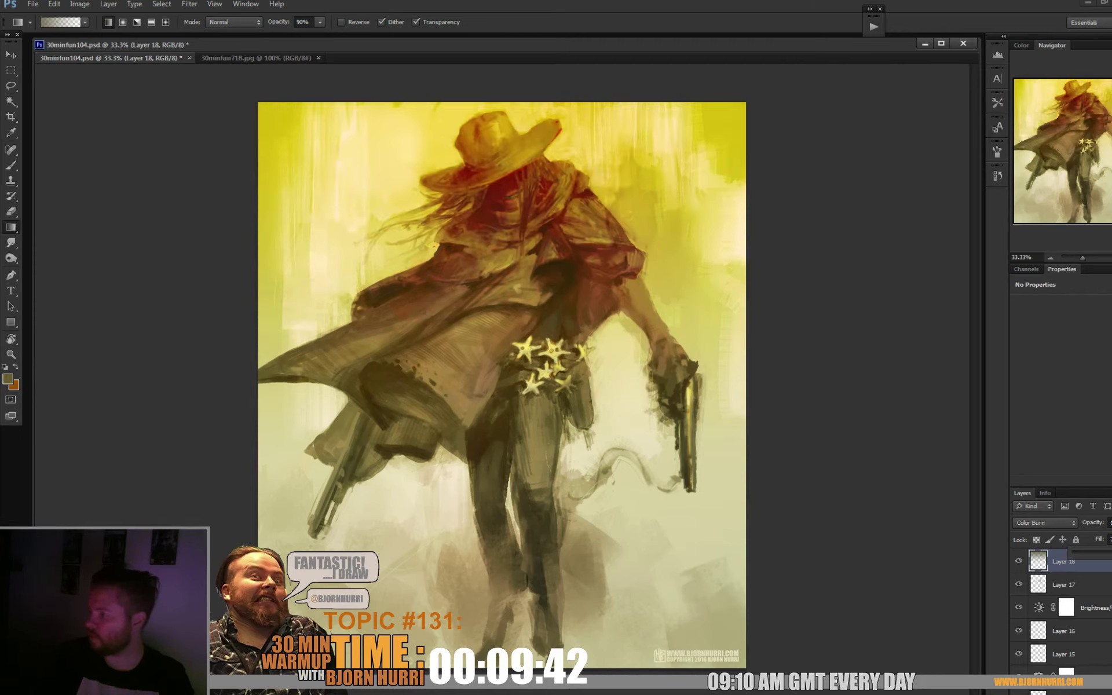
{"action": "key", "text": "ctrl+z"}
- Shift the burn layer's hue in Hue/Saturation from -23 to the opposite extreme
{"action": "key", "text": "ctrl+u"}
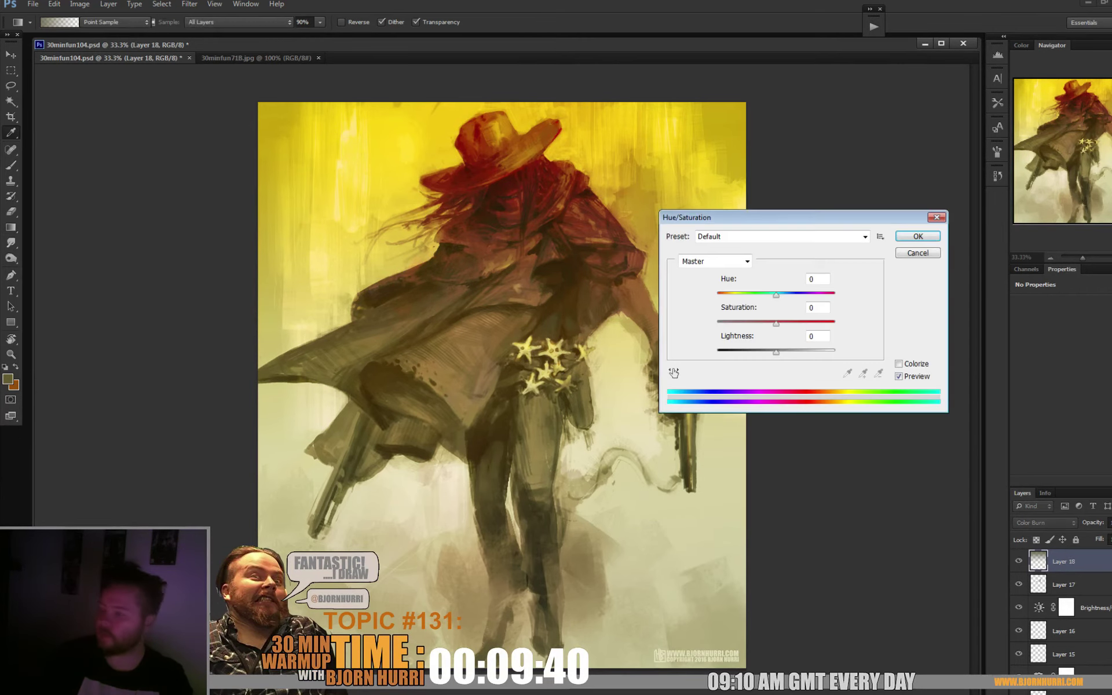
{"action": "type", "text": "-23"}
{"action": "key", "text": "shift+Down"}
{"action": "key", "text": "shift+Down"}
{"action": "key", "text": "shift+Down"}
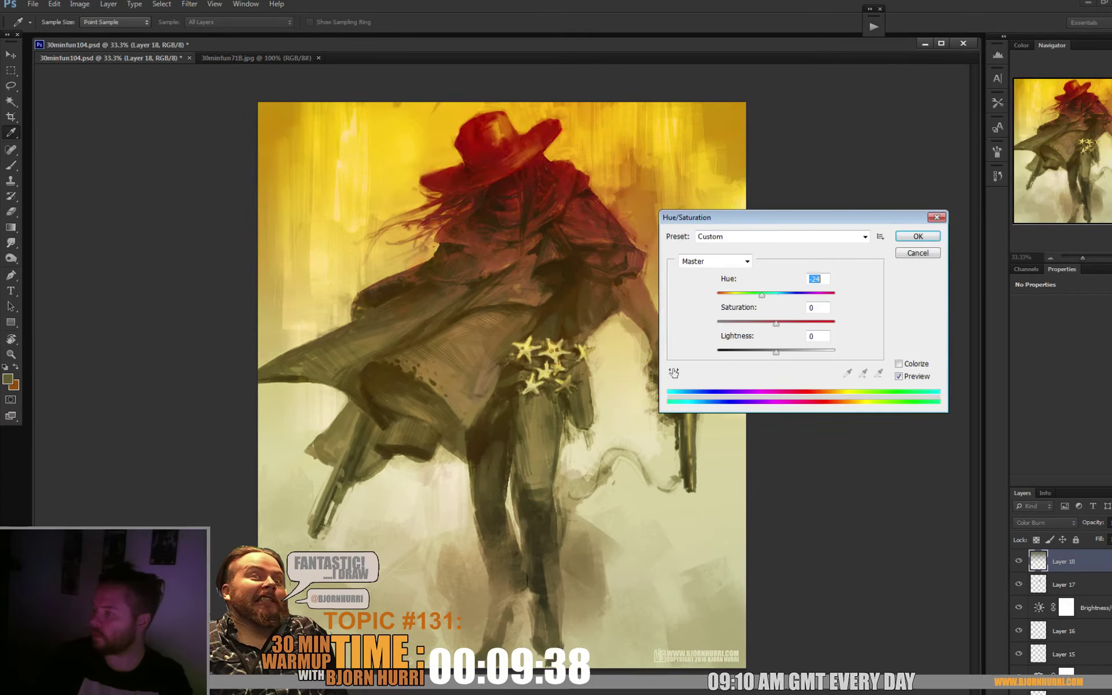
{"action": "key", "text": "shift+Down"}
{"action": "key", "text": "shift+Down"}
{"action": "key", "text": "shift+Down"}
{"action": "key", "text": "shift+Down"}
{"action": "key", "text": "shift+Down"}
{"action": "key", "text": "shift+Down"}
{"action": "key", "text": "shift+Down"}
{"action": "key", "text": "shift+Down"}
{"action": "key", "text": "shift+Down"}
{"action": "key", "text": "Down"}
{"action": "key", "text": "Down"}
{"action": "key", "text": "Down"}
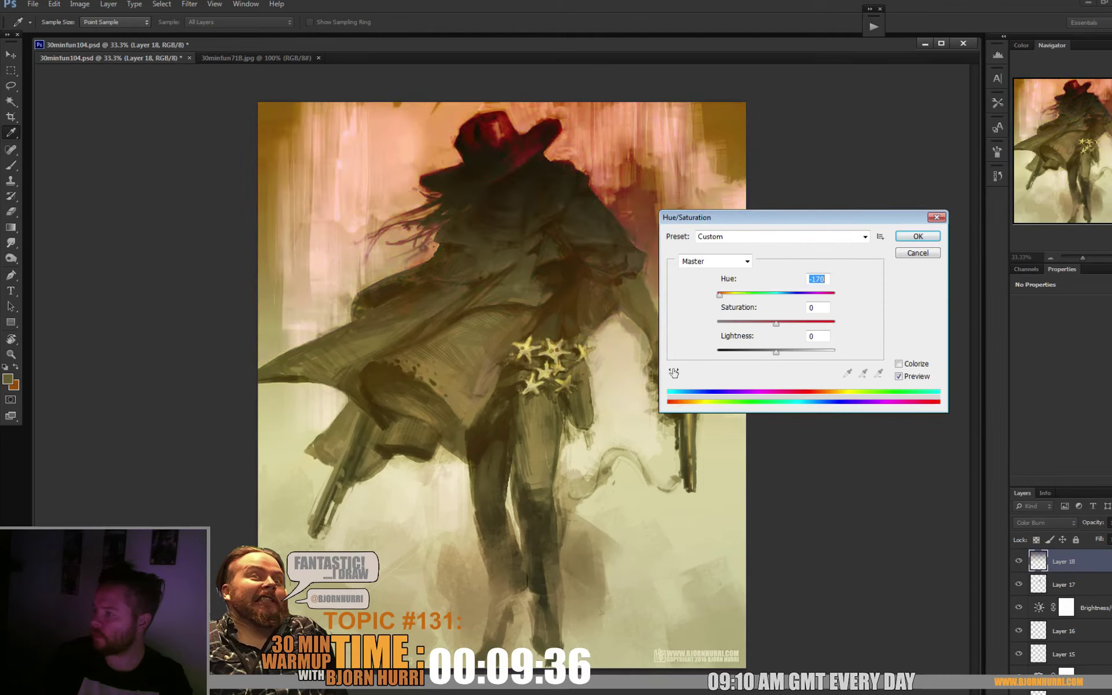
{"action": "key", "text": "shift+Down"}
{"action": "key", "text": "shift+Down"}
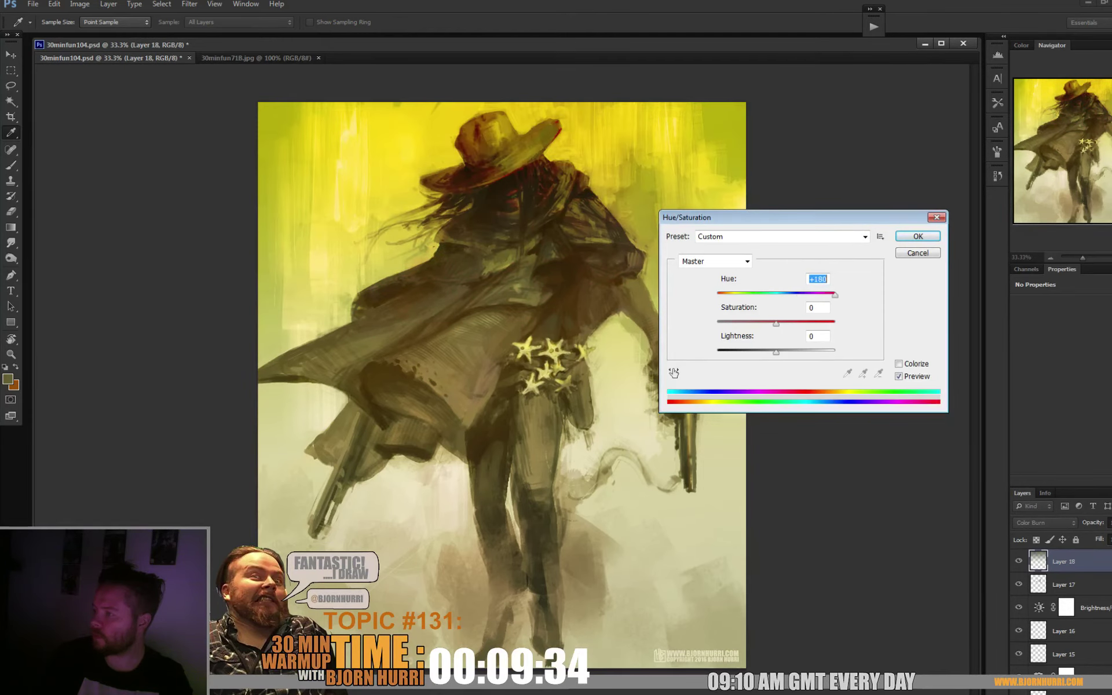
{"action": "key", "text": "shift+Down"}
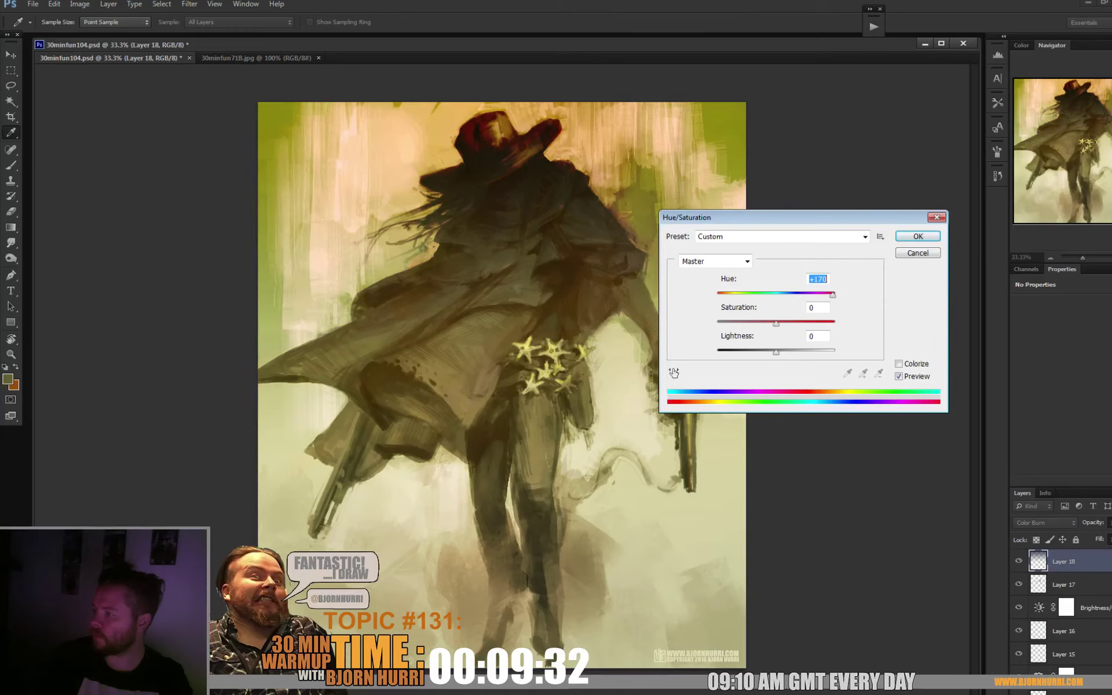
{"action": "key", "text": "Return"}
- Redraw the burn gradient over the hat and face, lower its opacity, and duplicate Layer 18
{"action": "key", "text": "g"}
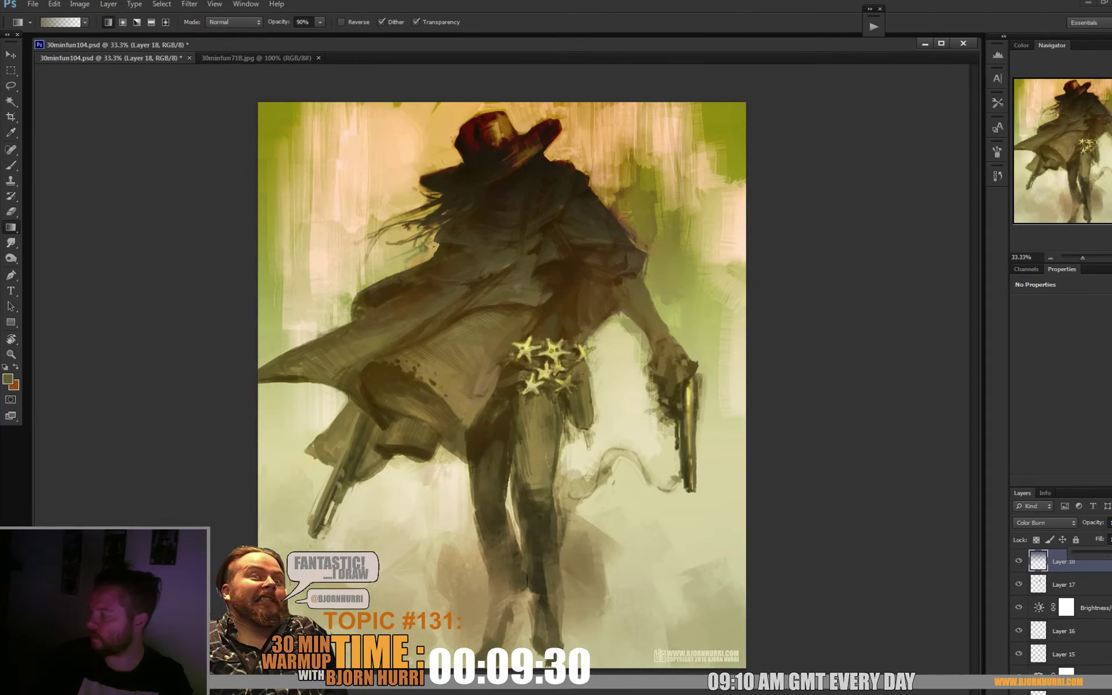
{"action": "left_click_drag", "start_coordinate": [502, 134], "coordinate": [501, 394]}
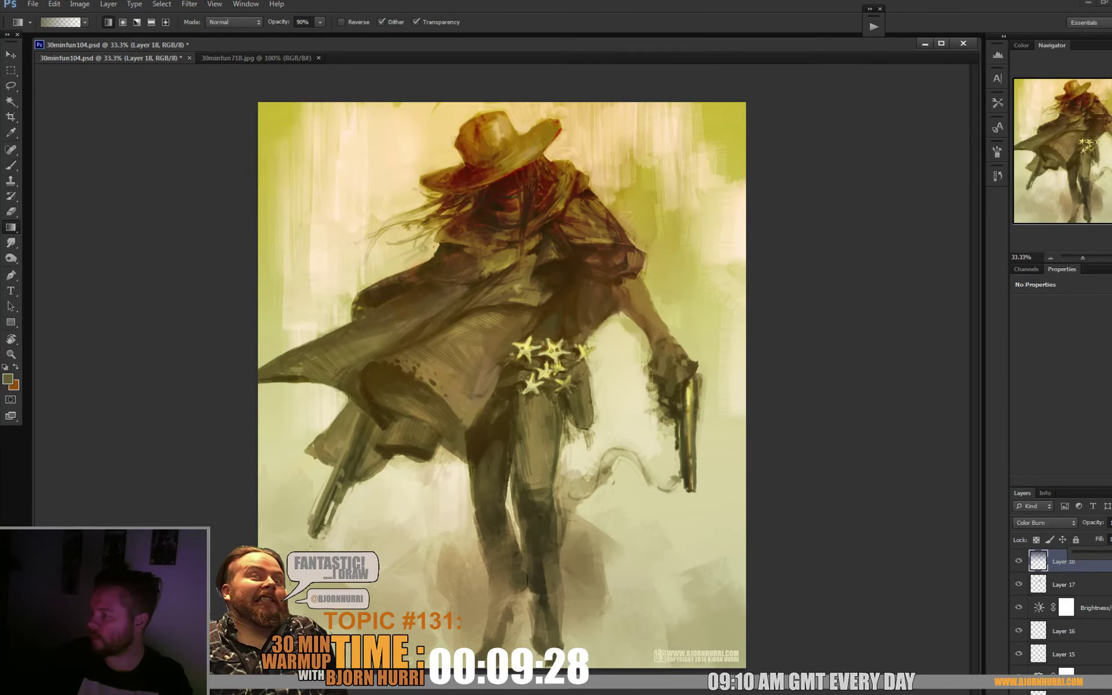
{"action": "key", "text": "ctrl+z"}
{"action": "left_click_drag", "start_coordinate": [501, 133], "coordinate": [502, 325]}
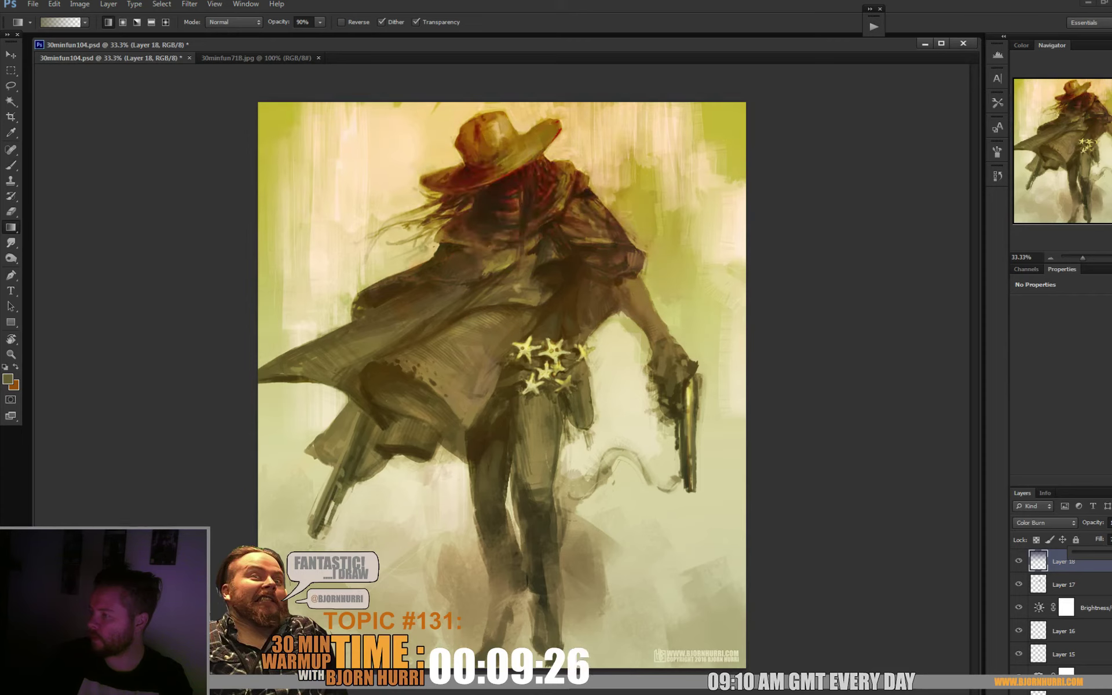
{"action": "left_click_drag", "start_coordinate": [1109, 536], "coordinate": [1101, 537]}
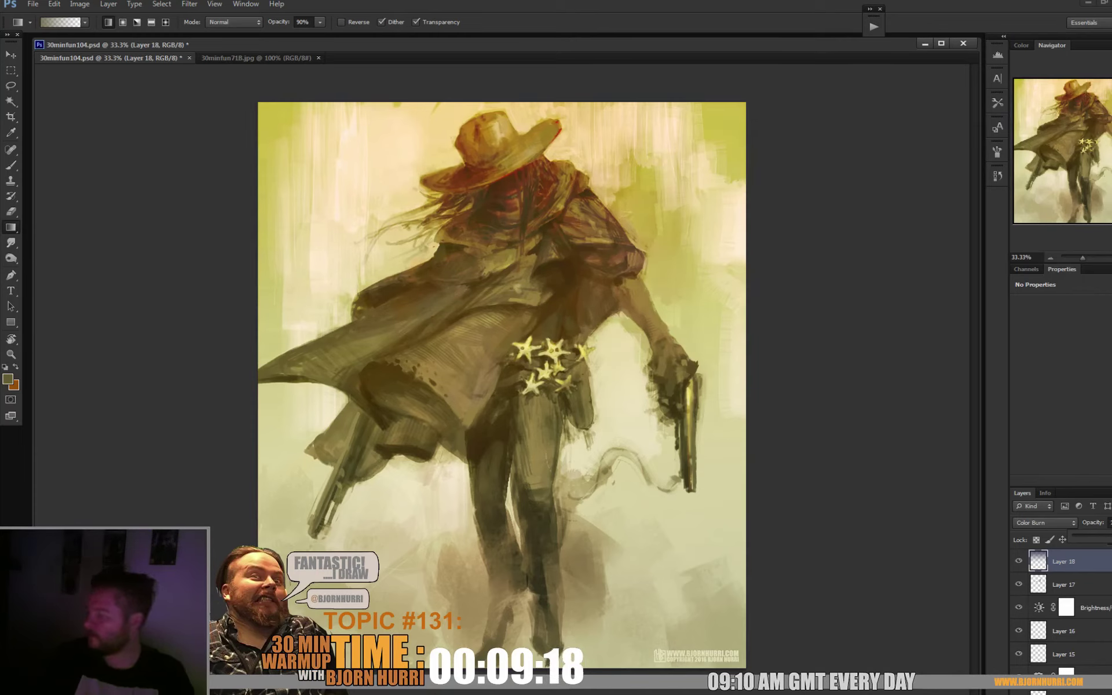
{"action": "key", "text": "ctrl+j"}
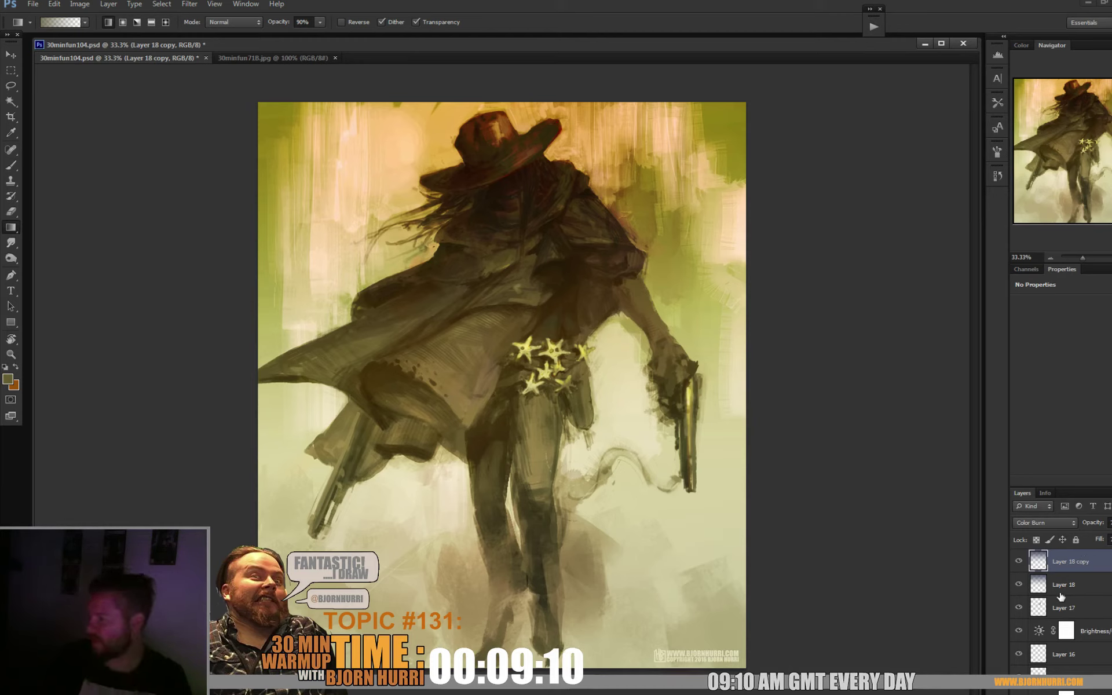
- Lower Layer 18 copy's opacity, add empty Layer 19 above, and toggle visibility to compare
{"action": "left_click", "coordinate": [1018, 562]}
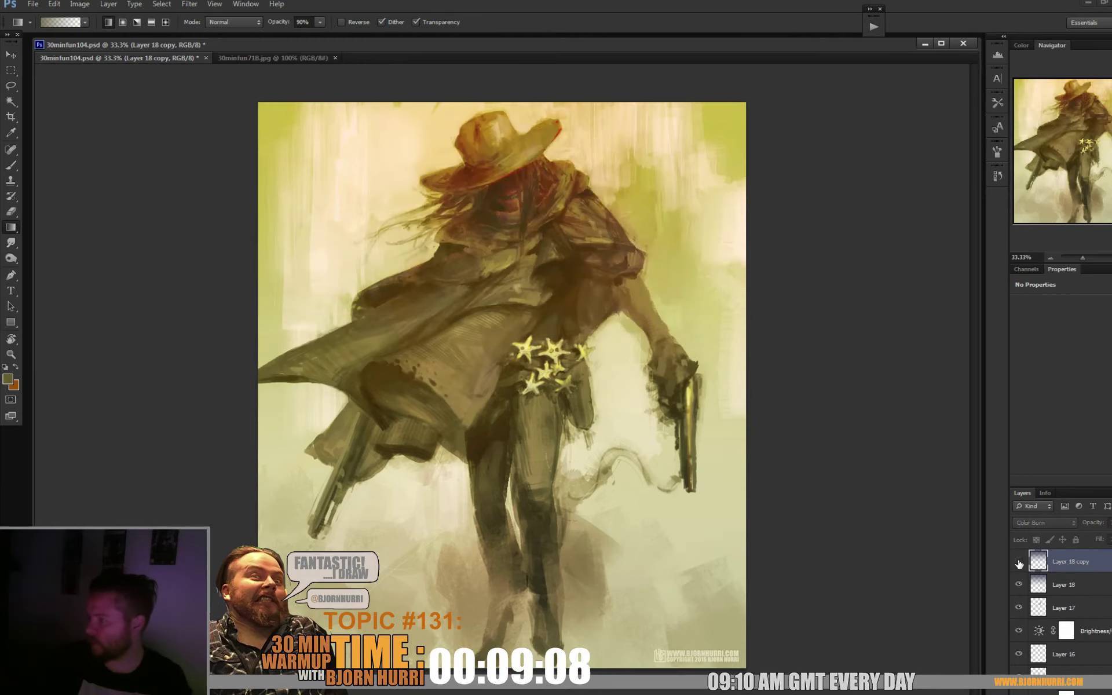
{"action": "left_click", "coordinate": [1109, 522]}
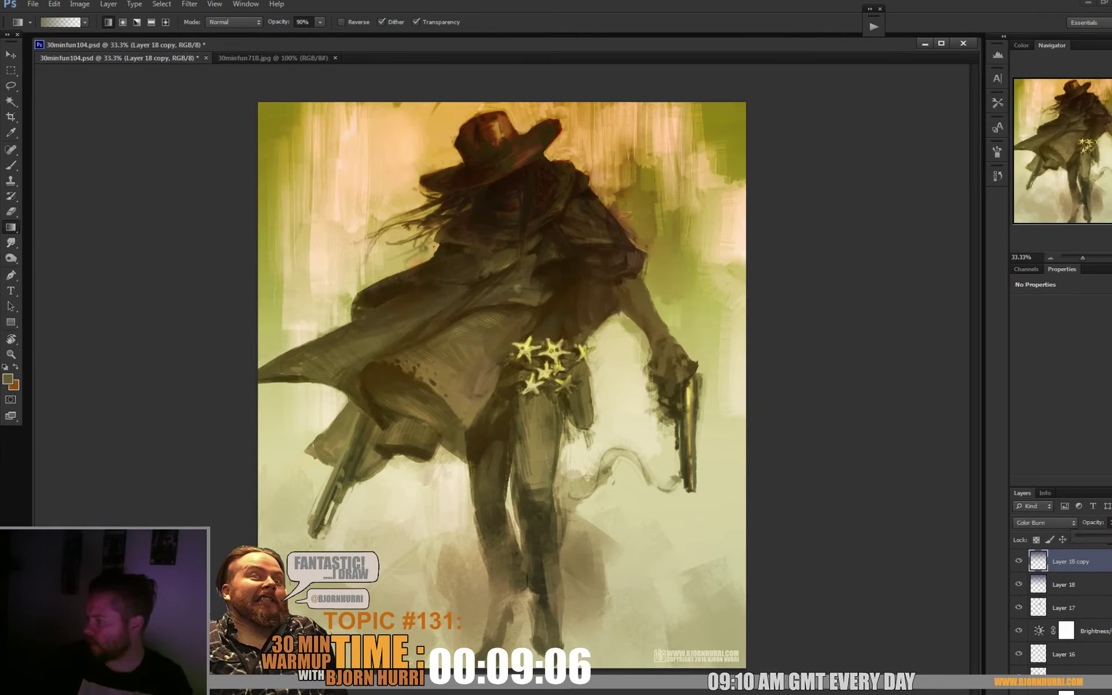
{"action": "left_click_drag", "start_coordinate": [1109, 536], "coordinate": [1094, 536]}
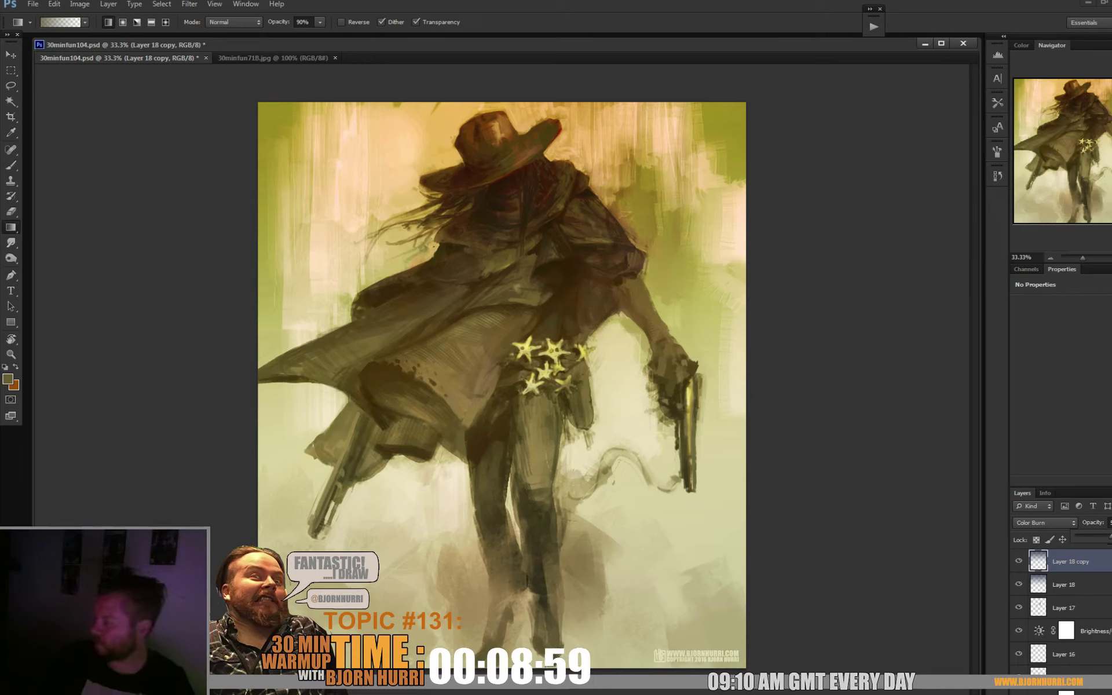
{"action": "key", "text": "ctrl+alt+shift+n"}
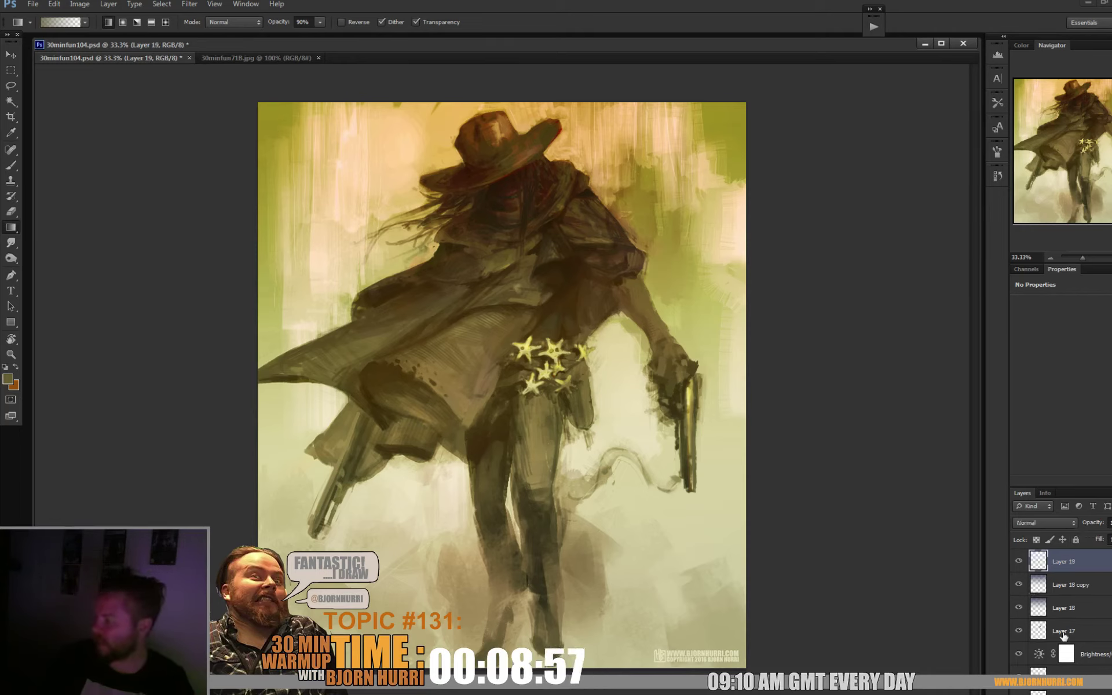
{"action": "left_click_drag", "start_coordinate": [1019, 608], "coordinate": [1018, 562]}
- Group the three new layers into Group 1 with a mask and load a 168 px black brush
{"action": "left_click", "coordinate": [1085, 611], "text": "shift"}
{"action": "key", "text": "ctrl+g"}
{"action": "key", "text": "b"}
{"action": "key", "text": "d"}
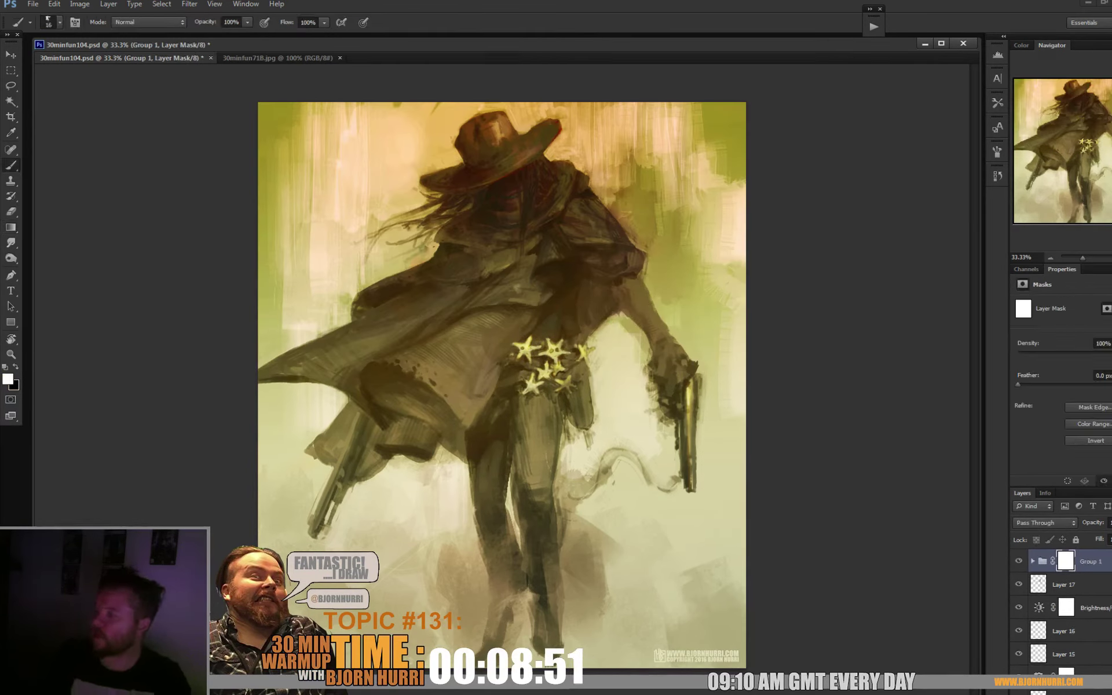
{"action": "right_click", "coordinate": [615, 157]}
{"action": "type", "text": "168"}
{"action": "key", "text": "Return"}
{"action": "key", "text": "x"}
{"action": "left_click", "coordinate": [569, 146]}
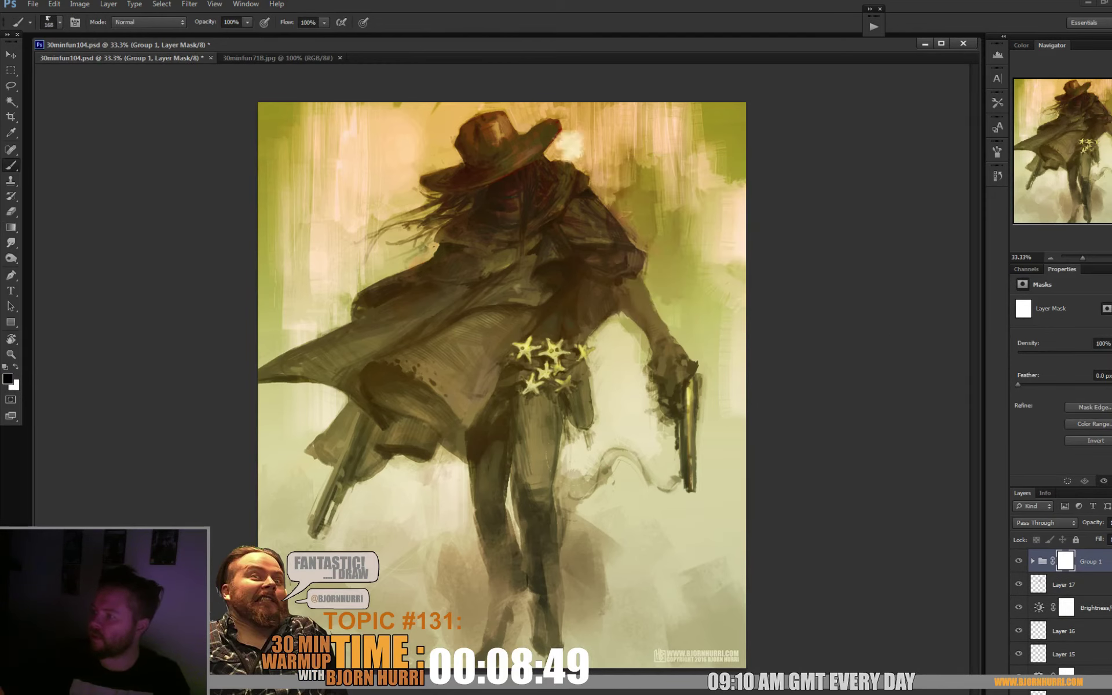
- Mask away the burn right of the hat brim and along the cloak shoulder
{"action": "left_click_drag", "start_coordinate": [573, 110], "coordinate": [643, 220]}
{"action": "mouse_move", "coordinate": [614, 110]}
{"action": "left_mouse_down"}
{"action": "mouse_move", "coordinate": [637, 220]}
{"action": "mouse_move", "coordinate": [654, 191]}
{"action": "mouse_move", "coordinate": [698, 209]}
{"action": "left_mouse_up"}
{"action": "left_click_drag", "start_coordinate": [686, 116], "coordinate": [739, 211]}
{"action": "mouse_move", "coordinate": [730, 116]}
{"action": "left_mouse_down"}
{"action": "mouse_move", "coordinate": [713, 226]}
{"action": "mouse_move", "coordinate": [620, 249]}
{"action": "left_mouse_up"}
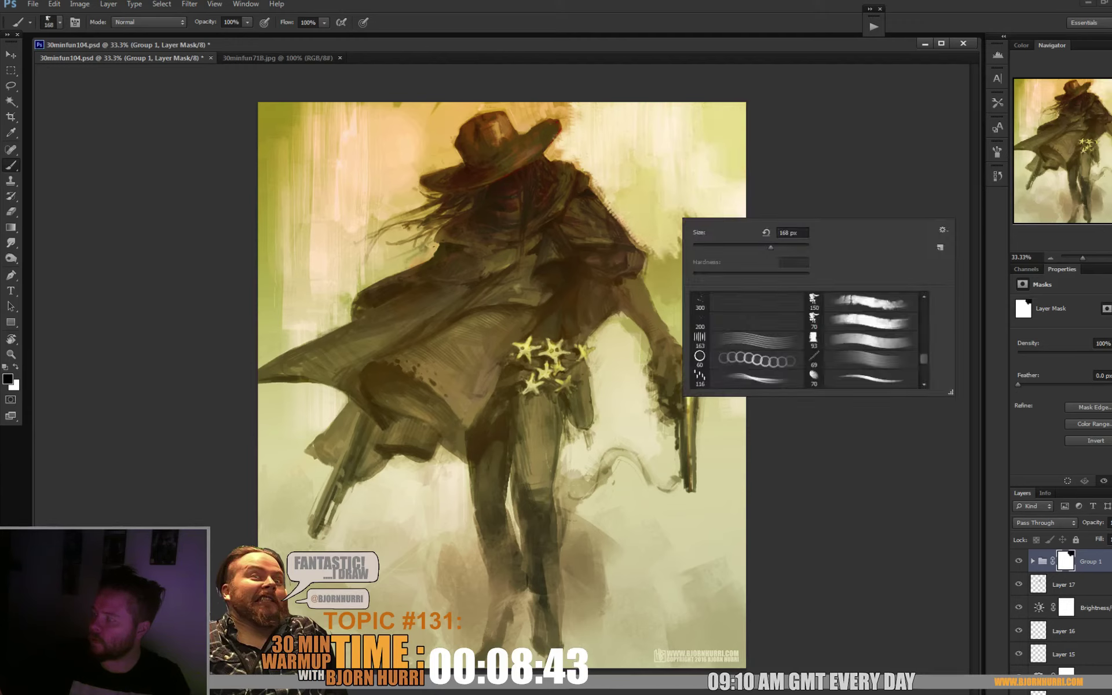
- With a 93 px brush, lighten the background right of the shoulder and above and left of the hat
{"action": "right_click", "coordinate": [683, 219]}
{"action": "double_click", "coordinate": [868, 341]}
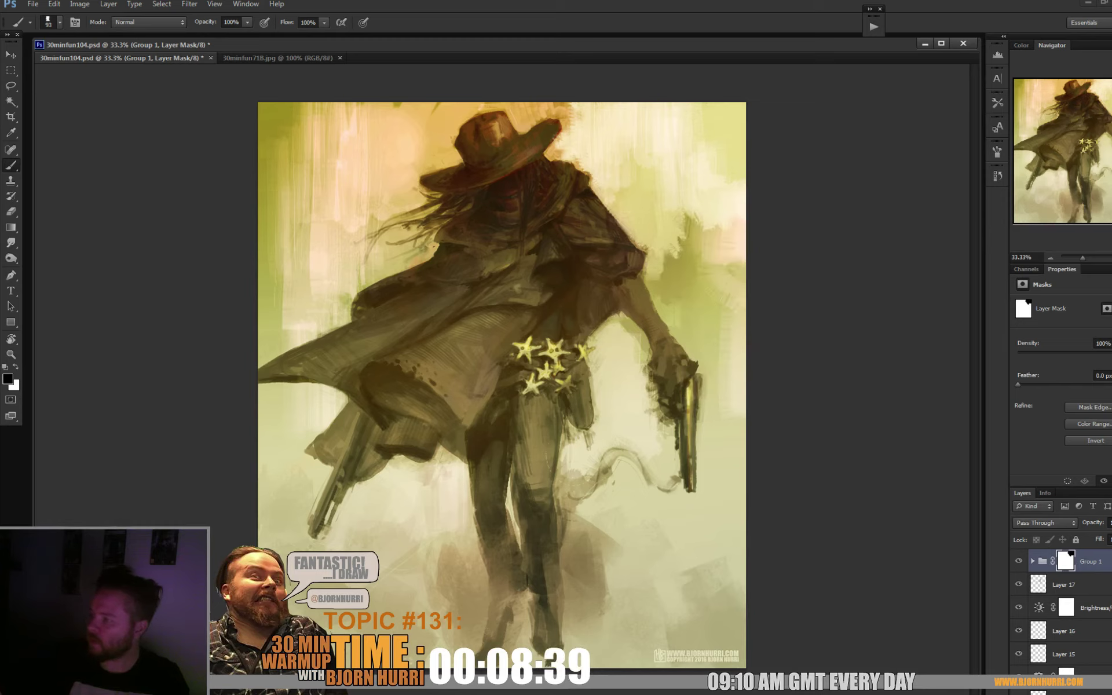
{"action": "mouse_move", "coordinate": [660, 295]}
{"action": "left_mouse_down"}
{"action": "mouse_move", "coordinate": [672, 255]}
{"action": "mouse_move", "coordinate": [733, 260]}
{"action": "left_mouse_up"}
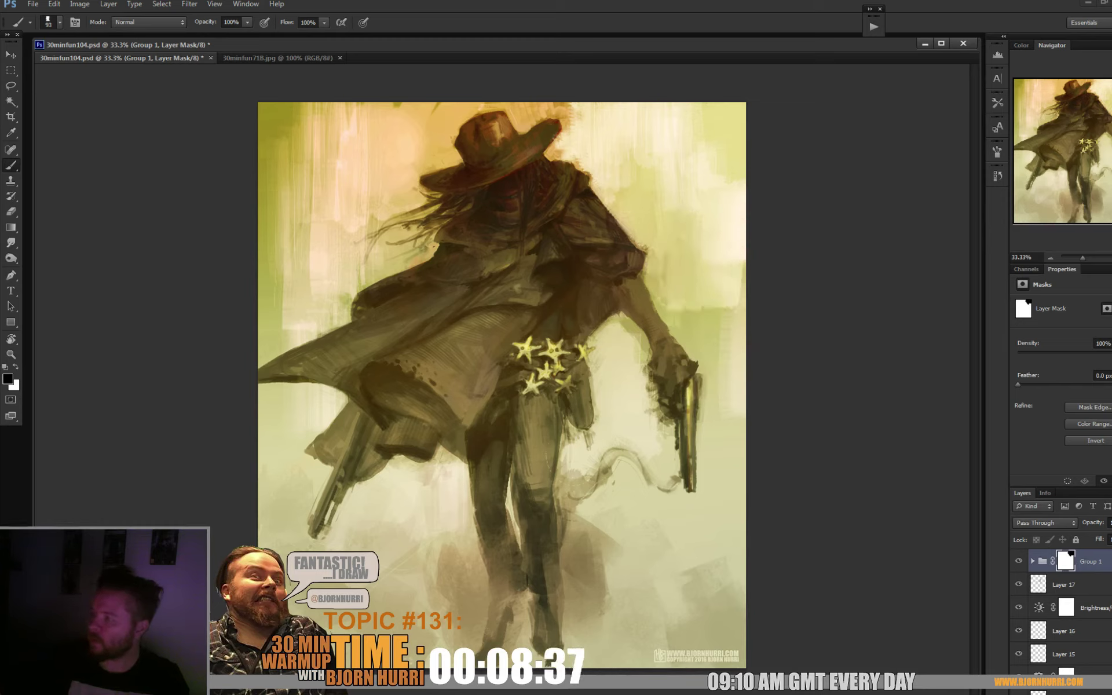
{"action": "mouse_move", "coordinate": [570, 108]}
{"action": "left_mouse_down"}
{"action": "mouse_move", "coordinate": [529, 108]}
{"action": "mouse_move", "coordinate": [521, 124]}
{"action": "mouse_move", "coordinate": [434, 116]}
{"action": "mouse_move", "coordinate": [417, 136]}
{"action": "left_mouse_up"}
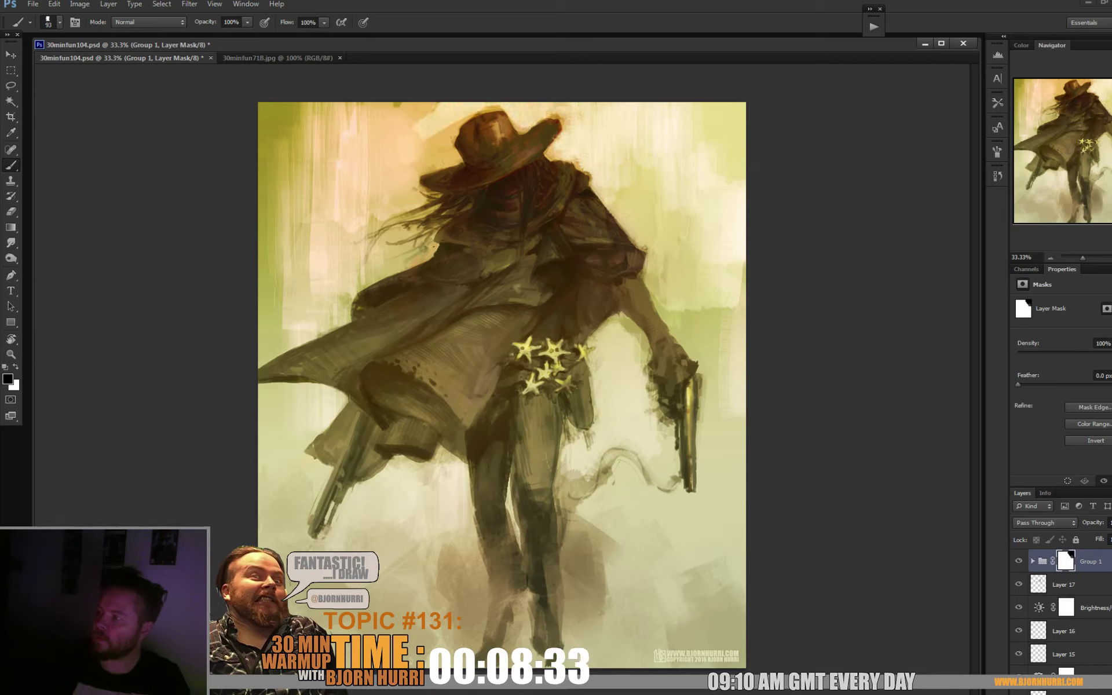
{"action": "mouse_move", "coordinate": [481, 107]}
{"action": "left_mouse_down"}
{"action": "mouse_move", "coordinate": [504, 108]}
{"action": "mouse_move", "coordinate": [439, 138]}
{"action": "mouse_move", "coordinate": [406, 180]}
{"action": "left_mouse_up"}
{"action": "mouse_move", "coordinate": [420, 104]}
{"action": "left_mouse_down"}
{"action": "mouse_move", "coordinate": [414, 174]}
{"action": "mouse_move", "coordinate": [385, 173]}
{"action": "left_mouse_up"}
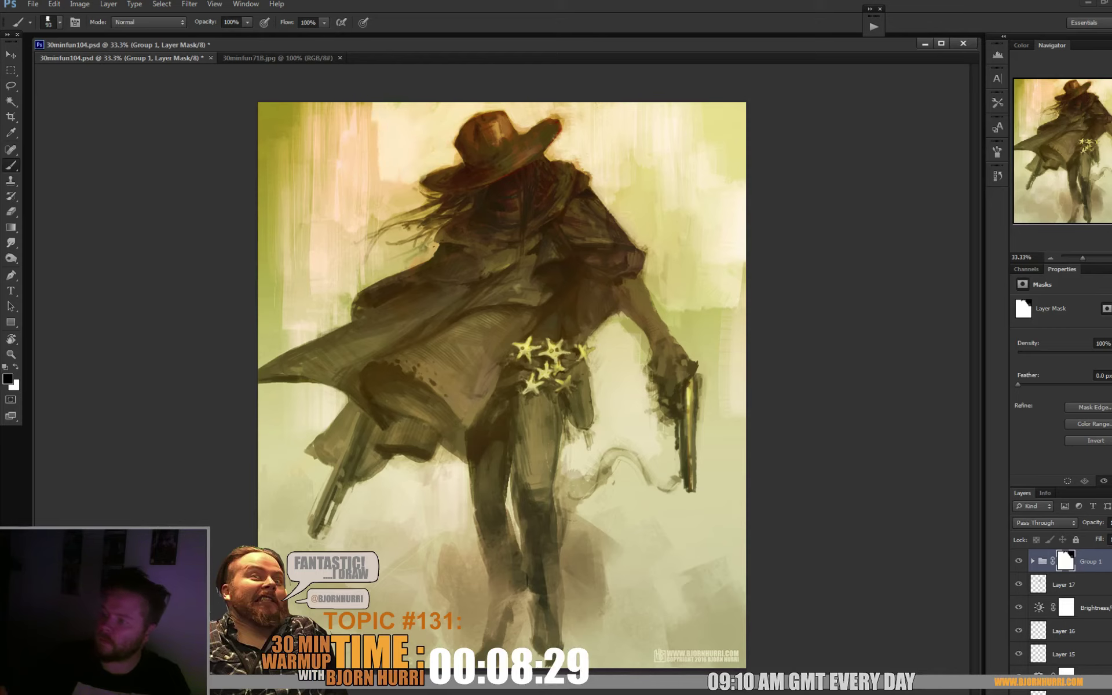
{"action": "left_click_drag", "start_coordinate": [356, 104], "coordinate": [341, 203]}
{"action": "mouse_move", "coordinate": [316, 104]}
{"action": "left_mouse_down"}
{"action": "mouse_move", "coordinate": [301, 203]}
{"action": "mouse_move", "coordinate": [272, 249]}
{"action": "mouse_move", "coordinate": [259, 313]}
{"action": "left_mouse_up"}
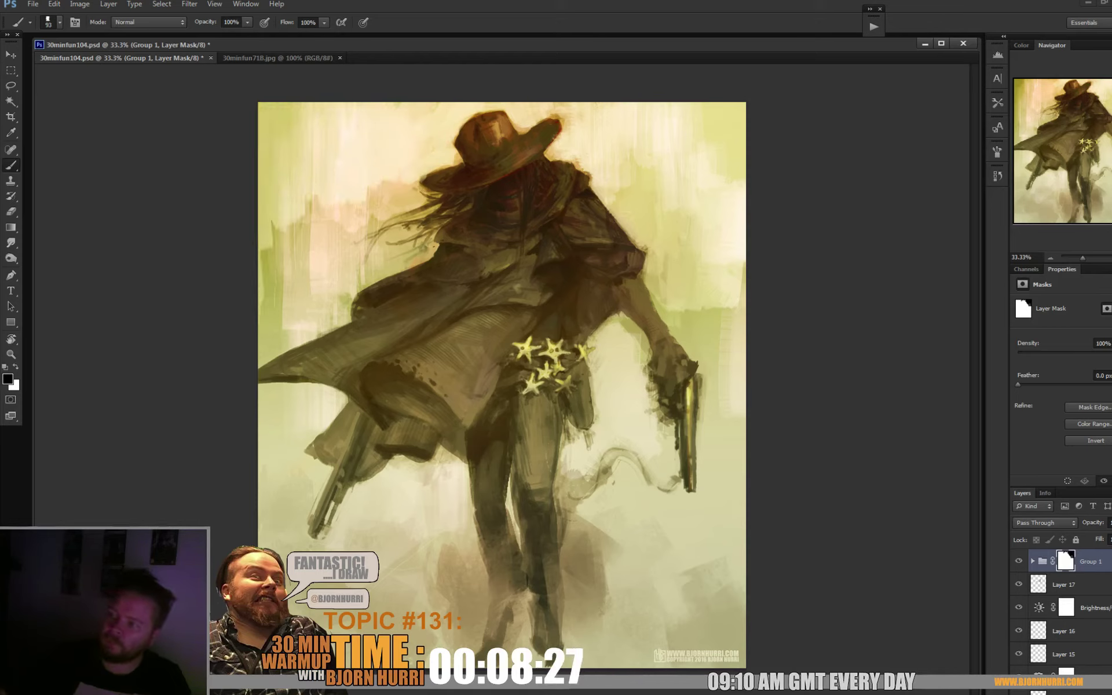
- Lighten the dust along the upper-left edge and beside the hair, then shrink the brush to 39 px
{"action": "left_click_drag", "start_coordinate": [284, 223], "coordinate": [267, 348]}
{"action": "left_click_drag", "start_coordinate": [307, 197], "coordinate": [290, 330]}
{"action": "mouse_move", "coordinate": [348, 203]}
{"action": "left_mouse_down"}
{"action": "mouse_move", "coordinate": [324, 290]}
{"action": "mouse_move", "coordinate": [376, 252]}
{"action": "left_mouse_up"}
{"action": "left_click_drag", "start_coordinate": [408, 186], "coordinate": [388, 234]}
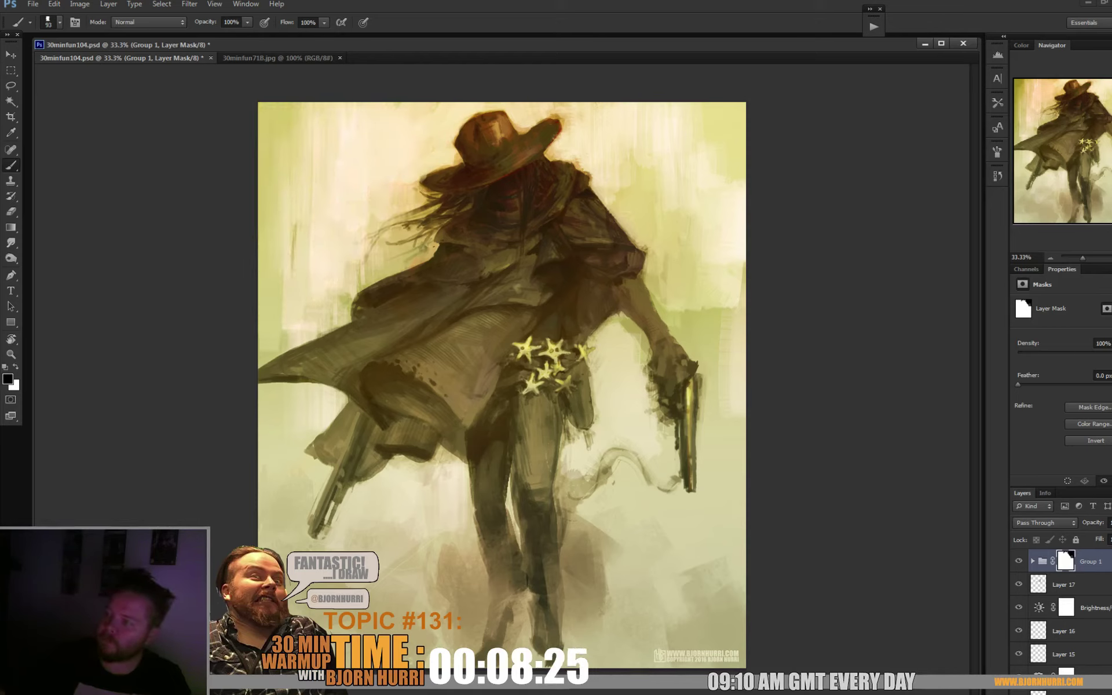
{"action": "left_click_drag", "start_coordinate": [428, 189], "coordinate": [382, 264]}
{"action": "mouse_move", "coordinate": [430, 226]}
{"action": "left_mouse_down"}
{"action": "mouse_move", "coordinate": [409, 261]}
{"action": "mouse_move", "coordinate": [340, 297]}
{"action": "mouse_move", "coordinate": [307, 333]}
{"action": "left_mouse_up"}
{"action": "left_click_drag", "start_coordinate": [299, 139], "coordinate": [272, 252]}
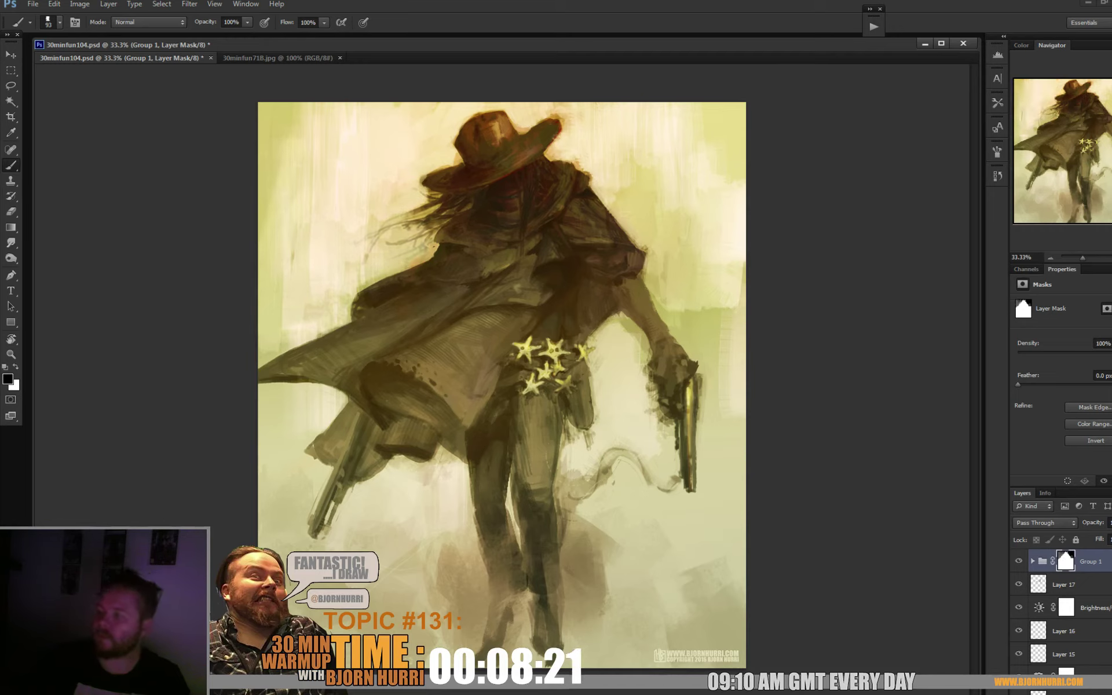
{"action": "mouse_move", "coordinate": [293, 104]}
{"action": "left_mouse_down"}
{"action": "mouse_move", "coordinate": [260, 226]}
{"action": "mouse_move", "coordinate": [289, 139]}
{"action": "left_mouse_up"}
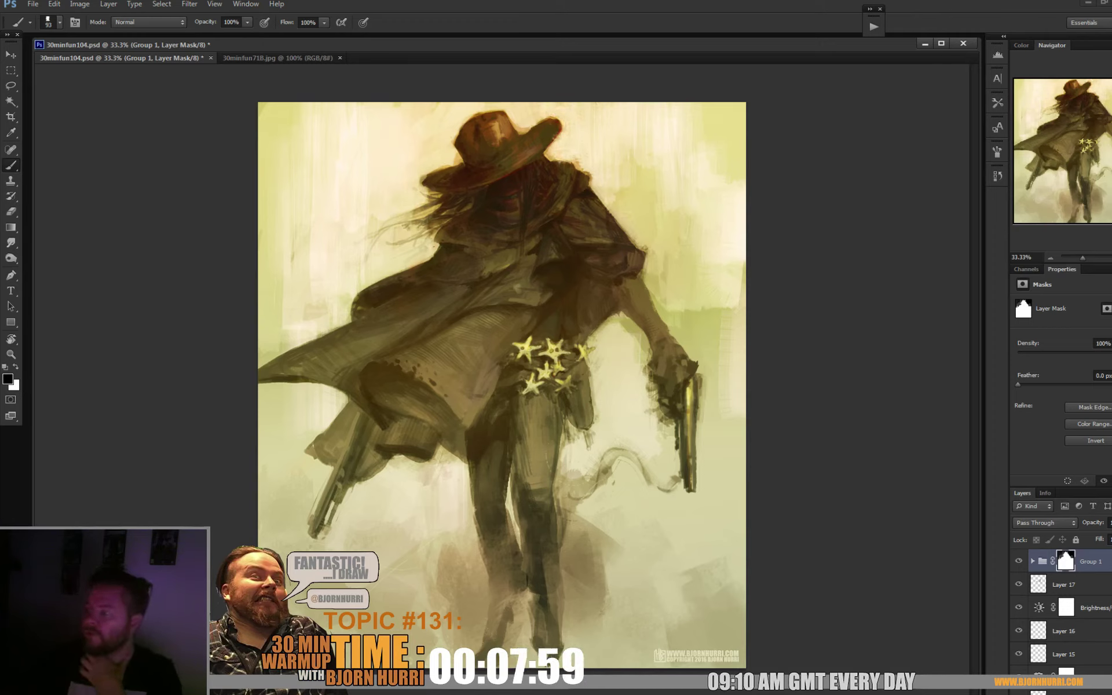
{"action": "right_click", "coordinate": [518, 119]}
{"action": "left_click_drag", "start_coordinate": [637, 133], "coordinate": [604, 133]}
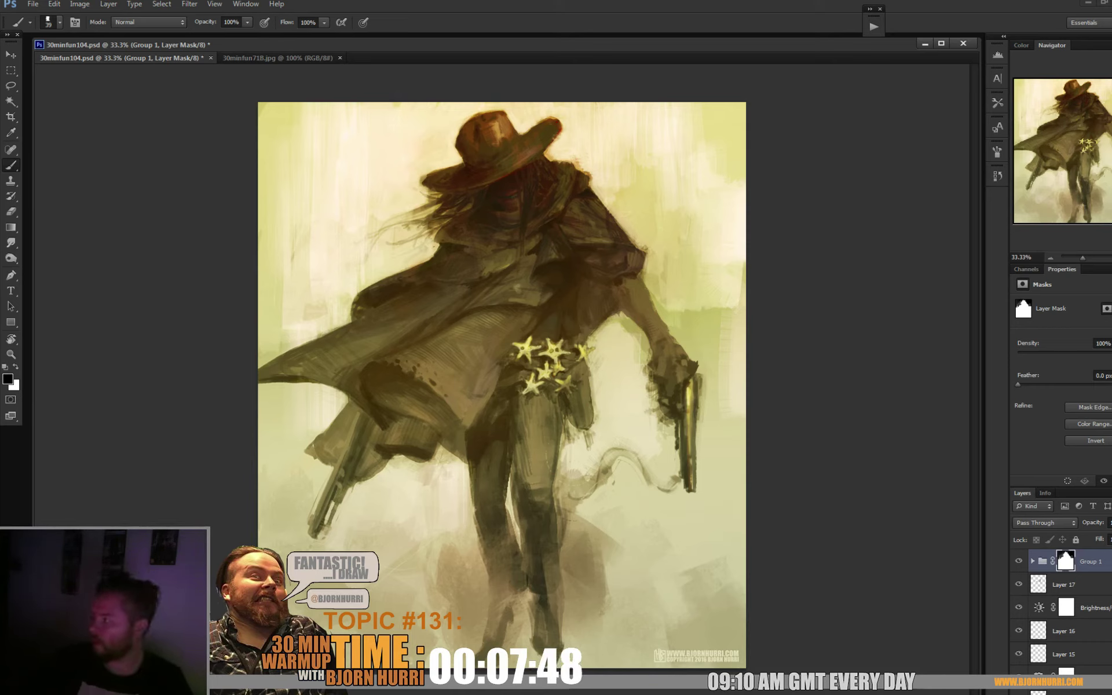
- Add new Layer 20 above the group and choose the 100 px brush preset
{"action": "key", "text": "ctrl+shift+alt+n"}
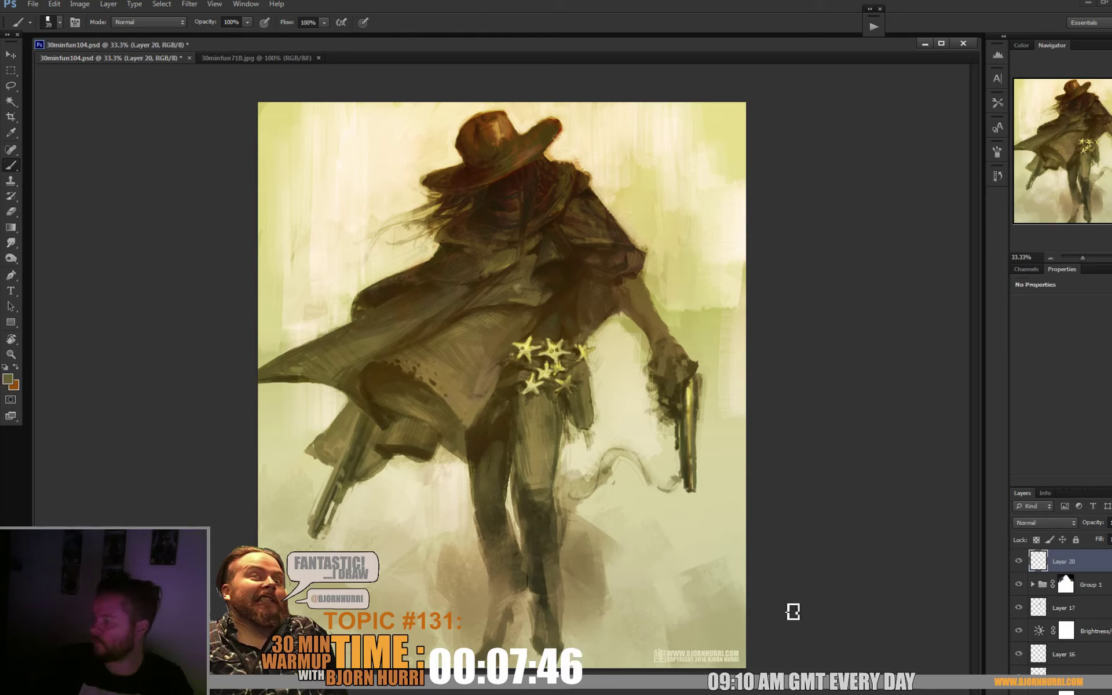
{"action": "right_click", "coordinate": [513, 128]}
{"action": "key", "text": "Escape"}
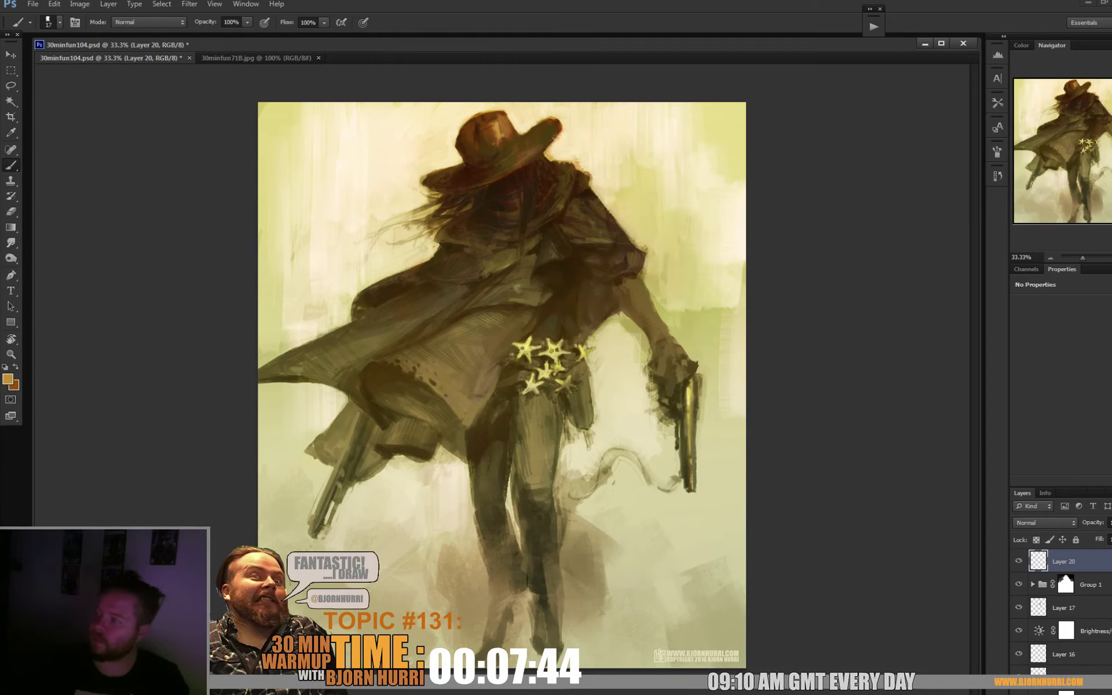
{"action": "right_click", "coordinate": [530, 162]}
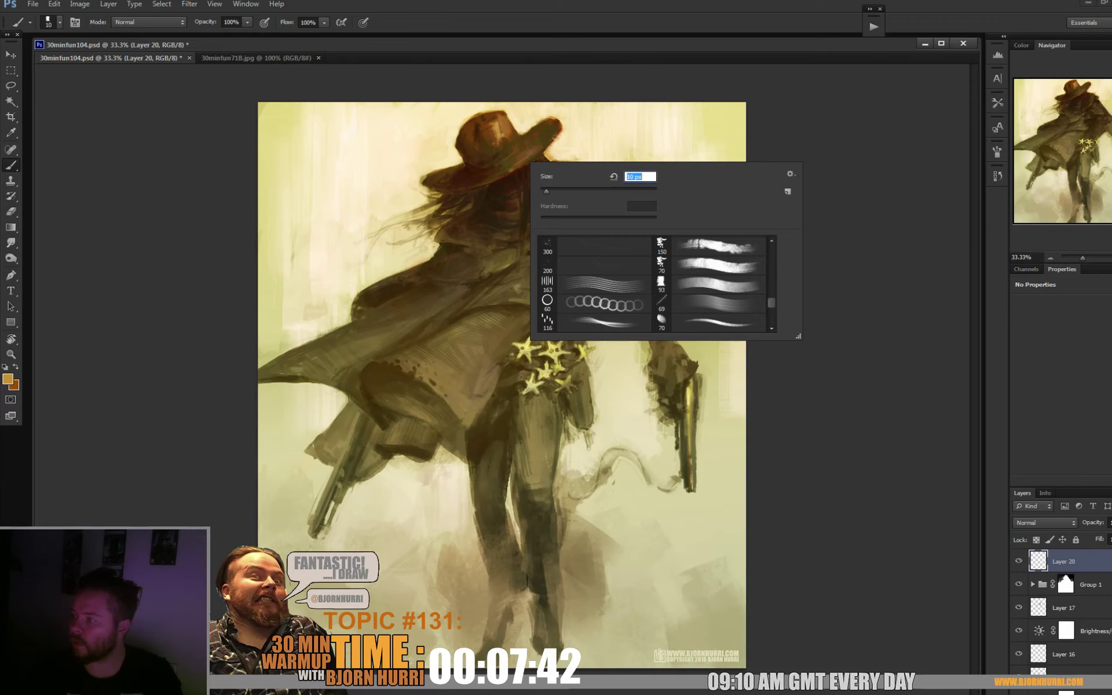
{"action": "type", "text": "10"}
{"action": "key", "text": "Return"}
{"action": "right_click", "coordinate": [539, 158]}
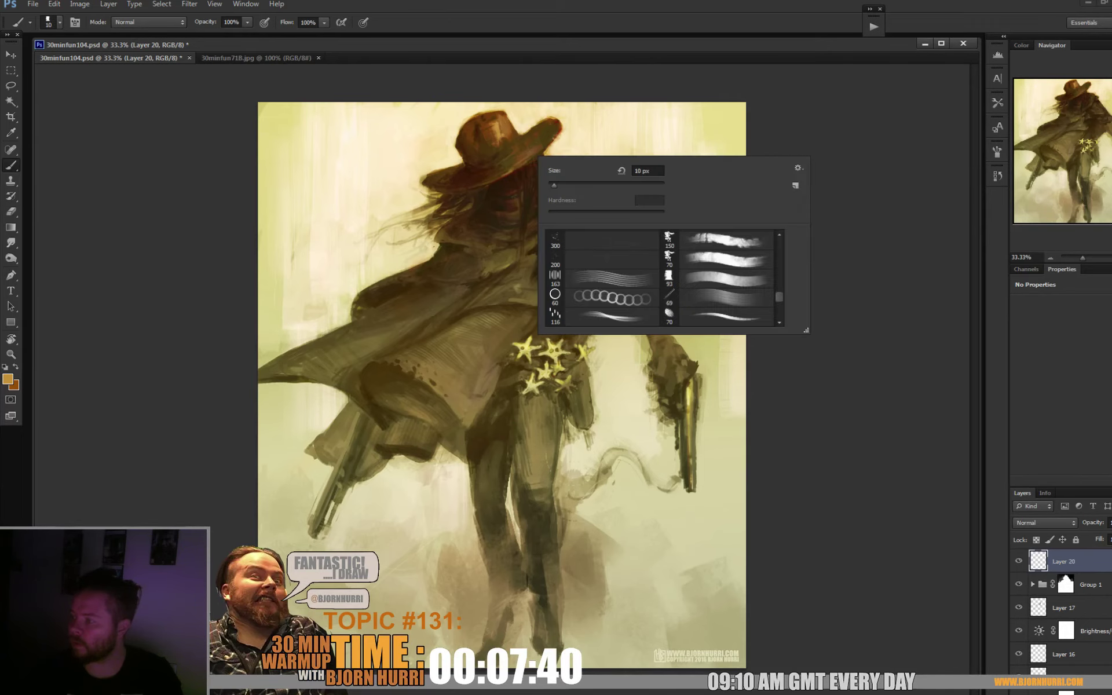
{"action": "scroll", "coordinate": [663, 278], "scroll_direction": "up", "scroll_amount": 5}
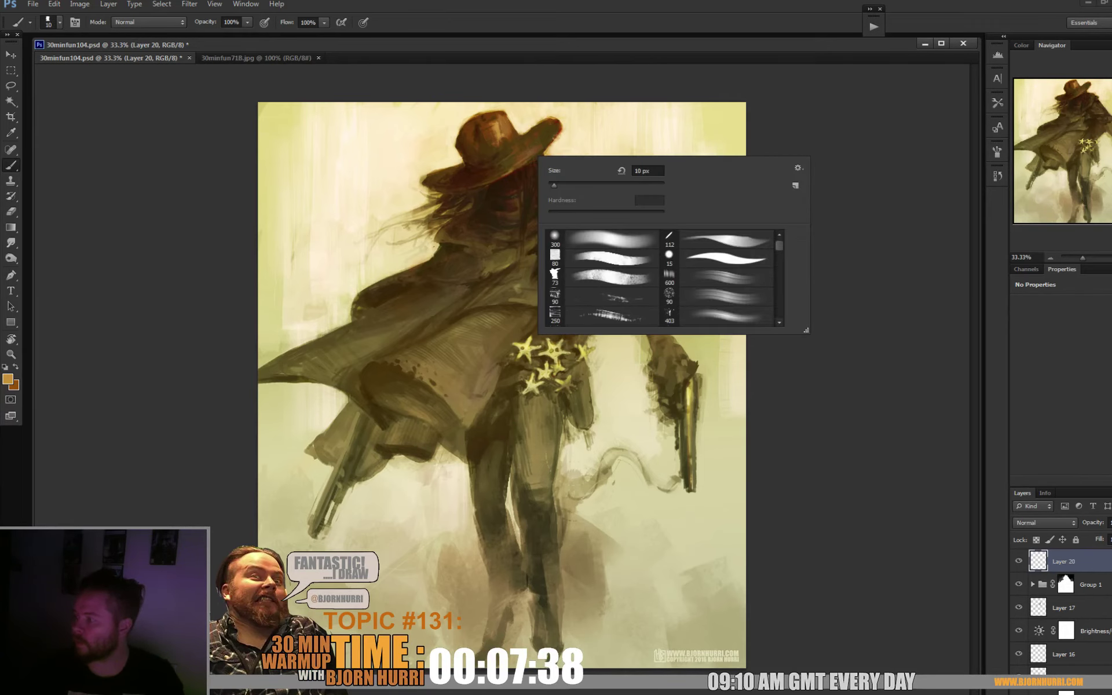
{"action": "scroll", "coordinate": [663, 278], "scroll_direction": "down", "scroll_amount": 1}
{"action": "left_click", "coordinate": [716, 316]}
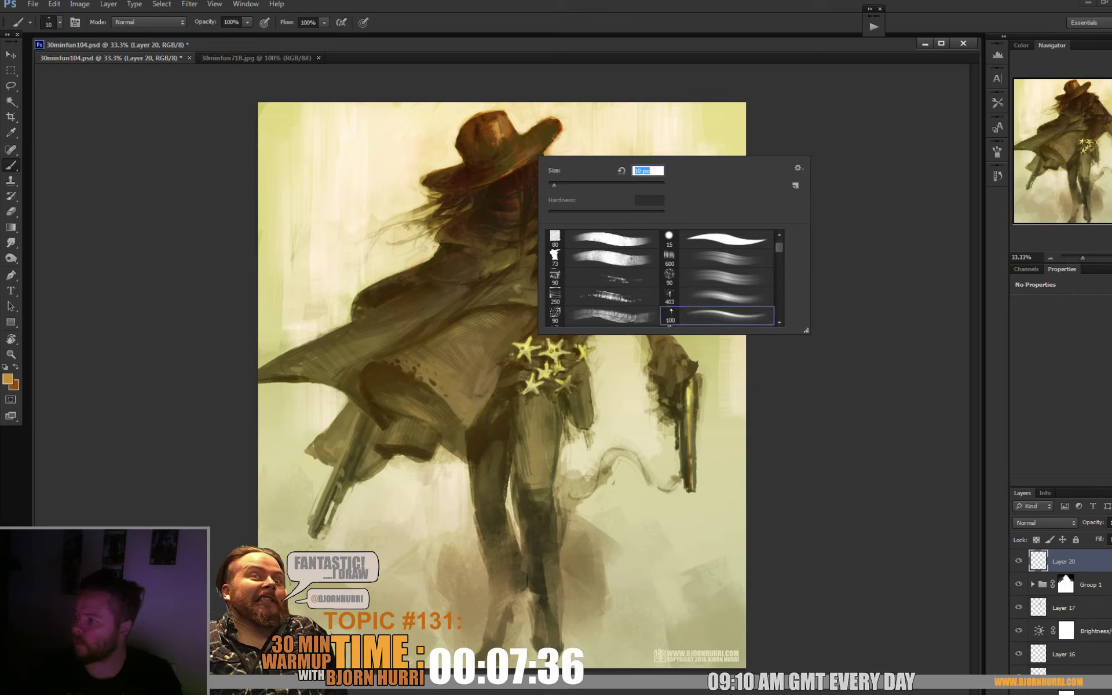
{"action": "key", "text": "Return"}
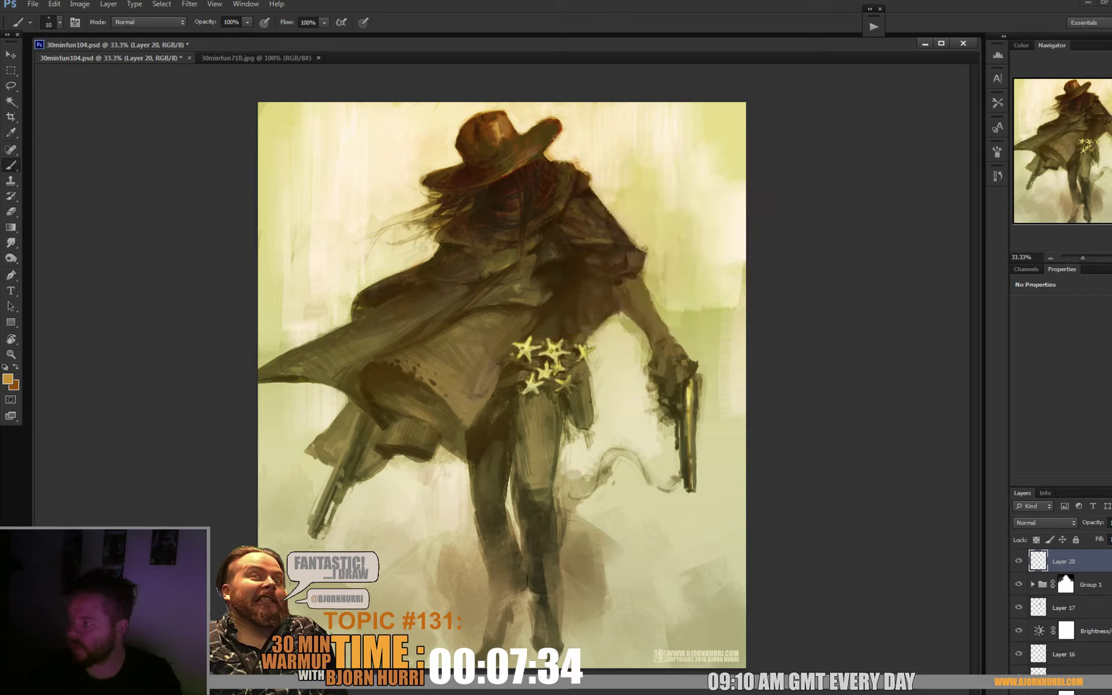
- Sample orange-brown and light cream from the painting and enlarge the brush to 185 px
{"action": "left_click", "coordinate": [557, 135], "text": "alt"}
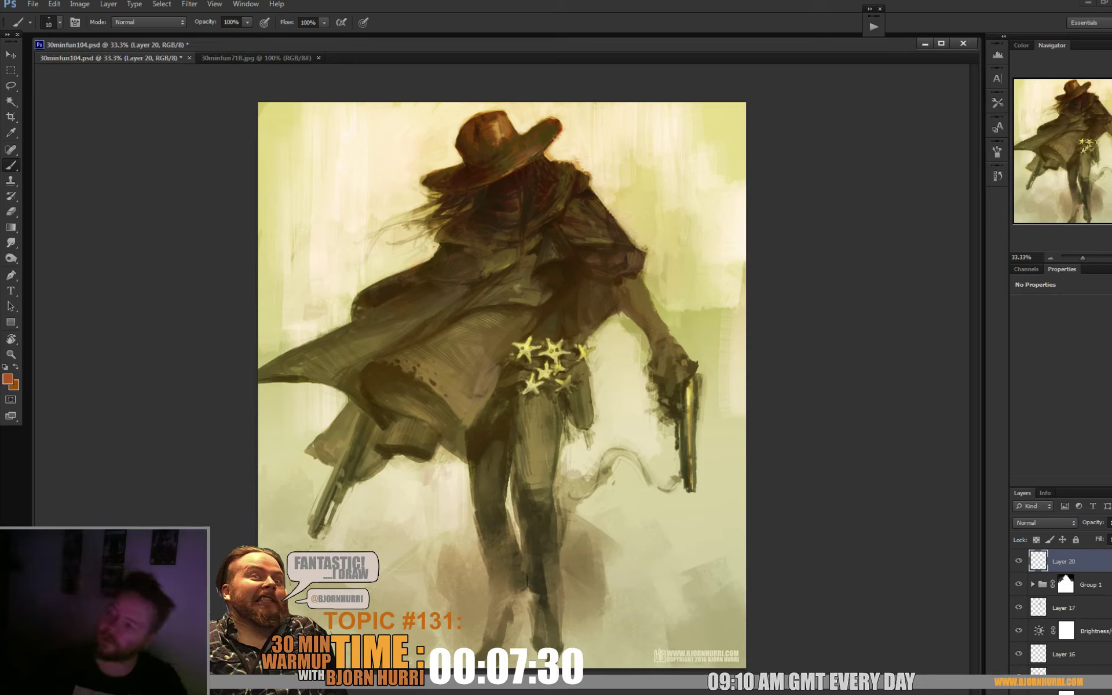
{"action": "right_click", "coordinate": [605, 170]}
{"action": "left_click", "coordinate": [566, 145], "text": "alt"}
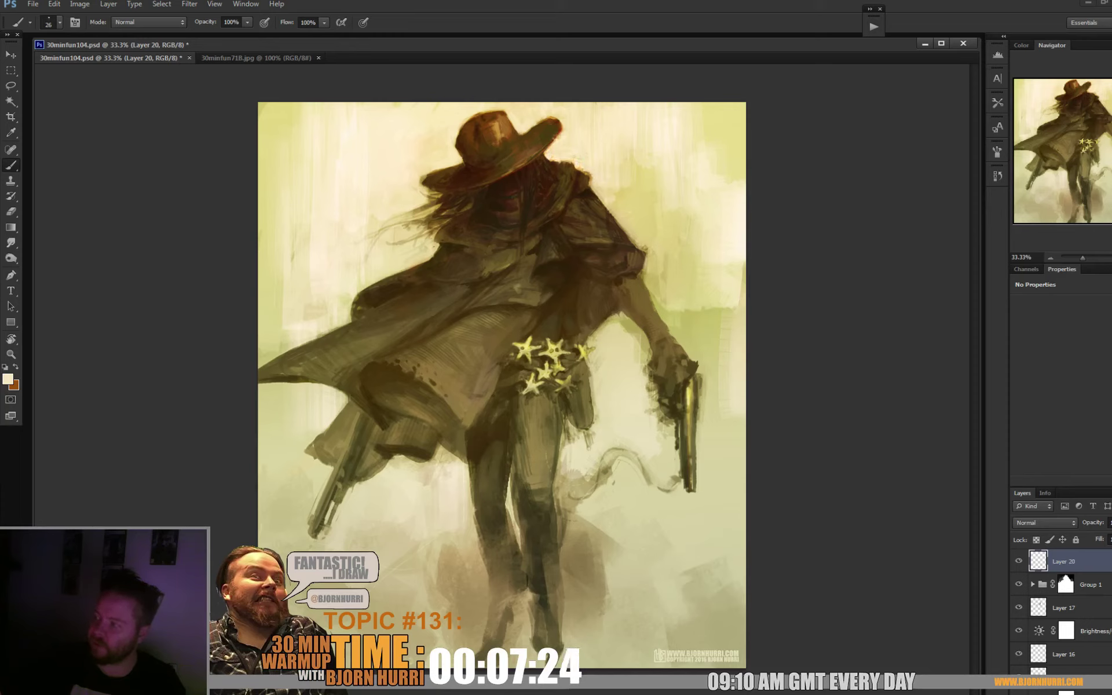
{"action": "right_click", "coordinate": [592, 135]}
{"action": "key", "text": "Return"}
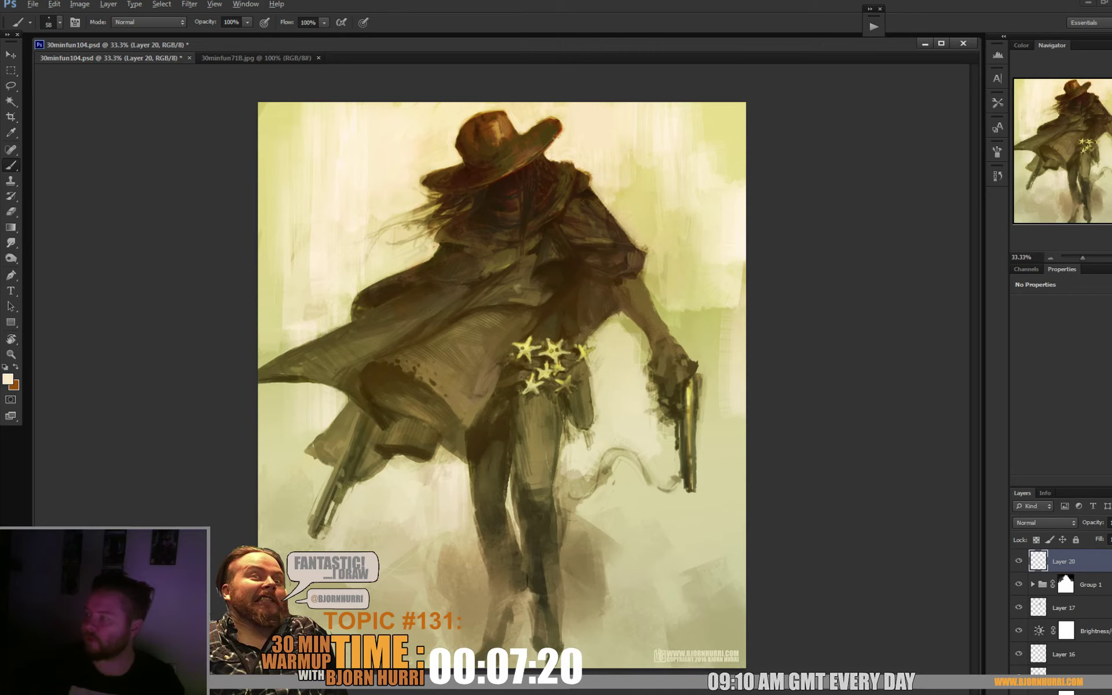
{"action": "right_click", "coordinate": [665, 143]}
{"action": "key", "text": "Return"}
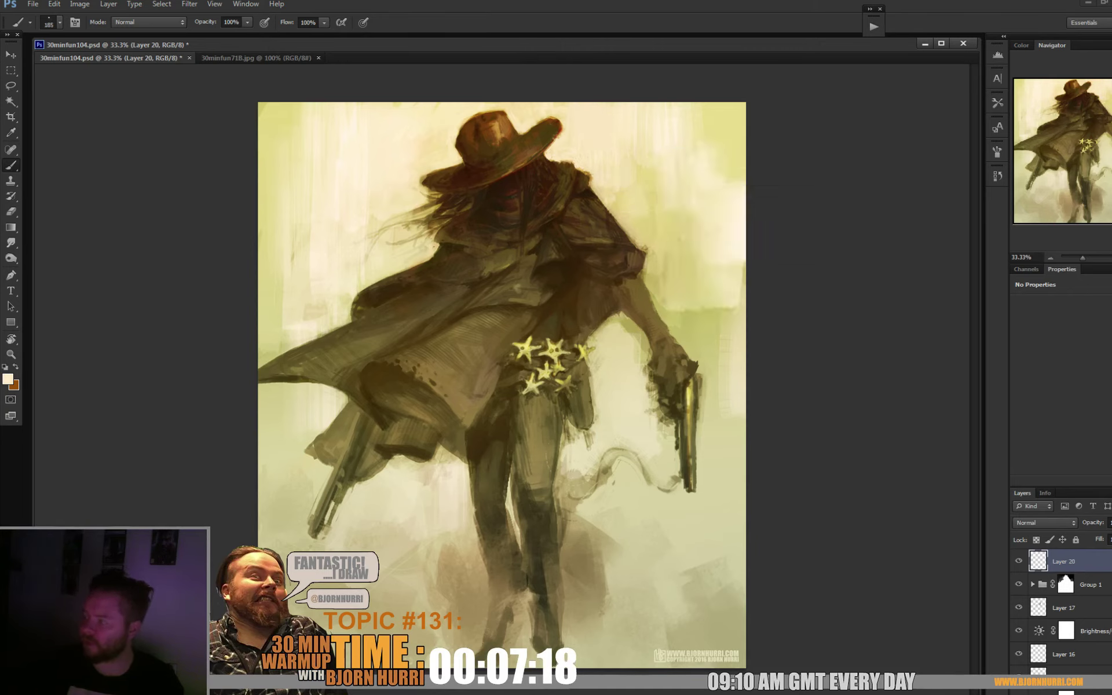
- Paint light cream dust along the coat's right edge, resizing the brush to 79, 125 and 57 px
{"action": "left_click_drag", "start_coordinate": [649, 238], "coordinate": [680, 211]}
{"action": "mouse_move", "coordinate": [660, 281]}
{"action": "left_mouse_down"}
{"action": "mouse_move", "coordinate": [689, 214]}
{"action": "mouse_move", "coordinate": [695, 284]}
{"action": "left_mouse_up"}
{"action": "right_click", "coordinate": [671, 244]}
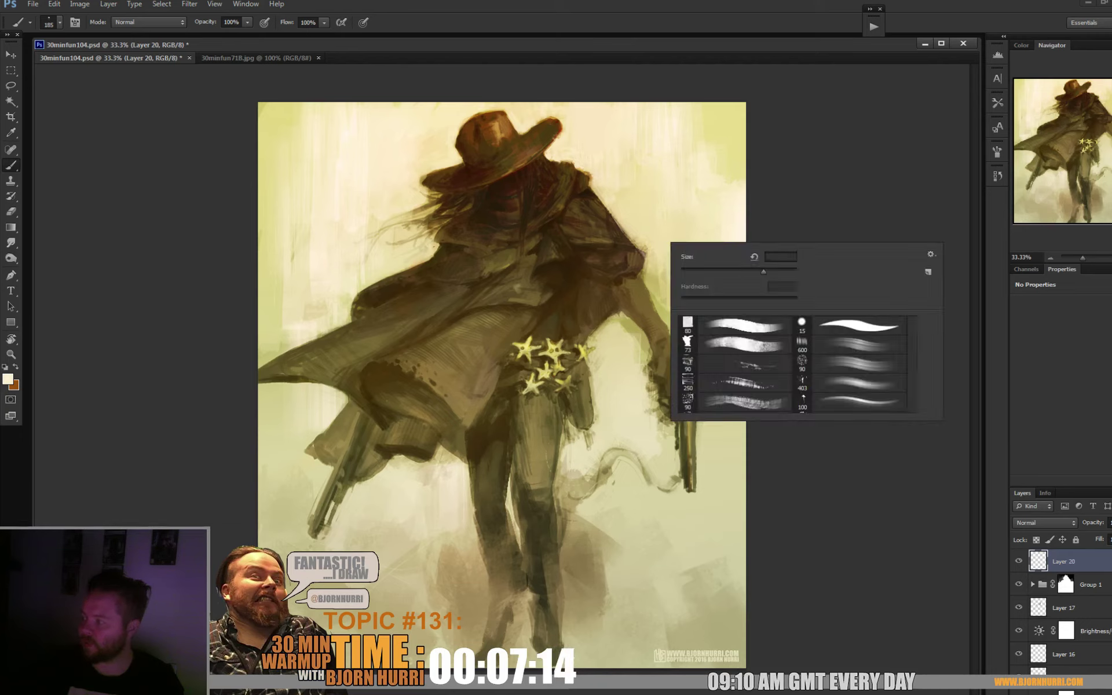
{"action": "type", "text": "79"}
{"action": "key", "text": "Return"}
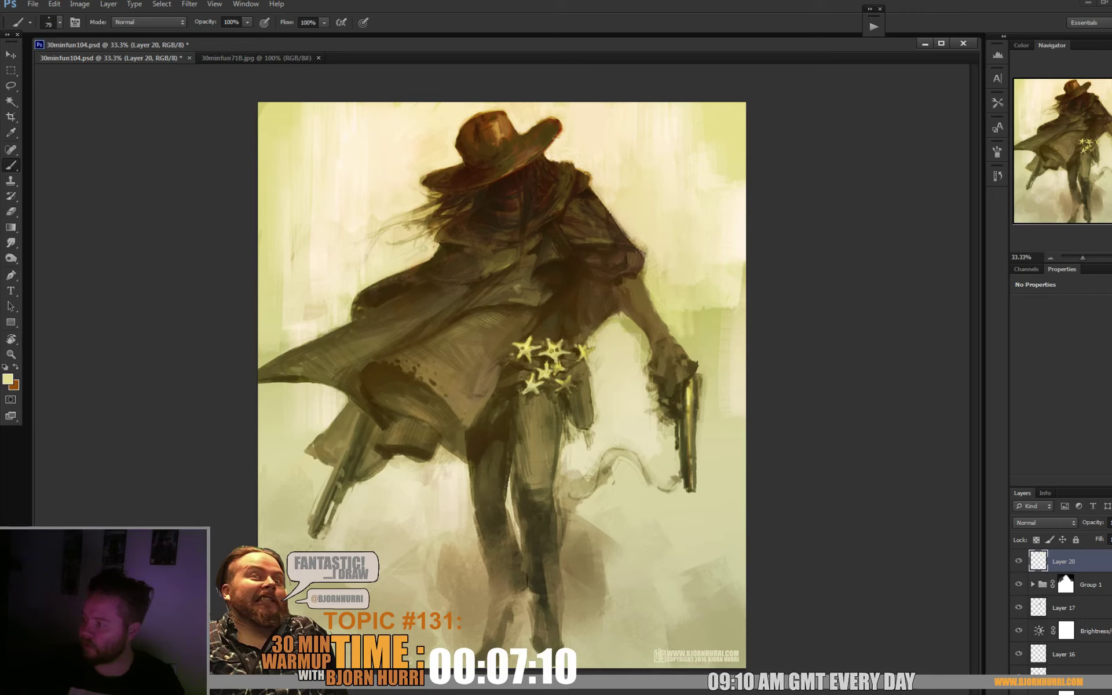
{"action": "right_click", "coordinate": [698, 323]}
{"action": "type", "text": "125"}
{"action": "key", "text": "Return"}
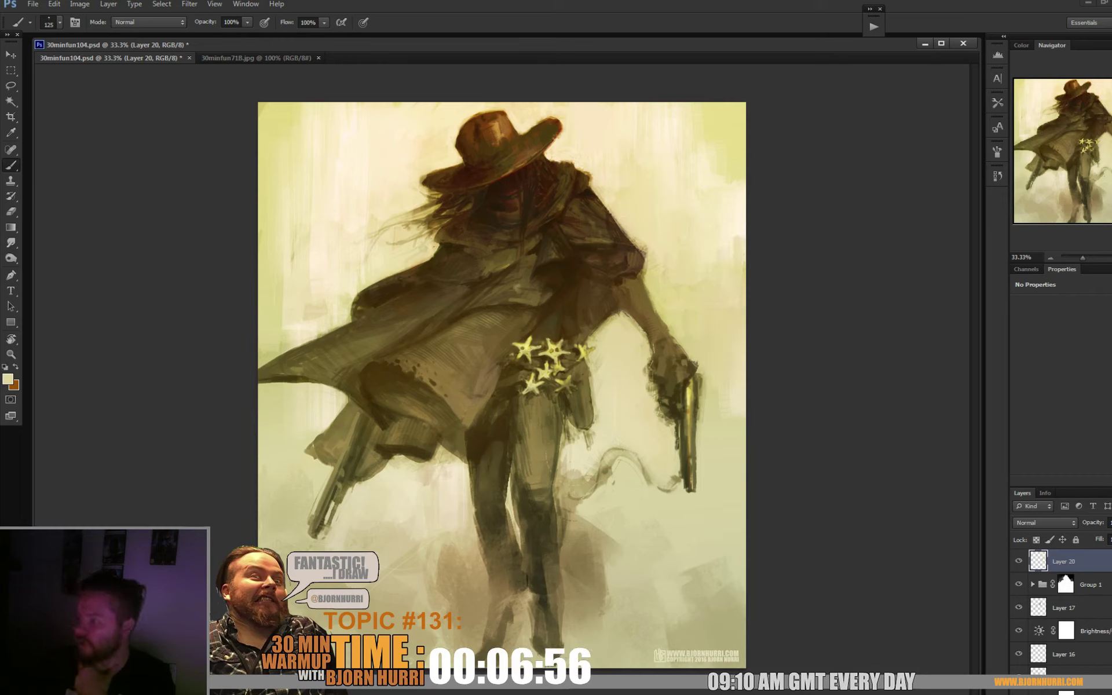
{"action": "right_click", "coordinate": [677, 279]}
{"action": "key", "text": "Return"}
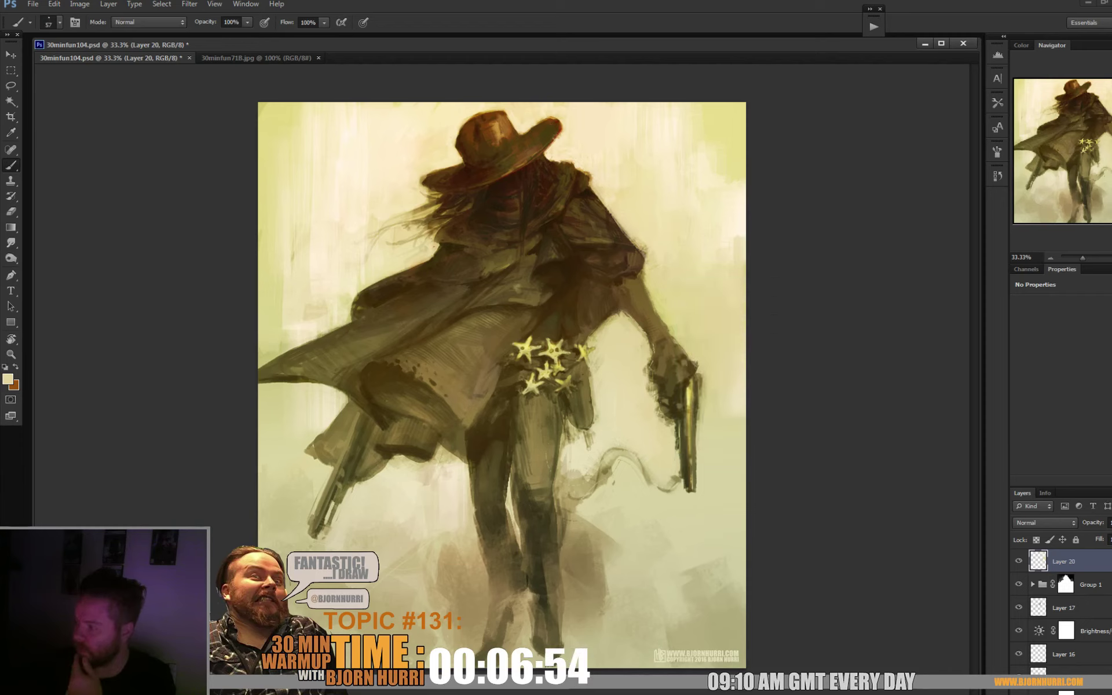
- Sample tan, coat, pale yellow and orange-brown colours, then add a new layer above Layer 20
{"action": "left_click", "coordinate": [440, 452], "text": "alt"}
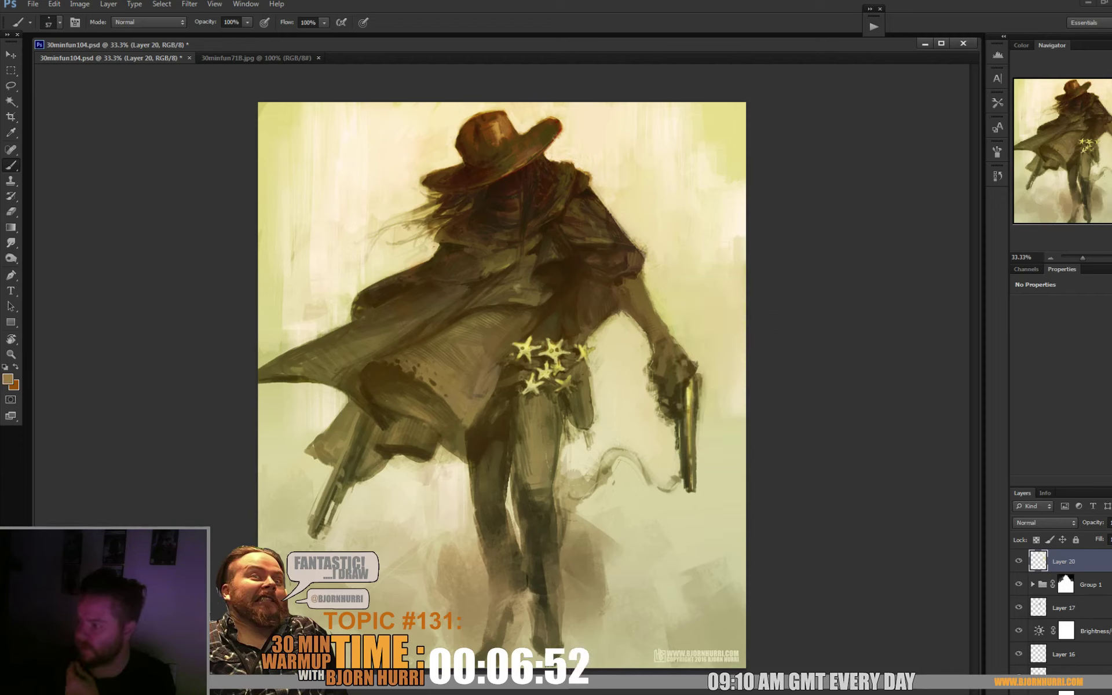
{"action": "left_click", "coordinate": [633, 242], "text": "alt"}
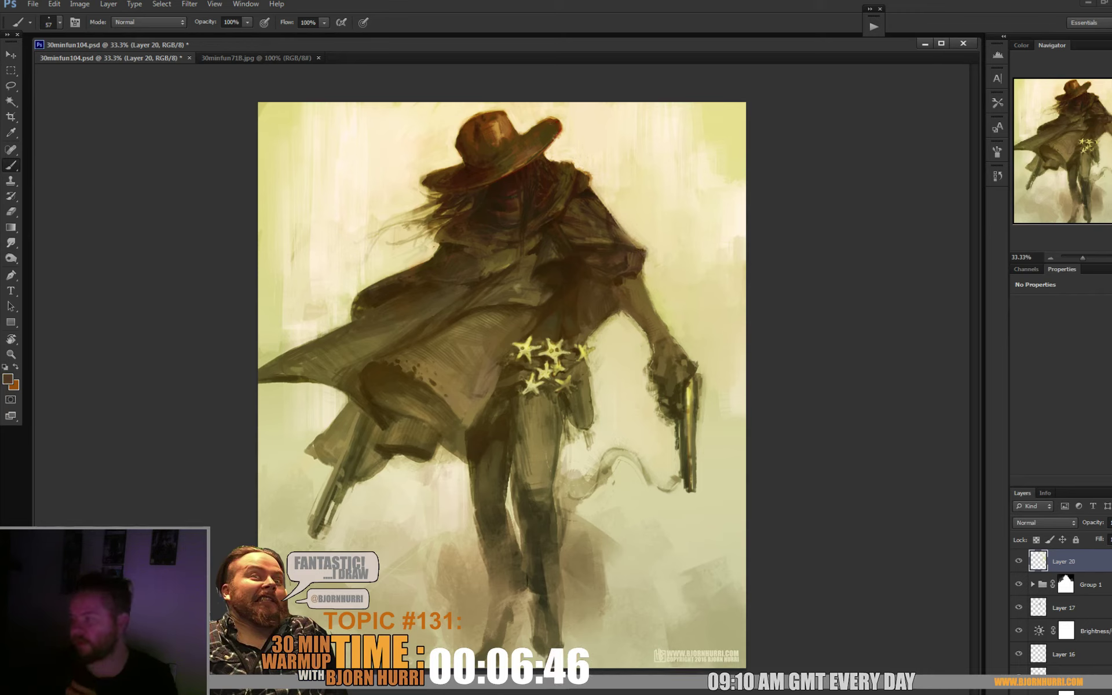
{"action": "left_click", "coordinate": [655, 291], "text": "alt"}
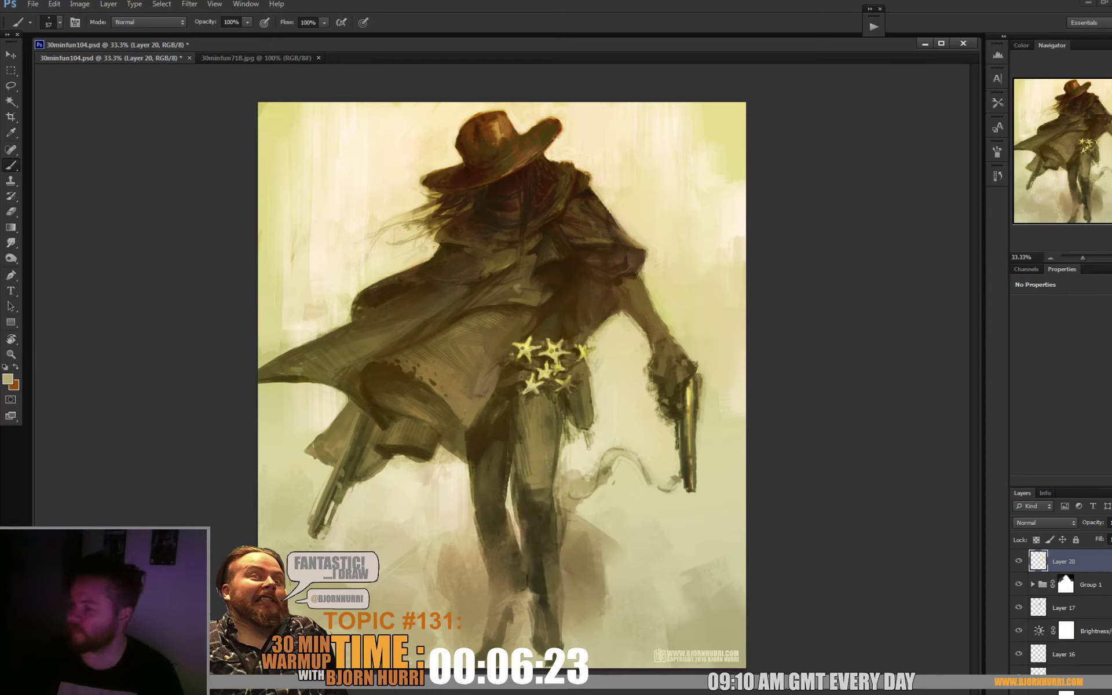
{"action": "left_click", "coordinate": [484, 119], "text": "alt"}
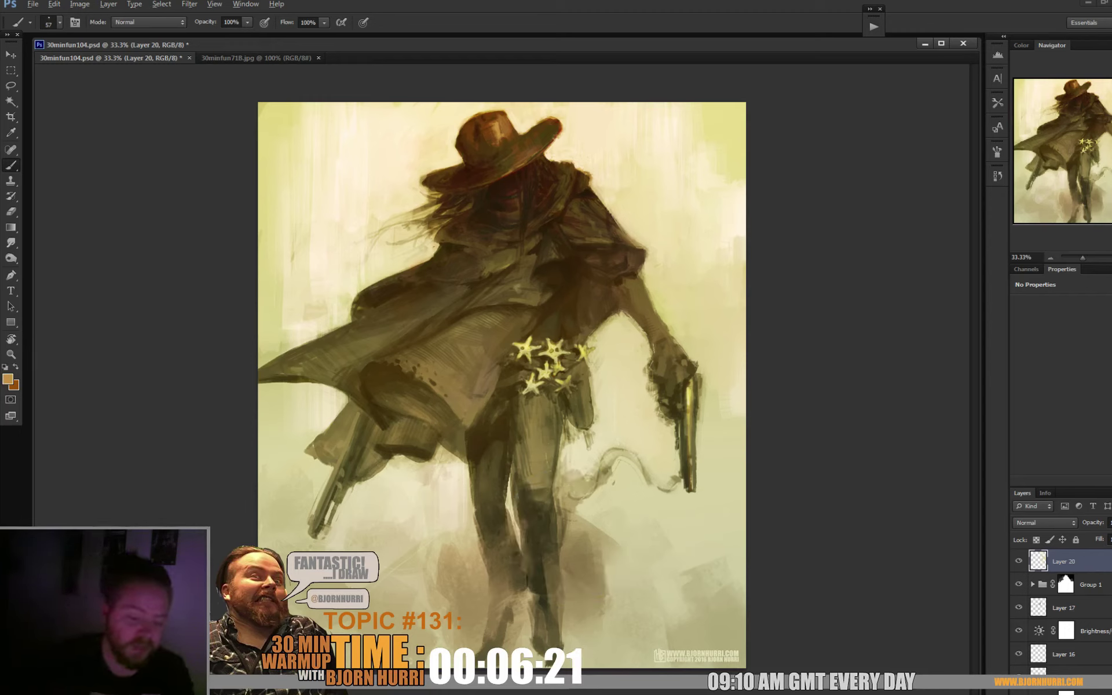
{"action": "key", "text": "ctrl+shift+alt+n"}
- Resize the brush from 101 to 39 px and sample dark brown, cream and orange-tan colours
{"action": "right_click", "coordinate": [629, 356]}
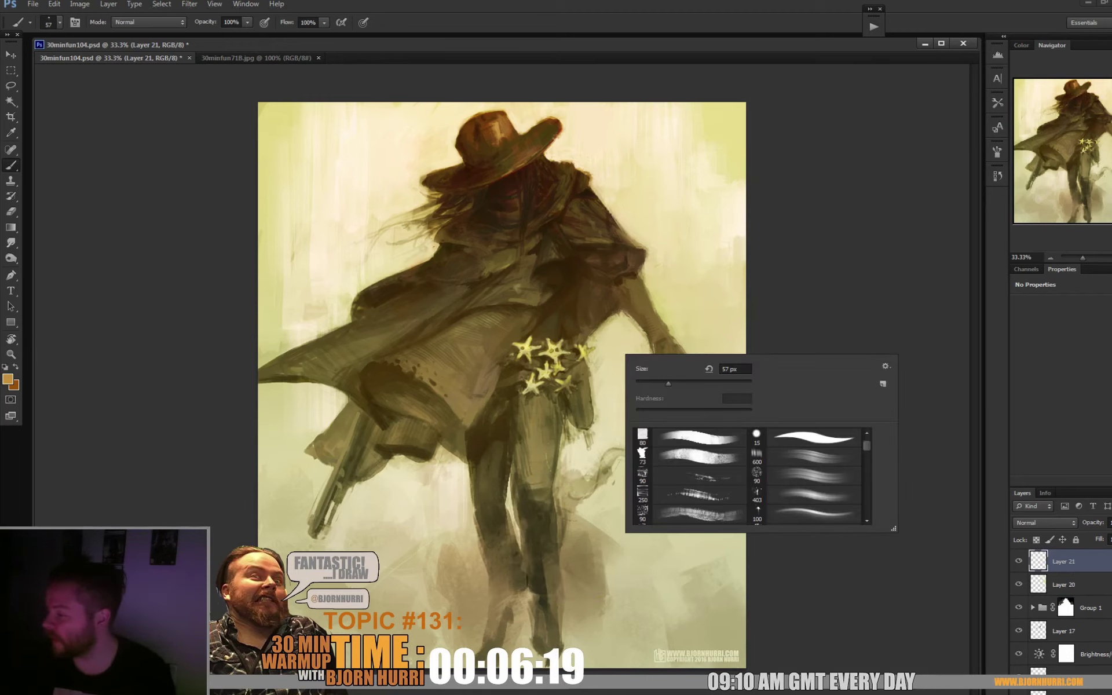
{"action": "type", "text": "101"}
{"action": "key", "text": "Return"}
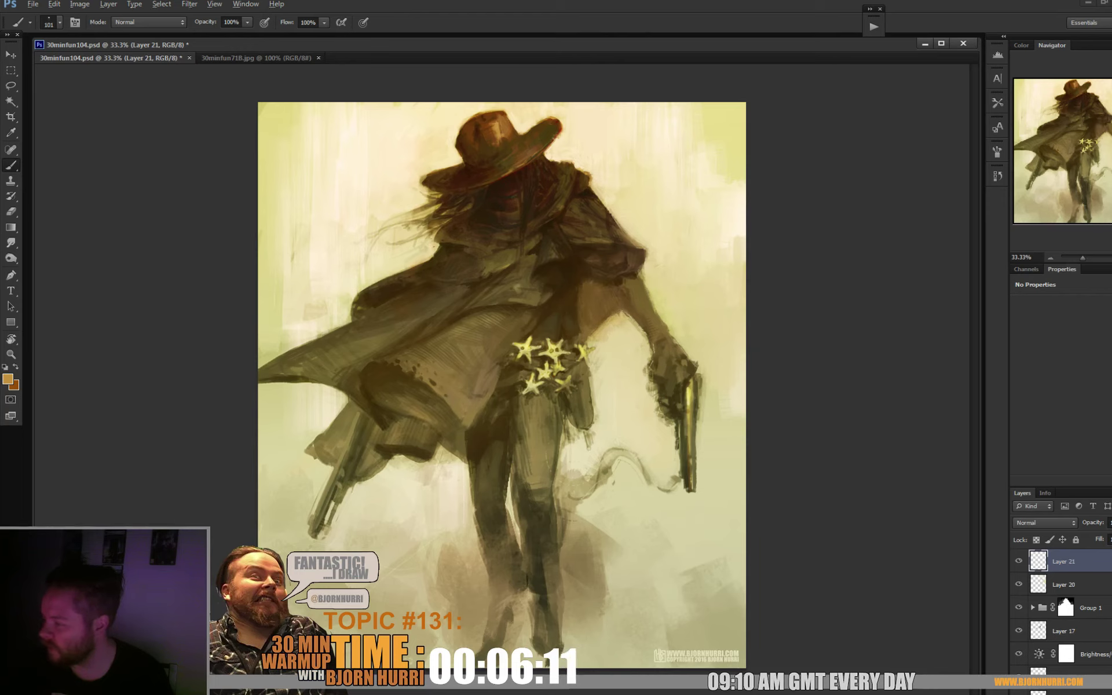
{"action": "left_click", "coordinate": [649, 270], "text": "alt"}
{"action": "right_click", "coordinate": [649, 270]}
{"action": "type", "text": "39"}
{"action": "key", "text": "Return"}
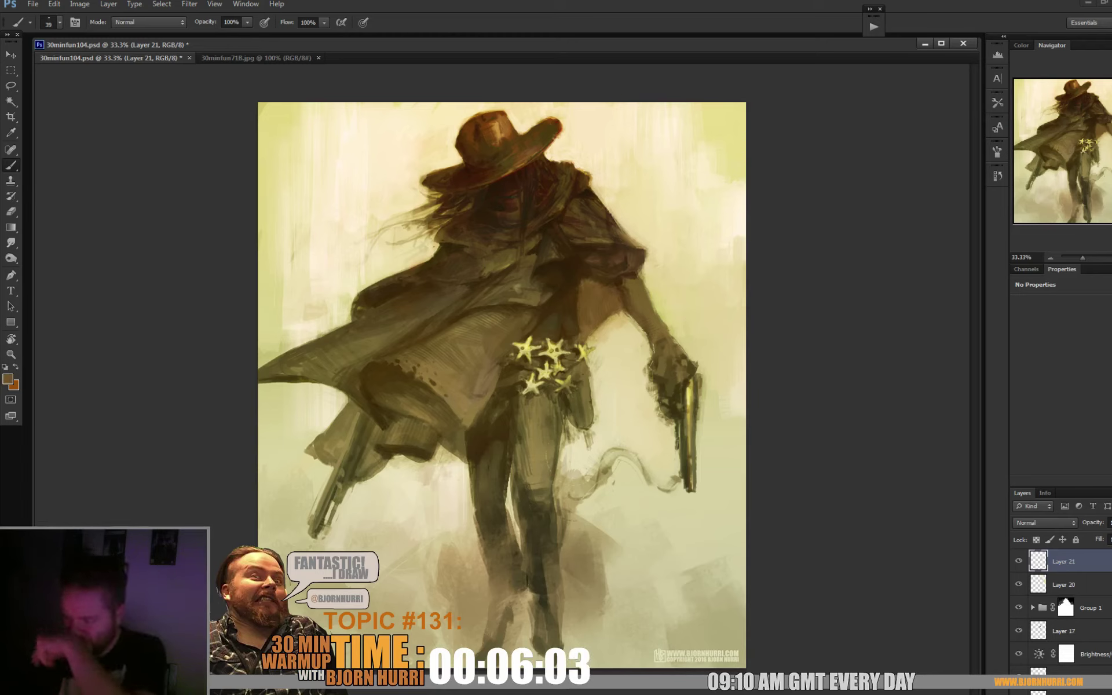
{"action": "left_click", "coordinate": [712, 290], "text": "alt"}
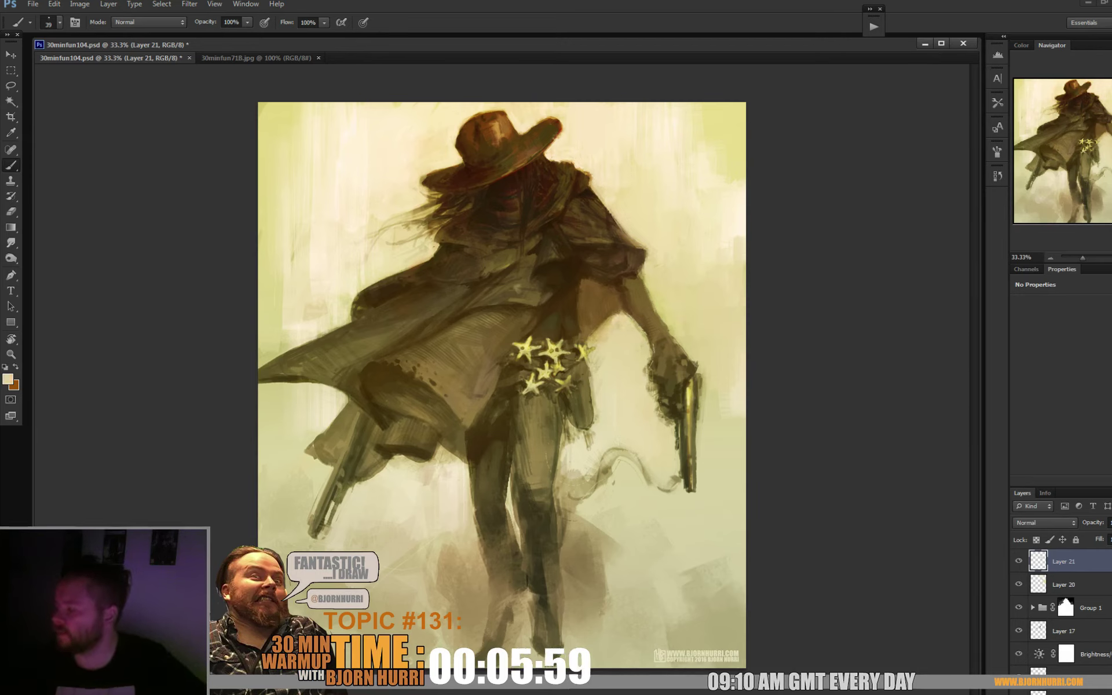
{"action": "left_click", "coordinate": [494, 127], "text": "alt"}
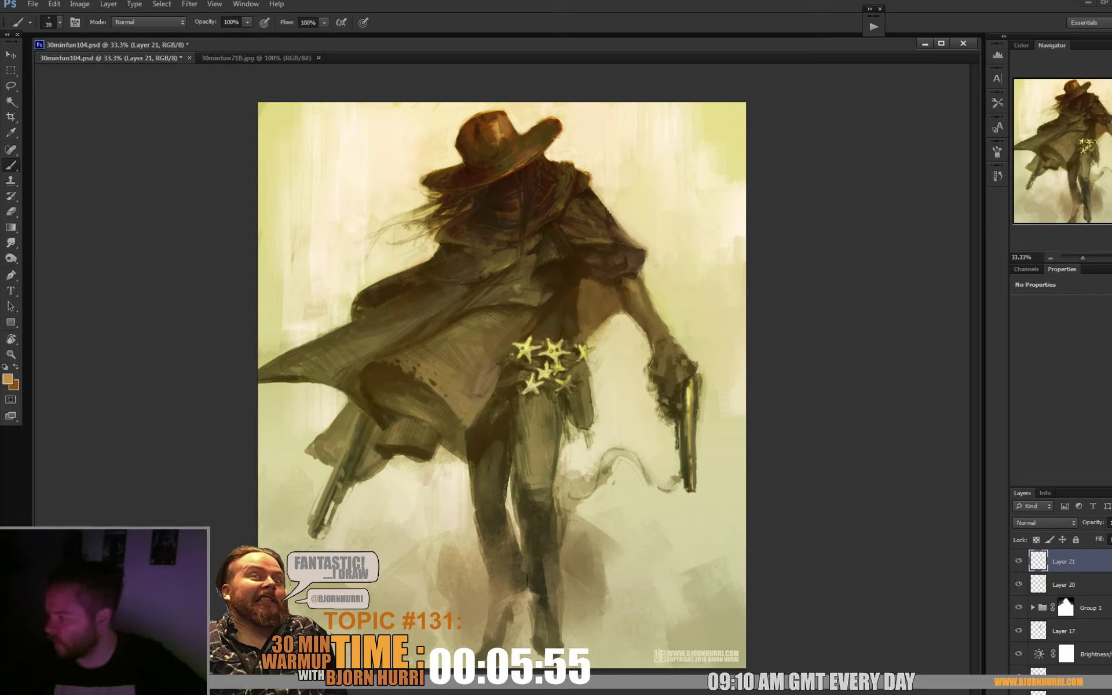
{"action": "left_click", "coordinate": [579, 226], "text": "alt"}
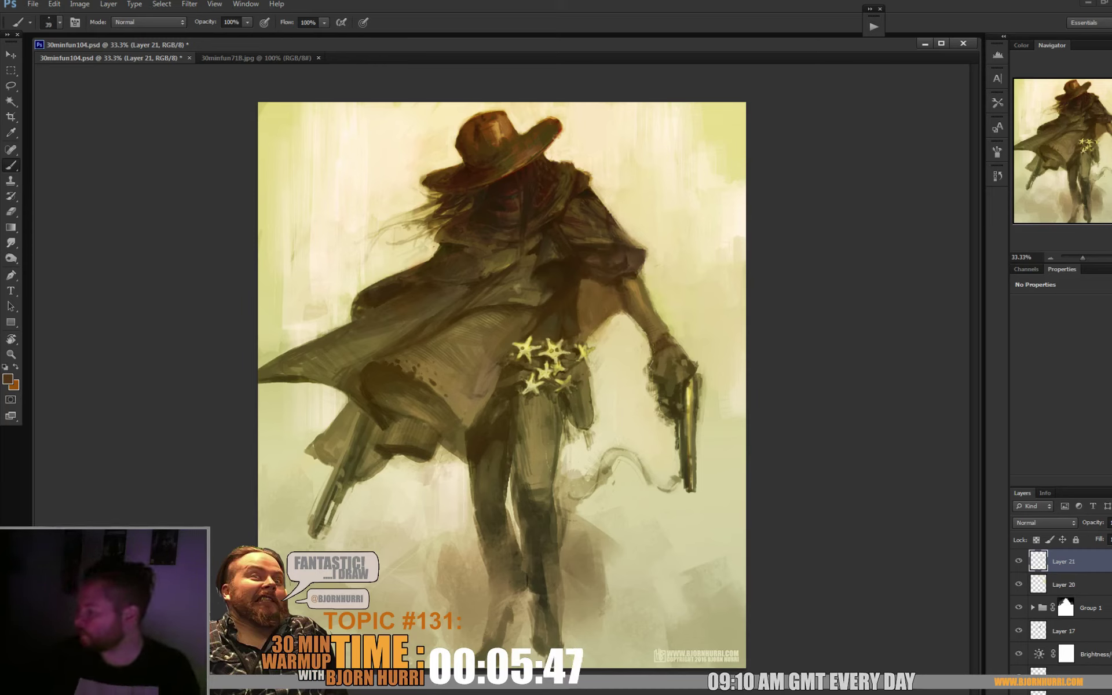
- Add new Layer 22 in Color Dodge mode and pick an orange colour
{"action": "key", "text": "ctrl+shift+alt+n"}
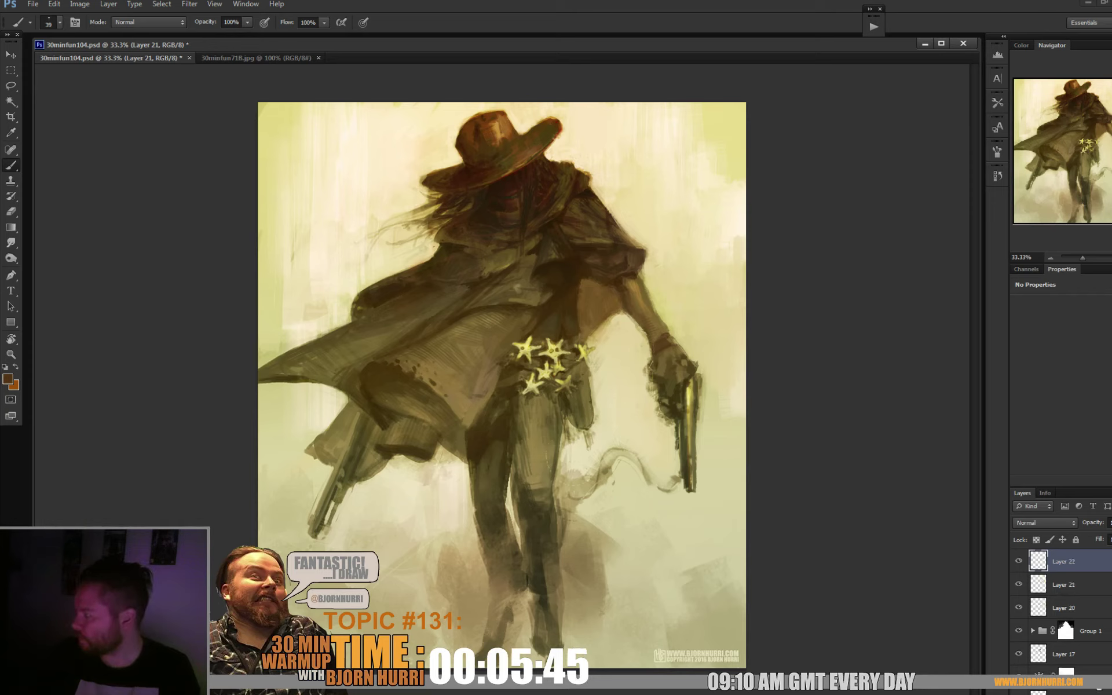
{"action": "left_click", "coordinate": [1045, 523]}
{"action": "left_click", "coordinate": [1045, 324]}
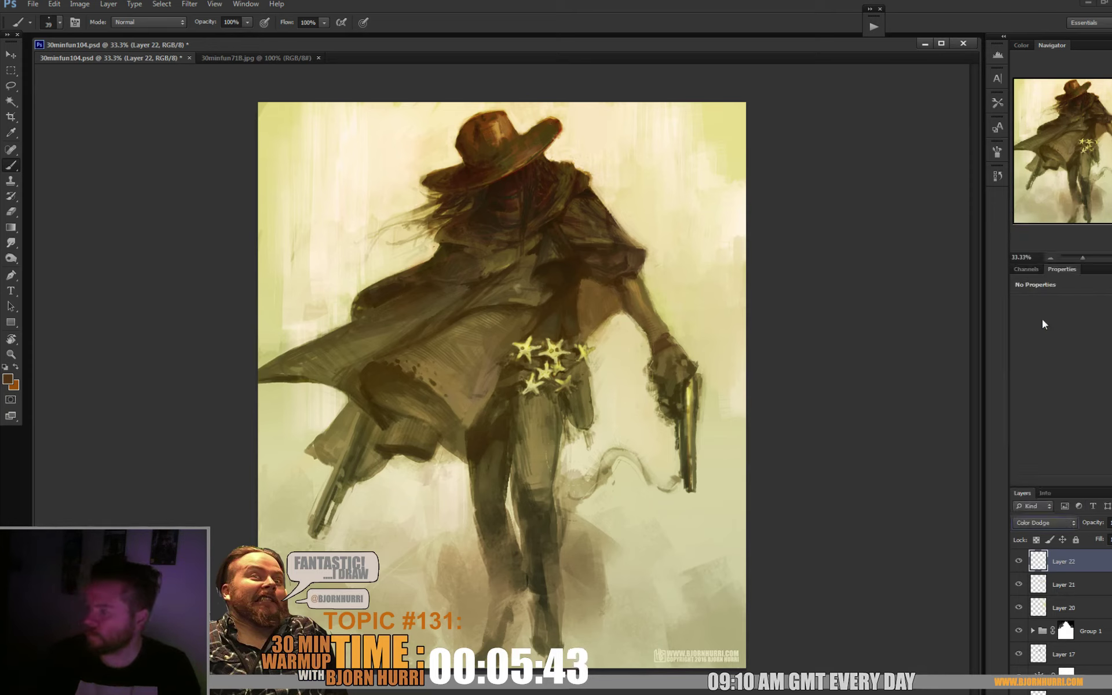
{"action": "key", "text": "i"}
{"action": "left_click", "coordinate": [14, 385]}
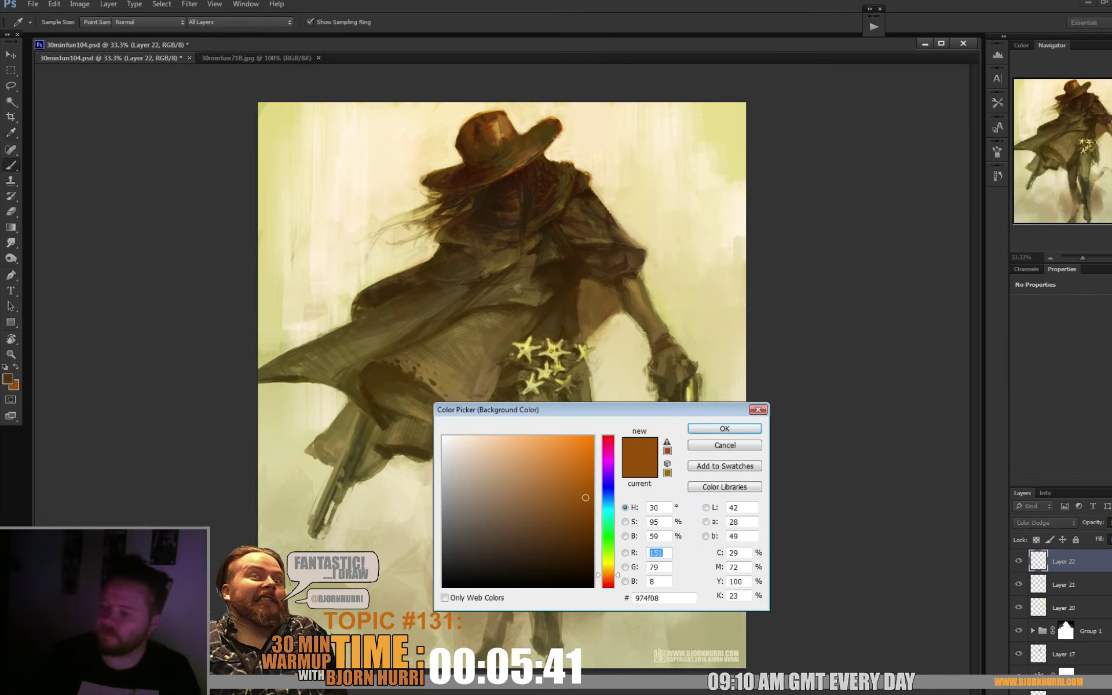
{"action": "key", "text": "Return"}
- Set the brush to 133 px, starting from the 600 px preset
{"action": "key", "text": "b"}
{"action": "right_click", "coordinate": [571, 351]}
{"action": "left_click", "coordinate": [589, 433]}
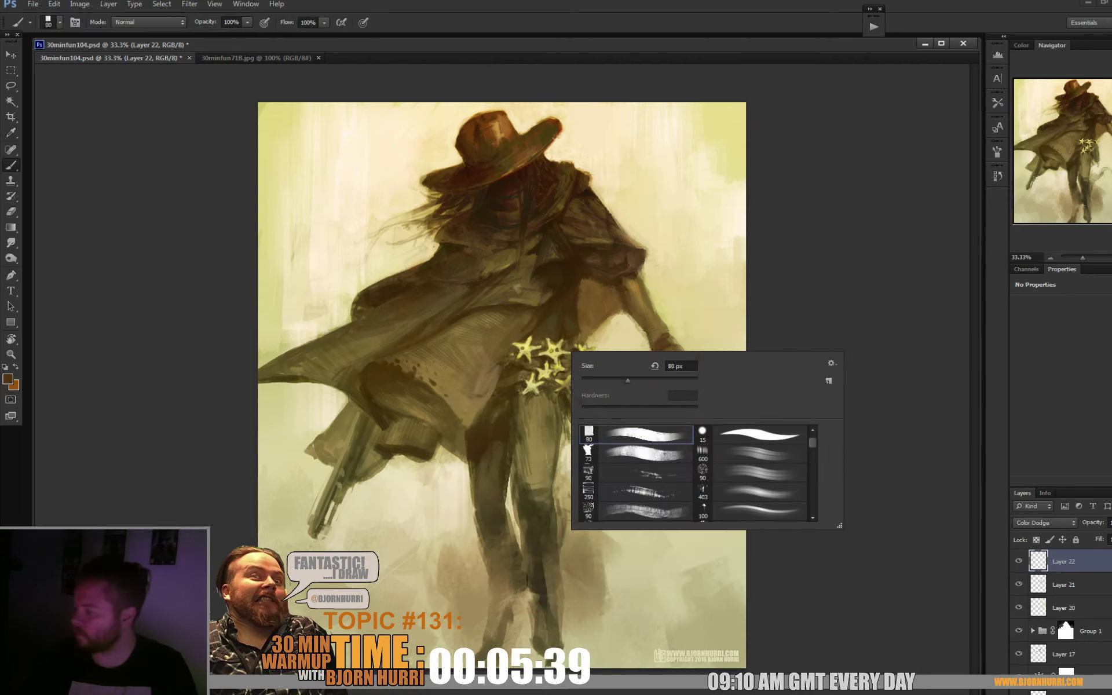
{"action": "scroll", "coordinate": [695, 472], "scroll_direction": "up", "scroll_amount": 1}
{"action": "left_click", "coordinate": [703, 472]}
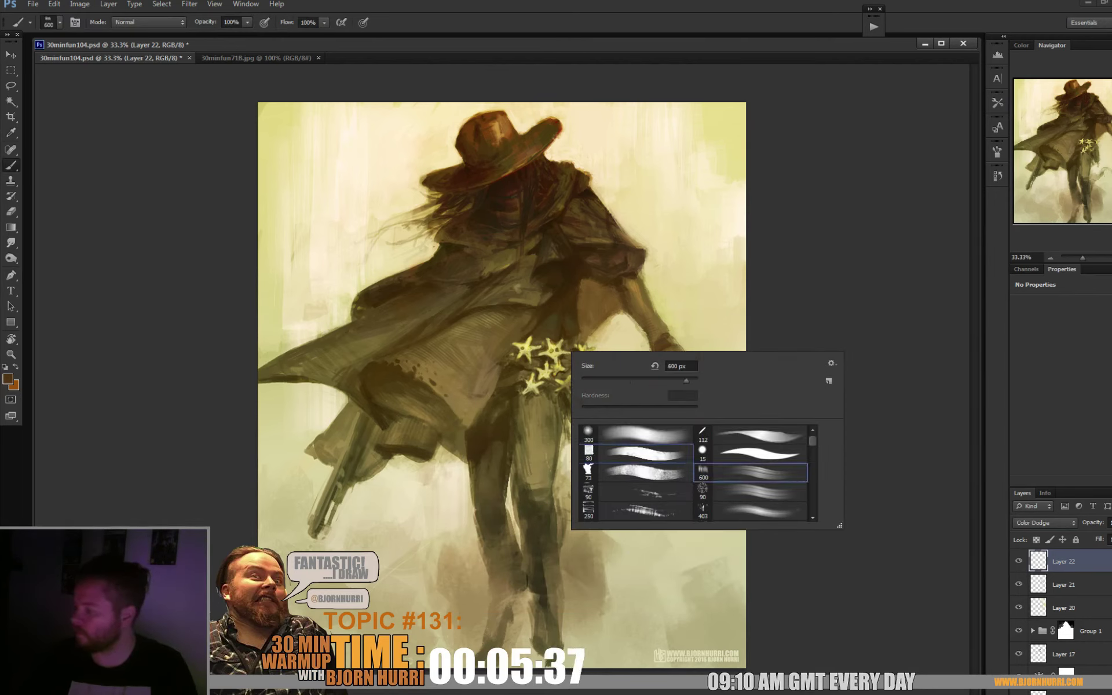
{"action": "type", "text": "133"}
{"action": "key", "text": "Return"}
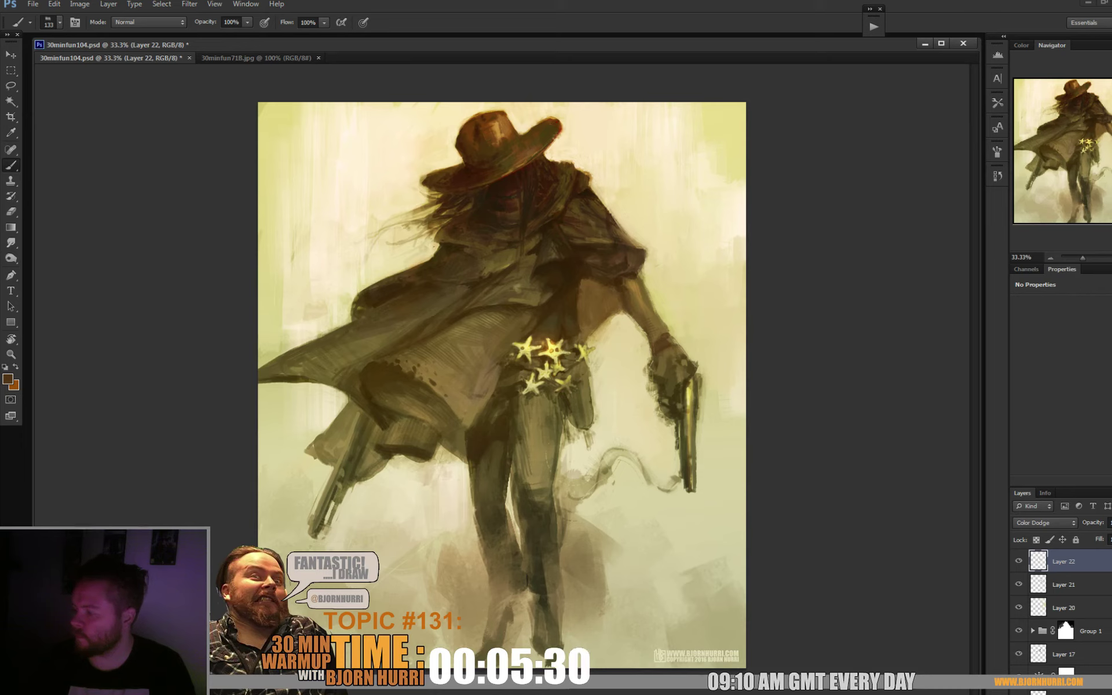
- Add new Layer 23 above Layer 22 and shrink the brush from 44 to 16 px
{"action": "key", "text": "ctrl+shift+alt+n"}
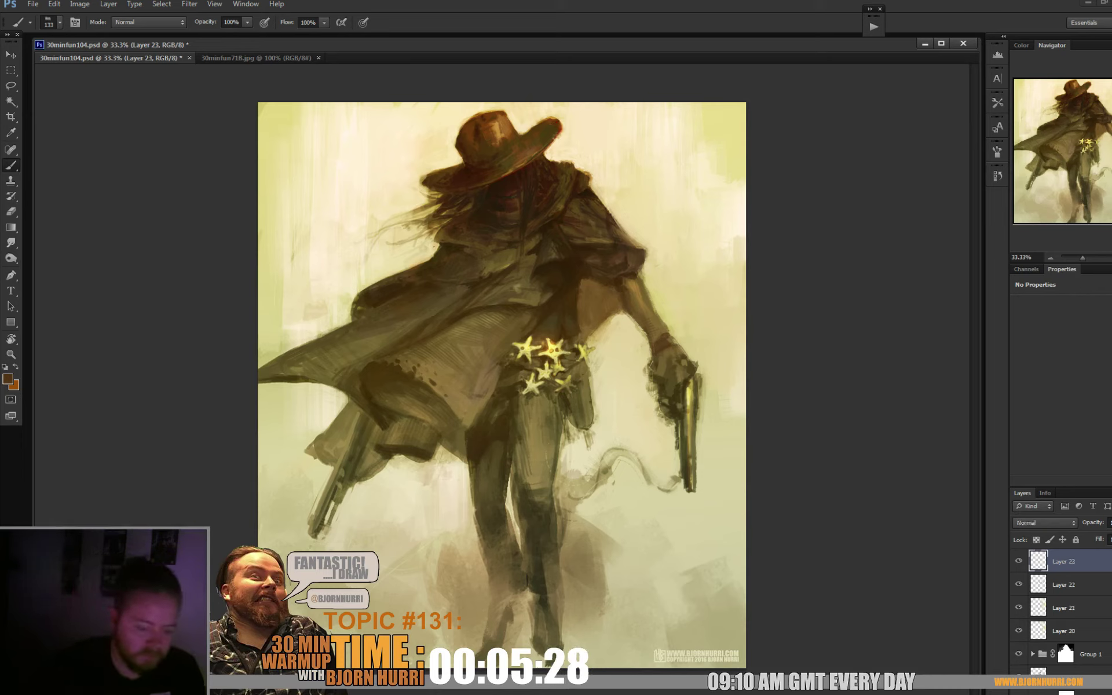
{"action": "right_click", "coordinate": [614, 309]}
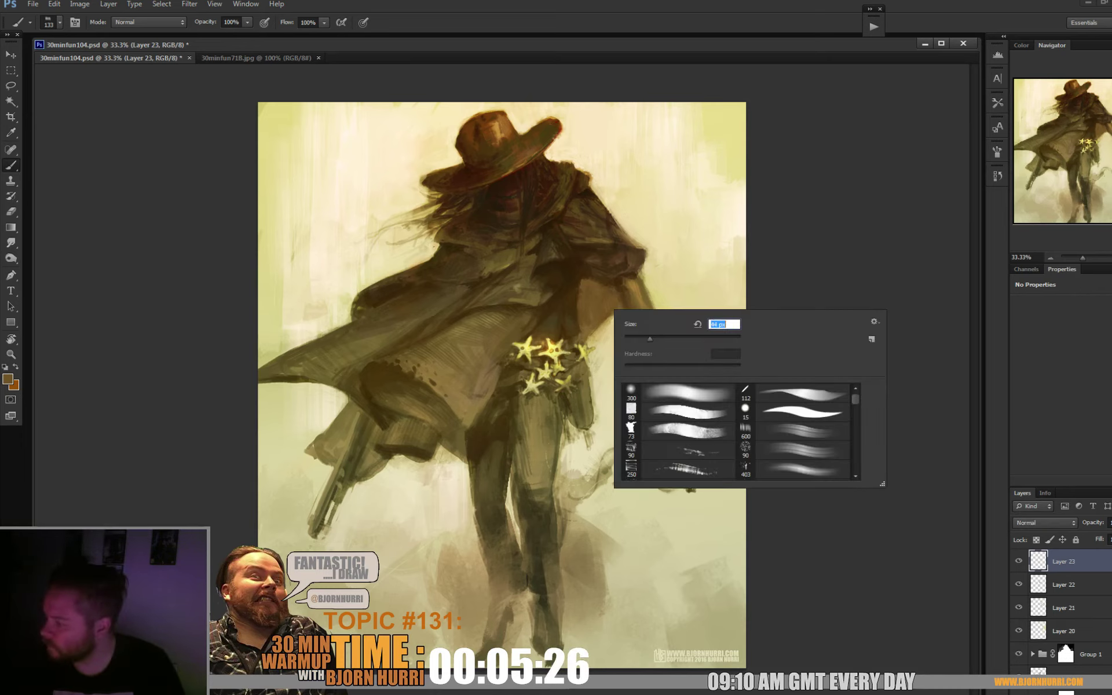
{"action": "type", "text": "44"}
{"action": "key", "text": "Return"}
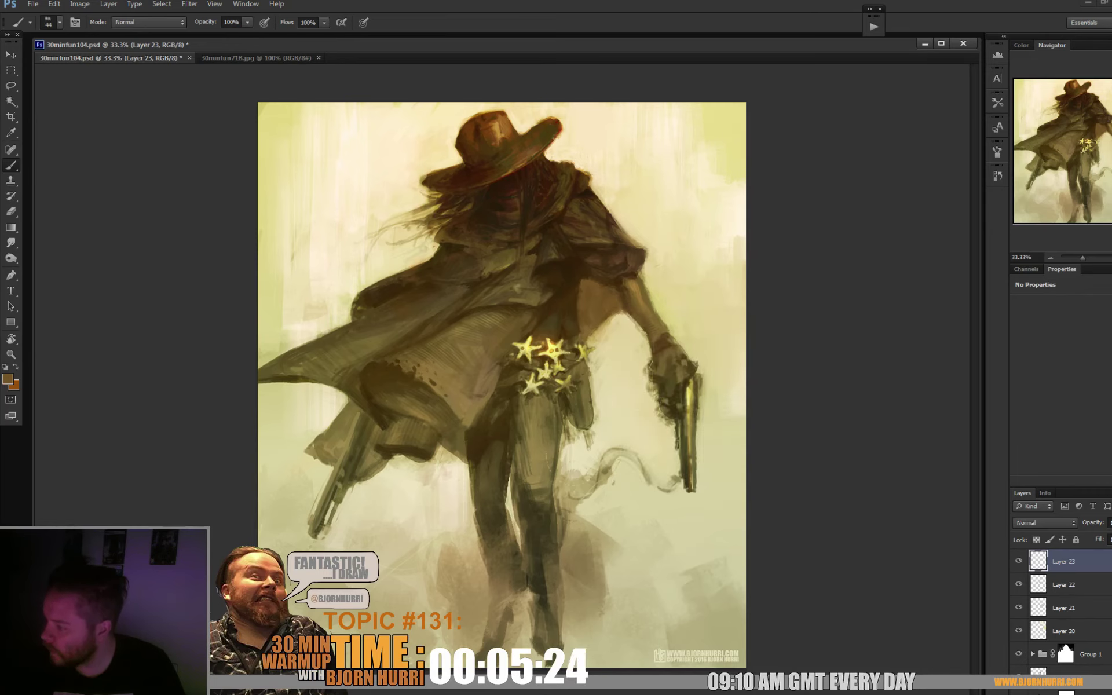
{"action": "right_click", "coordinate": [613, 350]}
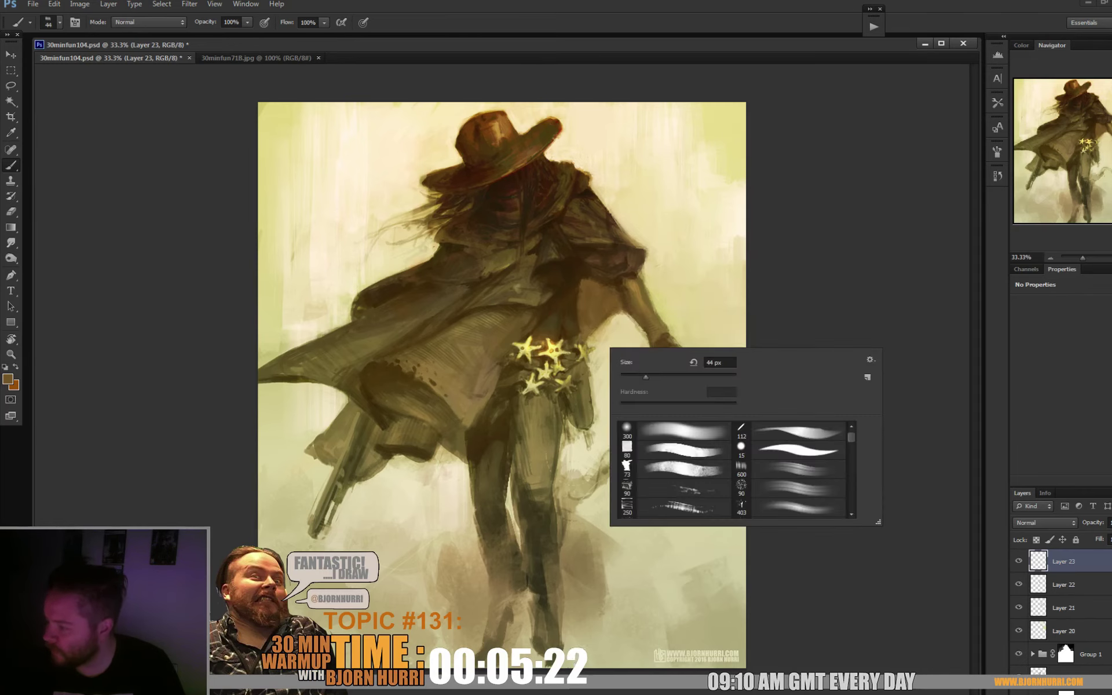
{"action": "type", "text": "16"}
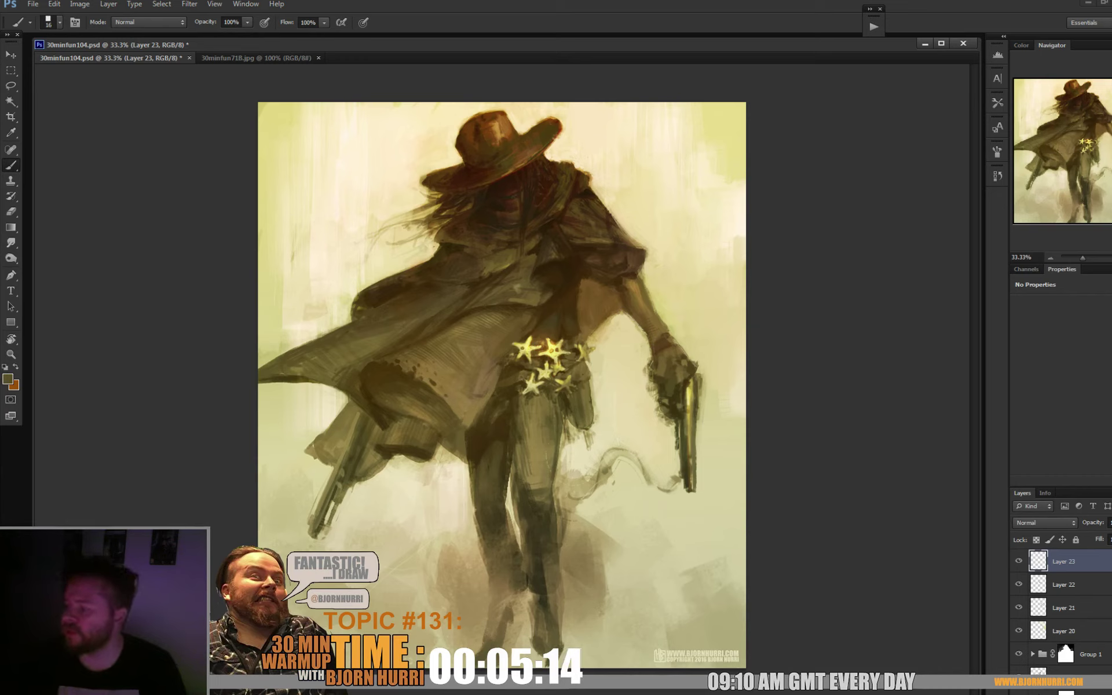
- Paint a small dark olive stroke near the belt stars, then sample light tan near the belt
{"action": "left_click", "coordinate": [566, 355], "text": "alt"}
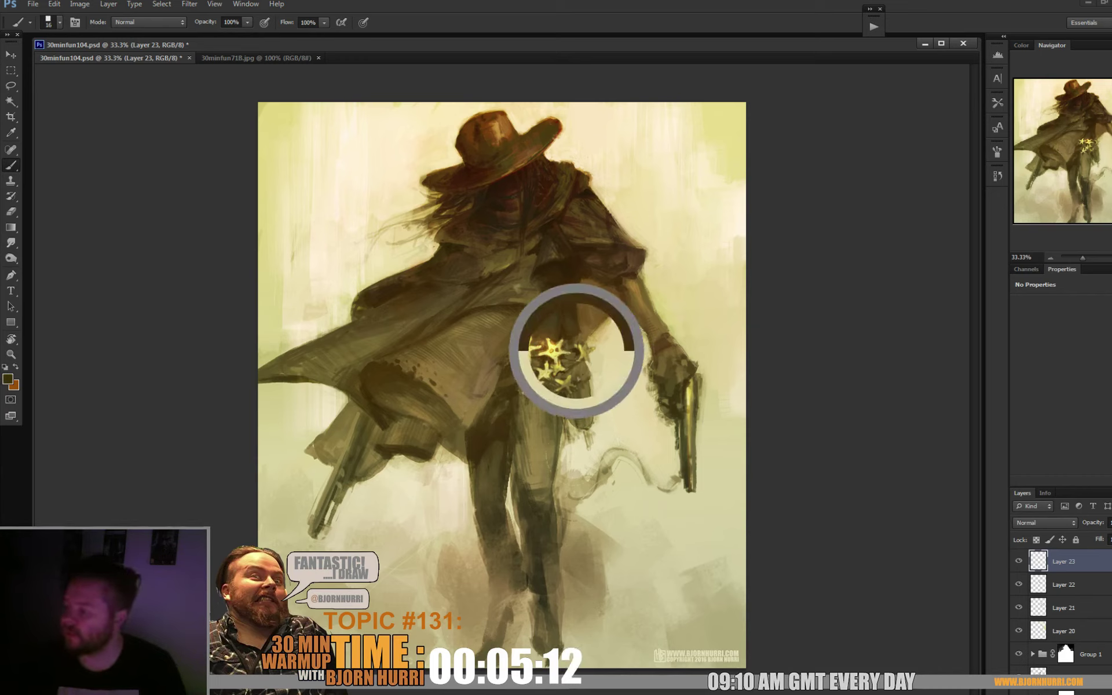
{"action": "left_click_drag", "start_coordinate": [572, 370], "coordinate": [578, 382]}
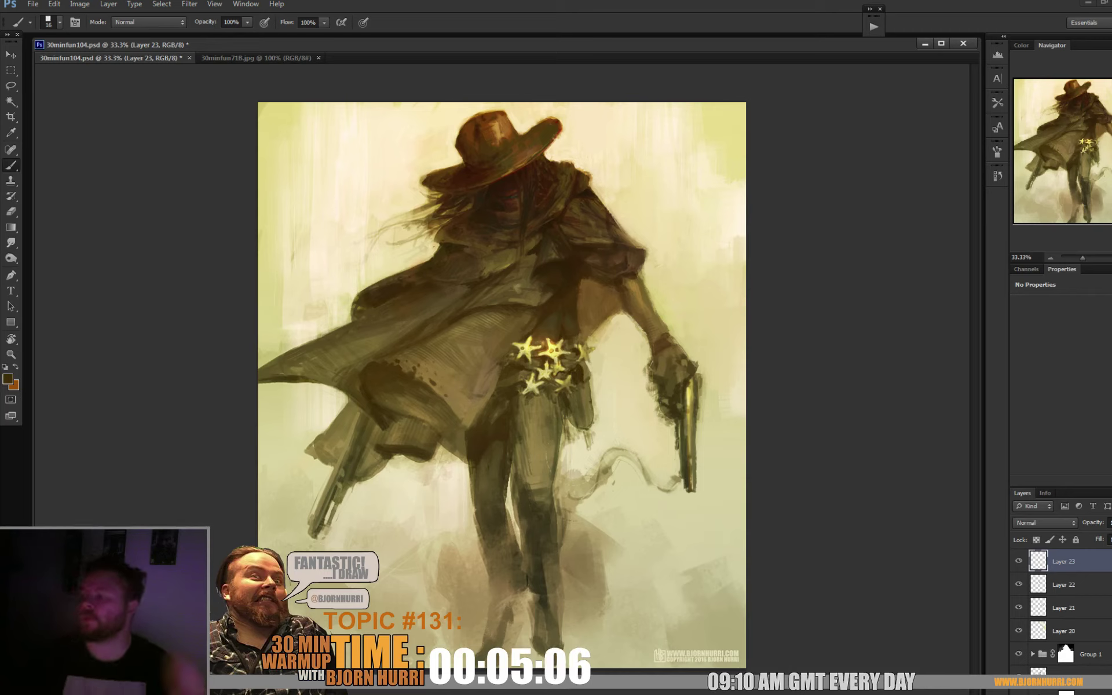
{"action": "left_click", "coordinate": [460, 372], "text": "alt"}
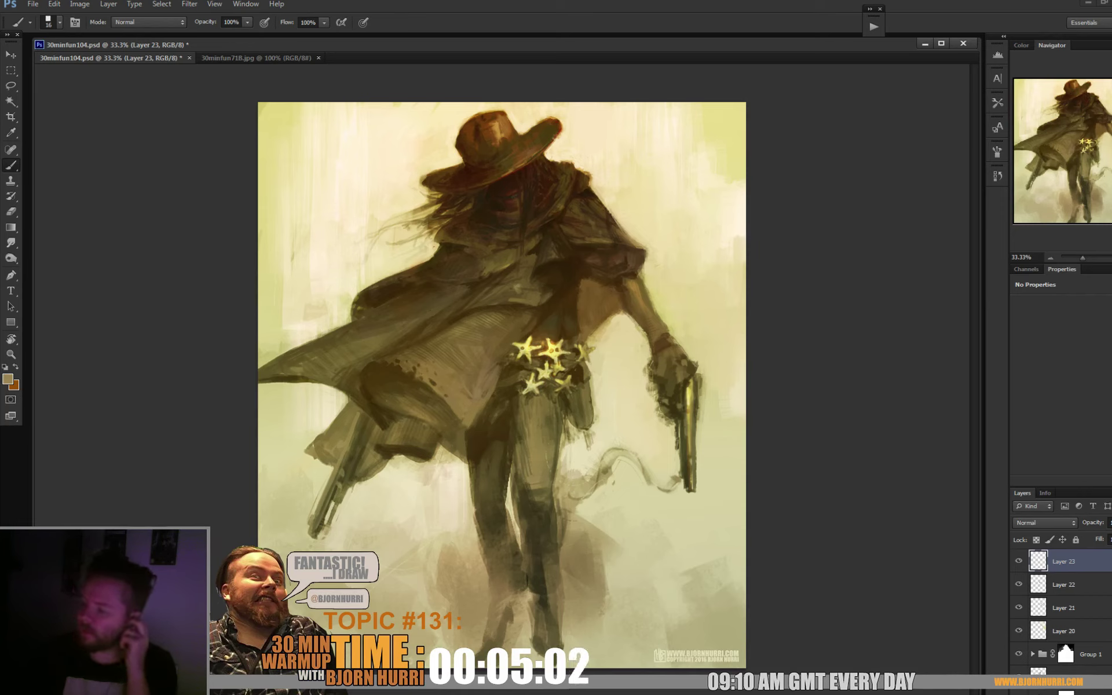
{"action": "right_click", "coordinate": [606, 439]}
- Load the speckled 250 brush preset, test a dark brown dab, and undo it
{"action": "left_click", "coordinate": [623, 520]}
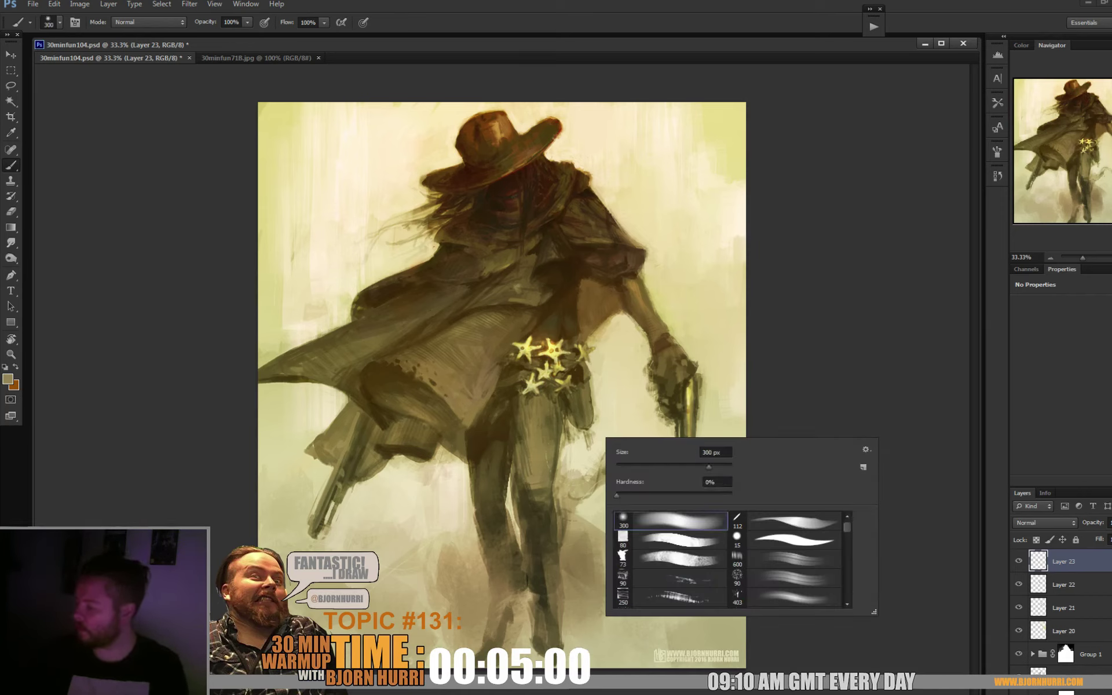
{"action": "scroll", "coordinate": [729, 559], "scroll_direction": "down", "scroll_amount": 2}
{"action": "scroll", "coordinate": [730, 559], "scroll_direction": "down", "scroll_amount": 2}
{"action": "scroll", "coordinate": [729, 559], "scroll_direction": "down", "scroll_amount": 2}
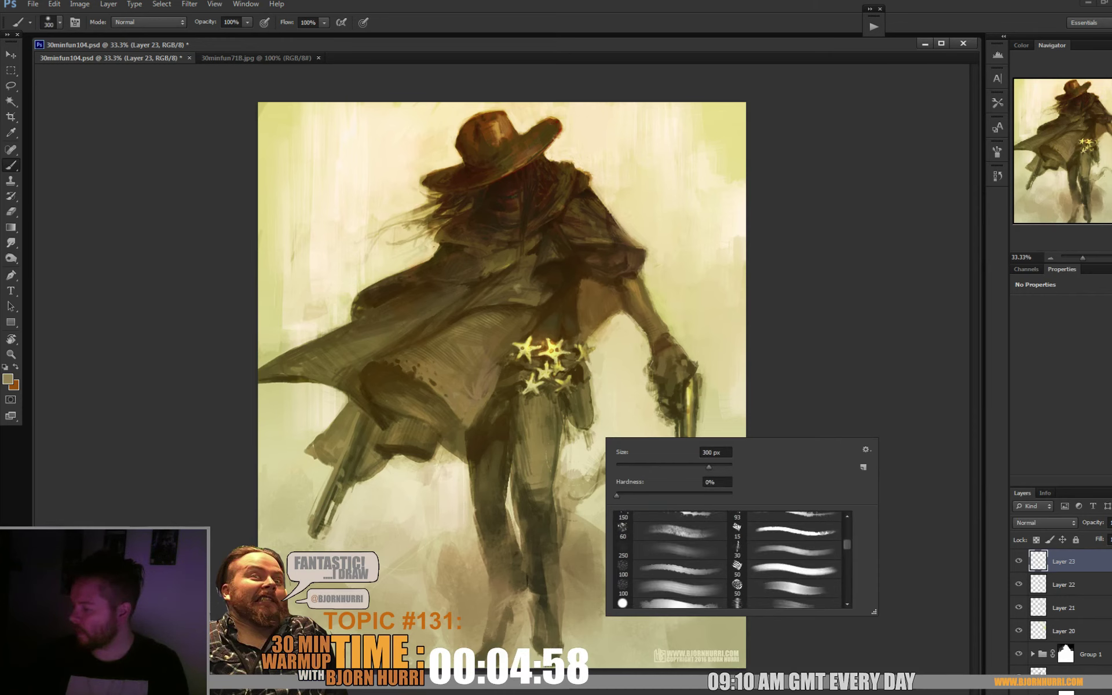
{"action": "left_click", "coordinate": [670, 550]}
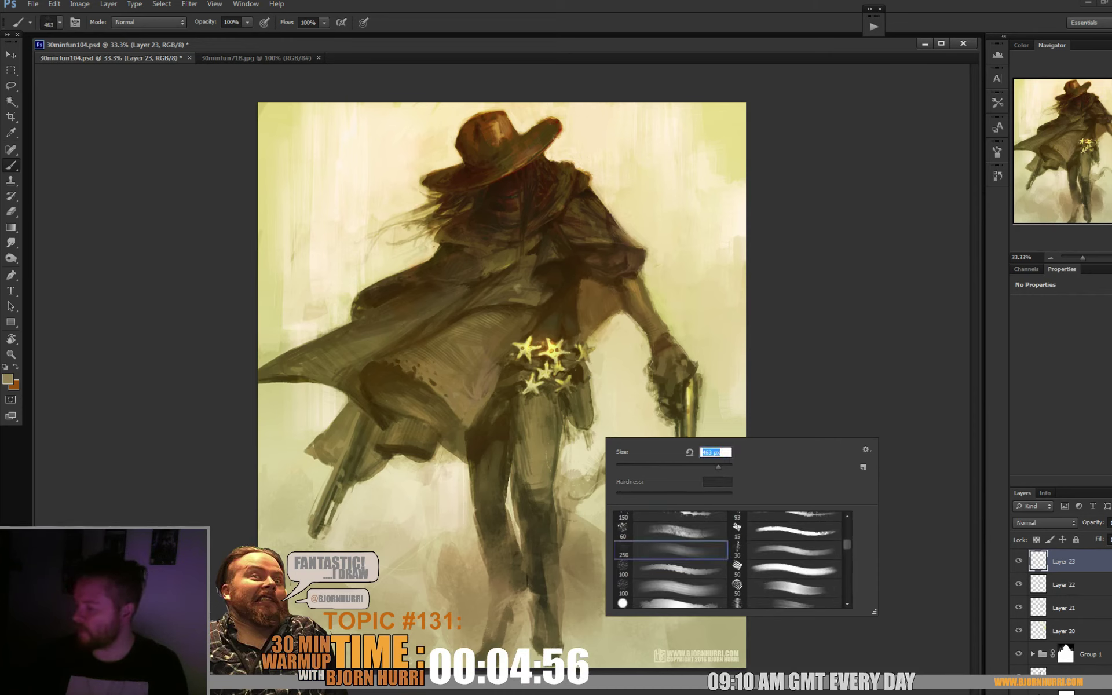
{"action": "key", "text": "Return"}
{"action": "left_click", "coordinate": [619, 271], "text": "alt"}
{"action": "left_click_drag", "start_coordinate": [683, 197], "coordinate": [701, 170]}
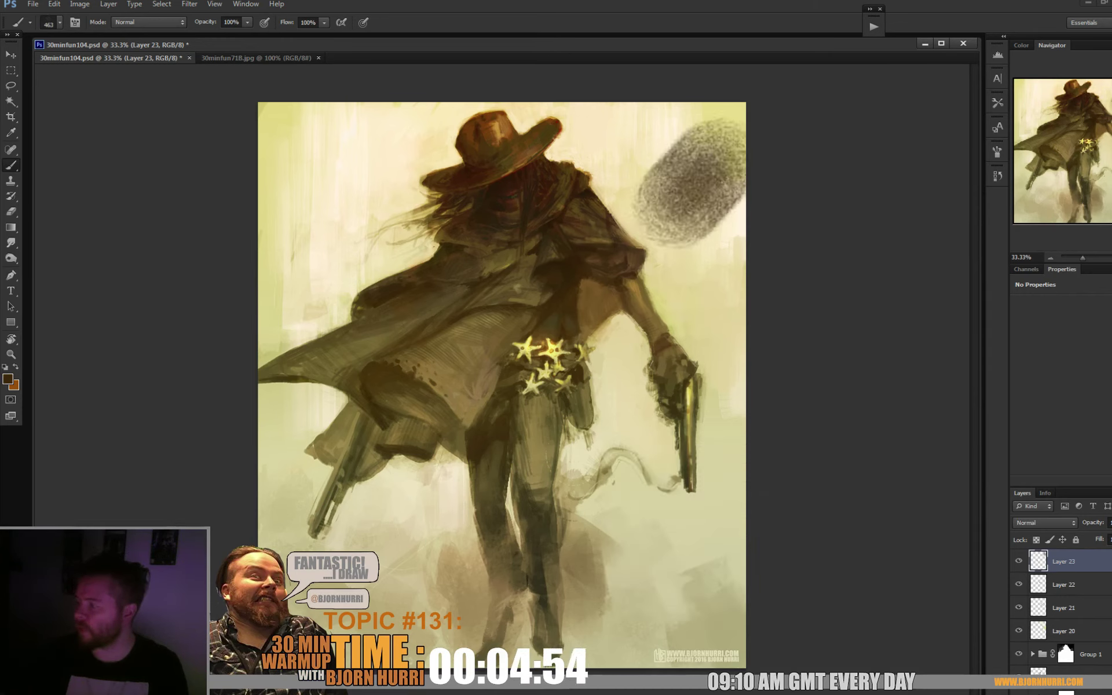
{"action": "key", "text": "ctrl+z"}
- Sample cream and tan tones and brush soft light dust over the lower coat and leg
{"action": "left_click", "coordinate": [640, 355], "text": "alt"}
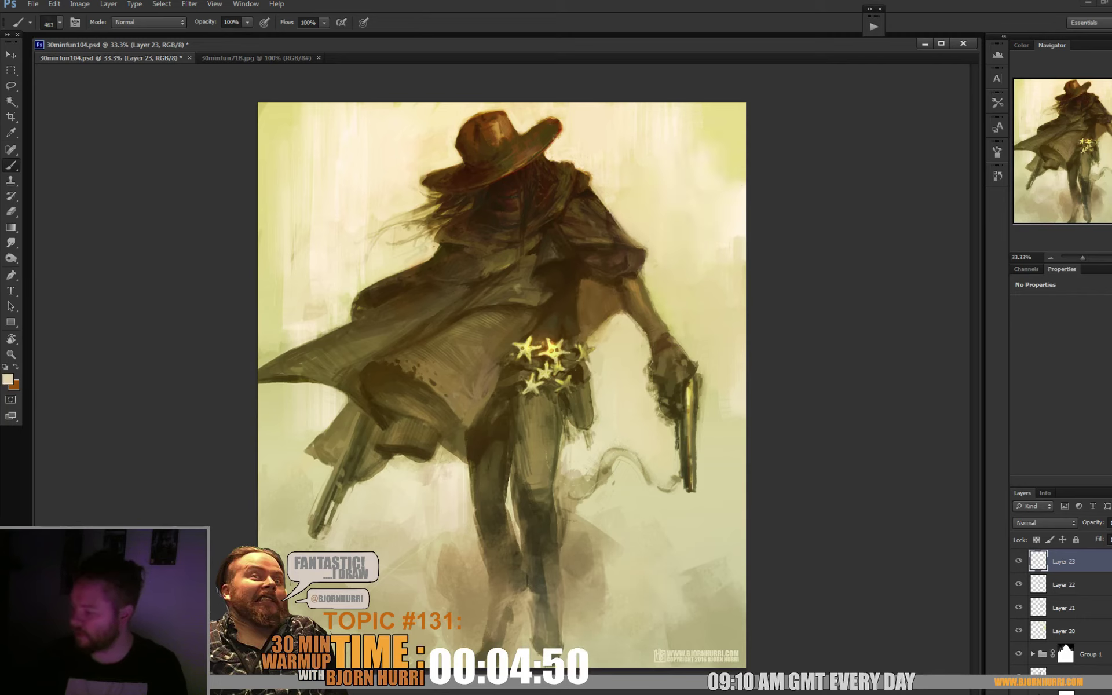
{"action": "left_click_drag", "start_coordinate": [689, 625], "coordinate": [724, 573]}
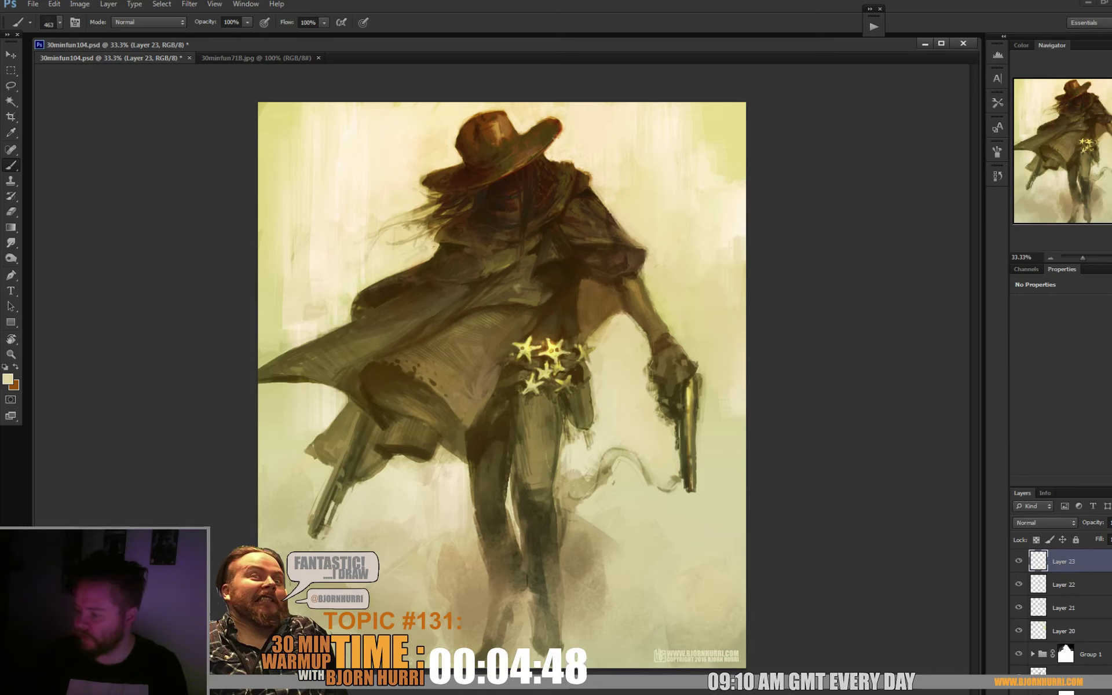
{"action": "left_click", "coordinate": [464, 579], "text": "alt"}
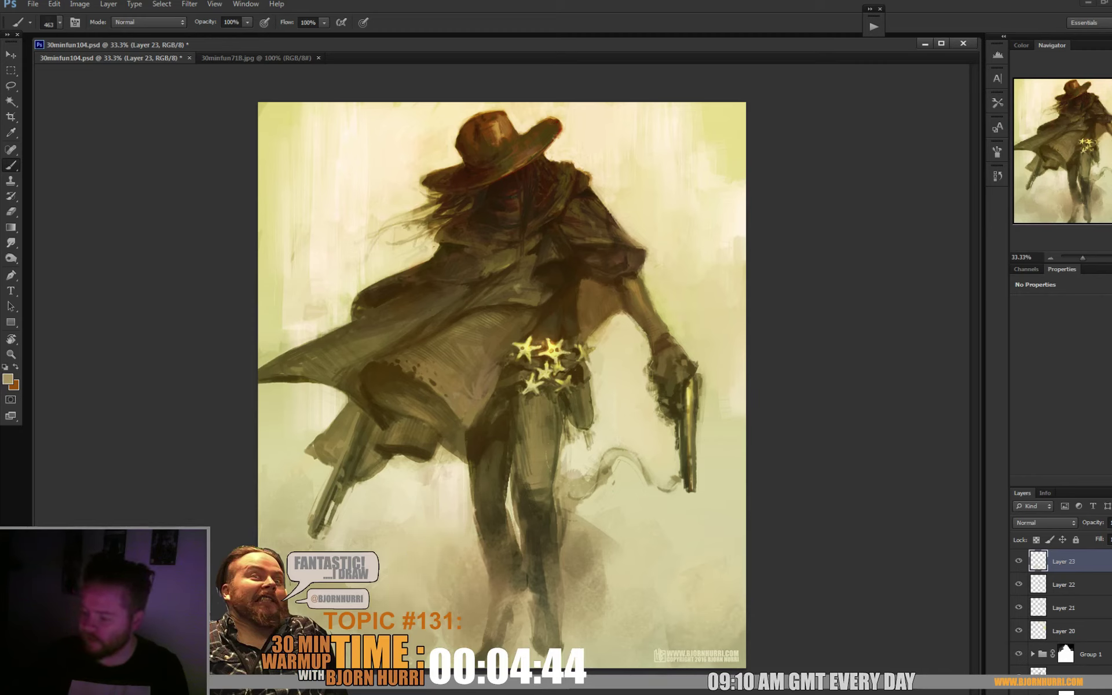
{"action": "left_click", "coordinate": [440, 501], "text": "alt"}
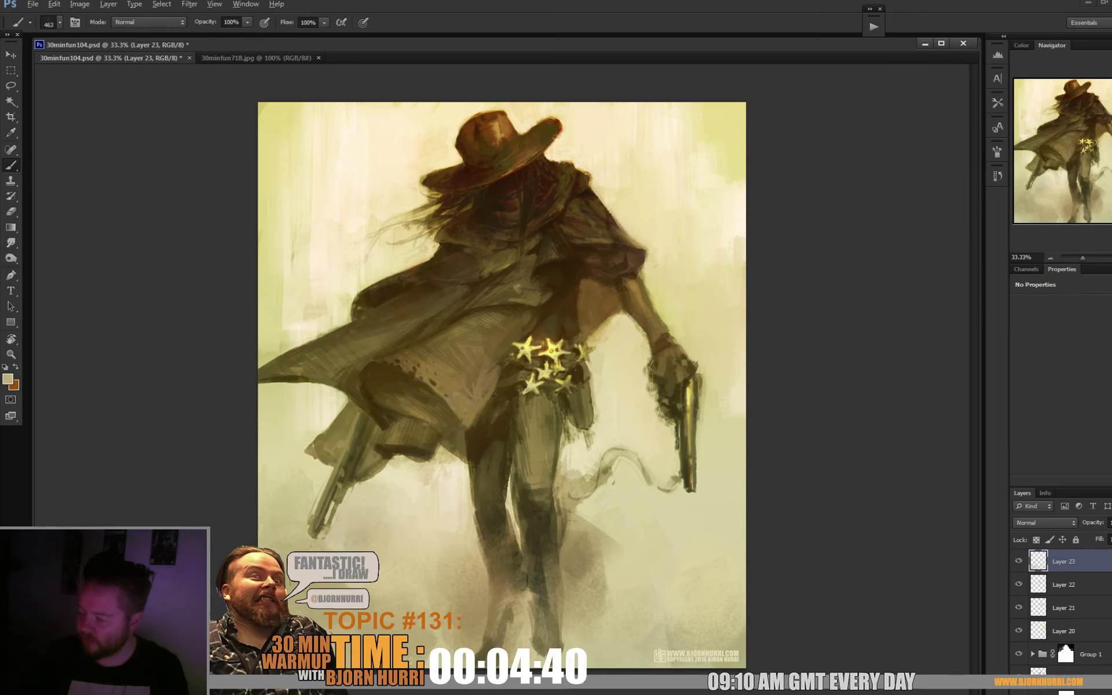
{"action": "left_click", "coordinate": [403, 513], "text": "alt"}
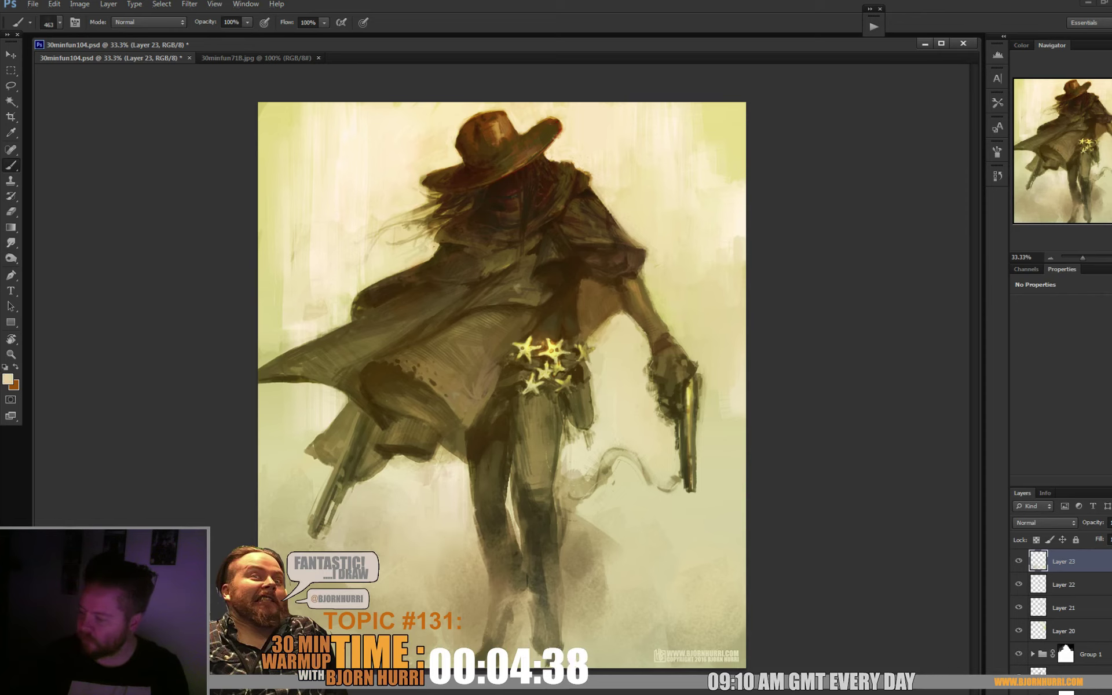
{"action": "left_click", "coordinate": [457, 587], "text": "alt"}
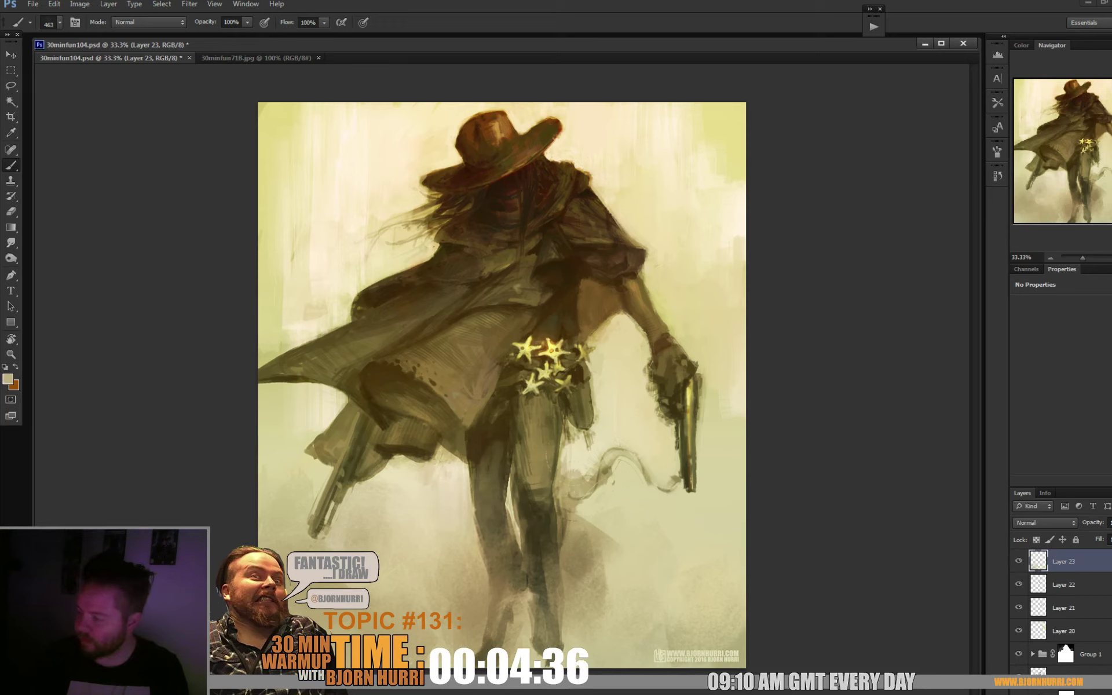
{"action": "left_click", "coordinate": [470, 622], "text": "alt"}
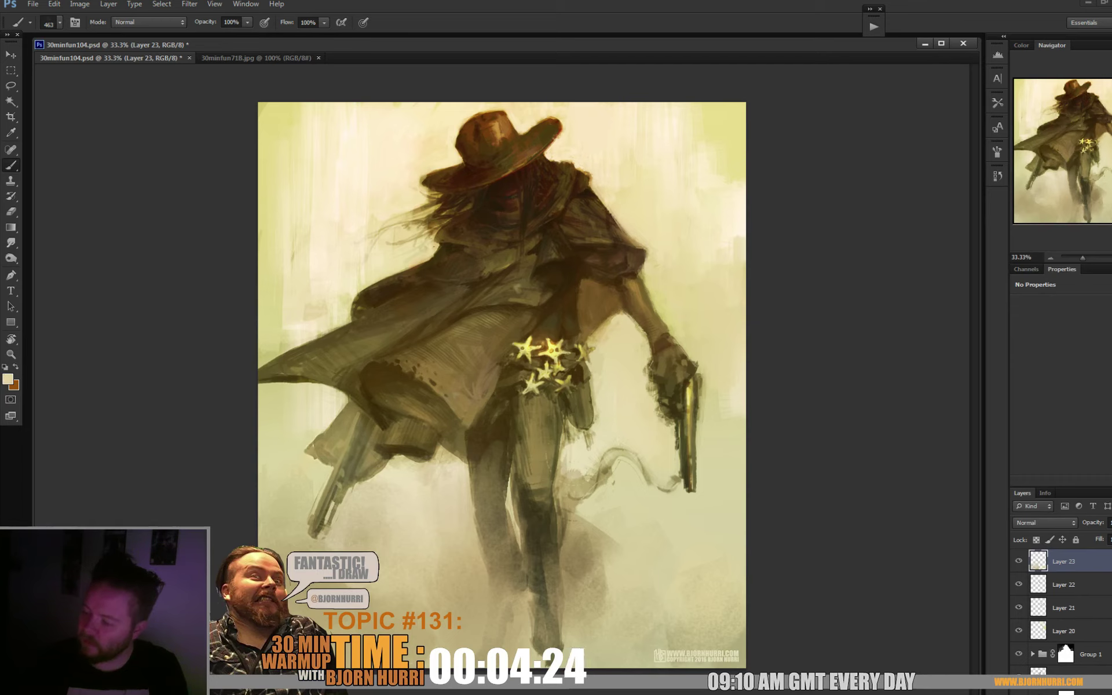
{"action": "left_click_drag", "start_coordinate": [371, 428], "coordinate": [388, 411]}
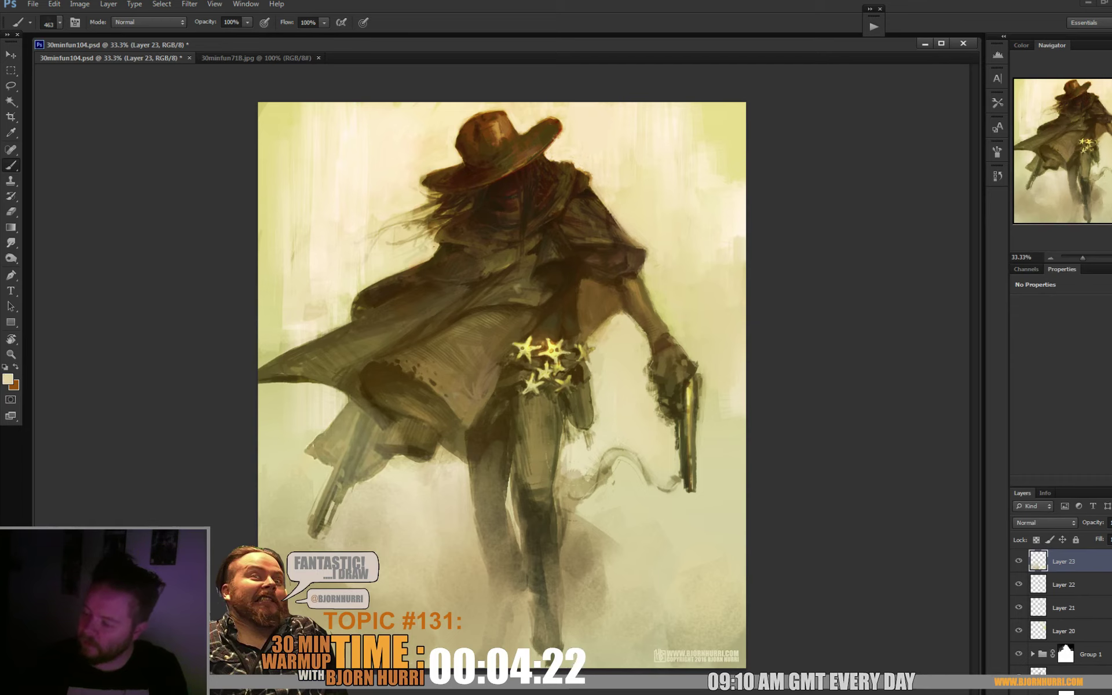
{"action": "mouse_move", "coordinate": [405, 457]}
{"action": "left_mouse_down"}
{"action": "mouse_move", "coordinate": [348, 388]}
{"action": "mouse_move", "coordinate": [356, 414]}
{"action": "left_mouse_up"}
- Fade the gun and lower coat with light strokes, then erase some lightening off the pistol
{"action": "left_click_drag", "start_coordinate": [341, 489], "coordinate": [328, 501]}
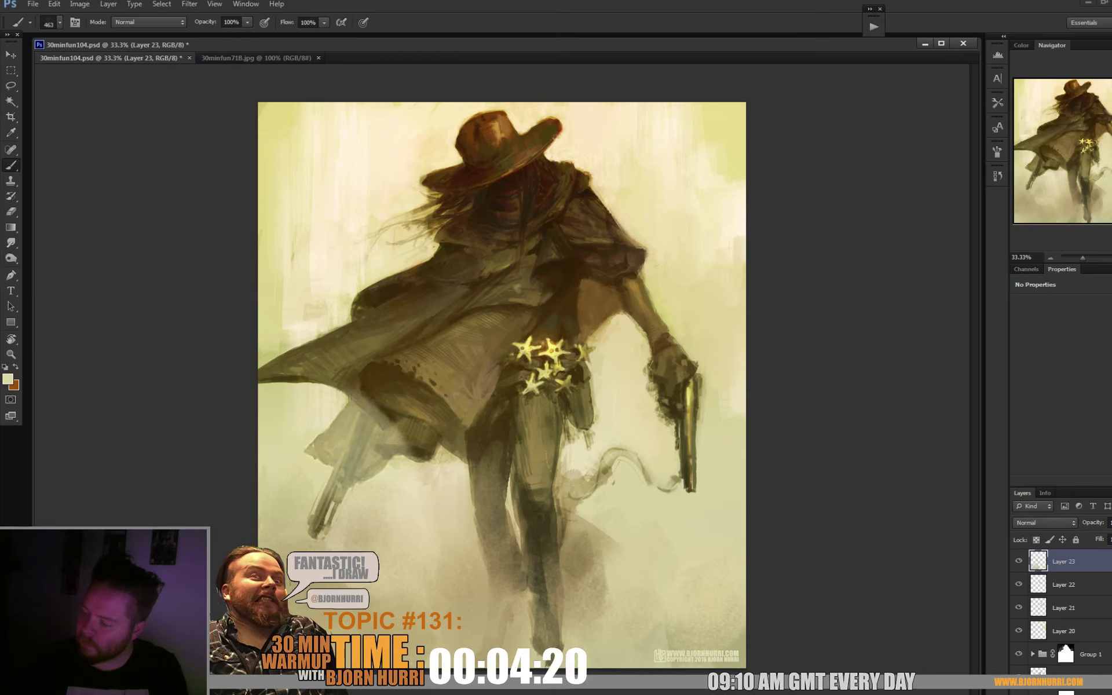
{"action": "left_click_drag", "start_coordinate": [382, 434], "coordinate": [325, 501]}
{"action": "key", "text": "e"}
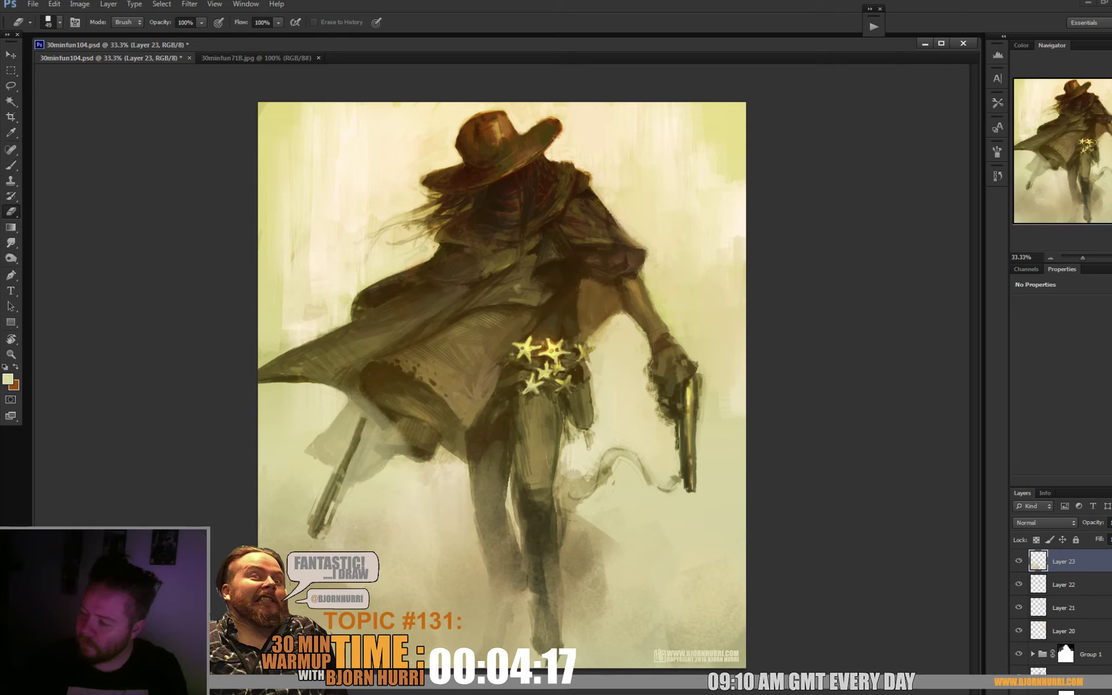
{"action": "left_click_drag", "start_coordinate": [365, 413], "coordinate": [351, 449]}
{"action": "mouse_move", "coordinate": [371, 409]}
{"action": "left_mouse_down"}
{"action": "mouse_move", "coordinate": [339, 492]}
{"action": "mouse_move", "coordinate": [356, 472]}
{"action": "left_mouse_up"}
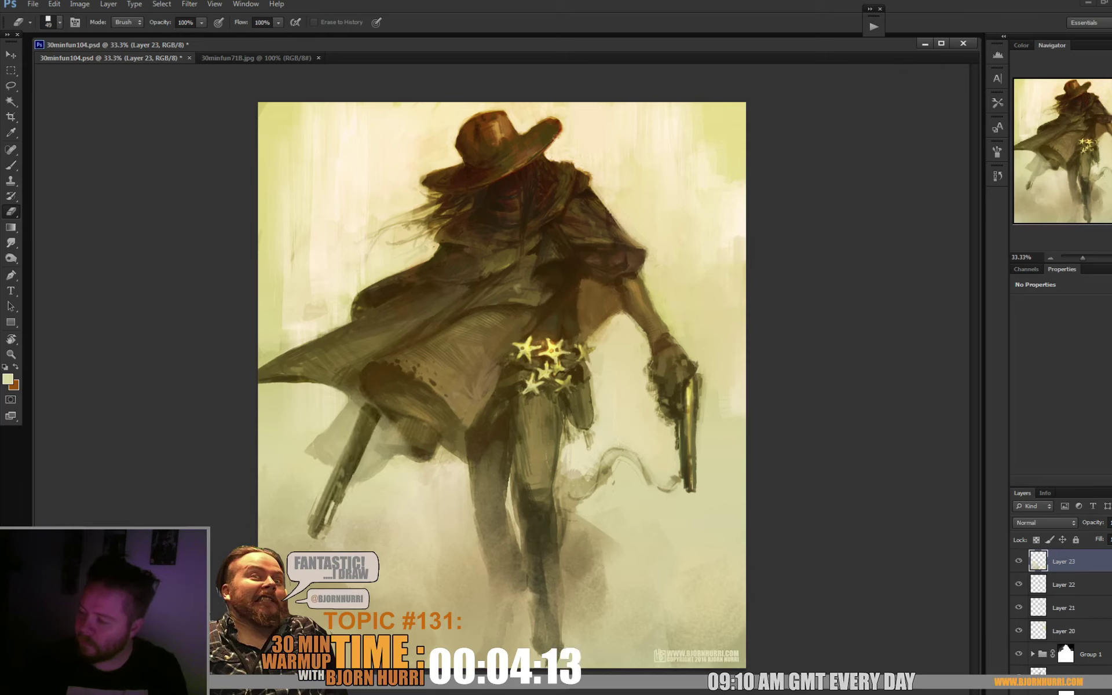
{"action": "mouse_move", "coordinate": [370, 387]}
{"action": "left_mouse_down"}
{"action": "mouse_move", "coordinate": [341, 410]}
{"action": "mouse_move", "coordinate": [384, 425]}
{"action": "left_mouse_up"}
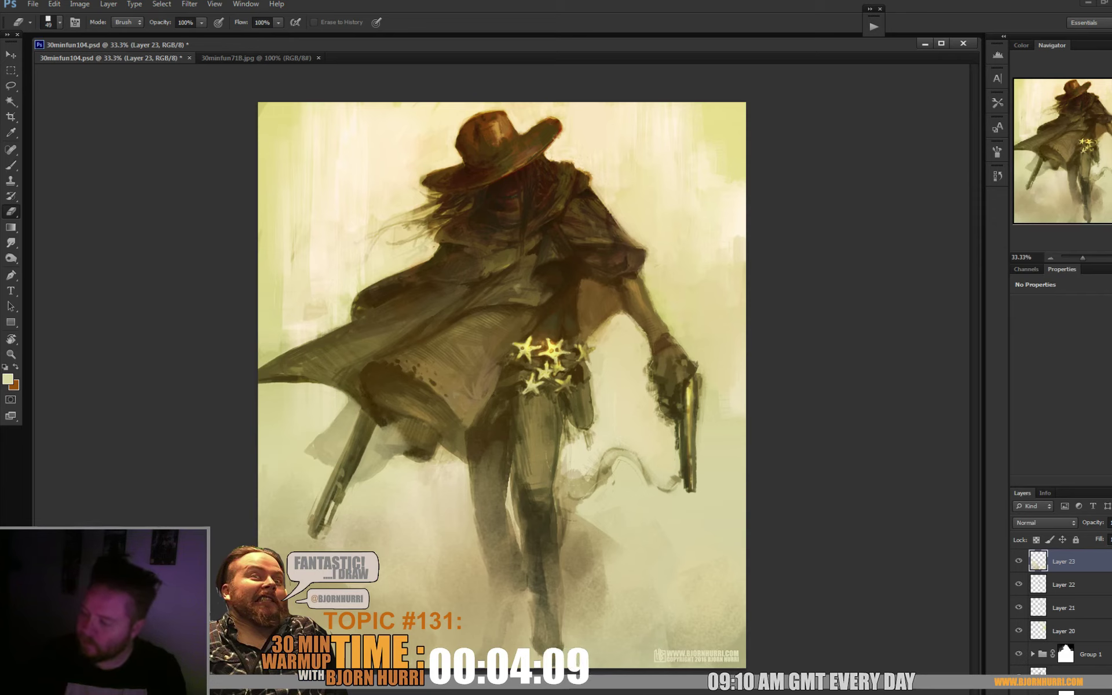
{"action": "left_click_drag", "start_coordinate": [385, 428], "coordinate": [401, 447]}
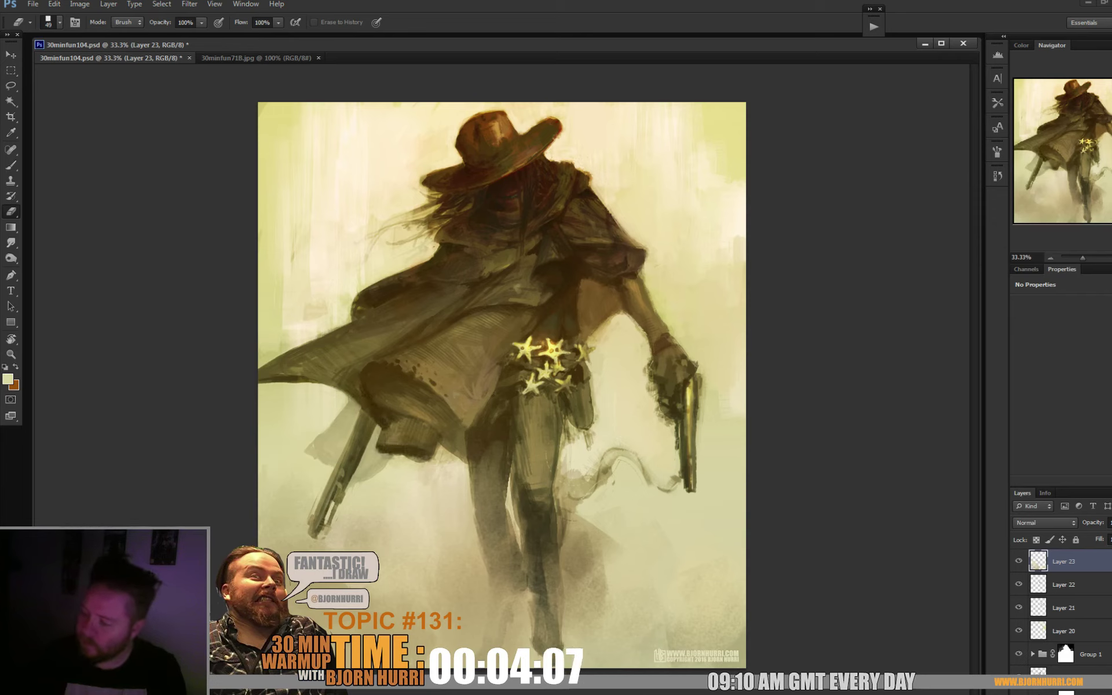
- Erase more around the pistol with a 112 px eraser, then return to the Brush
{"action": "right_click", "coordinate": [428, 442]}
{"action": "type", "text": "112"}
{"action": "key", "text": "Return"}
{"action": "mouse_move", "coordinate": [345, 414]}
{"action": "left_mouse_down"}
{"action": "mouse_move", "coordinate": [374, 463]}
{"action": "mouse_move", "coordinate": [334, 441]}
{"action": "left_mouse_up"}
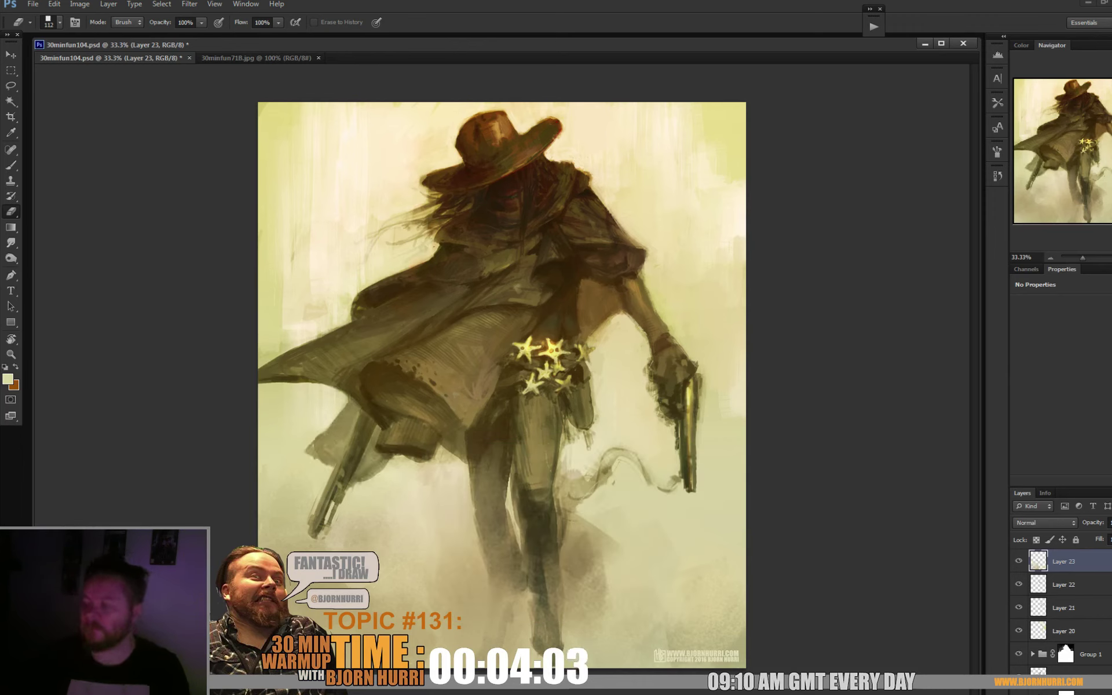
{"action": "key", "text": "b"}
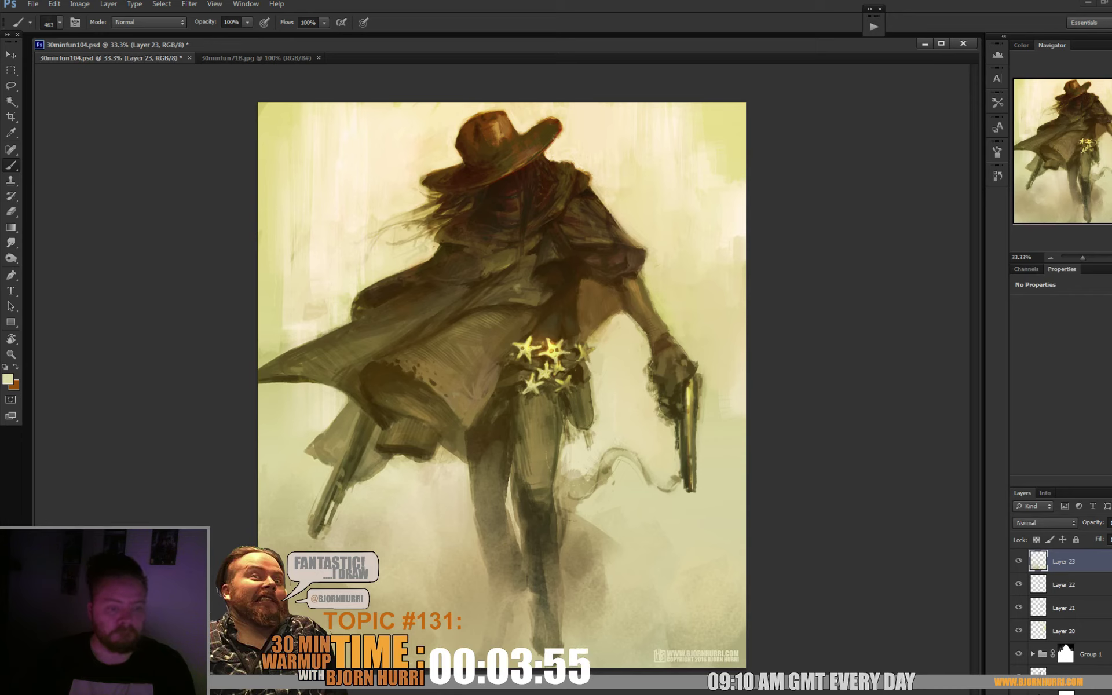
- Choose the 100 px brush preset, then switch to the 600 px preset
{"action": "right_click", "coordinate": [422, 429]}
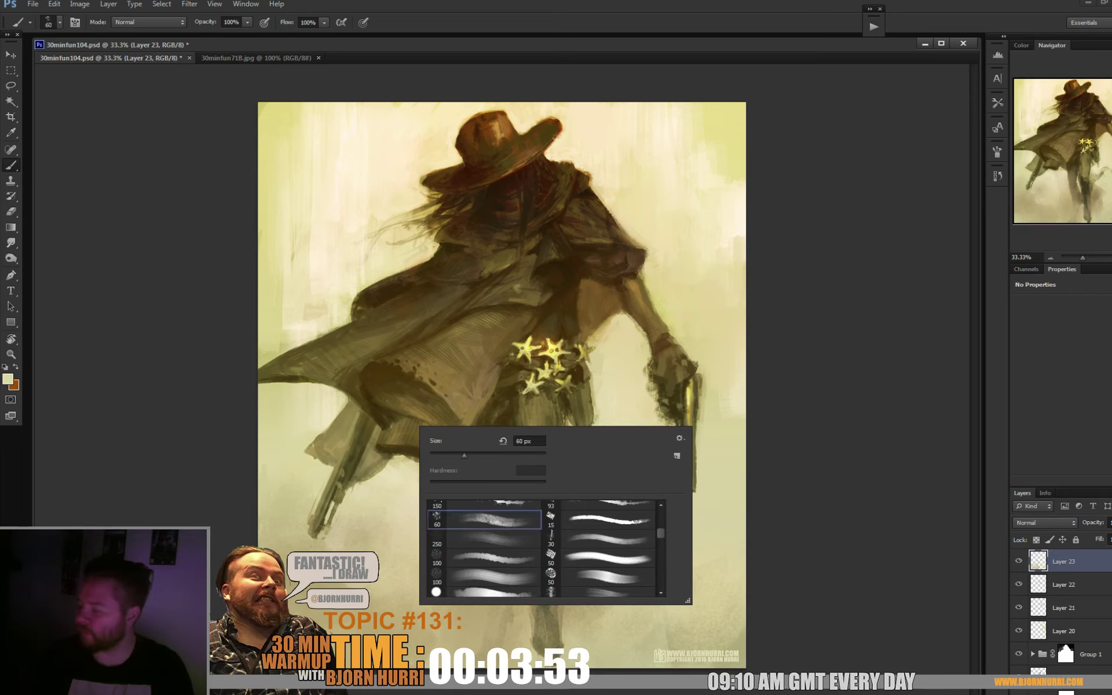
{"action": "left_click", "coordinate": [485, 558]}
{"action": "scroll", "coordinate": [545, 548], "scroll_direction": "up", "scroll_amount": 2}
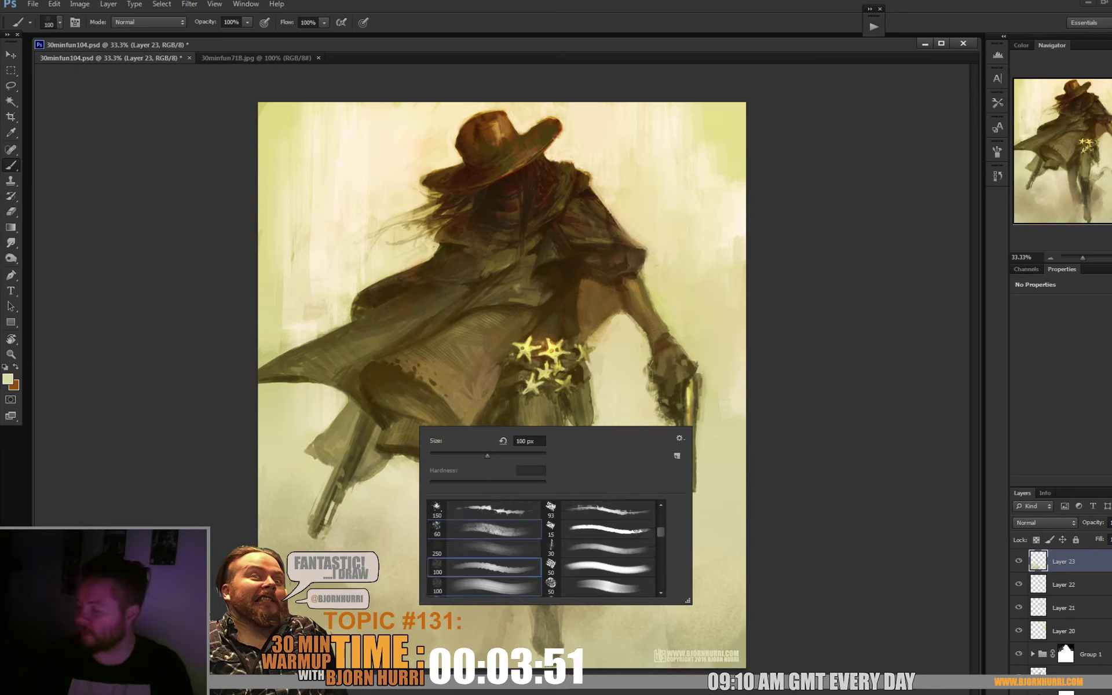
{"action": "scroll", "coordinate": [544, 547], "scroll_direction": "up", "scroll_amount": 2}
{"action": "scroll", "coordinate": [544, 547], "scroll_direction": "up", "scroll_amount": 1}
{"action": "left_click", "coordinate": [597, 548]}
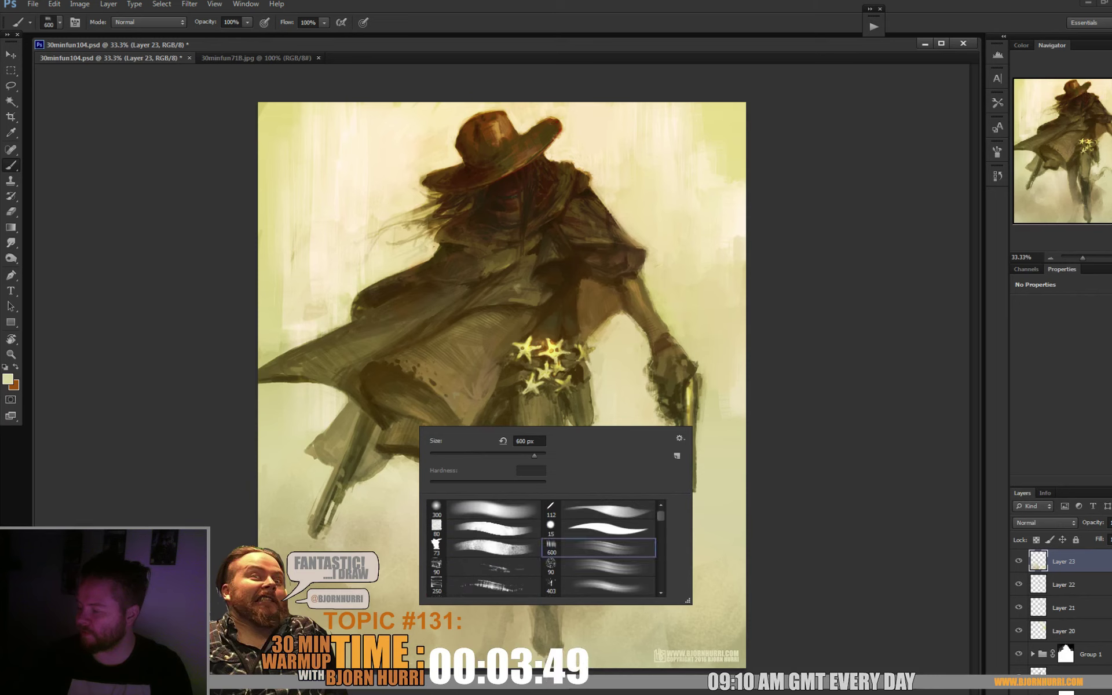
{"action": "key", "text": "Return"}
{"action": "right_click", "coordinate": [403, 419]}
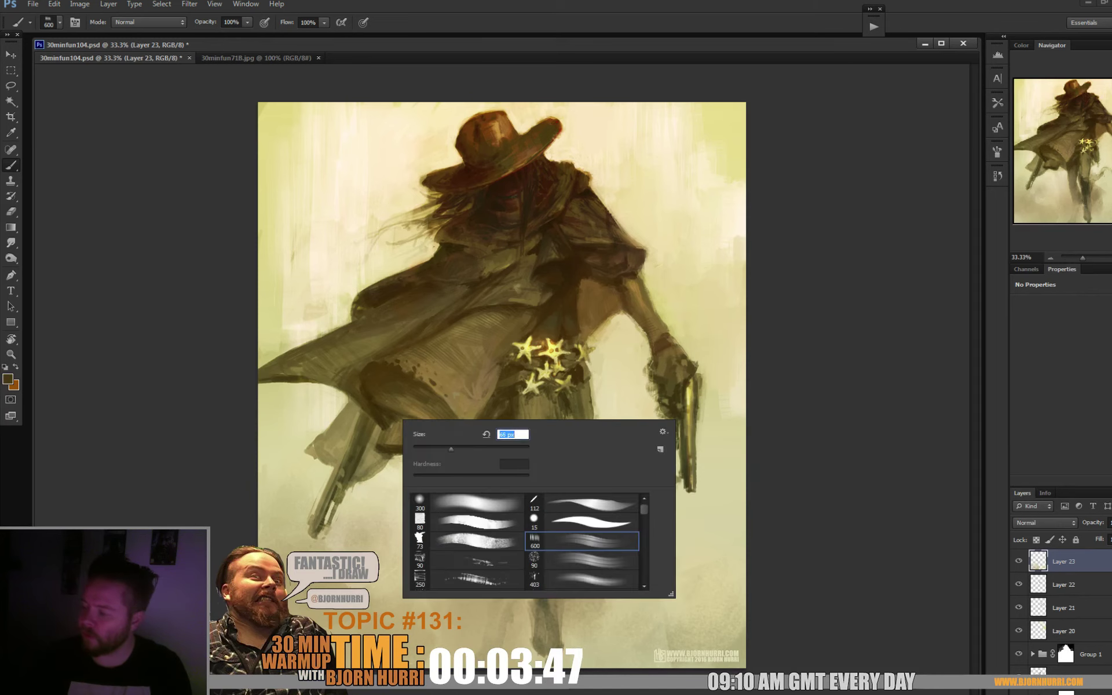
{"action": "key", "text": "Return"}
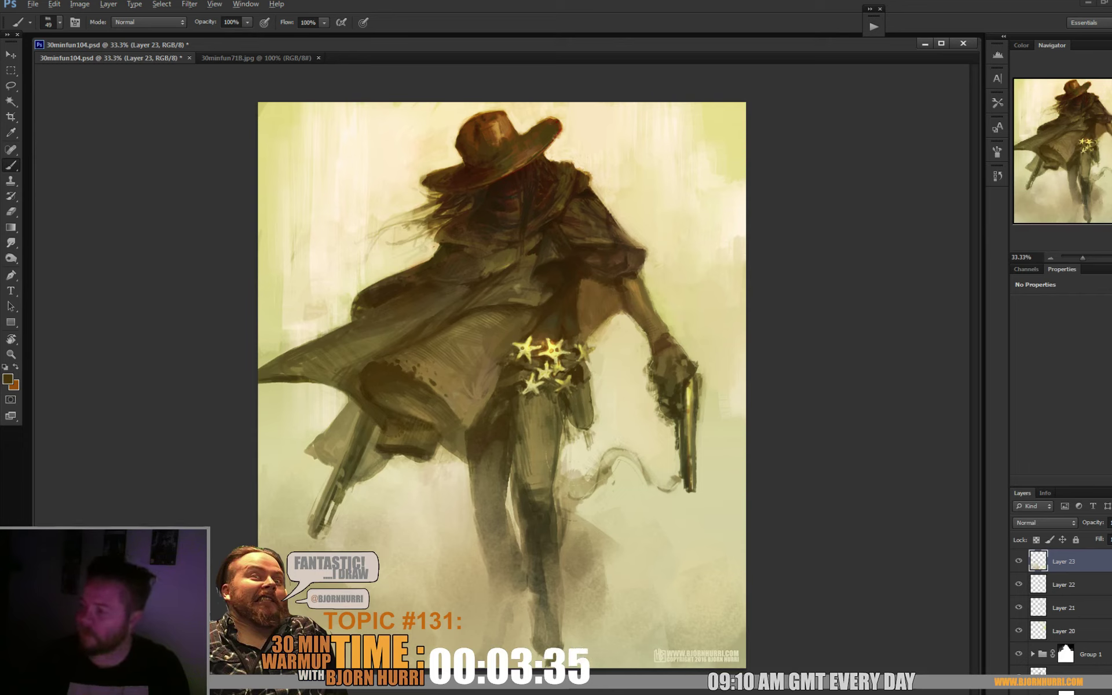
- Sample light beige and several dark browns from the cloak as the painting colour
{"action": "left_click", "coordinate": [390, 256], "text": "alt"}
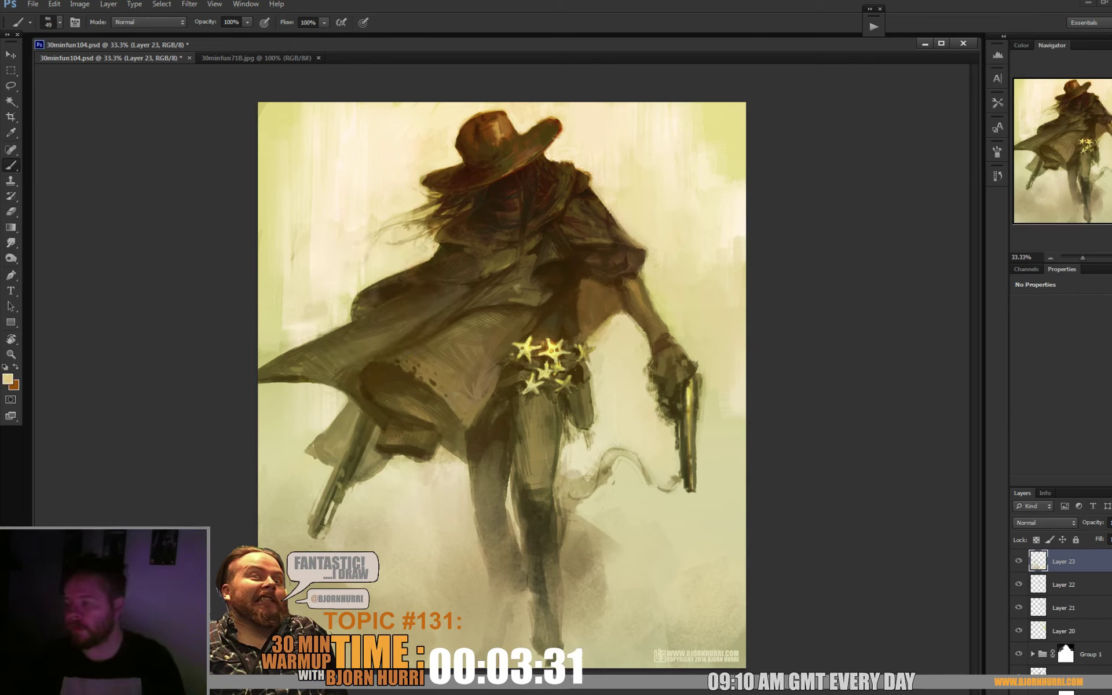
{"action": "left_click", "coordinate": [369, 299], "text": "alt"}
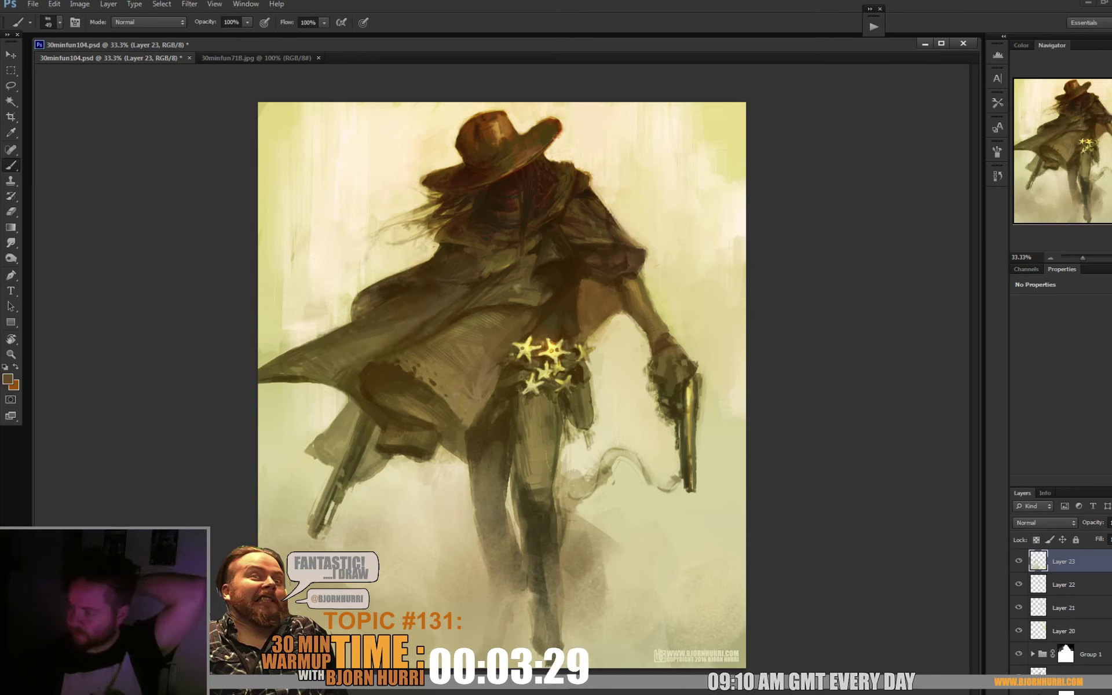
{"action": "left_click", "coordinate": [362, 299], "text": "alt"}
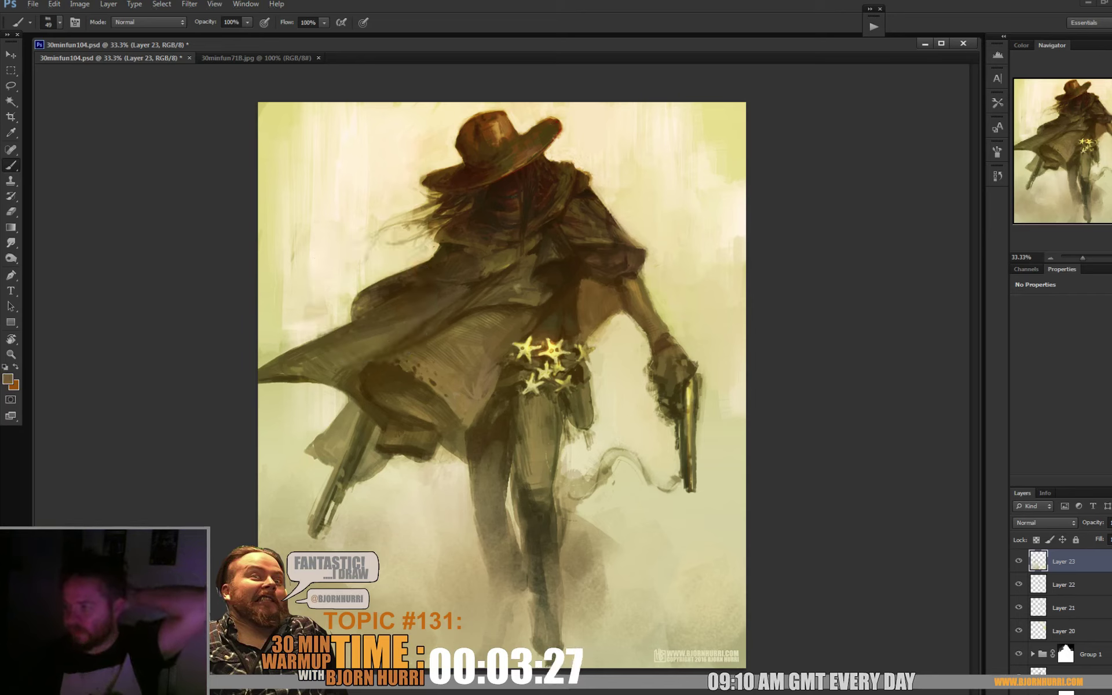
{"action": "left_click", "coordinate": [400, 289], "text": "alt"}
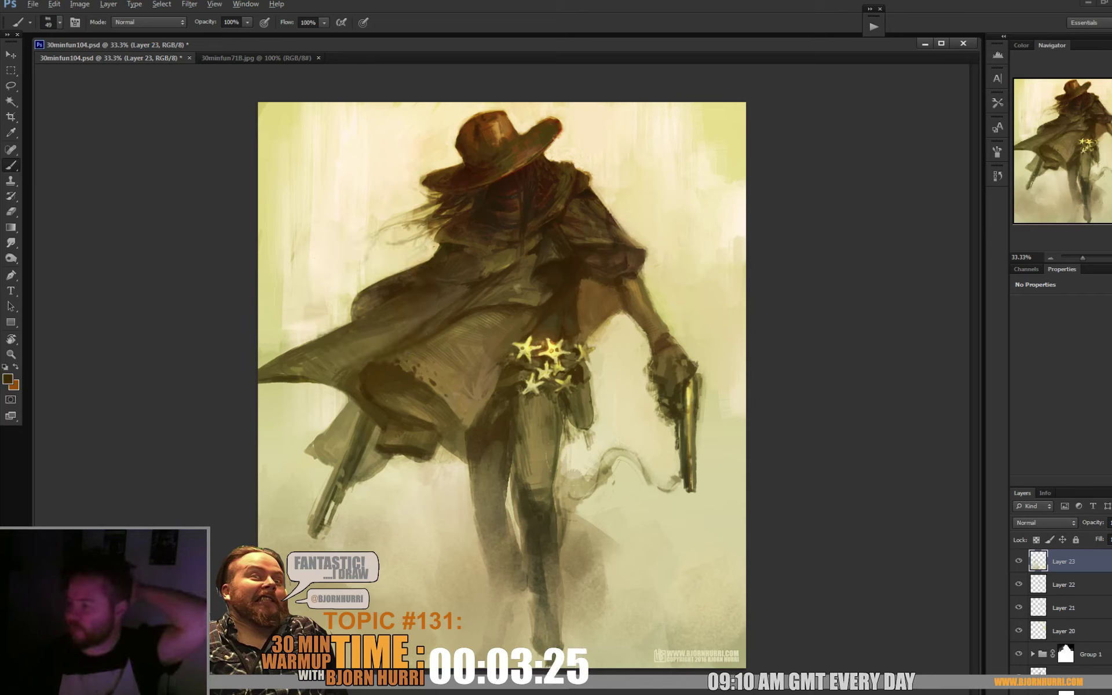
{"action": "left_click", "coordinate": [606, 313], "text": "alt"}
- Set the brush to 39 px and sample cloak browns and a light cream
{"action": "right_click", "coordinate": [606, 313]}
{"action": "type", "text": "39"}
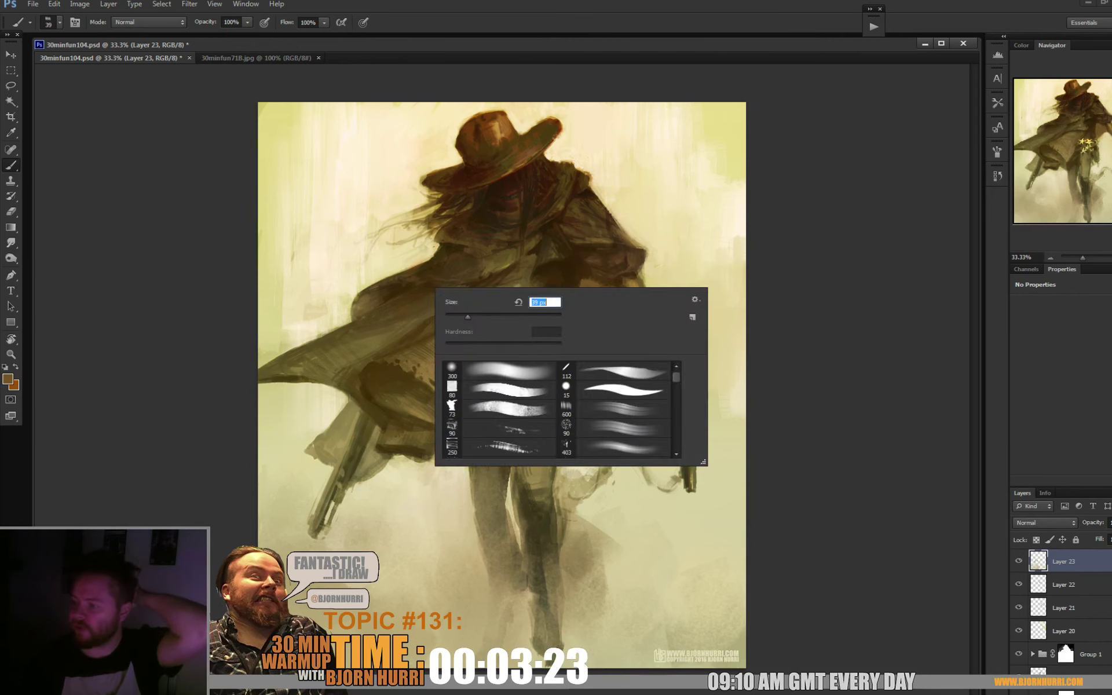
{"action": "key", "text": "Return"}
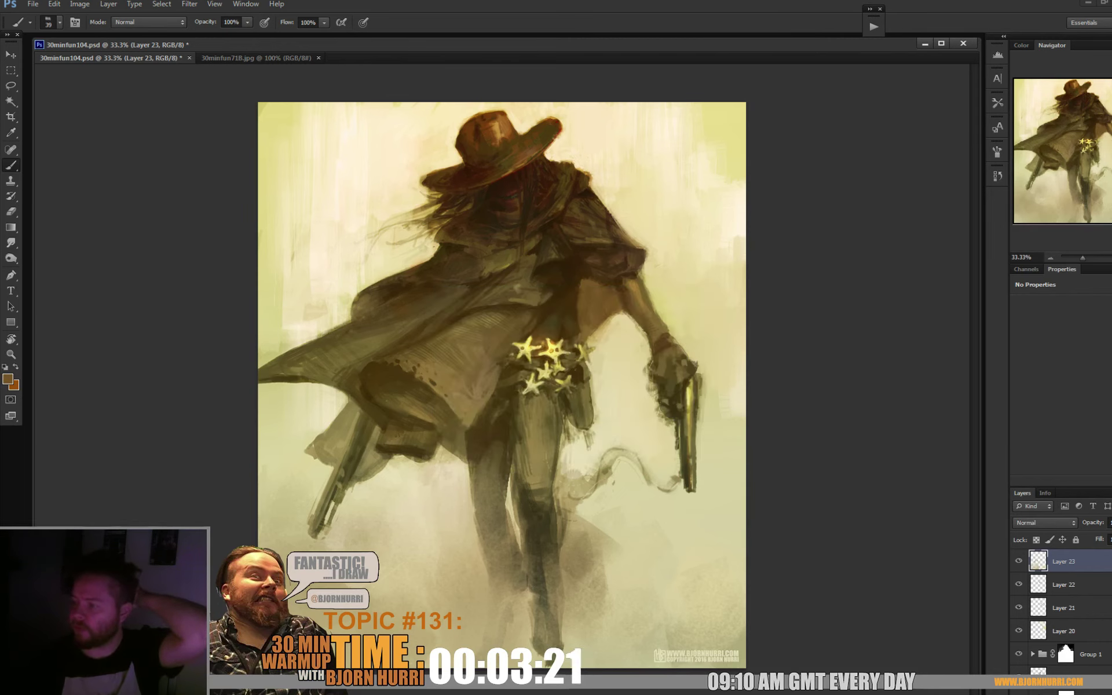
{"action": "left_click", "coordinate": [392, 307], "text": "alt"}
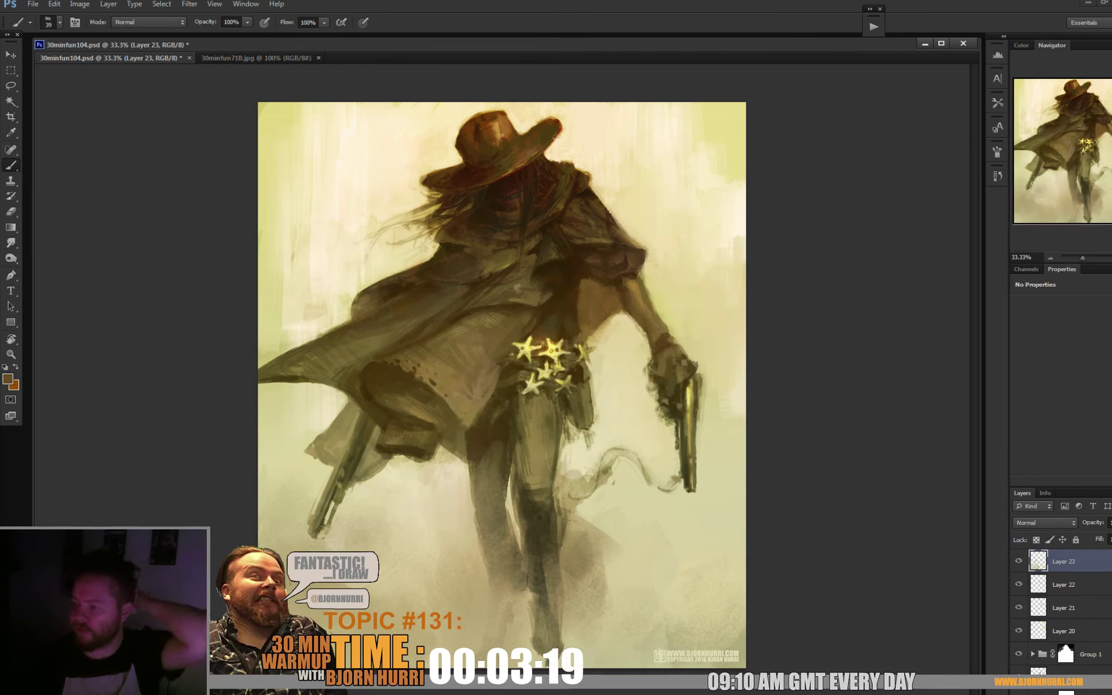
{"action": "left_click", "coordinate": [375, 339], "text": "alt"}
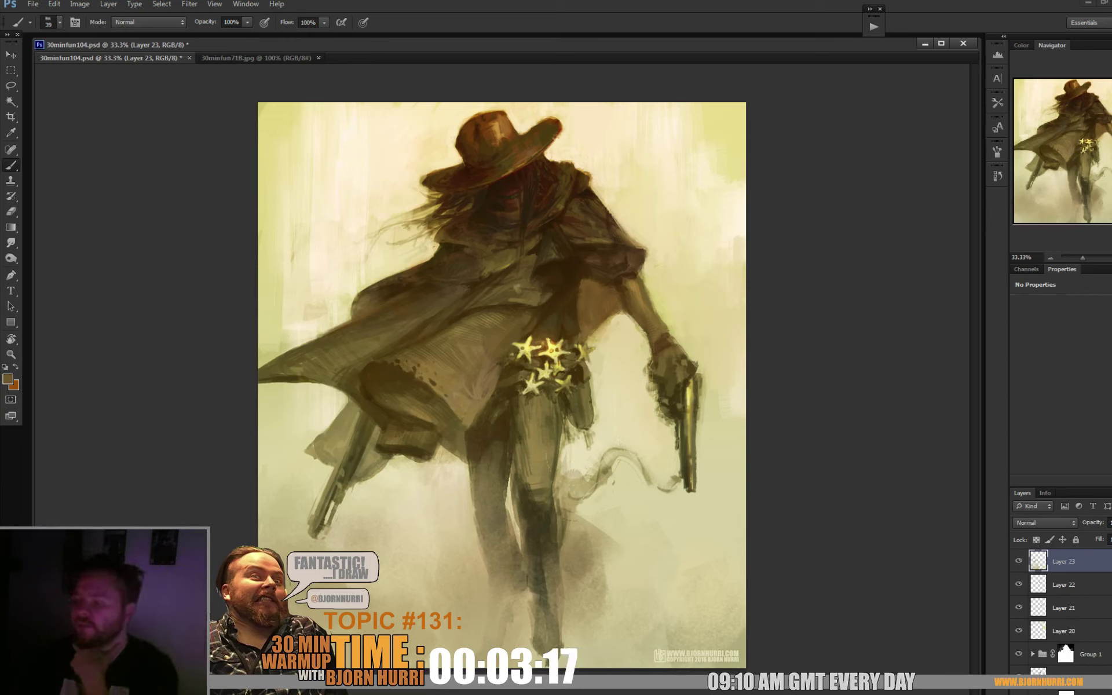
{"action": "left_click", "coordinate": [362, 344], "text": "alt"}
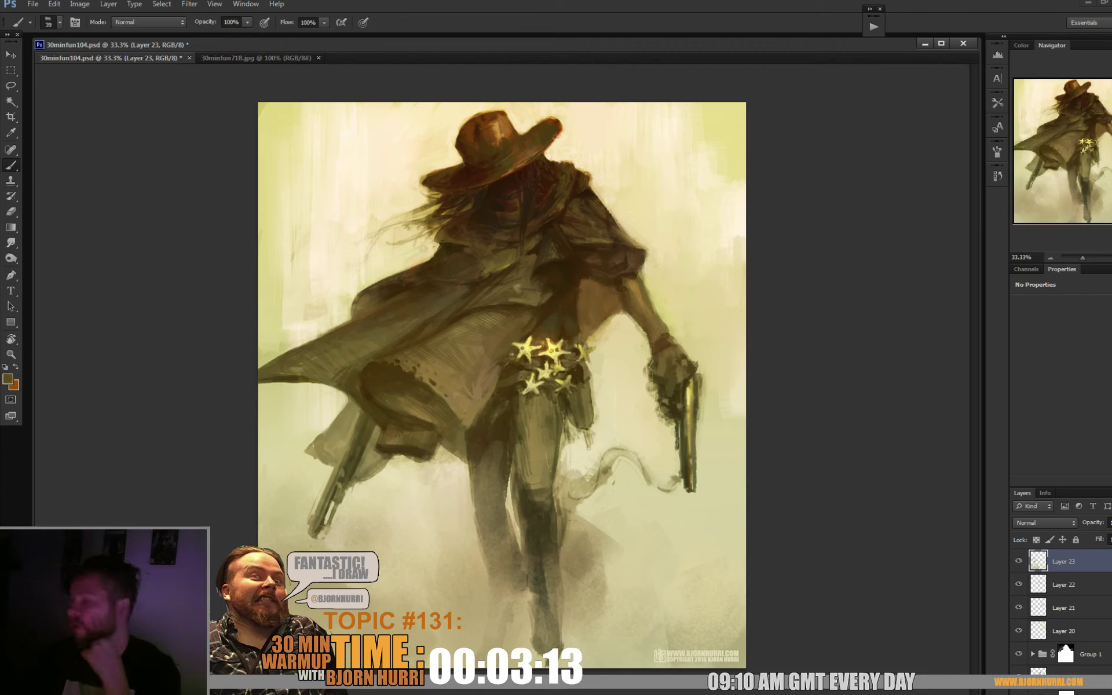
{"action": "left_click", "coordinate": [718, 278], "text": "alt"}
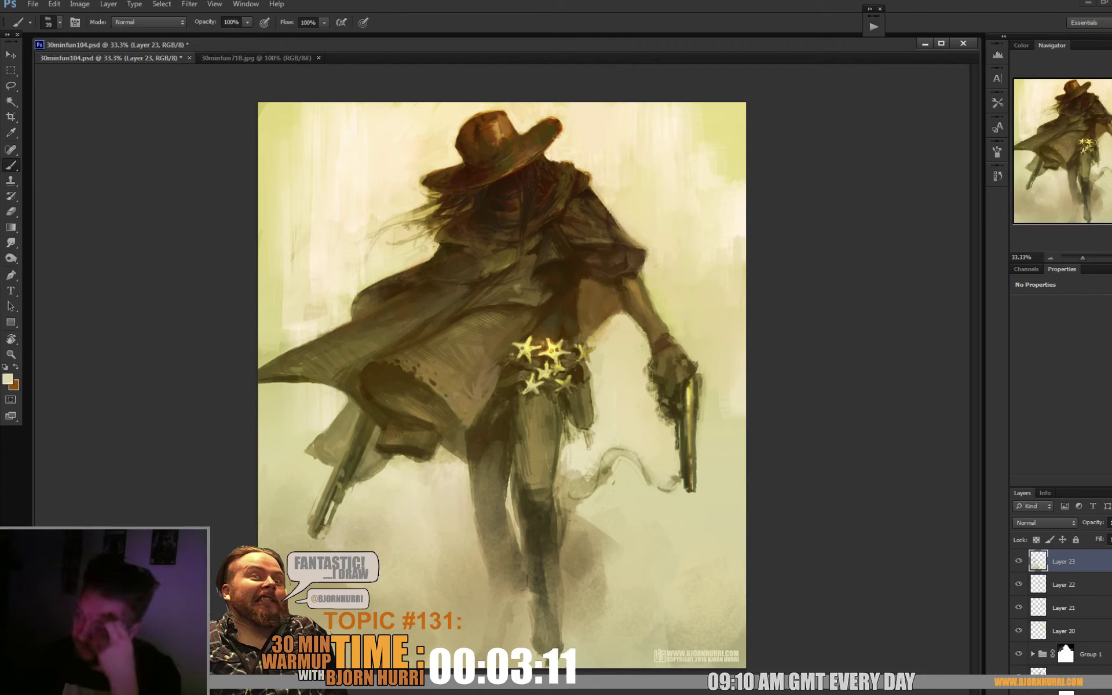
- Switch to the 80 px preset, shrink it to 16 px, and sample dark brown and tan
{"action": "right_click", "coordinate": [378, 309]}
{"action": "left_click", "coordinate": [449, 409]}
{"action": "type", "text": "18"}
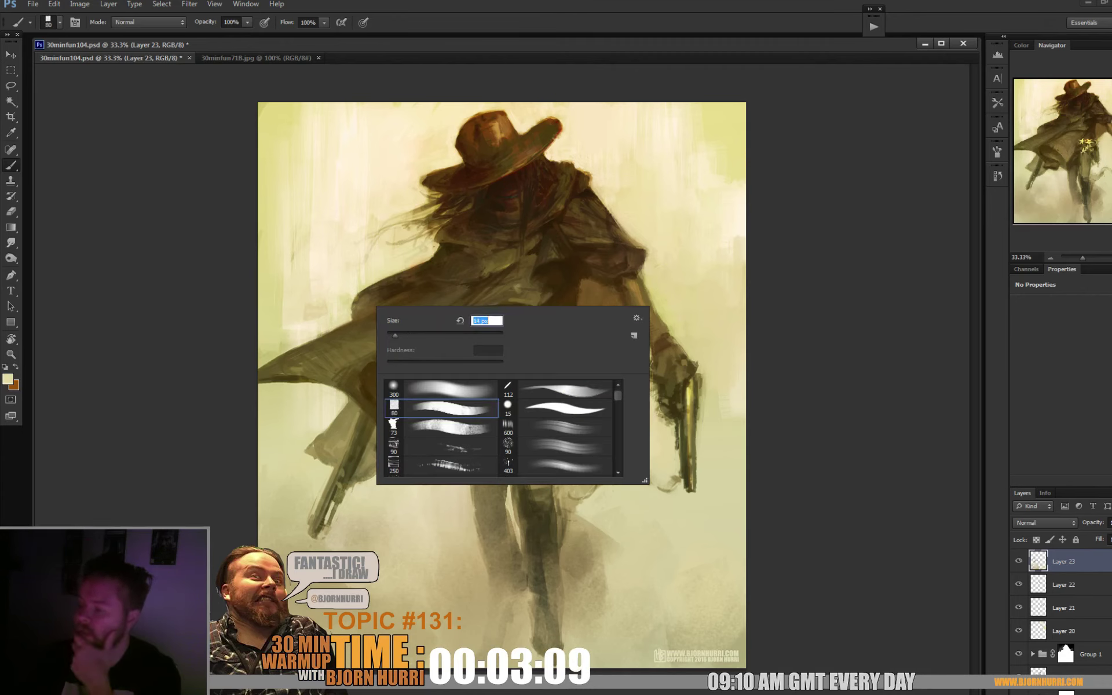
{"action": "key", "text": "Return"}
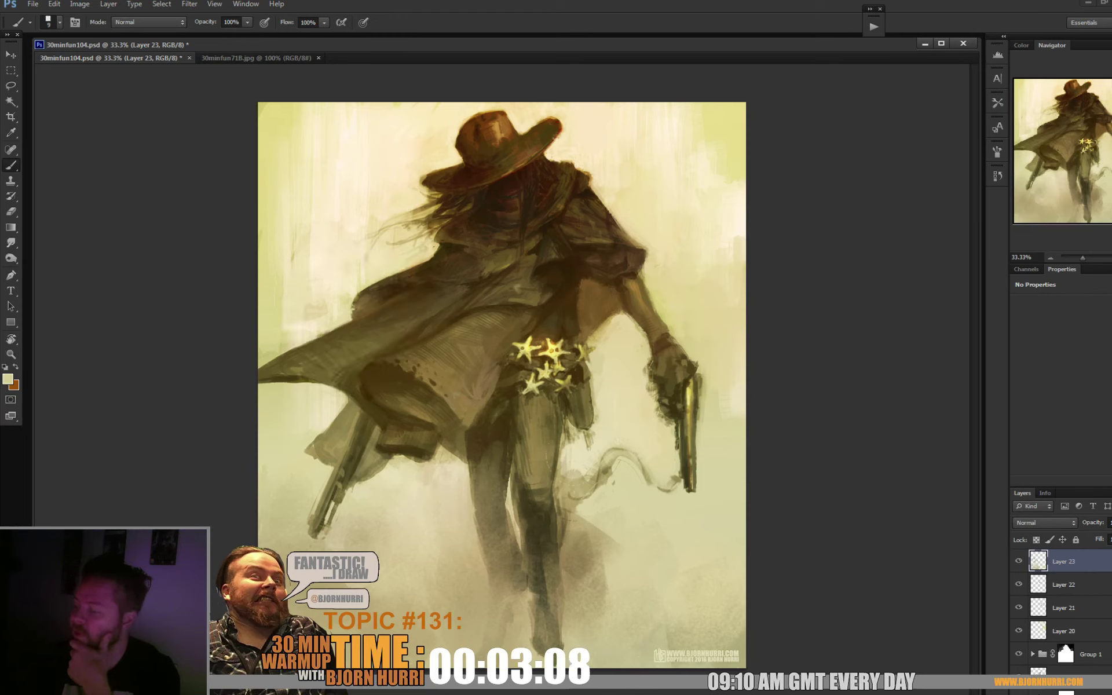
{"action": "right_click", "coordinate": [377, 308]}
{"action": "type", "text": "16"}
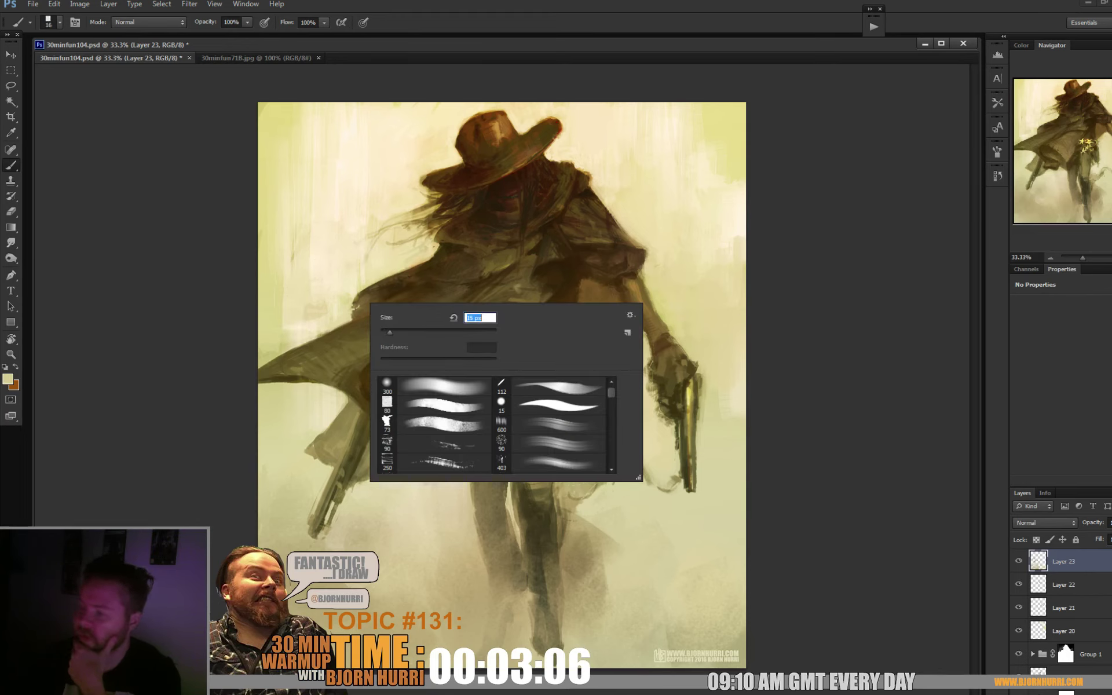
{"action": "key", "text": "Return"}
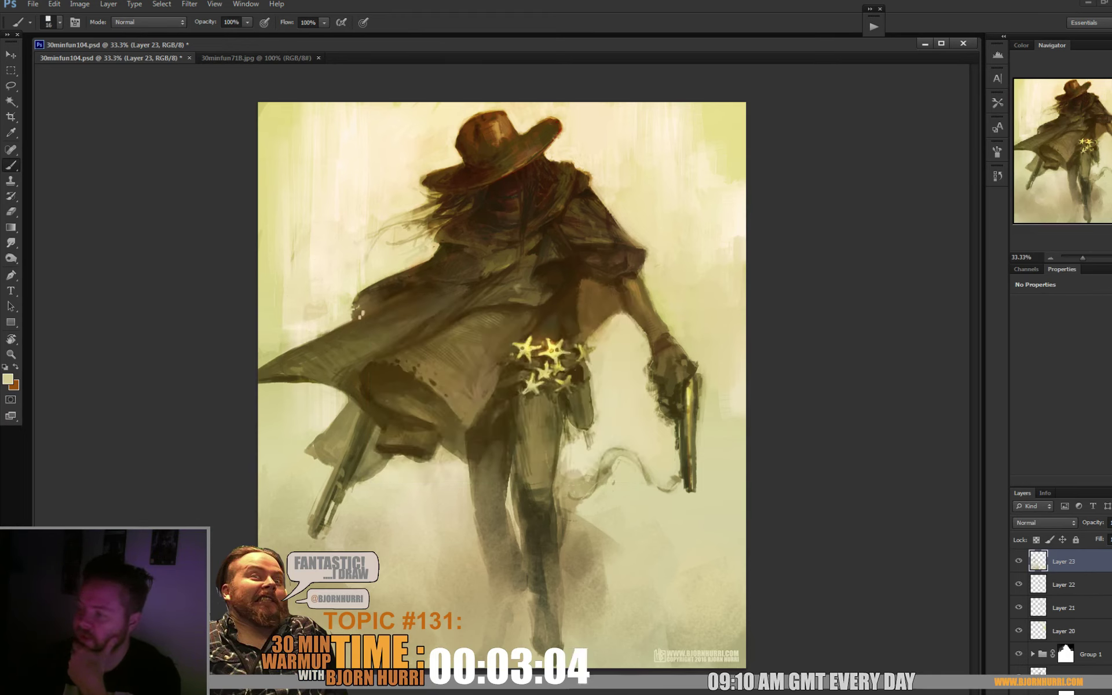
{"action": "left_click", "coordinate": [377, 308], "text": "alt"}
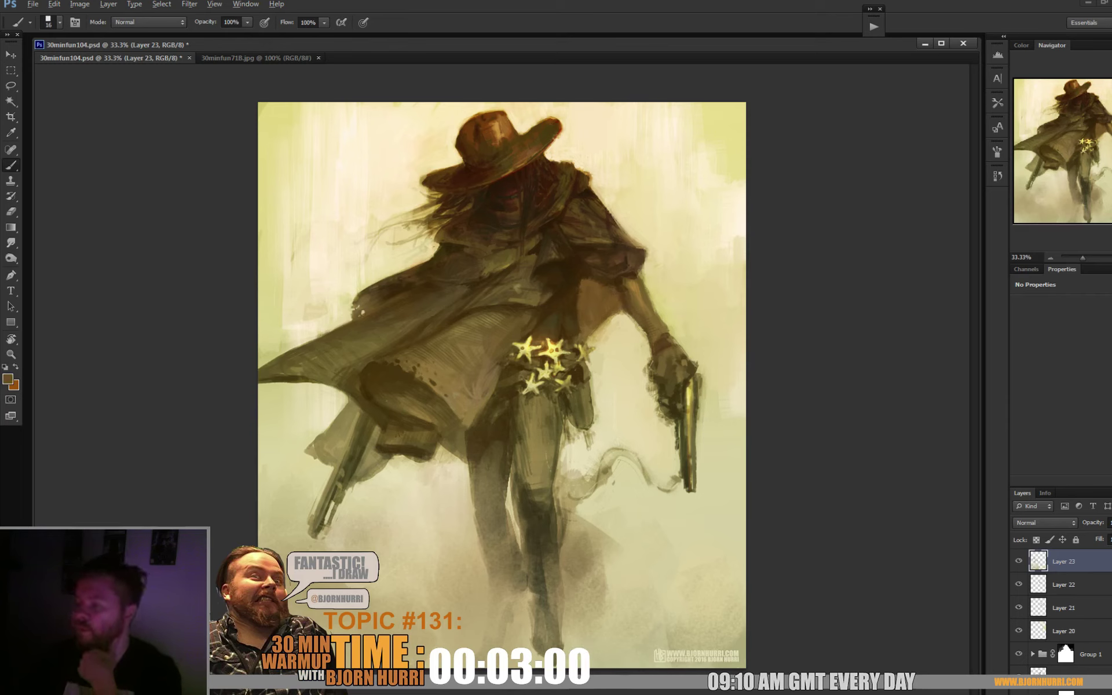
{"action": "left_click", "coordinate": [417, 370], "text": "alt"}
- At 10 px, paint textured streaks onto the cloak and sample an olive tan
{"action": "right_click", "coordinate": [429, 274]}
{"action": "type", "text": "10"}
{"action": "key", "text": "Return"}
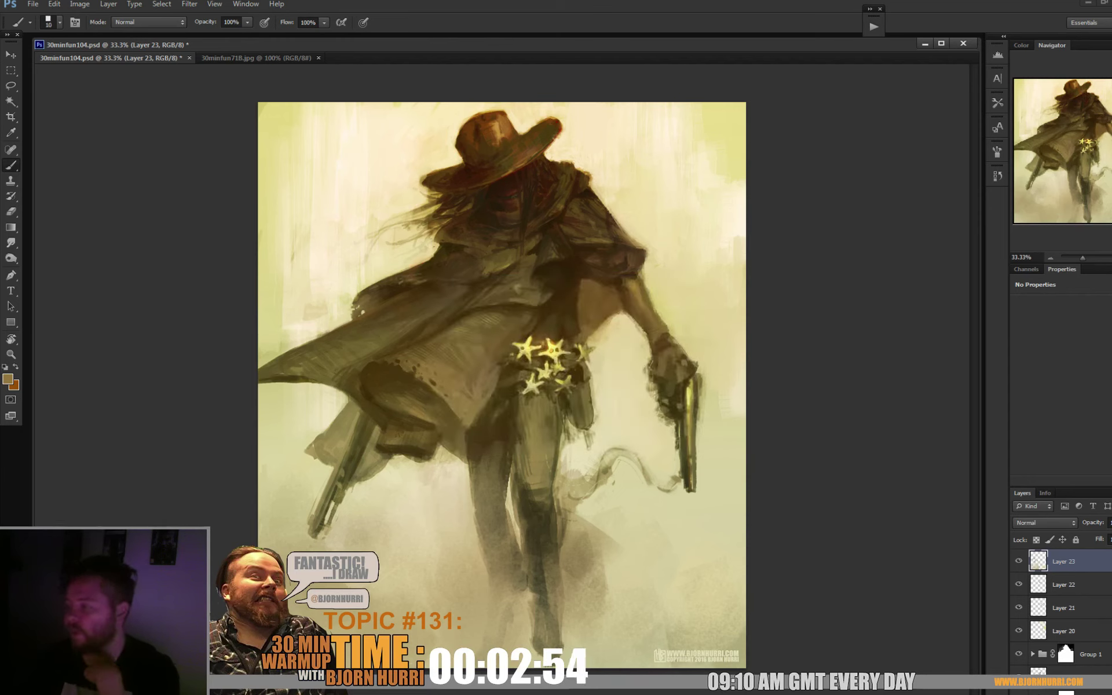
{"action": "left_click", "coordinate": [413, 279]}
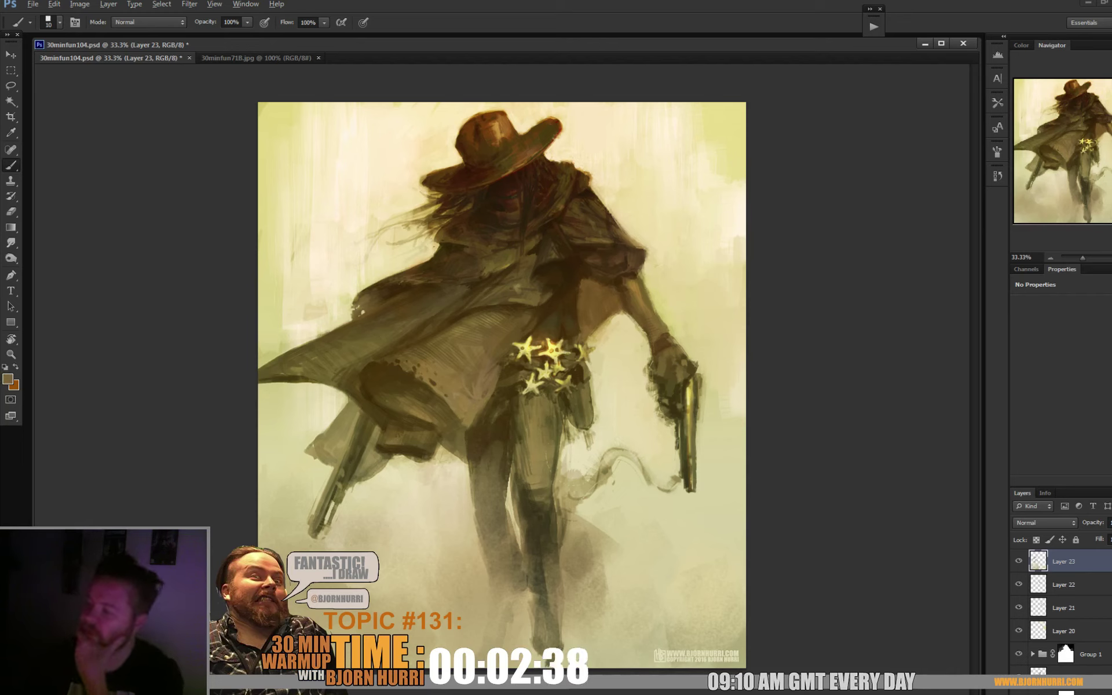
{"action": "left_click", "coordinate": [442, 364], "text": "alt"}
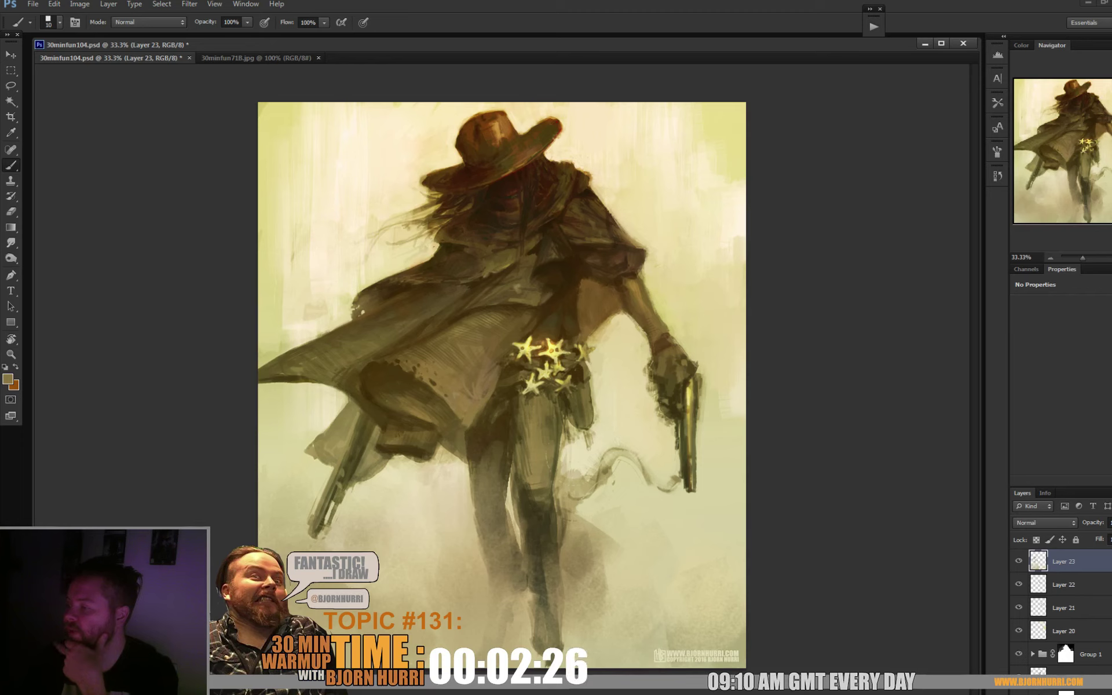
- Set the brush to 13 px and sample a darker brown from the chest and hat
{"action": "right_click", "coordinate": [519, 251]}
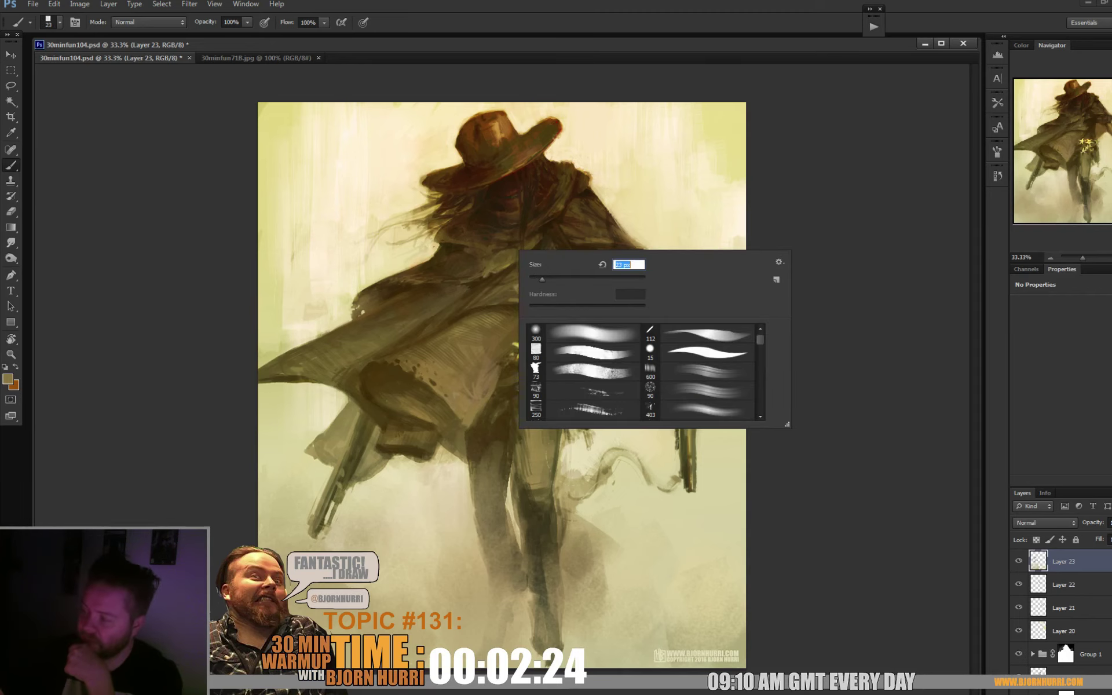
{"action": "key", "text": "Return"}
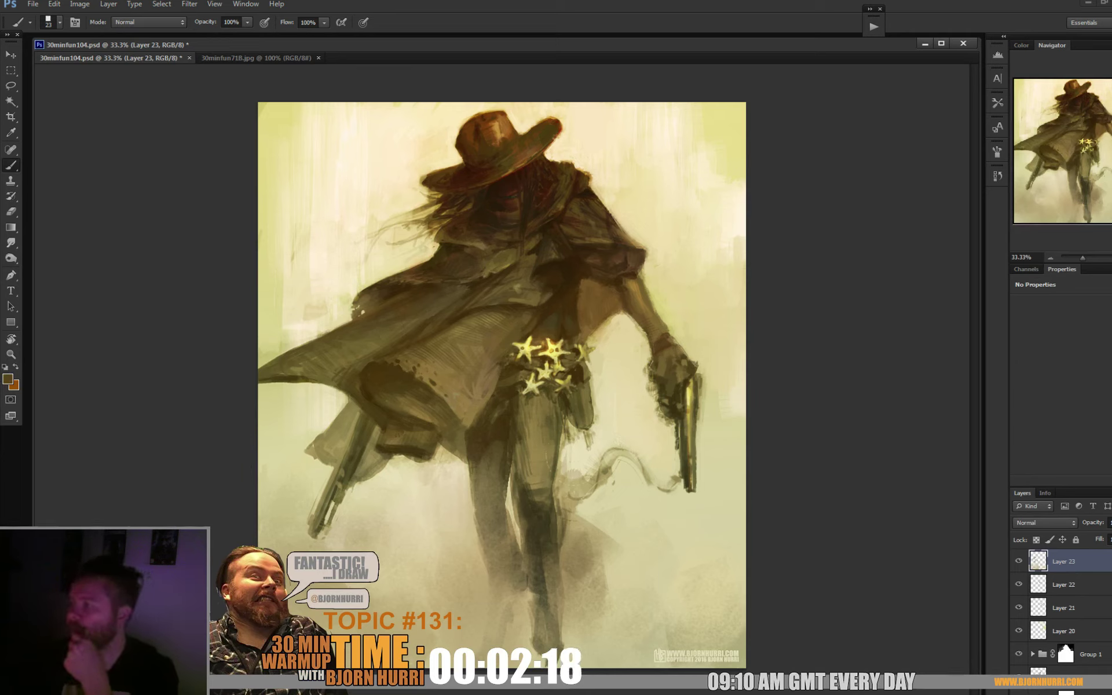
{"action": "right_click", "coordinate": [507, 243]}
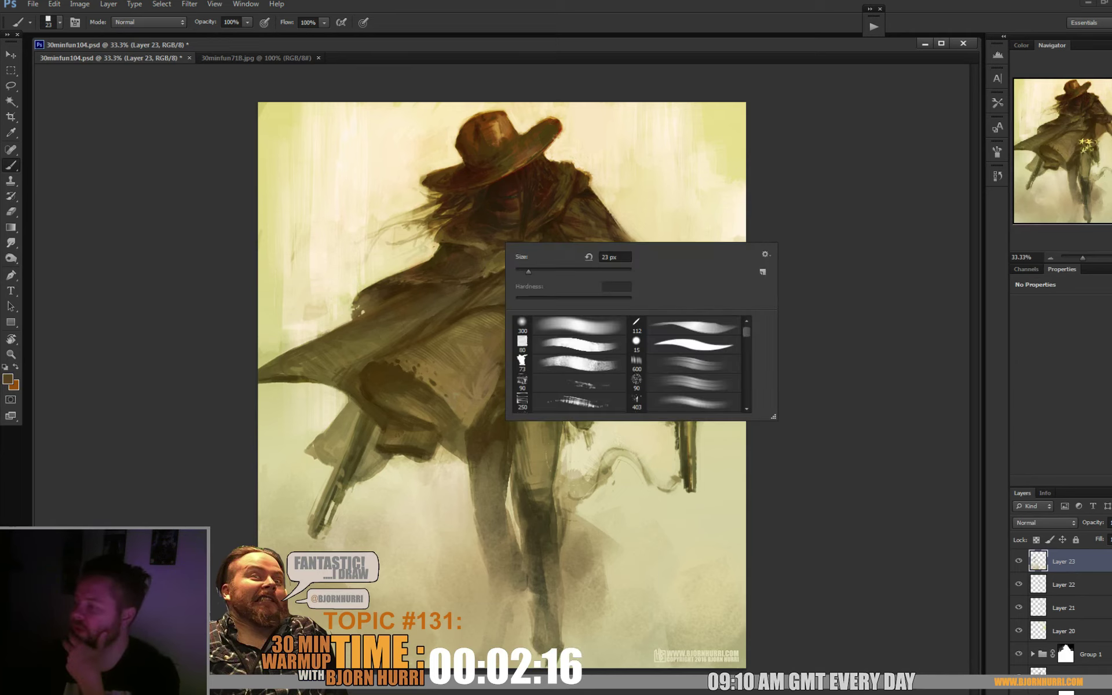
{"action": "key", "text": "Escape"}
{"action": "right_click", "coordinate": [505, 243]}
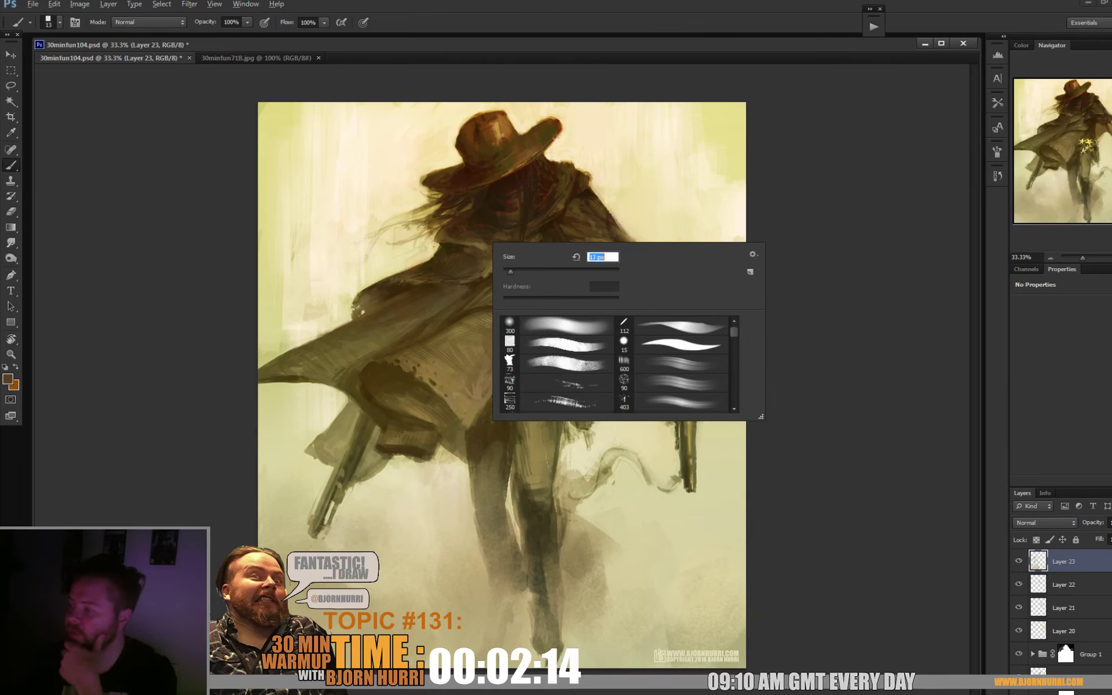
{"action": "type", "text": "13"}
{"action": "key", "text": "Return"}
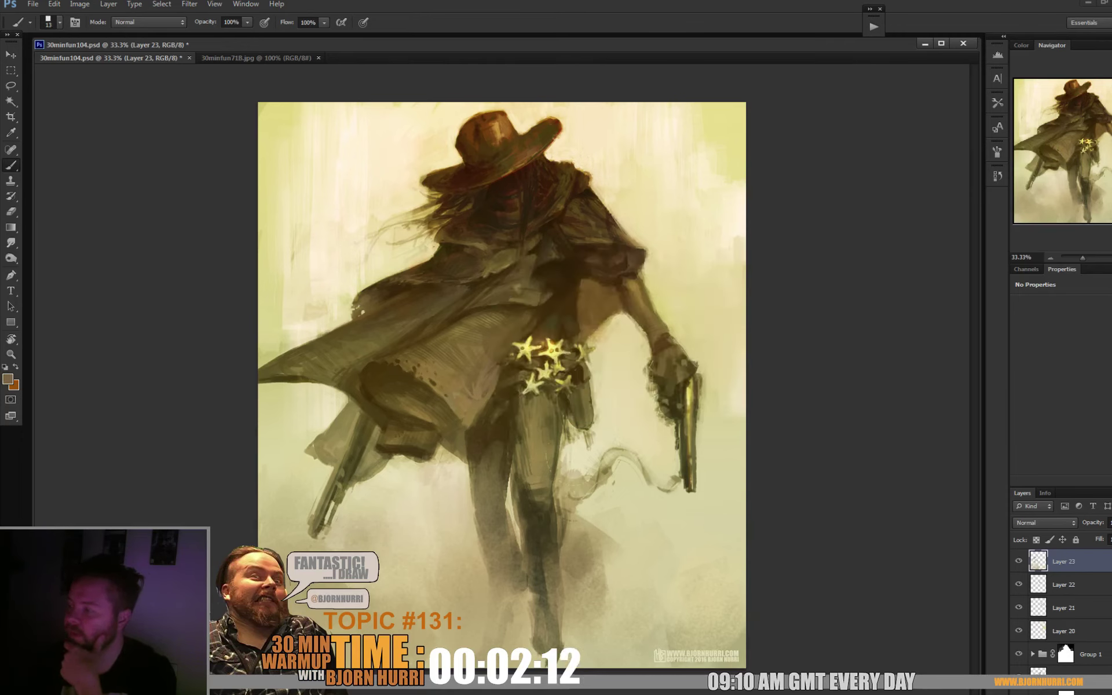
{"action": "left_click", "coordinate": [459, 247], "text": "alt"}
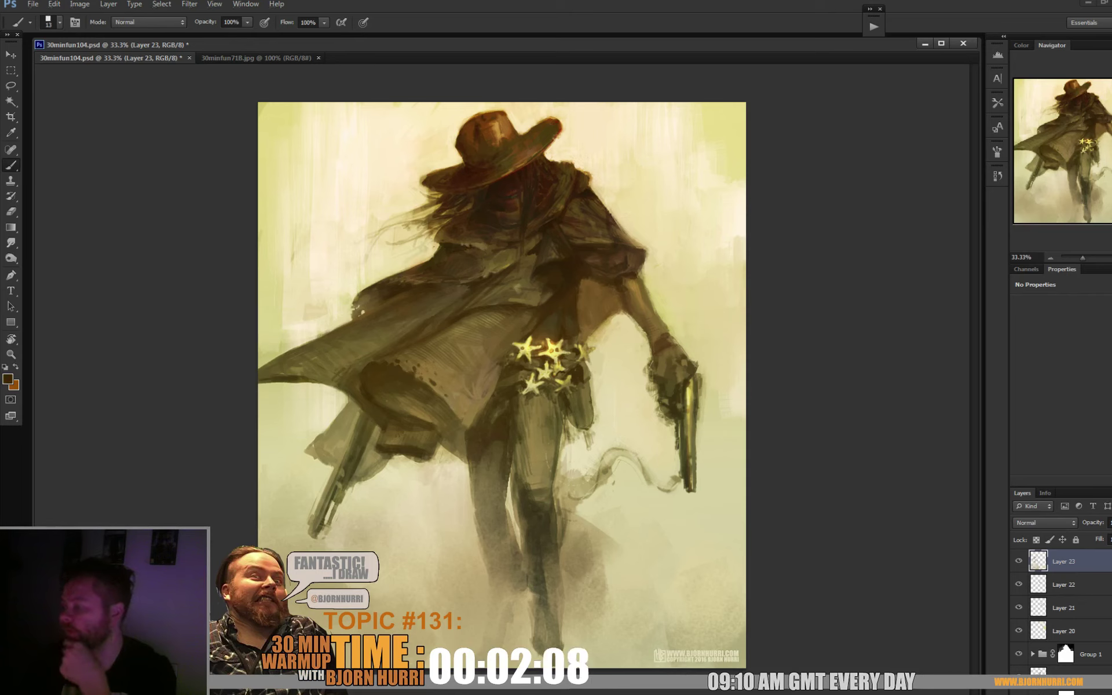
{"action": "left_click", "coordinate": [514, 226], "text": "alt"}
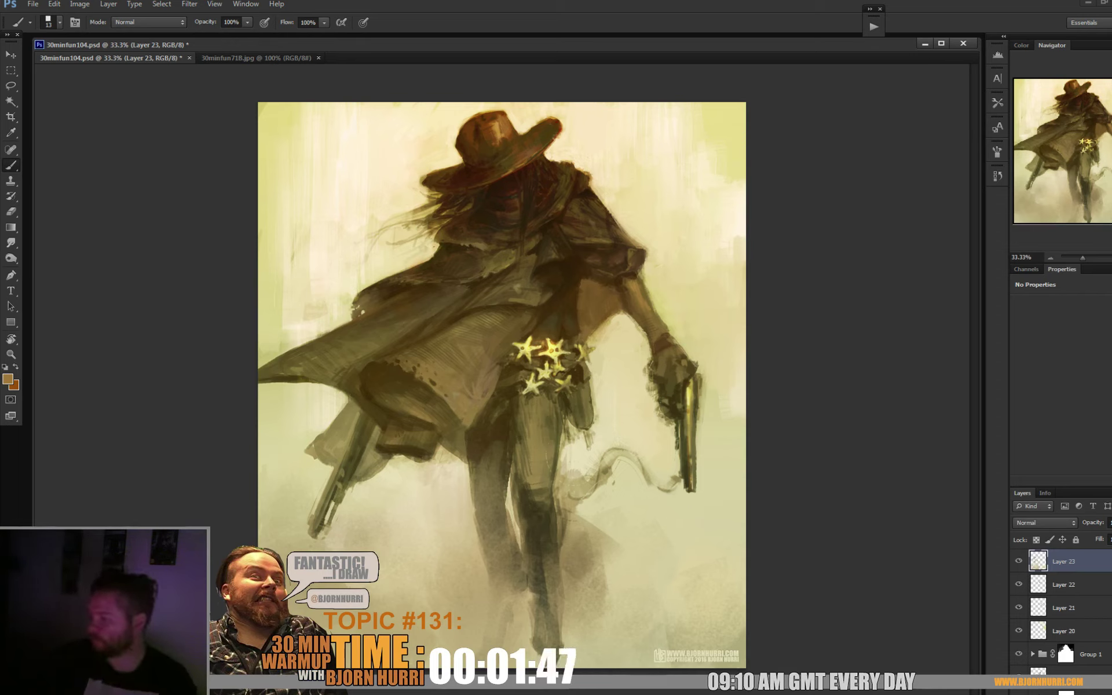
- Add a new layer and darken the left background with warm 300 px soft strokes
{"action": "key", "text": "ctrl+shift+alt+n"}
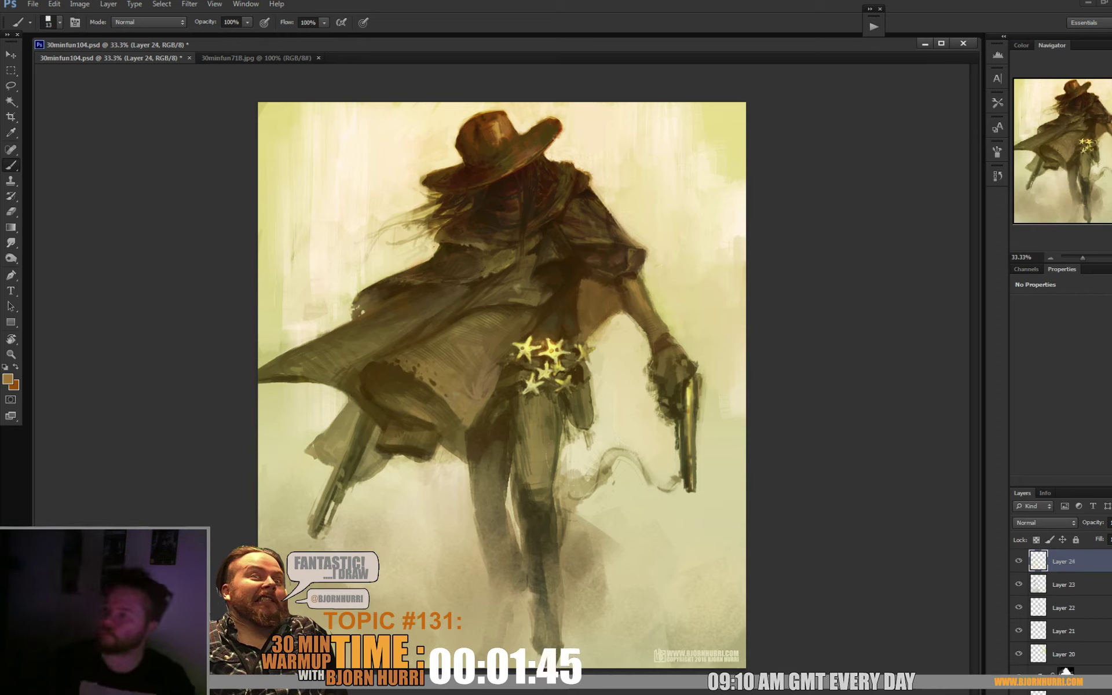
{"action": "right_click", "coordinate": [515, 120]}
{"action": "double_click", "coordinate": [542, 209]}
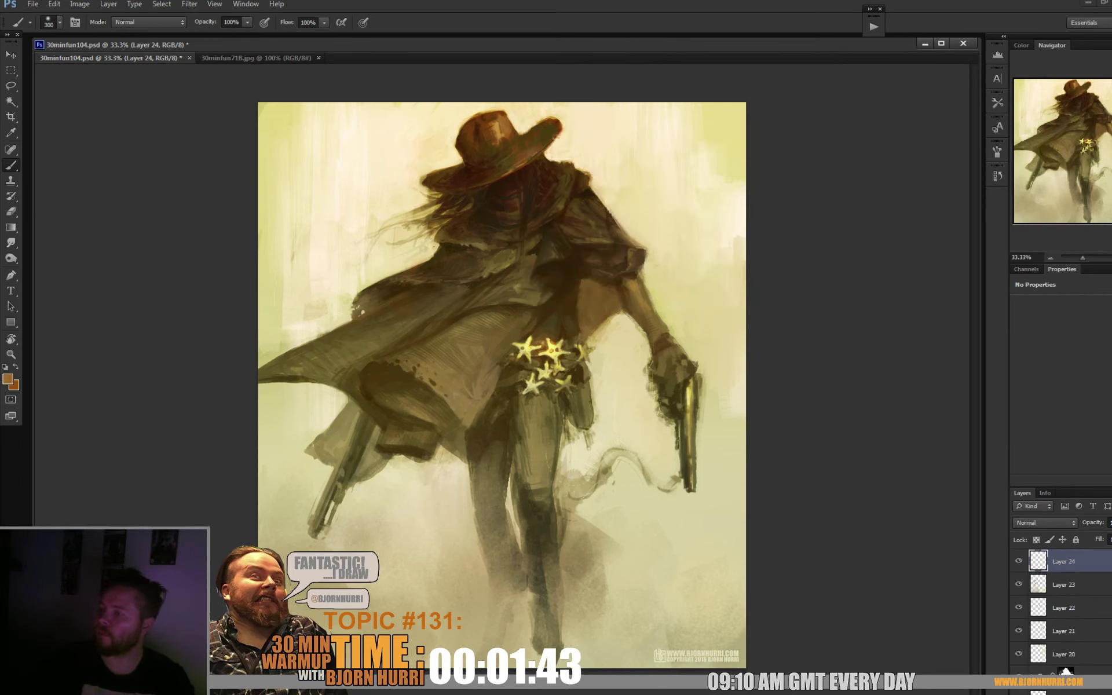
{"action": "mouse_move", "coordinate": [278, 324]}
{"action": "left_mouse_down"}
{"action": "mouse_move", "coordinate": [377, 162]}
{"action": "mouse_move", "coordinate": [342, 278]}
{"action": "left_mouse_up"}
{"action": "left_click_drag", "start_coordinate": [324, 325], "coordinate": [272, 313]}
{"action": "left_click_drag", "start_coordinate": [298, 267], "coordinate": [330, 113]}
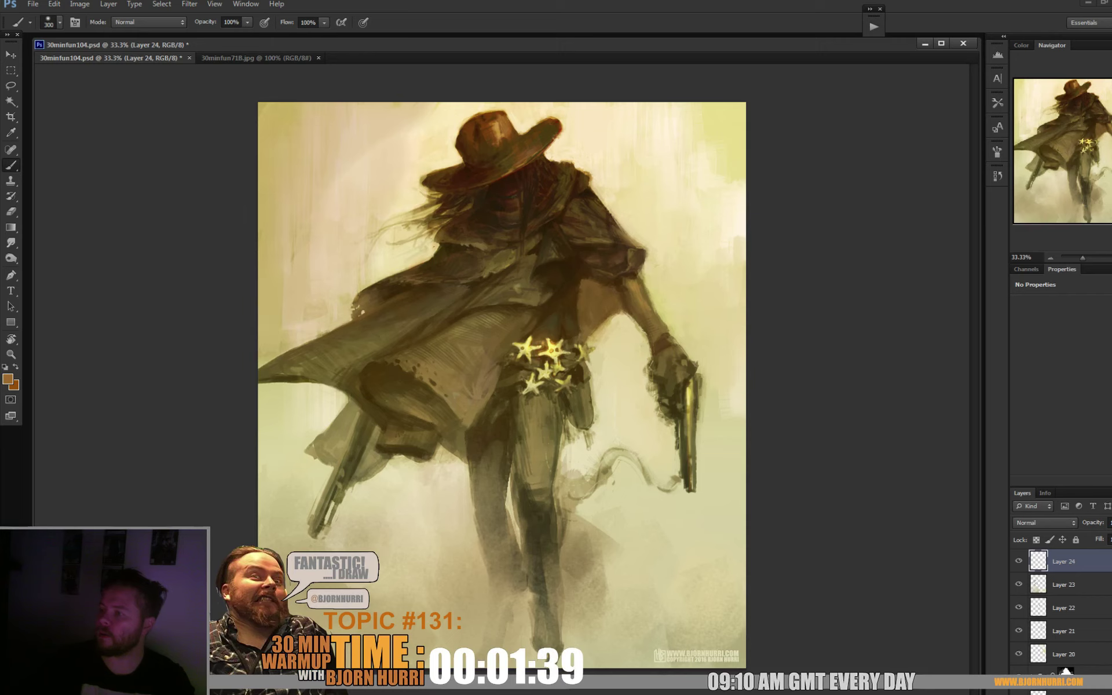
{"action": "mouse_move", "coordinate": [324, 289]}
{"action": "left_mouse_down"}
{"action": "mouse_move", "coordinate": [364, 151]}
{"action": "mouse_move", "coordinate": [347, 115]}
{"action": "left_mouse_up"}
{"action": "left_click_drag", "start_coordinate": [347, 231], "coordinate": [284, 377]}
{"action": "left_click_drag", "start_coordinate": [313, 289], "coordinate": [301, 128]}
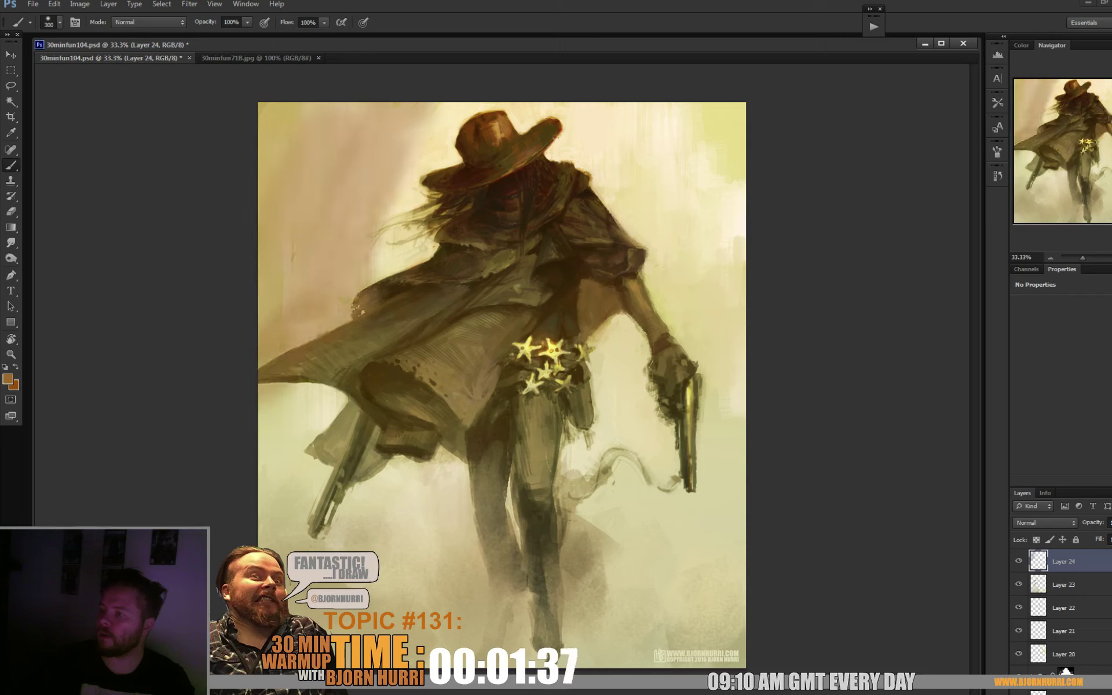
{"action": "left_click_drag", "start_coordinate": [290, 354], "coordinate": [307, 110]}
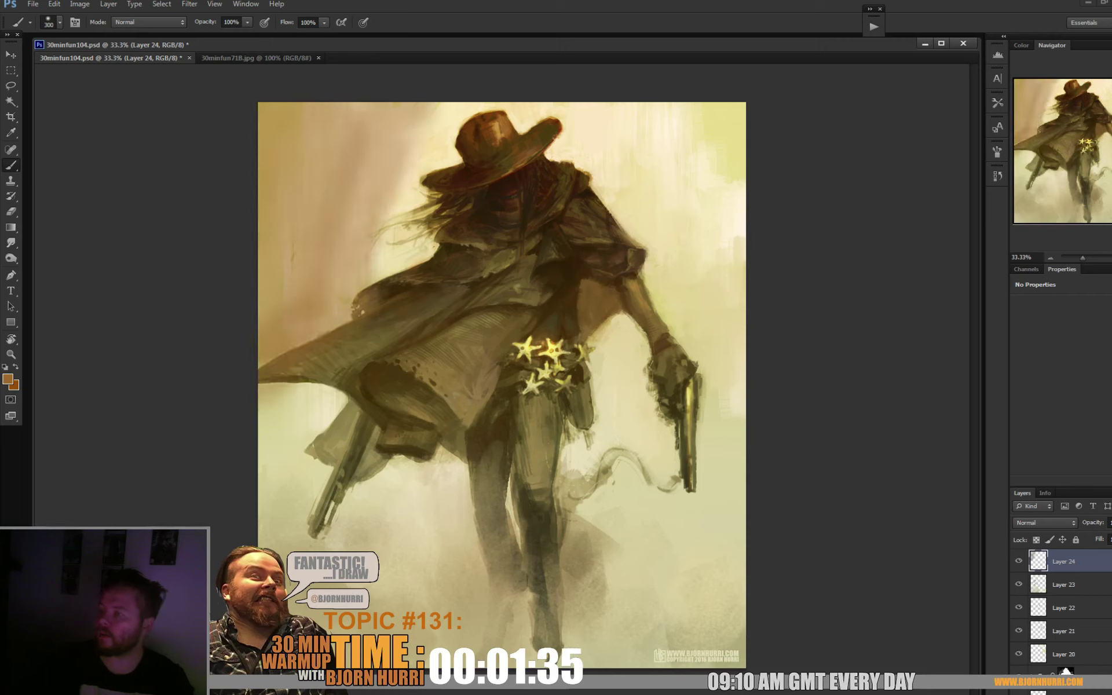
- Erase bright arcs left of the hat with the 73 px textured eraser at 199, then 370 px
{"action": "key", "text": "e"}
{"action": "right_click", "coordinate": [398, 198]}
{"action": "left_click", "coordinate": [414, 318]}
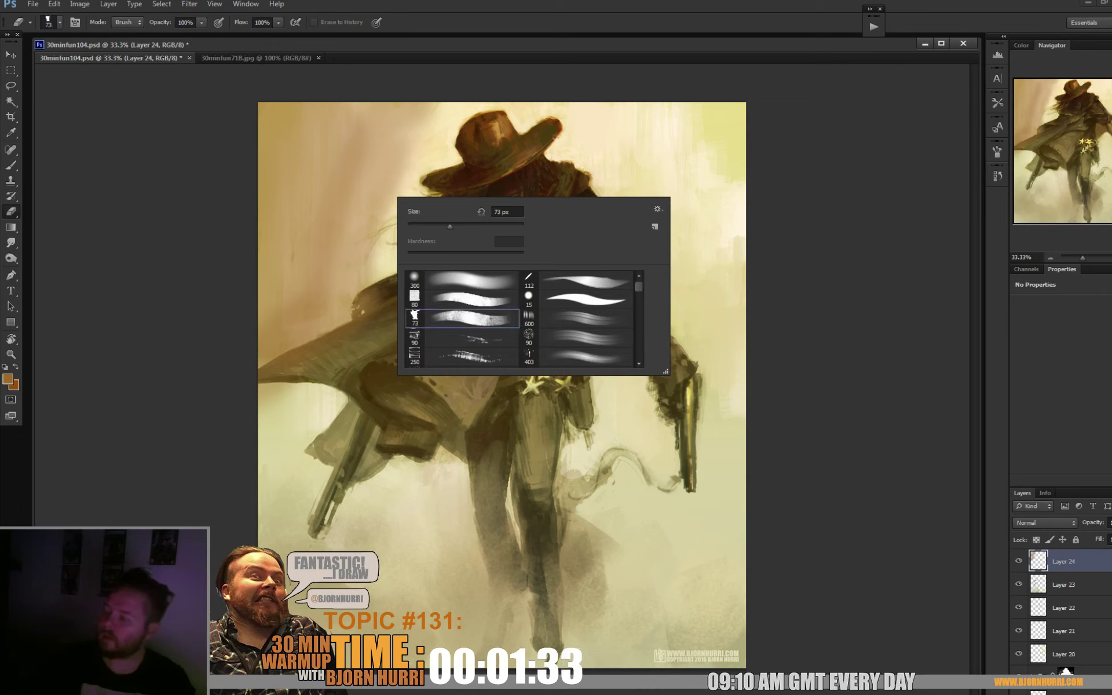
{"action": "double_click", "coordinate": [507, 212]}
{"action": "type", "text": "199"}
{"action": "key", "text": "Return"}
{"action": "left_click_drag", "start_coordinate": [411, 110], "coordinate": [359, 301]}
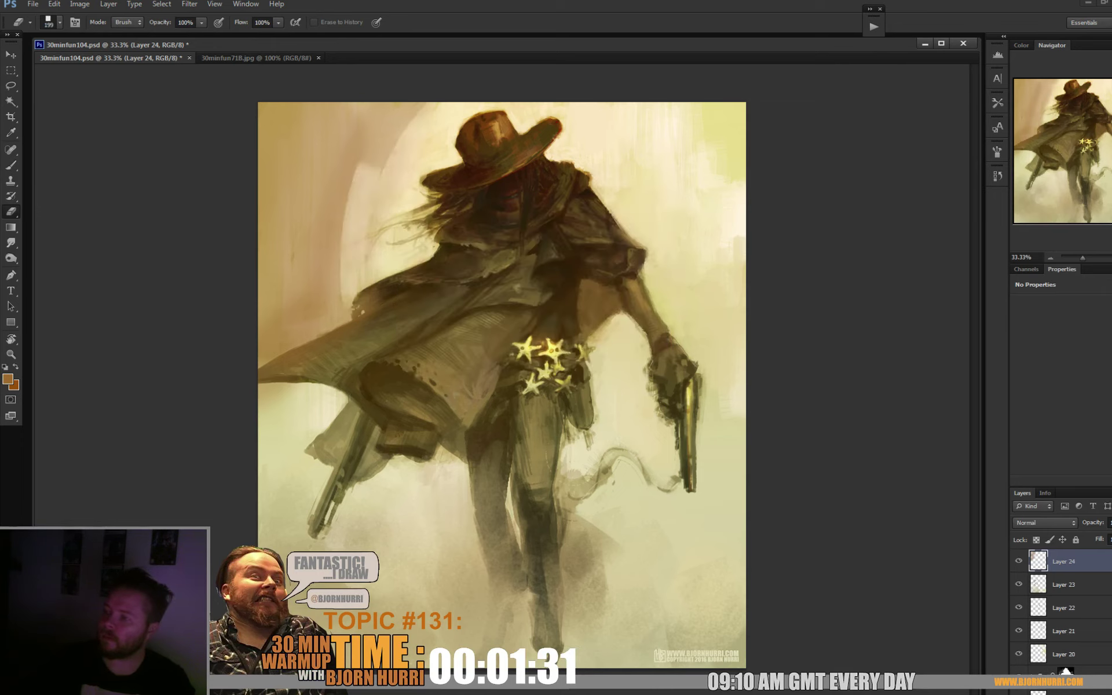
{"action": "key", "text": "ctrl+z"}
{"action": "right_click", "coordinate": [397, 204]}
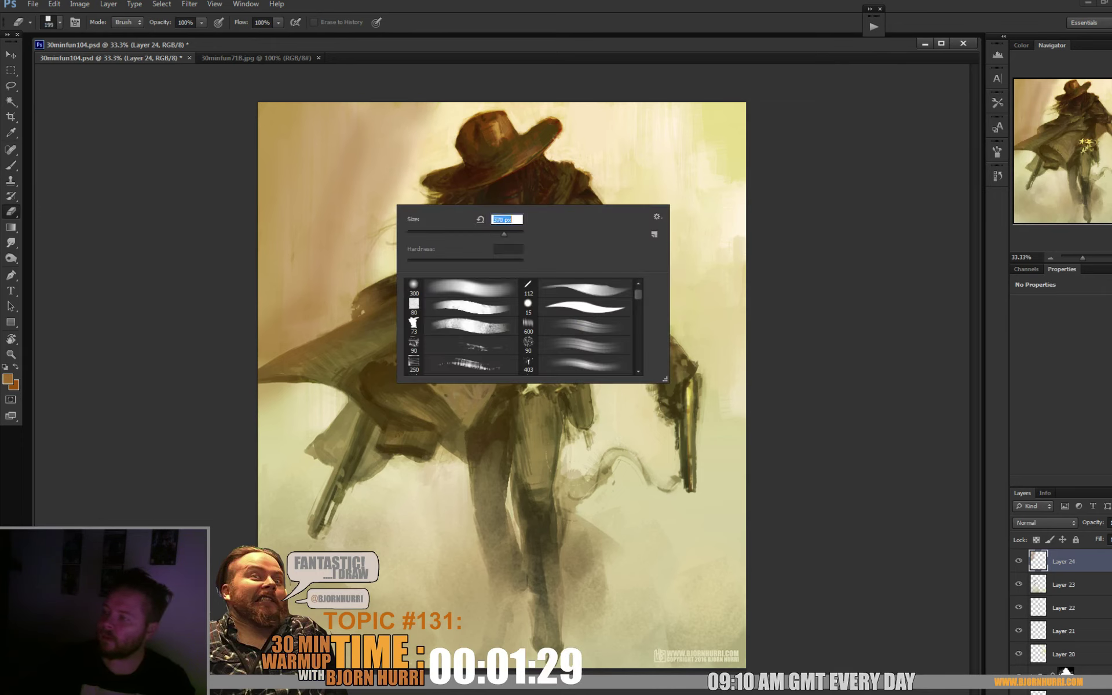
{"action": "key", "text": "Return"}
{"action": "mouse_move", "coordinate": [394, 124]}
{"action": "left_mouse_down"}
{"action": "mouse_move", "coordinate": [319, 278]}
{"action": "mouse_move", "coordinate": [313, 243]}
{"action": "left_mouse_up"}
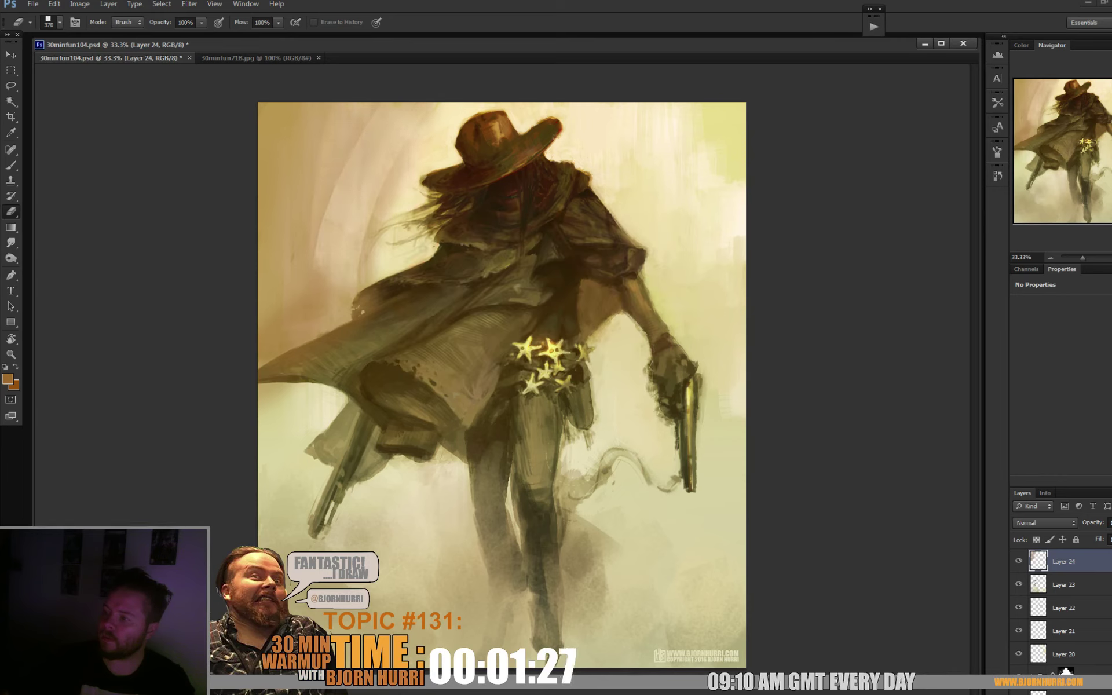
{"action": "left_click_drag", "start_coordinate": [399, 156], "coordinate": [301, 313]}
{"action": "left_click_drag", "start_coordinate": [324, 220], "coordinate": [284, 284]}
- Set the Smudge tool size to 172 px
{"action": "key", "text": "r"}
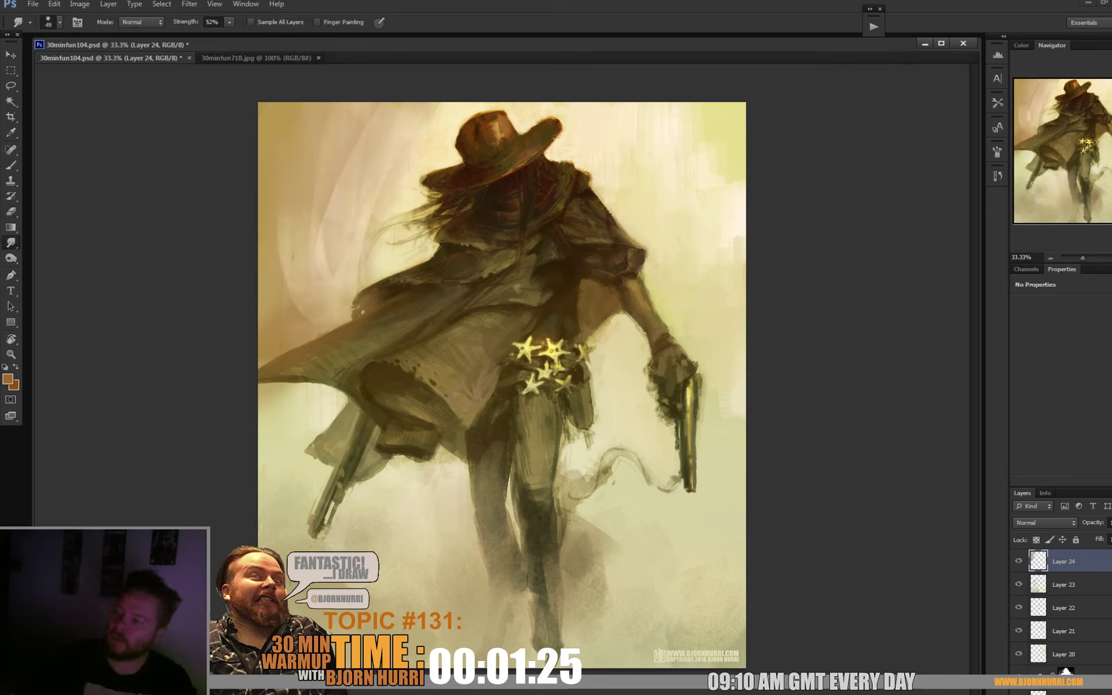
{"action": "right_click", "coordinate": [362, 184]}
{"action": "type", "text": "172"}
{"action": "key", "text": "Return"}
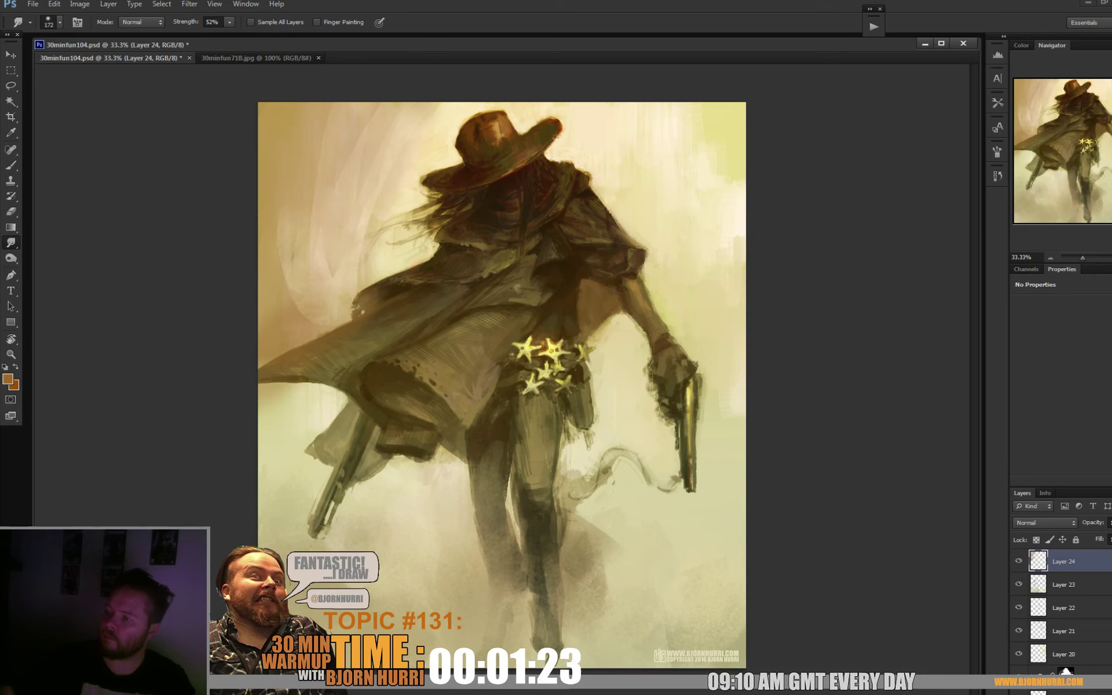
- With an 825 px brush, darken the right edge and lighten the sky around the hat
{"action": "key", "text": "b"}
{"action": "right_click", "coordinate": [663, 159]}
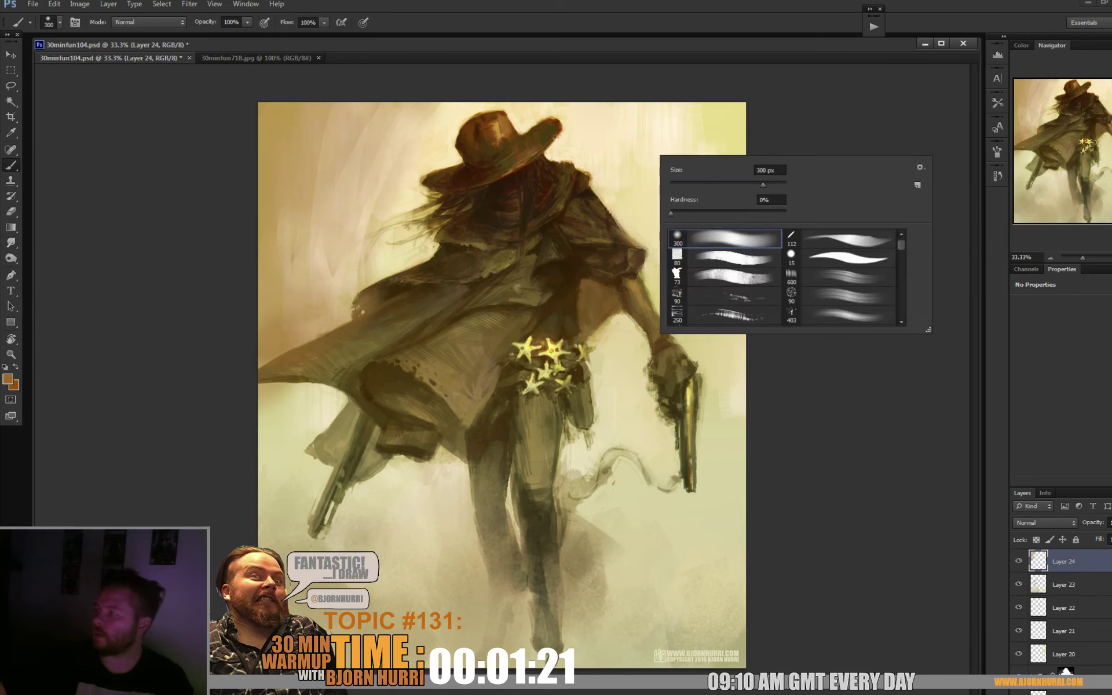
{"action": "type", "text": "825"}
{"action": "key", "text": "Return"}
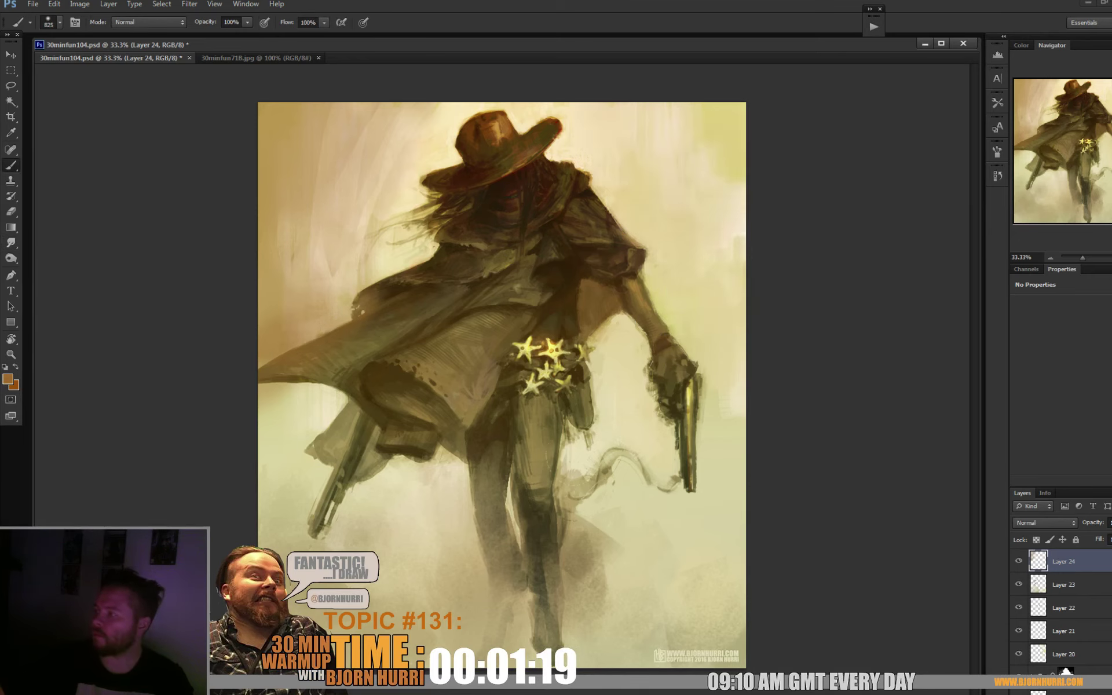
{"action": "left_click_drag", "start_coordinate": [764, 394], "coordinate": [765, 504]}
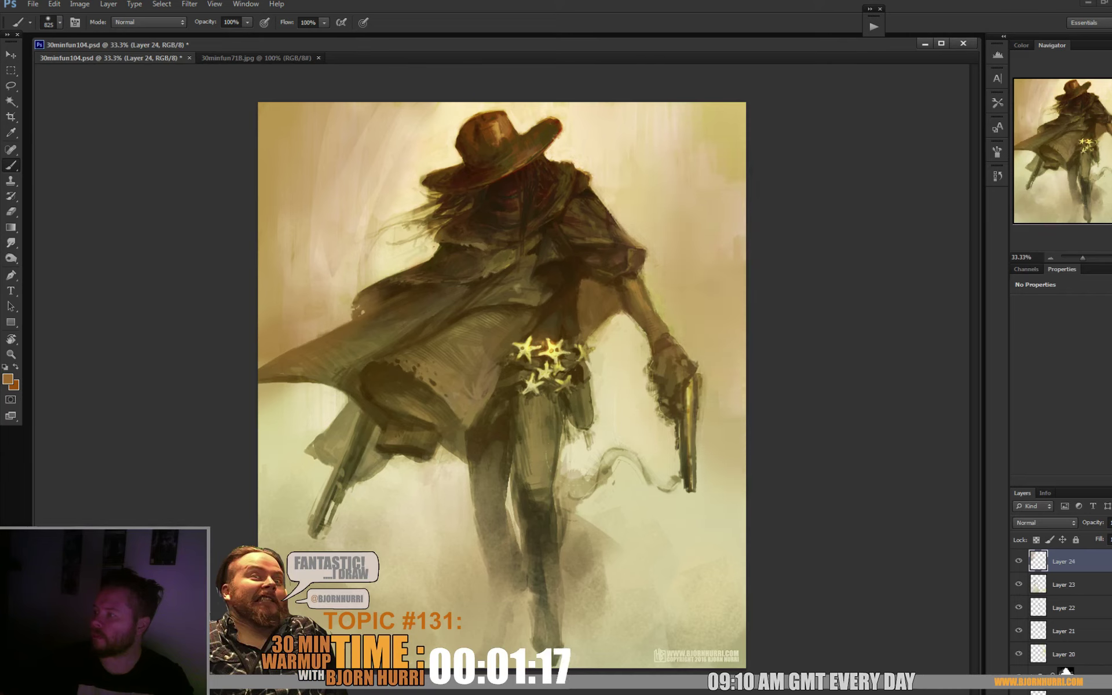
{"action": "mouse_move", "coordinate": [408, 138]}
{"action": "left_mouse_down"}
{"action": "mouse_move", "coordinate": [387, 174]}
{"action": "mouse_move", "coordinate": [362, 130]}
{"action": "mouse_move", "coordinate": [354, 152]}
{"action": "left_mouse_up"}
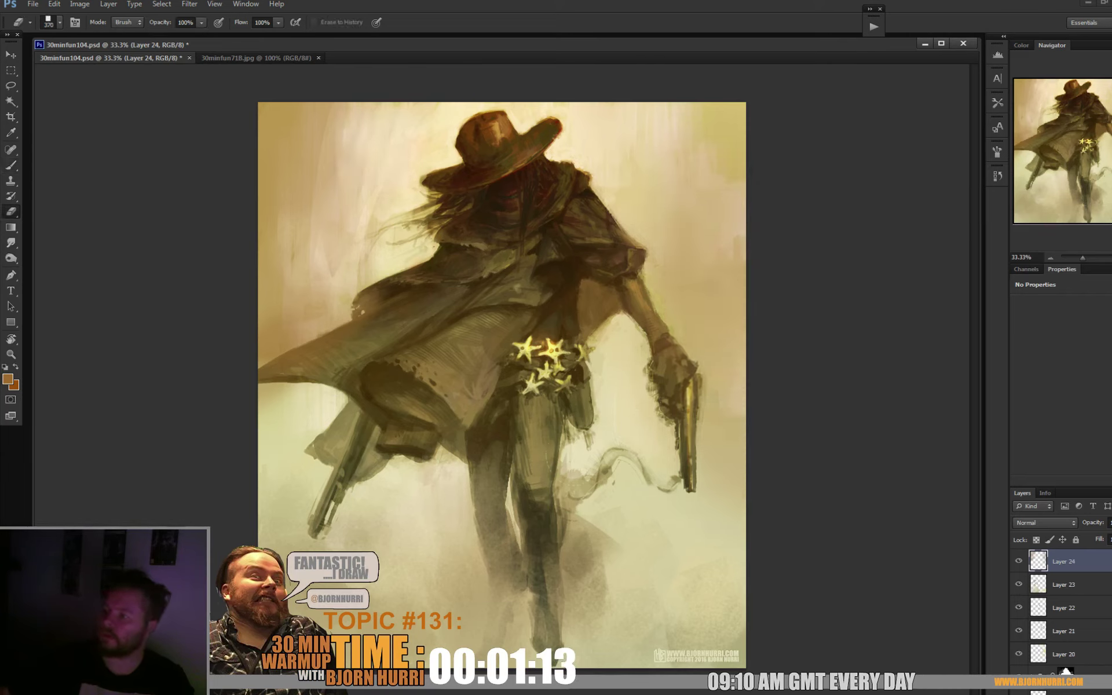
{"action": "left_click_drag", "start_coordinate": [429, 150], "coordinate": [382, 107]}
{"action": "left_click_drag", "start_coordinate": [406, 177], "coordinate": [391, 159]}
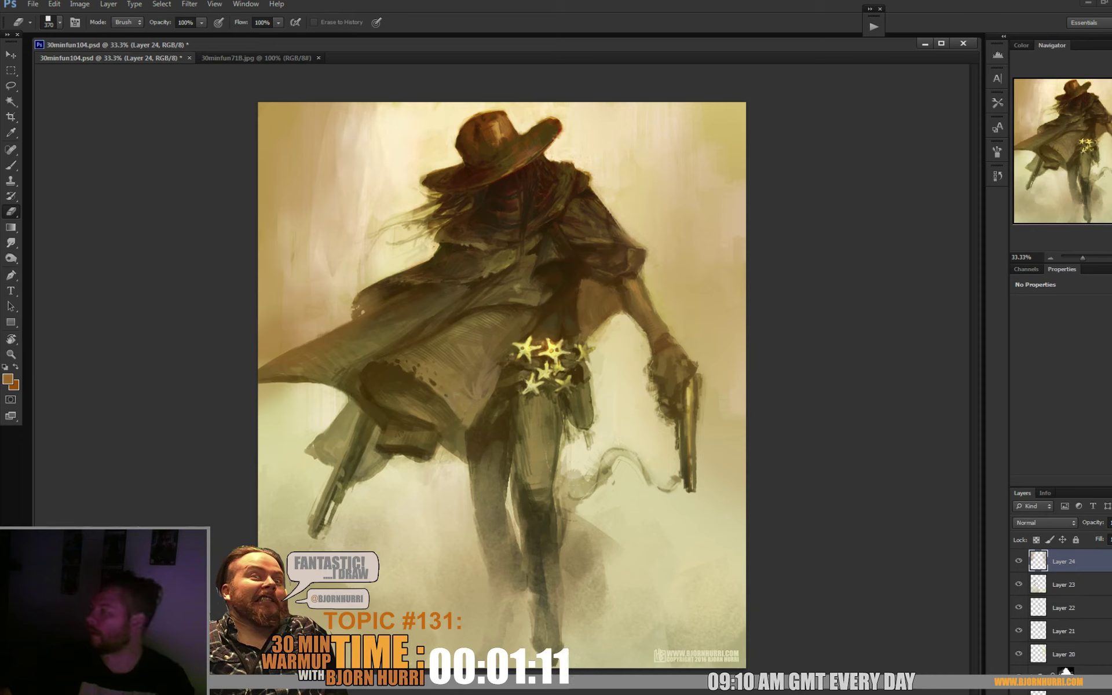
- Rework the cape's left edge with the eraser, then return to the Brush
{"action": "key", "text": "b"}
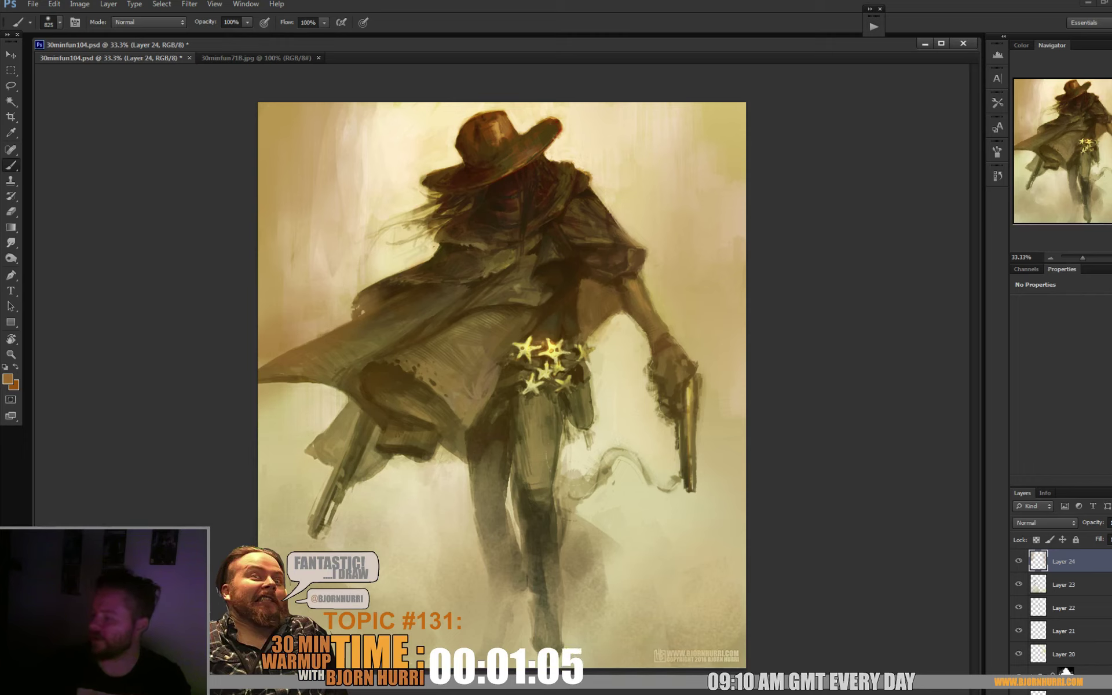
{"action": "key", "text": "e"}
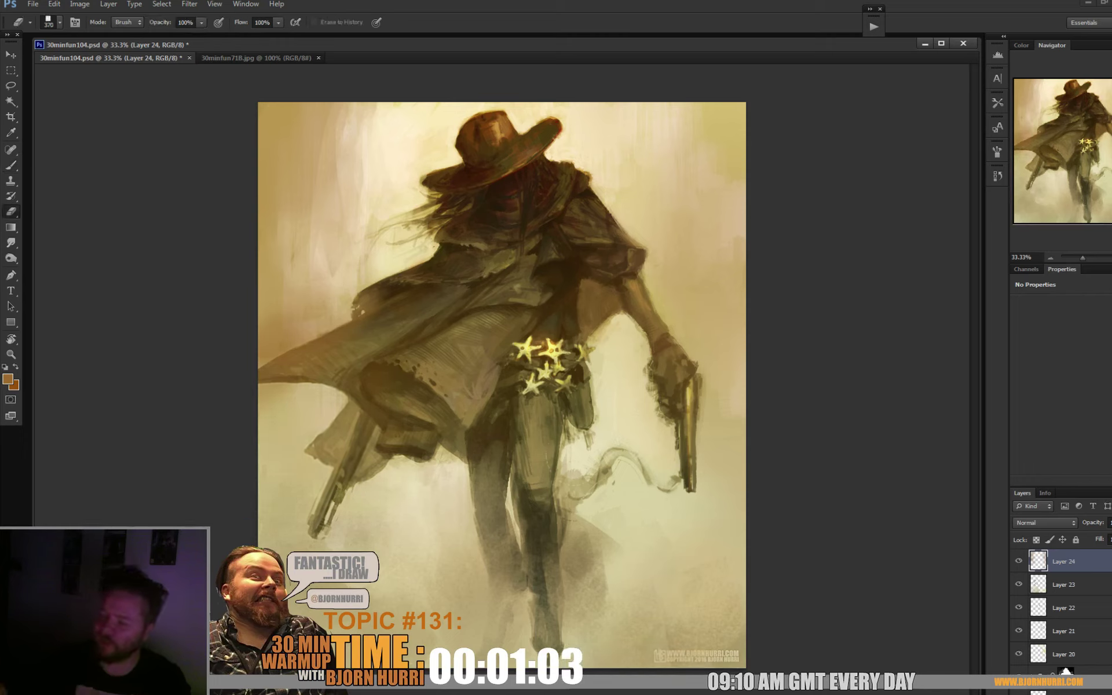
{"action": "mouse_move", "coordinate": [267, 327]}
{"action": "left_mouse_down"}
{"action": "mouse_move", "coordinate": [322, 348]}
{"action": "mouse_move", "coordinate": [336, 322]}
{"action": "left_mouse_up"}
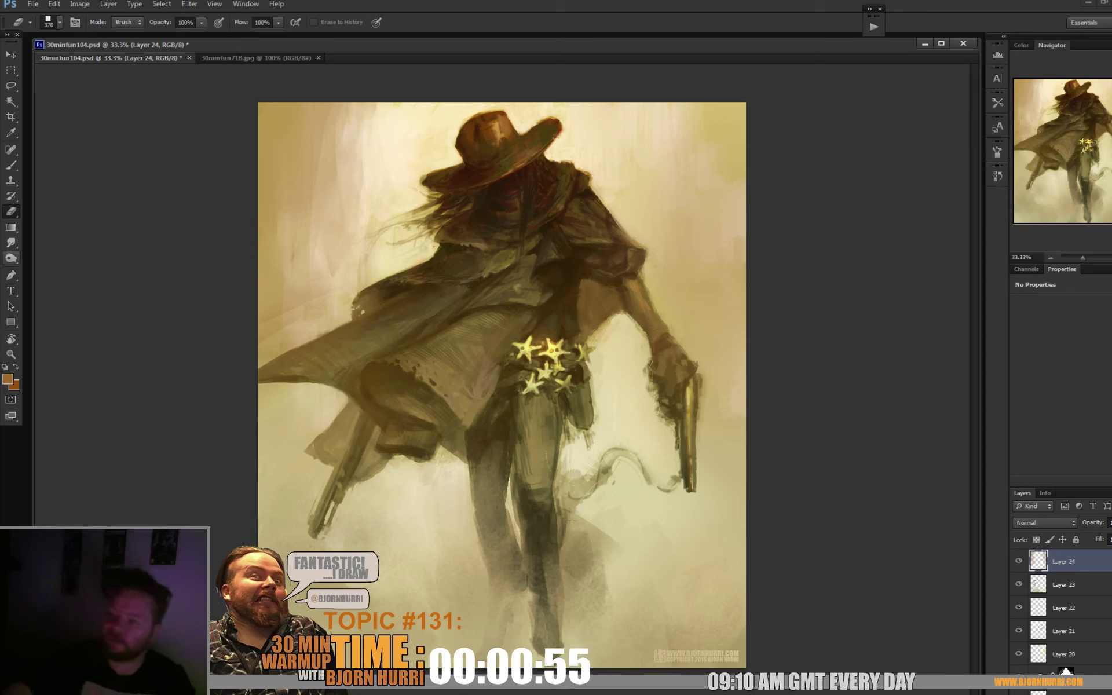
{"action": "key", "text": "r"}
{"action": "key", "text": "shift+r"}
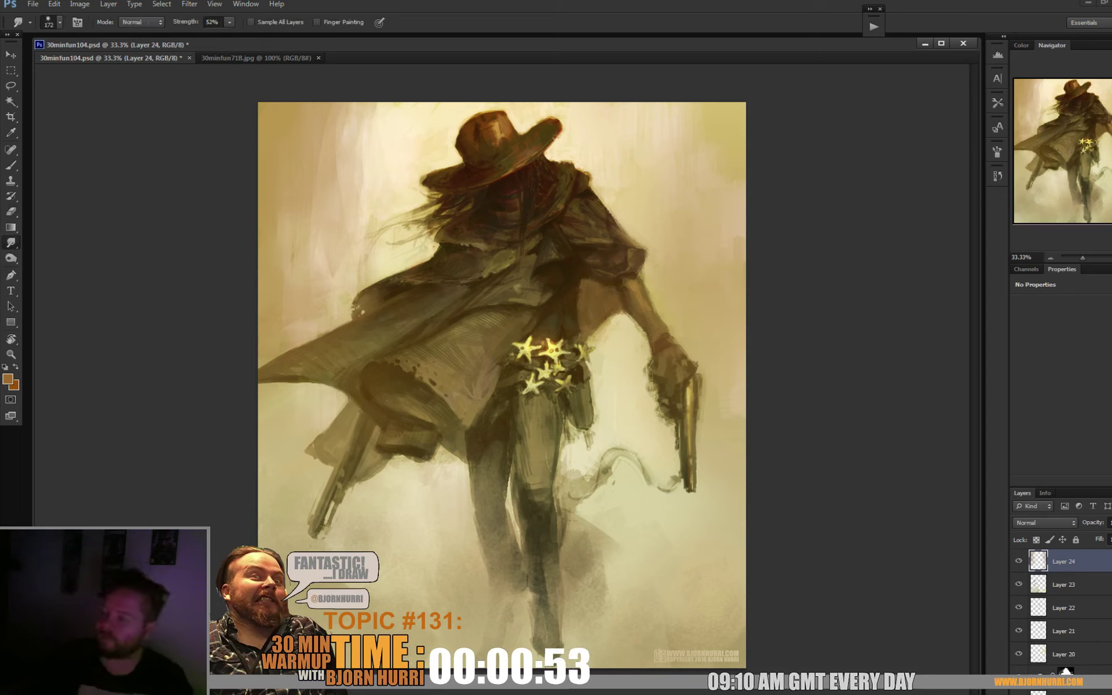
{"action": "key", "text": "b"}
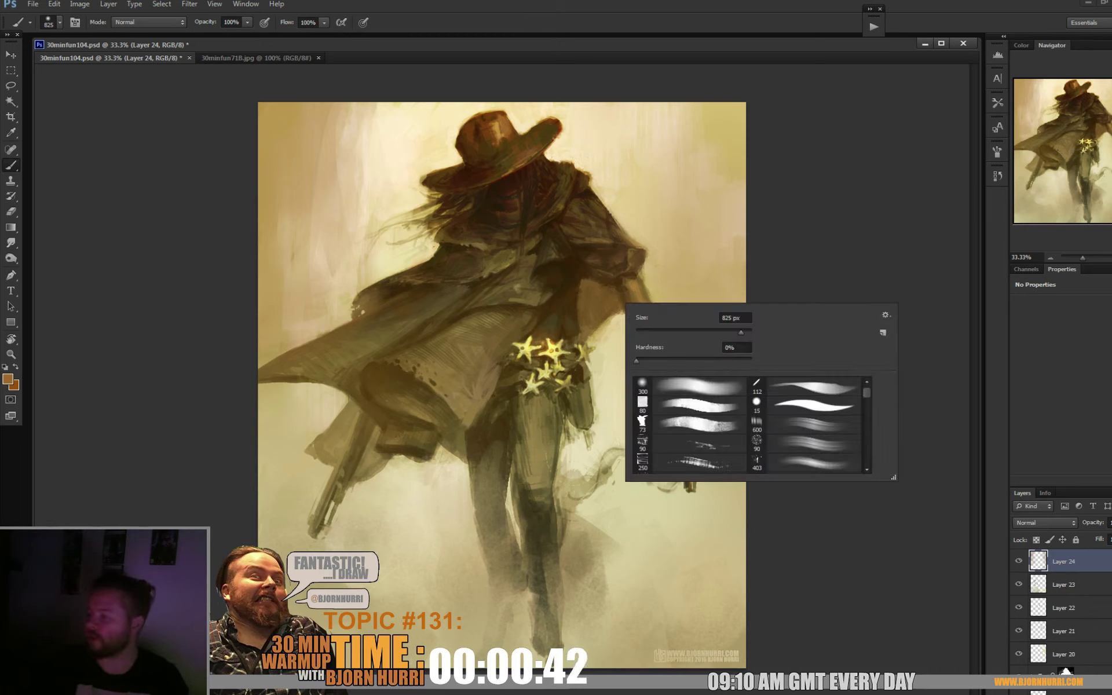
- Shrink the brush through 27 and 23 px down to 16 px, then sample a darker tan
{"action": "right_click", "coordinate": [627, 305]}
{"action": "left_click", "coordinate": [643, 404]}
{"action": "type", "text": "27"}
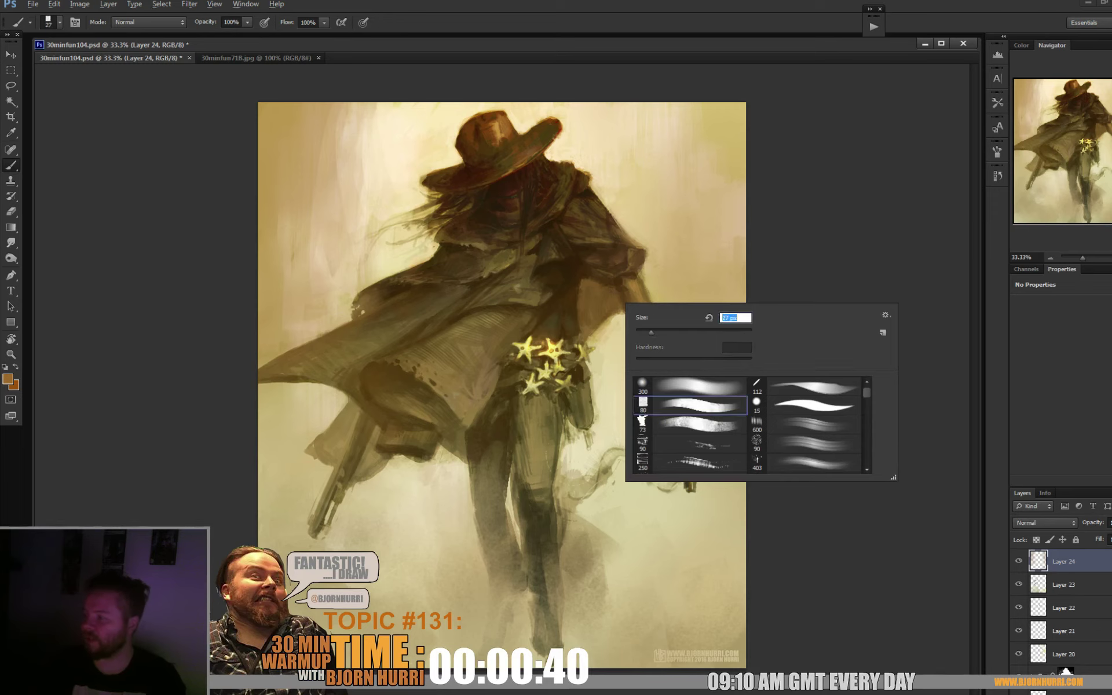
{"action": "key", "text": "Return"}
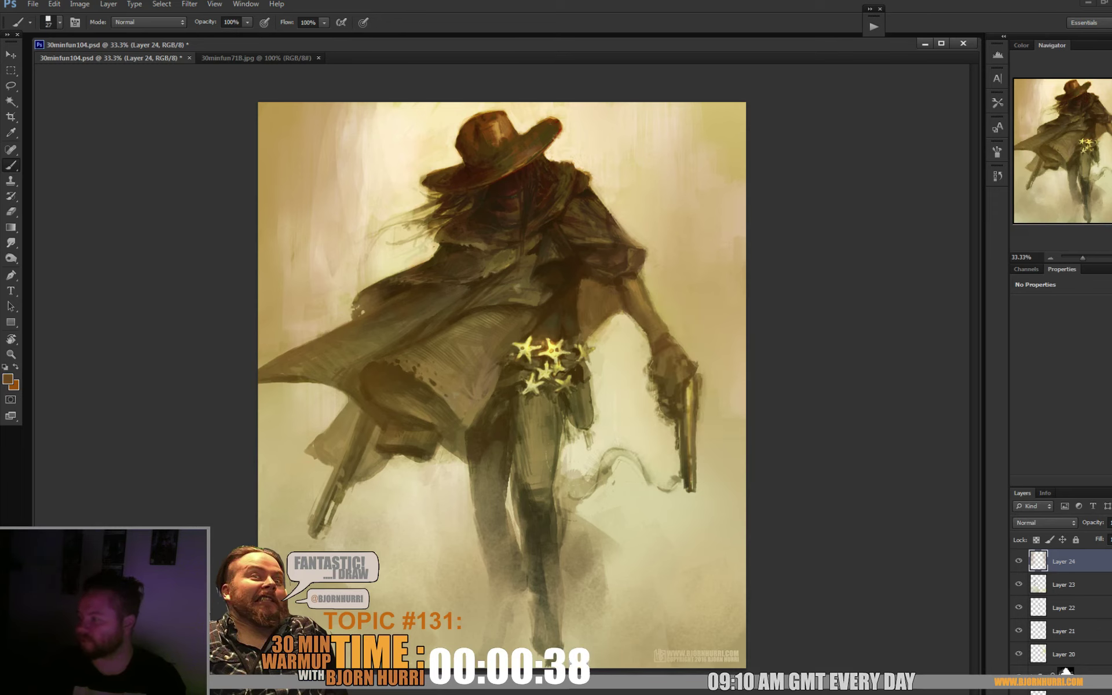
{"action": "right_click", "coordinate": [615, 282]}
{"action": "type", "text": "23"}
{"action": "key", "text": "Return"}
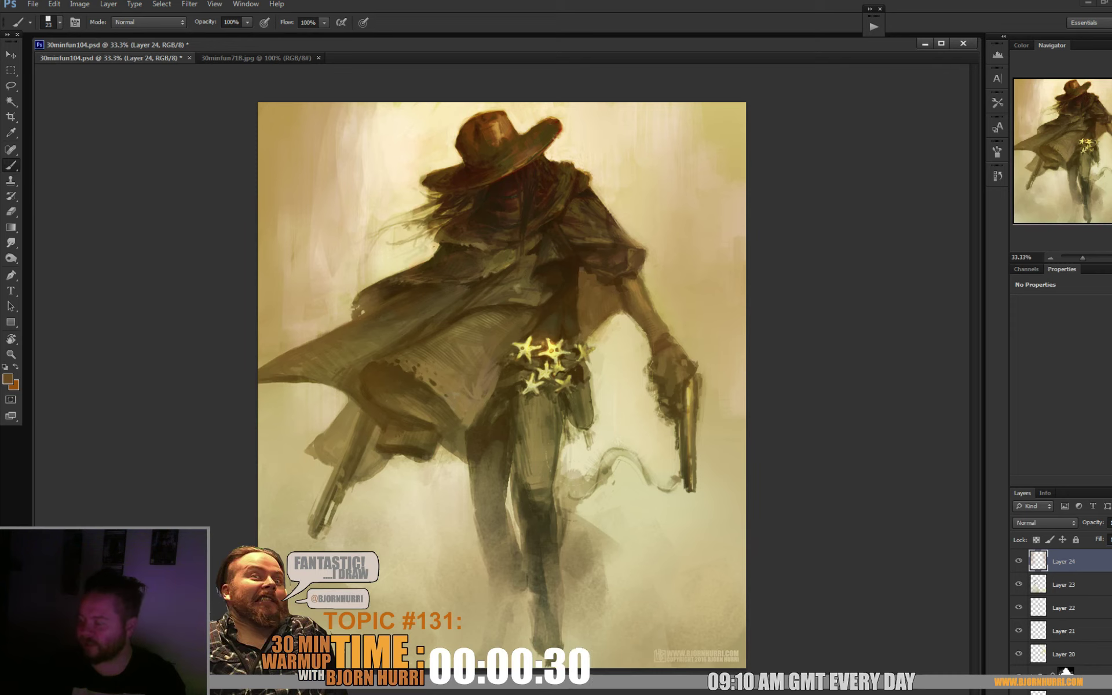
{"action": "right_click", "coordinate": [622, 281]}
{"action": "type", "text": "16"}
{"action": "key", "text": "Return"}
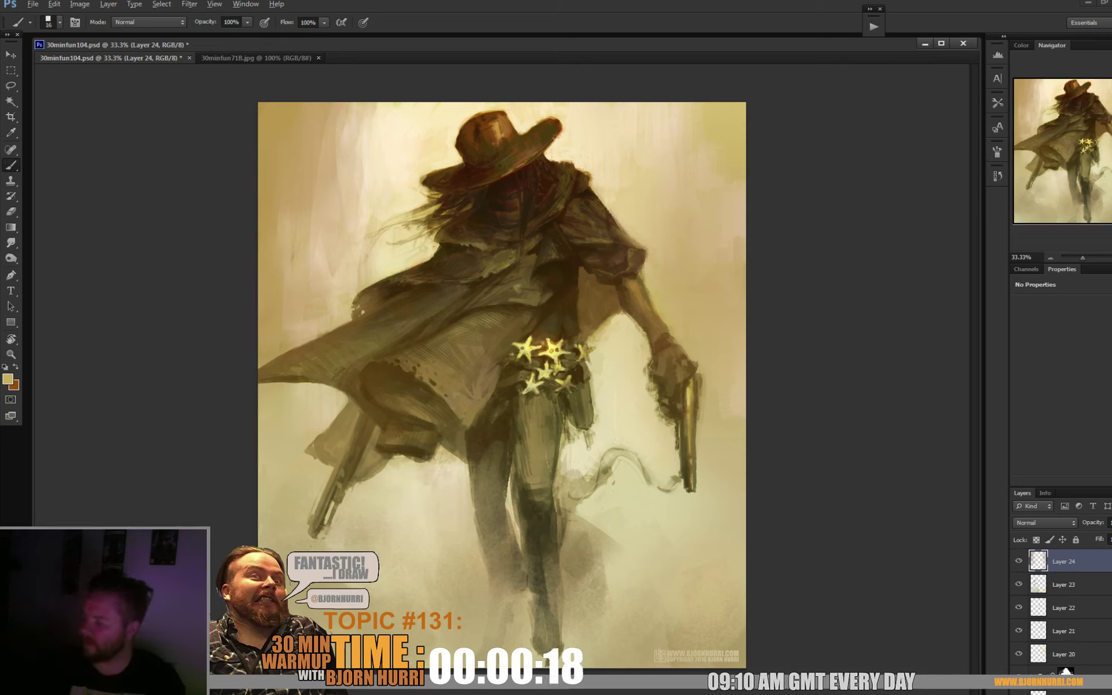
{"action": "left_click", "coordinate": [536, 485], "text": "alt"}
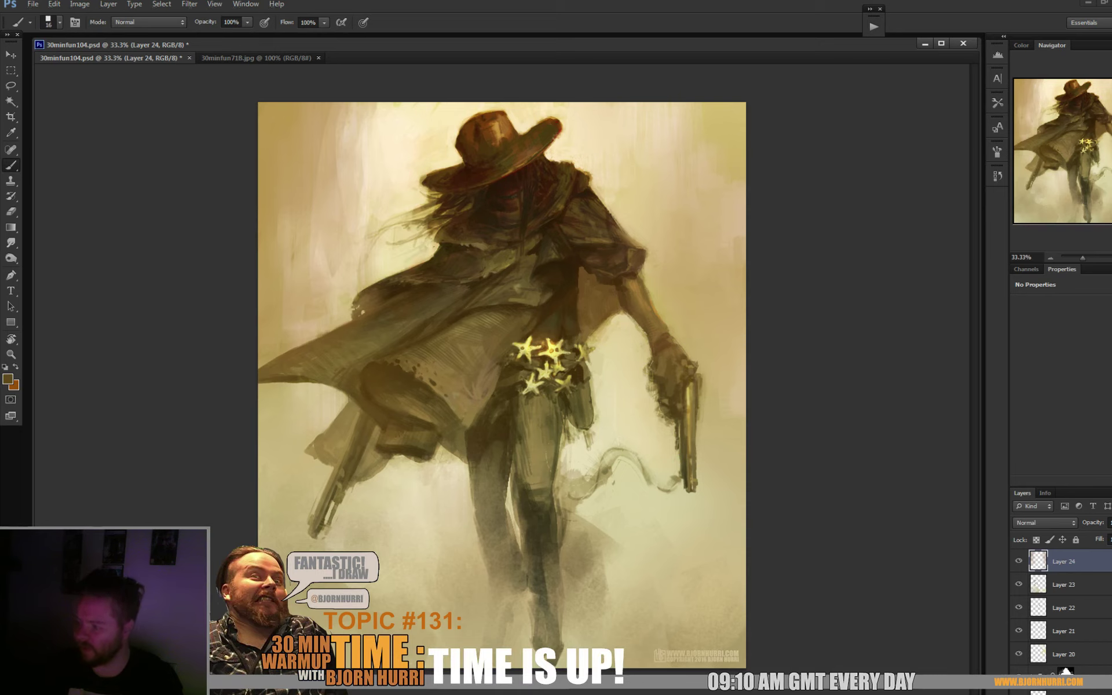
- Sample light tan and darker brown tones from the gun hand
{"action": "left_click", "coordinate": [692, 392], "text": "alt"}
{"action": "left_click", "coordinate": [673, 369], "text": "alt"}
{"action": "left_click", "coordinate": [686, 400], "text": "alt"}
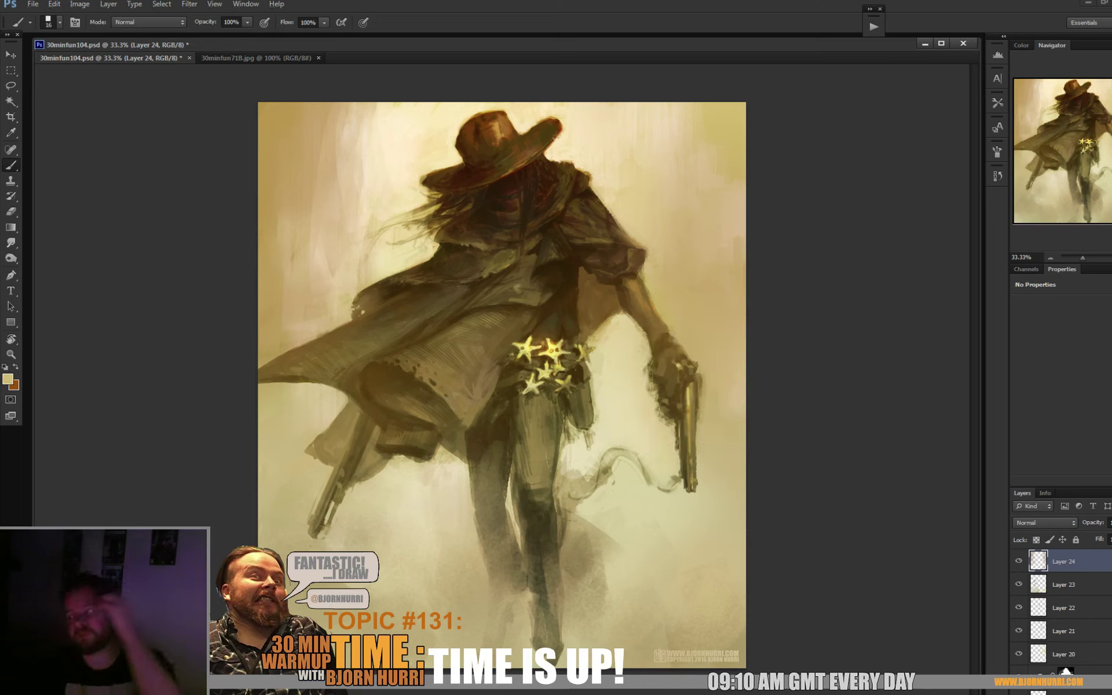
{"action": "left_click", "coordinate": [691, 370], "text": "alt"}
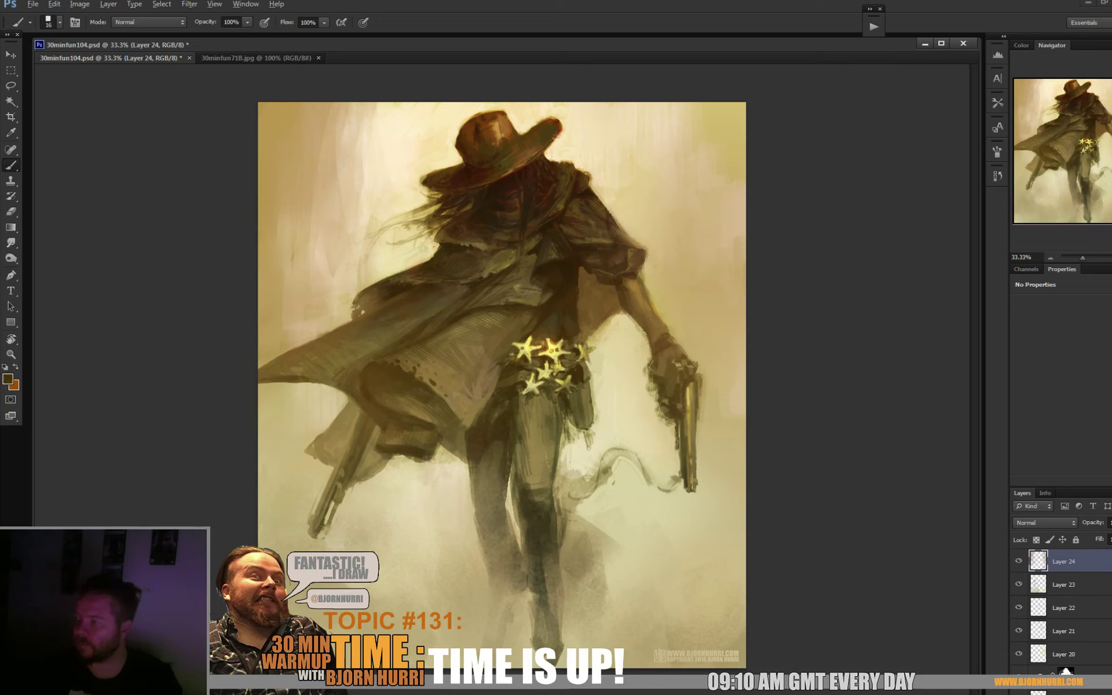
- Paint a small darker mark on the hat, then sample cloak and right-arm browns
{"action": "left_click", "coordinate": [518, 204], "text": "alt"}
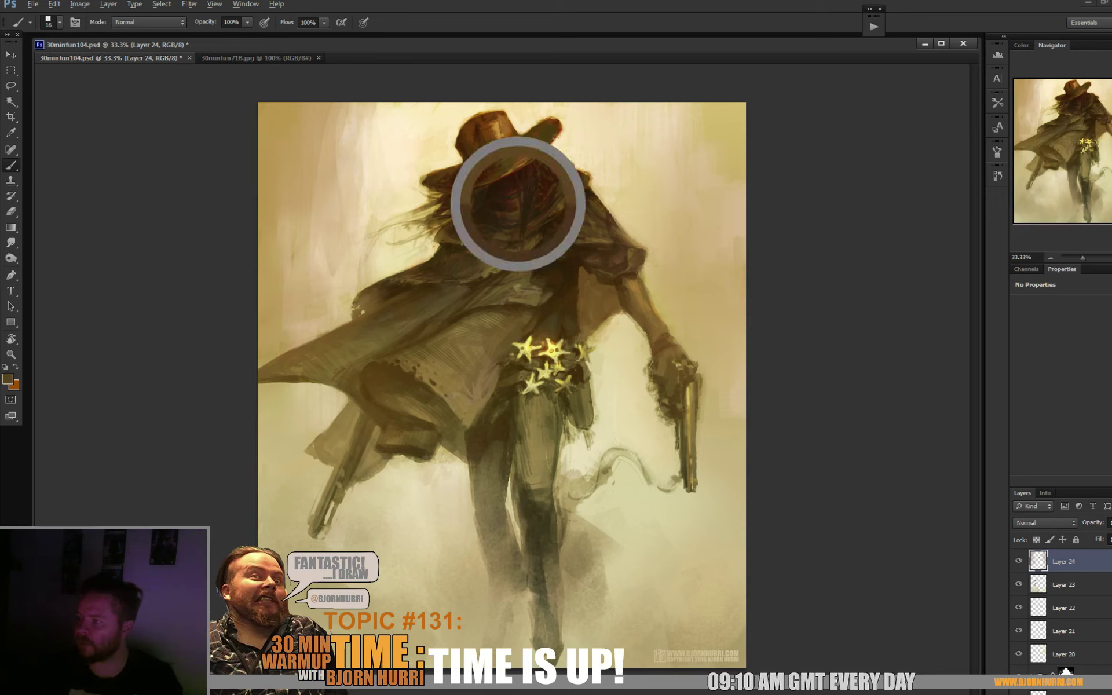
{"action": "left_click", "coordinate": [523, 194], "text": "alt"}
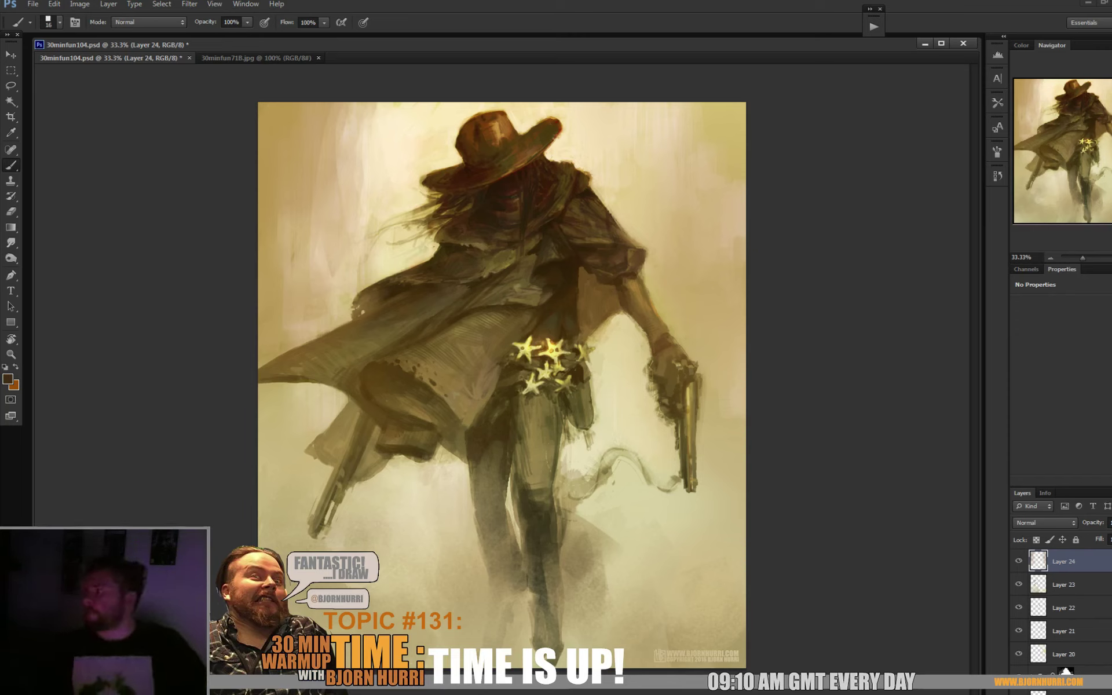
{"action": "left_click", "coordinate": [497, 124], "text": "alt"}
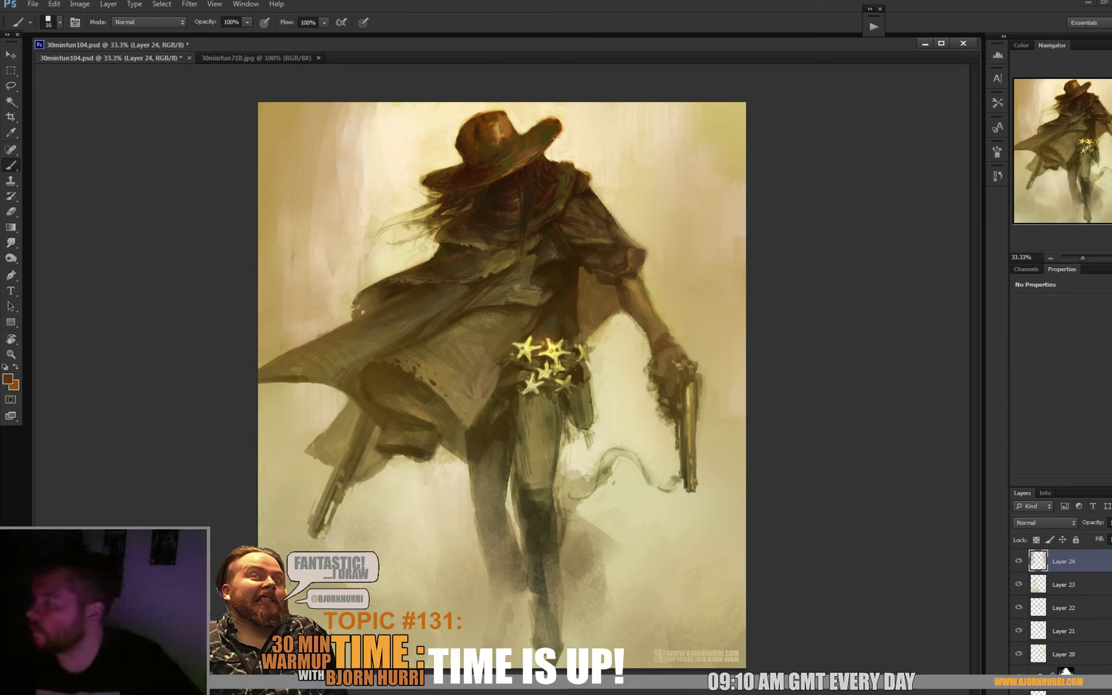
{"action": "left_click_drag", "start_coordinate": [496, 124], "coordinate": [499, 131]}
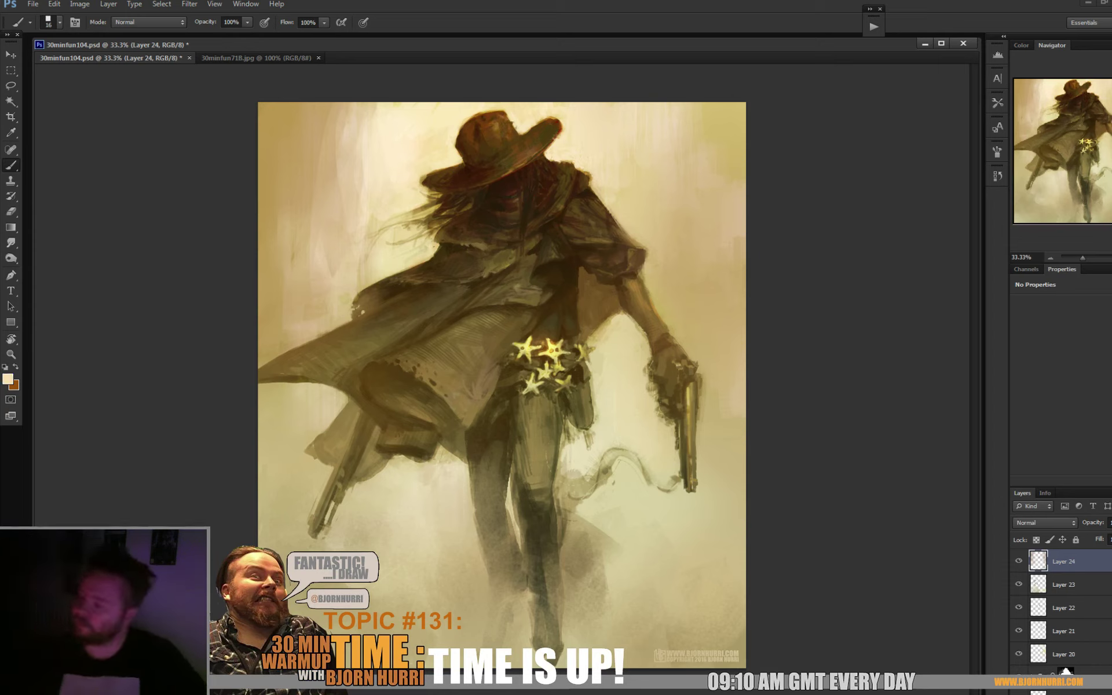
{"action": "left_click", "coordinate": [345, 318], "text": "alt"}
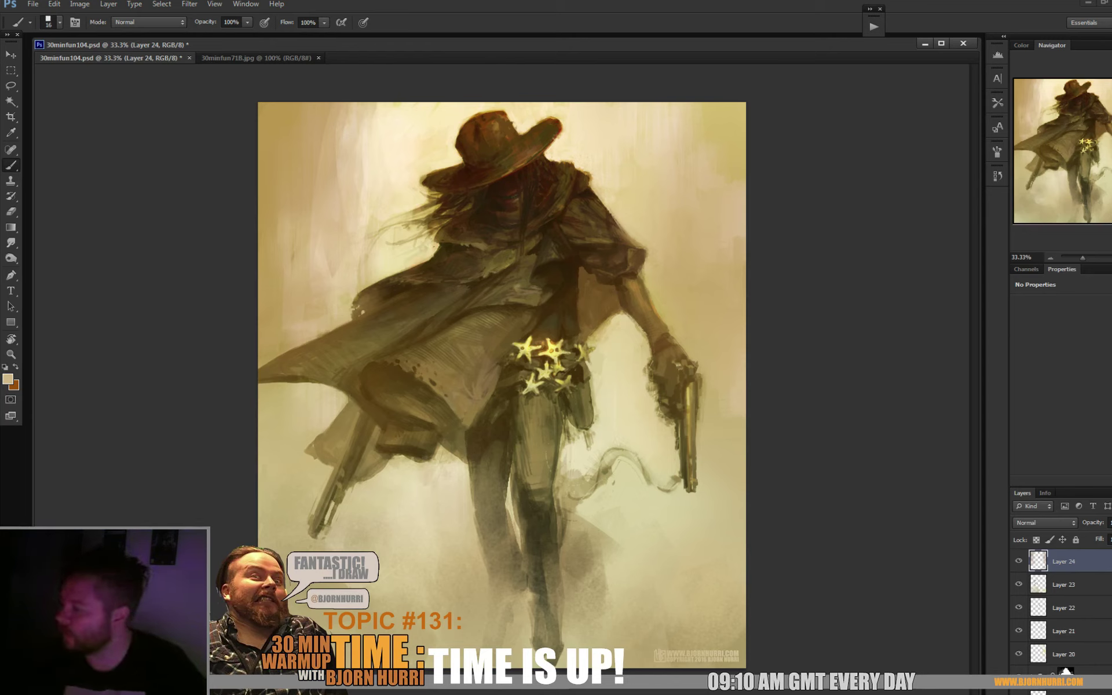
{"action": "left_click", "coordinate": [618, 319], "text": "alt"}
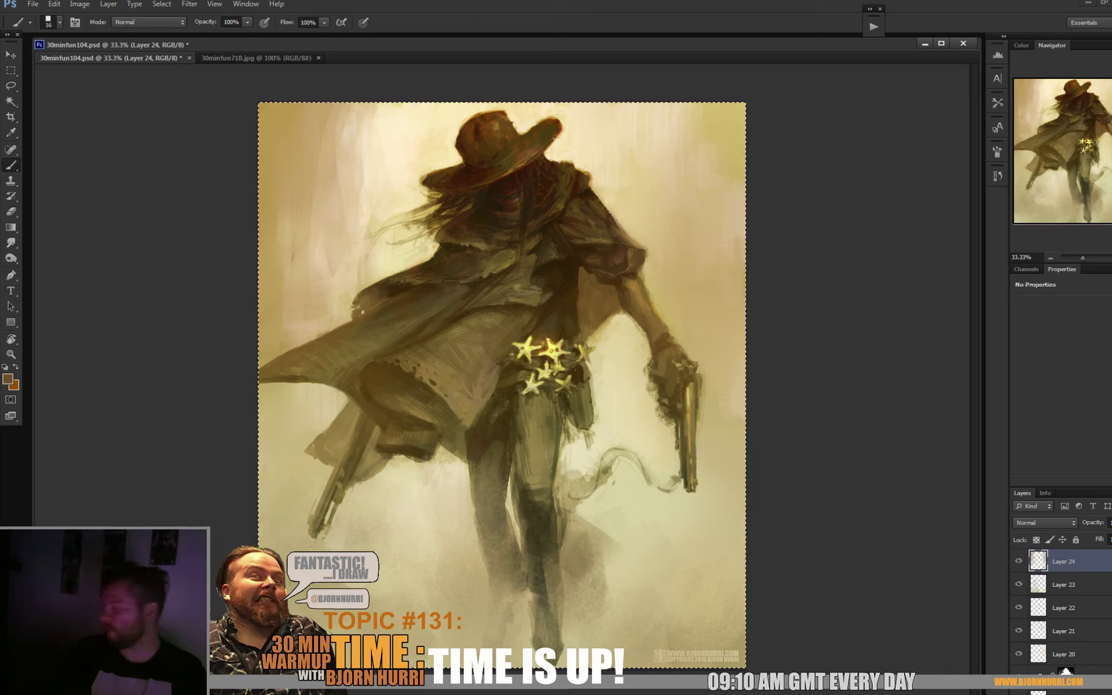
- Add Layer 25 and merge all painting layers down to Layer 2 into it
{"action": "left_click", "coordinate": [1065, 692]}
{"action": "scroll", "coordinate": [1062, 637], "scroll_direction": "down", "scroll_amount": 10}
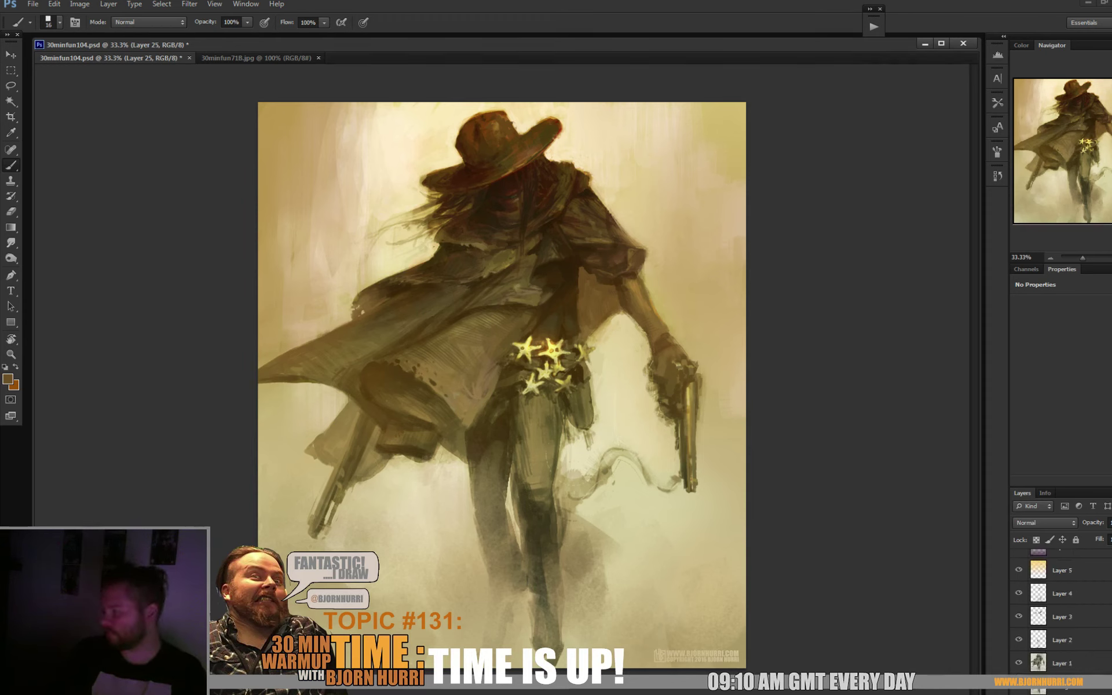
{"action": "left_click", "coordinate": [1075, 642], "text": "shift"}
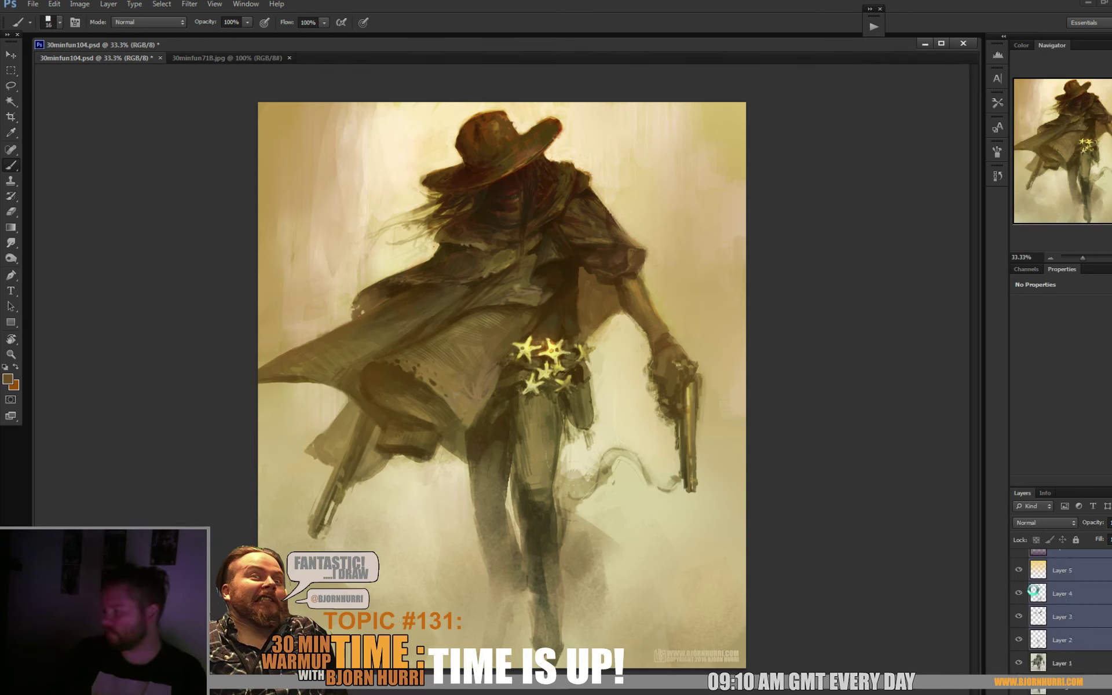
{"action": "key", "text": "ctrl+e"}
- Toggle merged Layer 25 off and on to compare against the grey underpainting
{"action": "left_click", "coordinate": [1019, 562]}
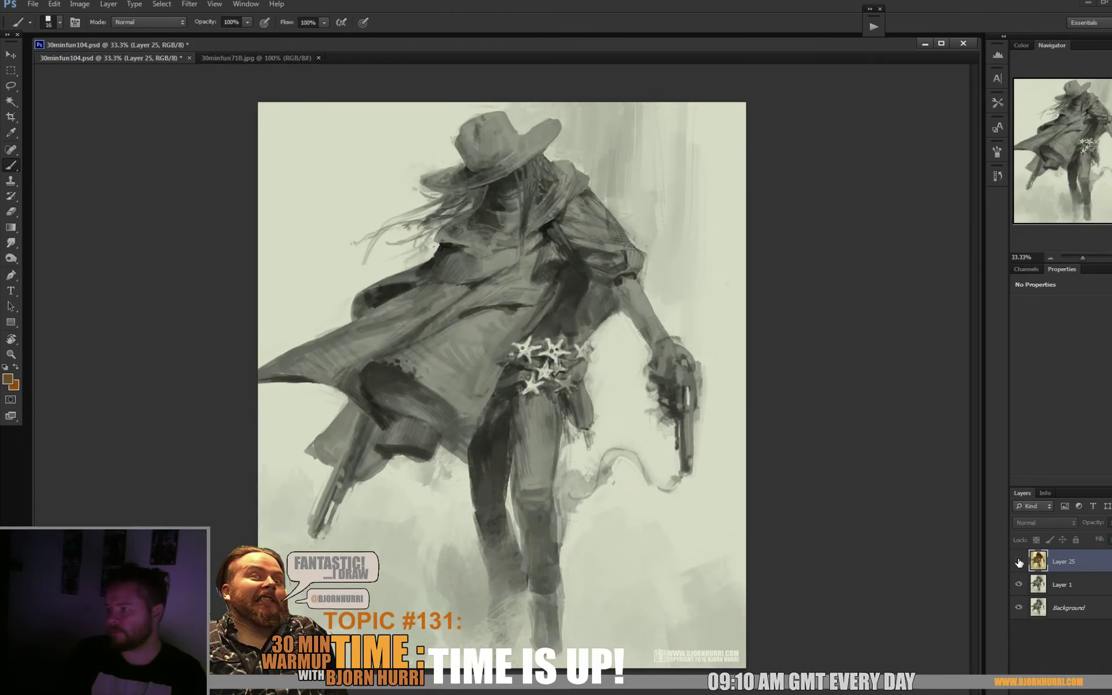
{"action": "left_click", "coordinate": [1020, 562]}
{"action": "left_click", "coordinate": [1020, 562]}
{"action": "left_click", "coordinate": [1019, 561]}
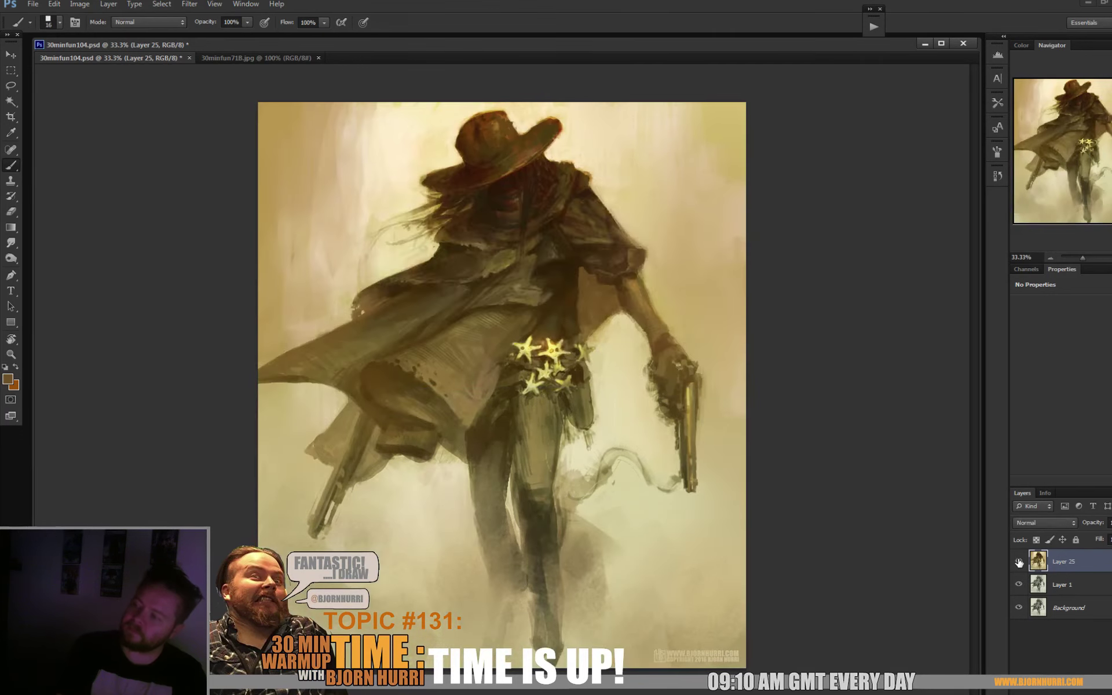
- Save the document with default format options, then recheck Layer 25 against the underpainting
{"action": "key", "text": "ctrl+s"}
{"action": "key", "text": "Return"}
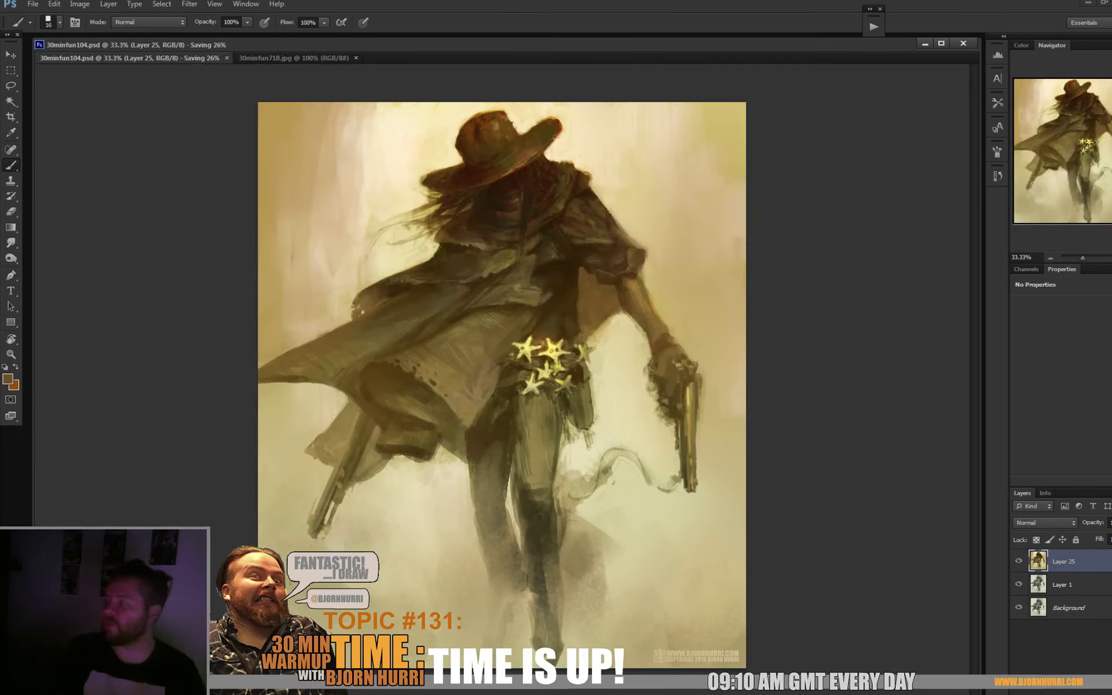
{"action": "left_click", "coordinate": [1017, 561]}
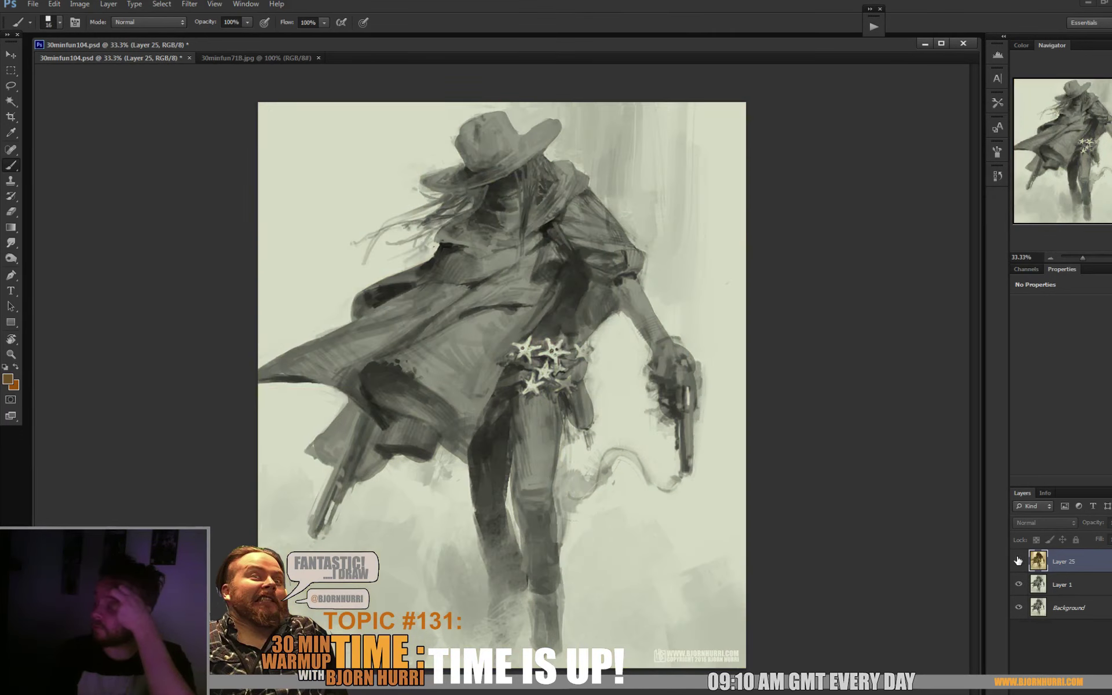
{"action": "left_click", "coordinate": [1018, 560]}
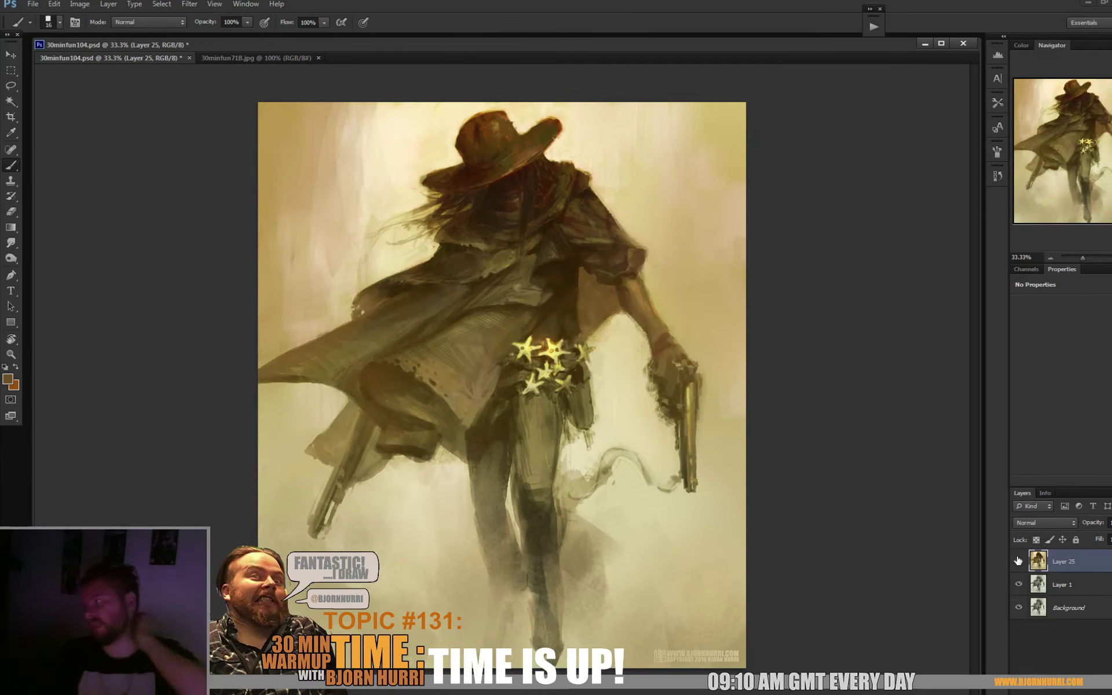
{"action": "left_click", "coordinate": [1017, 560]}
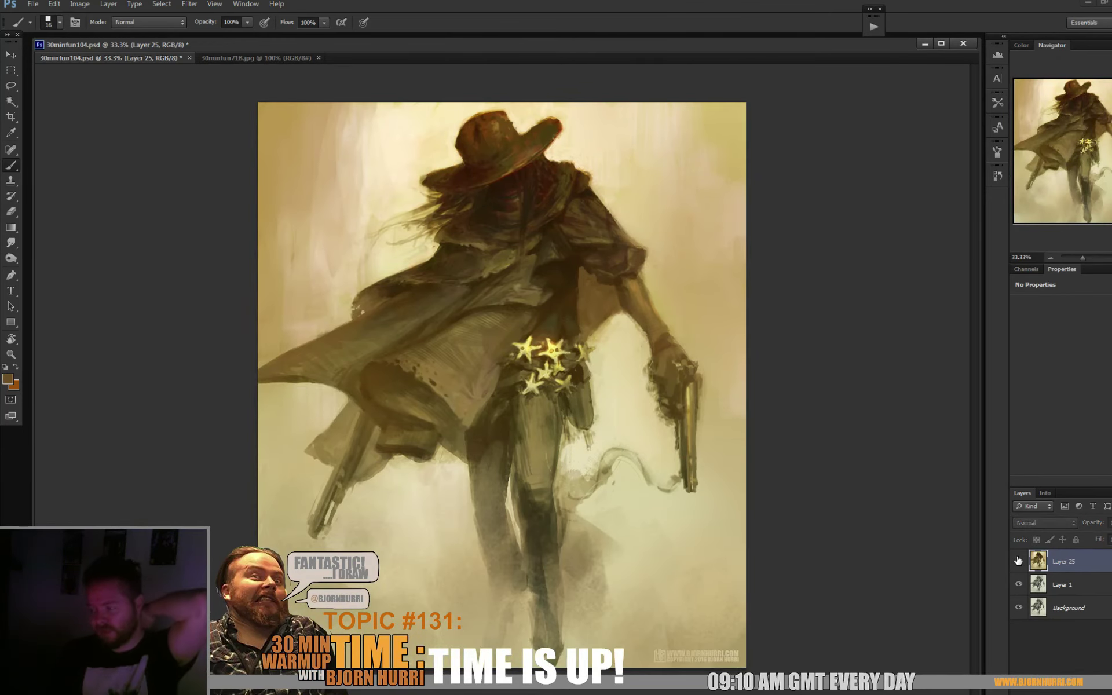
{"action": "double_click", "coordinate": [1019, 560]}
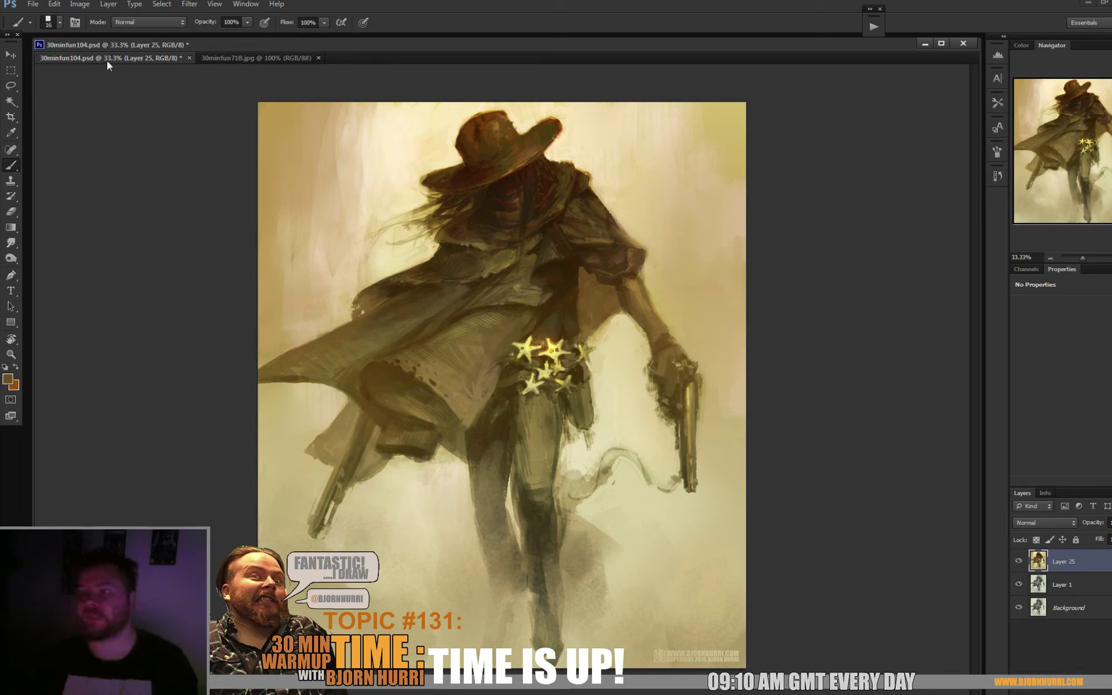
- Save the finished gunslinger PSD once more and switch away from Photoshop
{"action": "key", "text": "ctrl+s"}
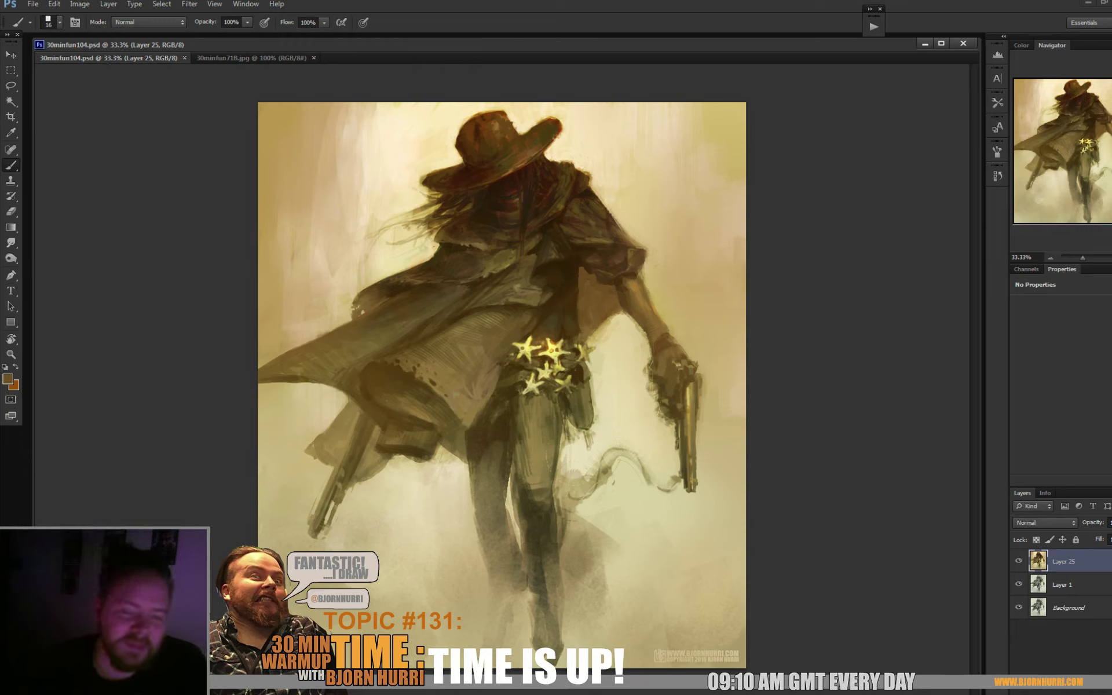
{"action": "key", "text": "alt+Tab"}
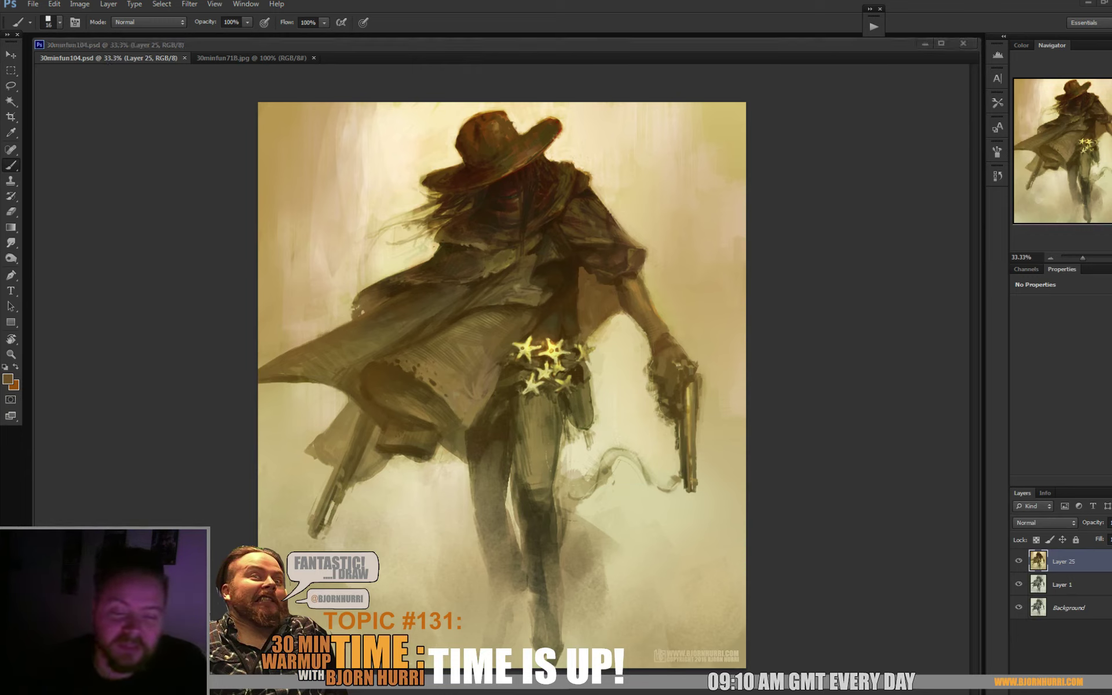